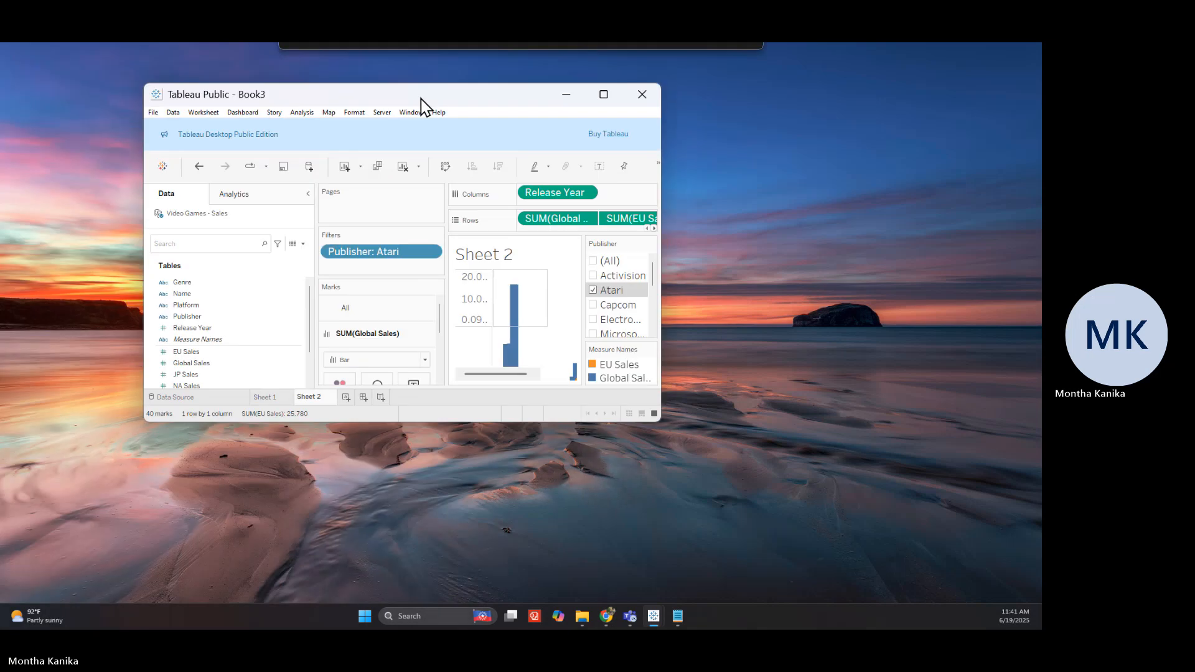
# Maximize the Tableau window so Sheet 2's Atari release-year sales chart fills the screen
pyautogui.click(600, 99)
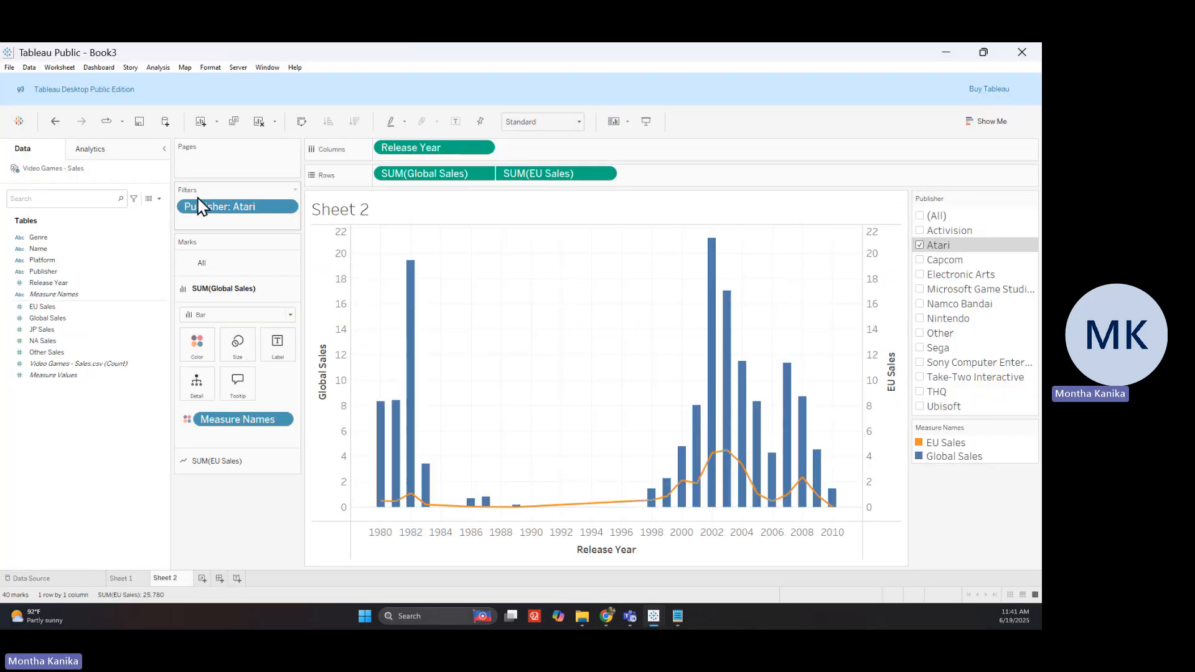
pyautogui.click(165, 149)
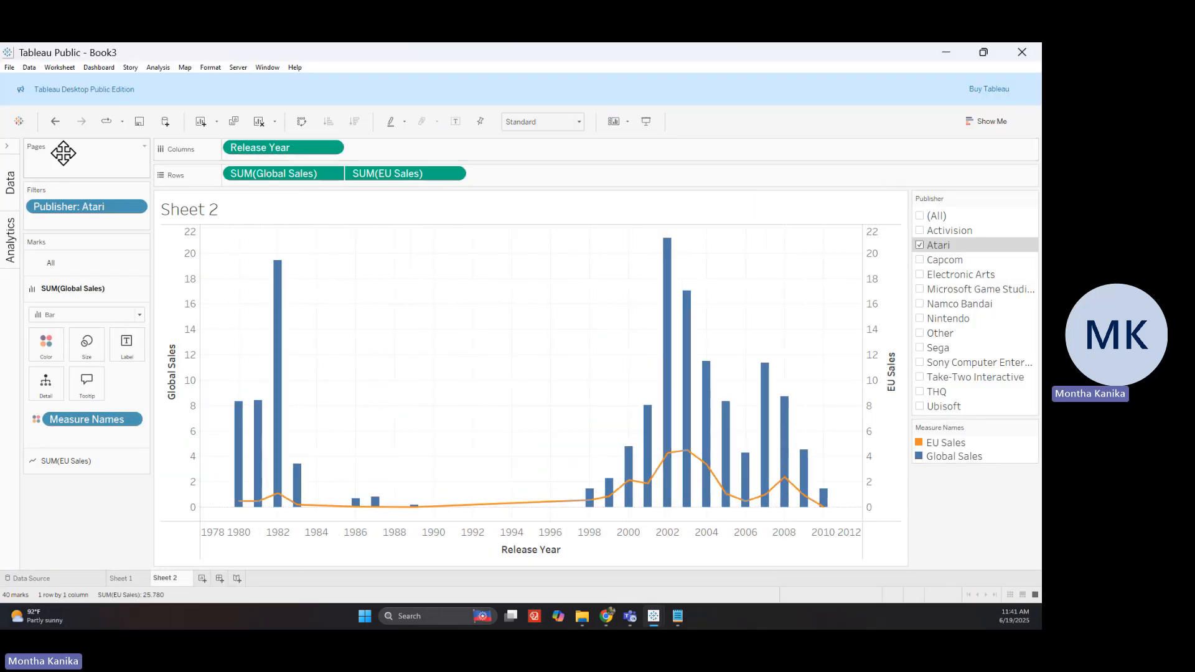
pyautogui.click(10, 159)
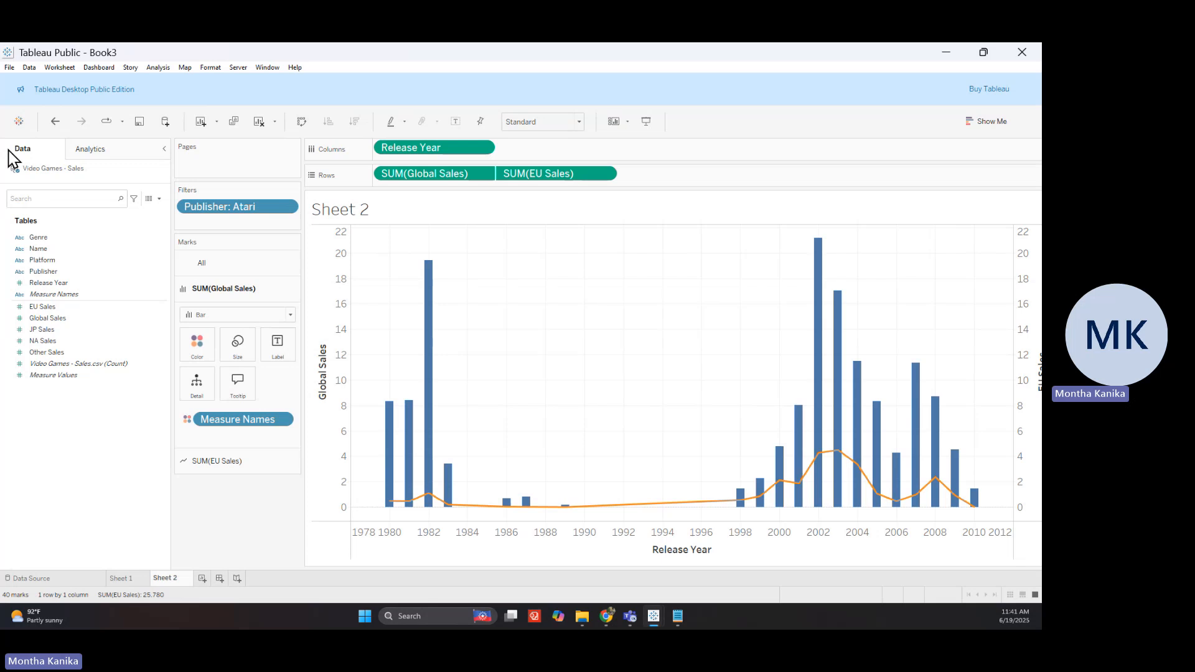
pyautogui.click(10, 68)
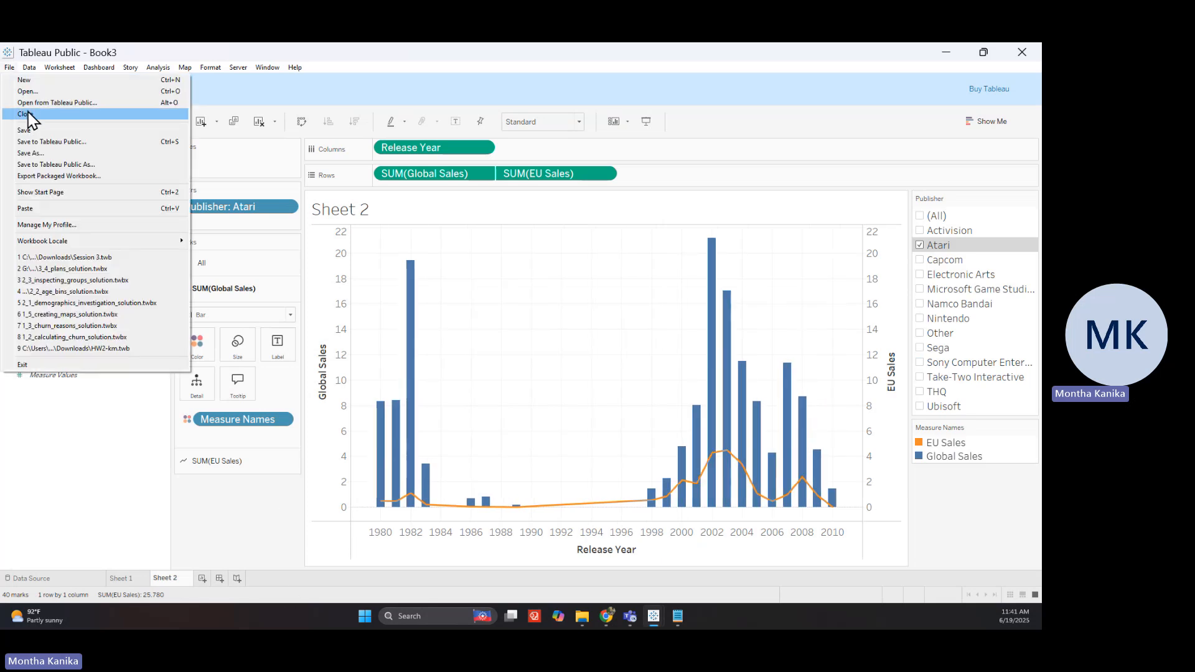
pyautogui.click(129, 456)
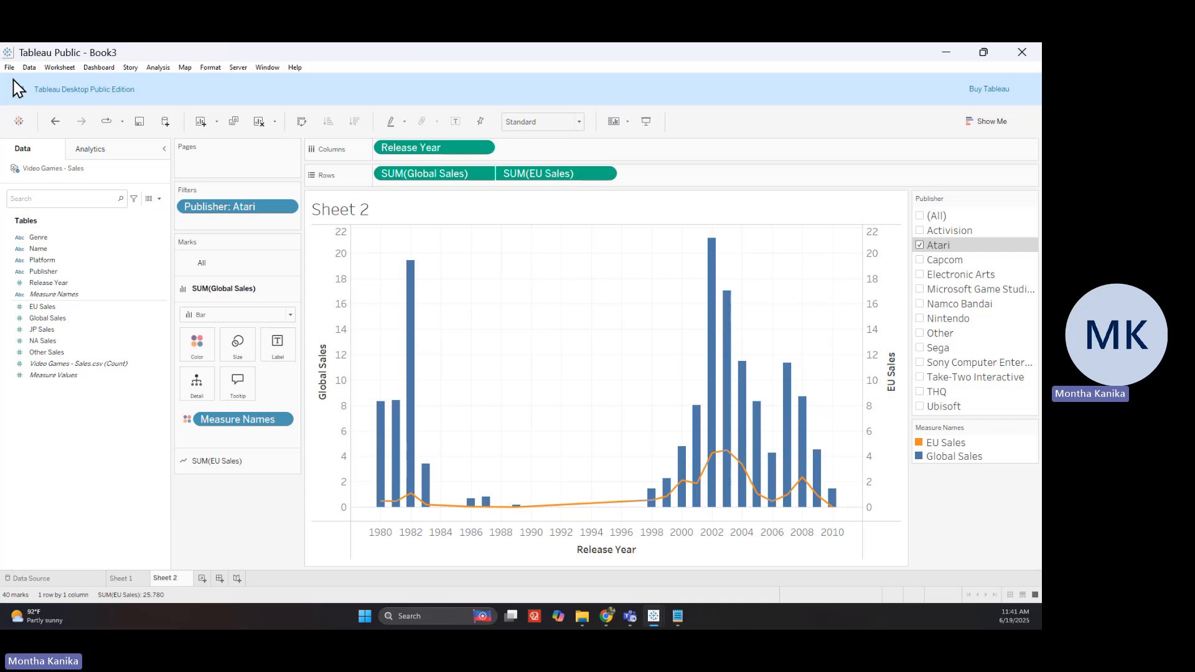
pyautogui.click(119, 274)
pyautogui.click(81, 579)
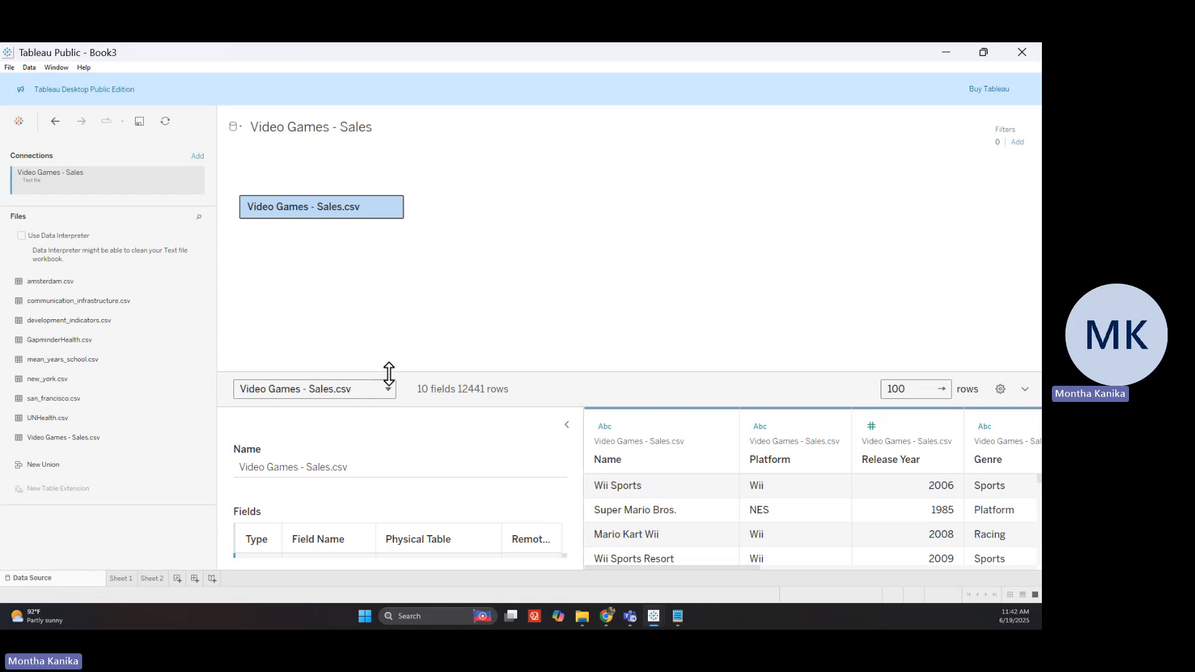
pyautogui.moveTo(389, 372); pyautogui.dragTo(390, 232)
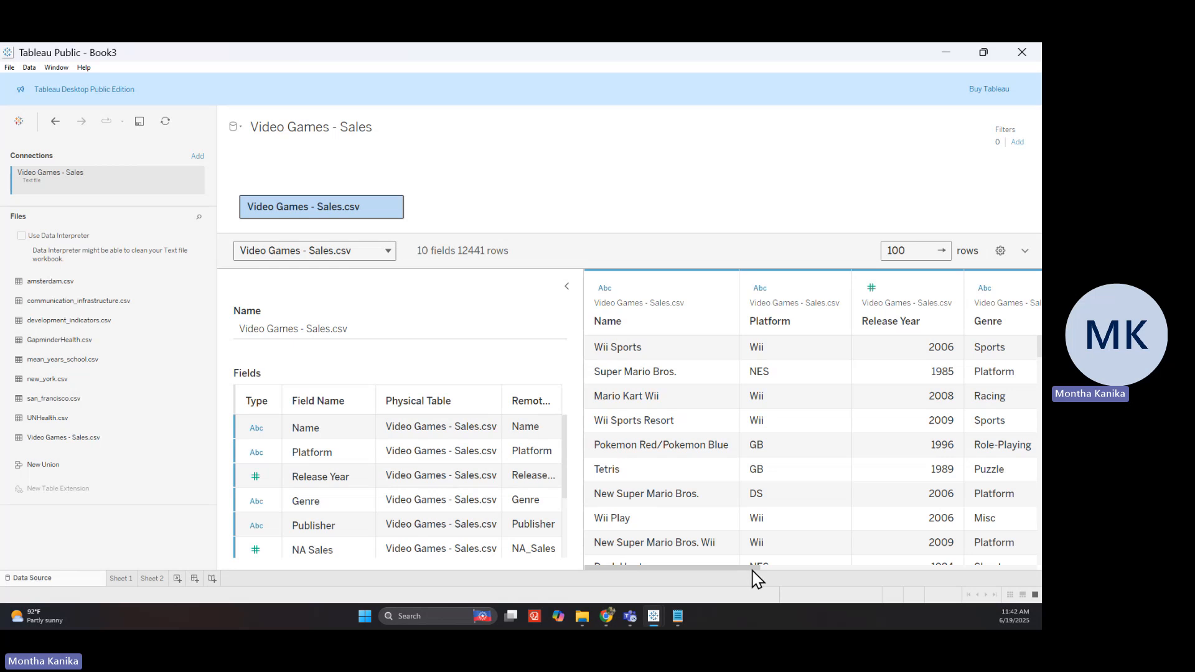
pyautogui.moveTo(755, 568); pyautogui.dragTo(712, 589)
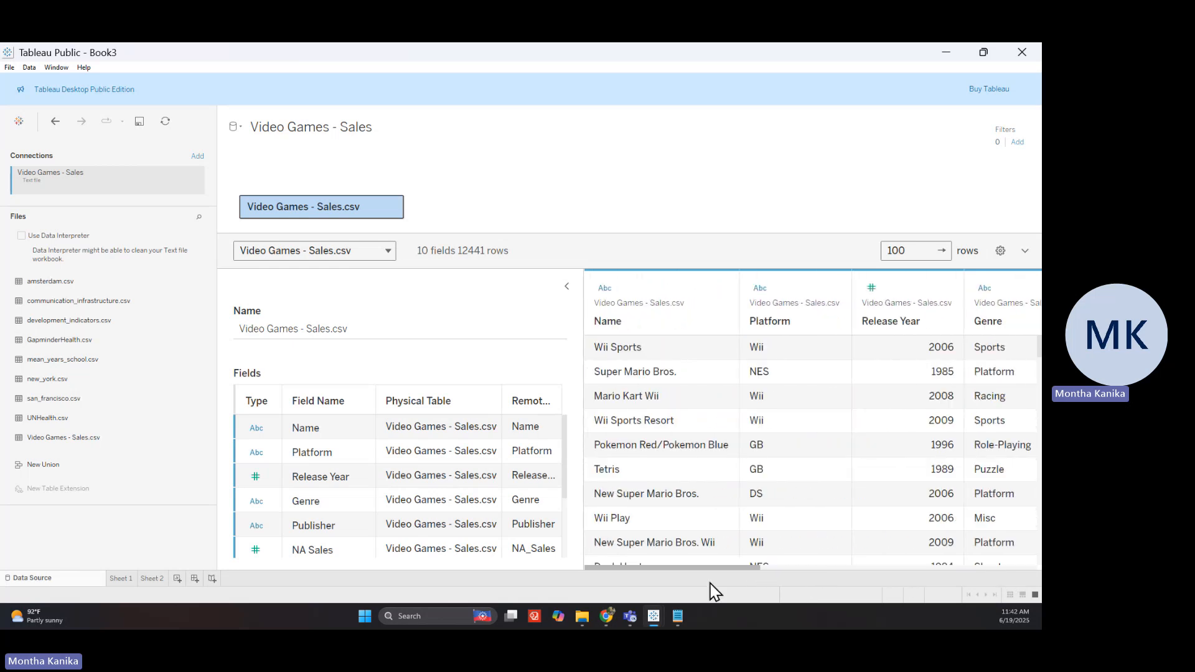
pyautogui.click(130, 580)
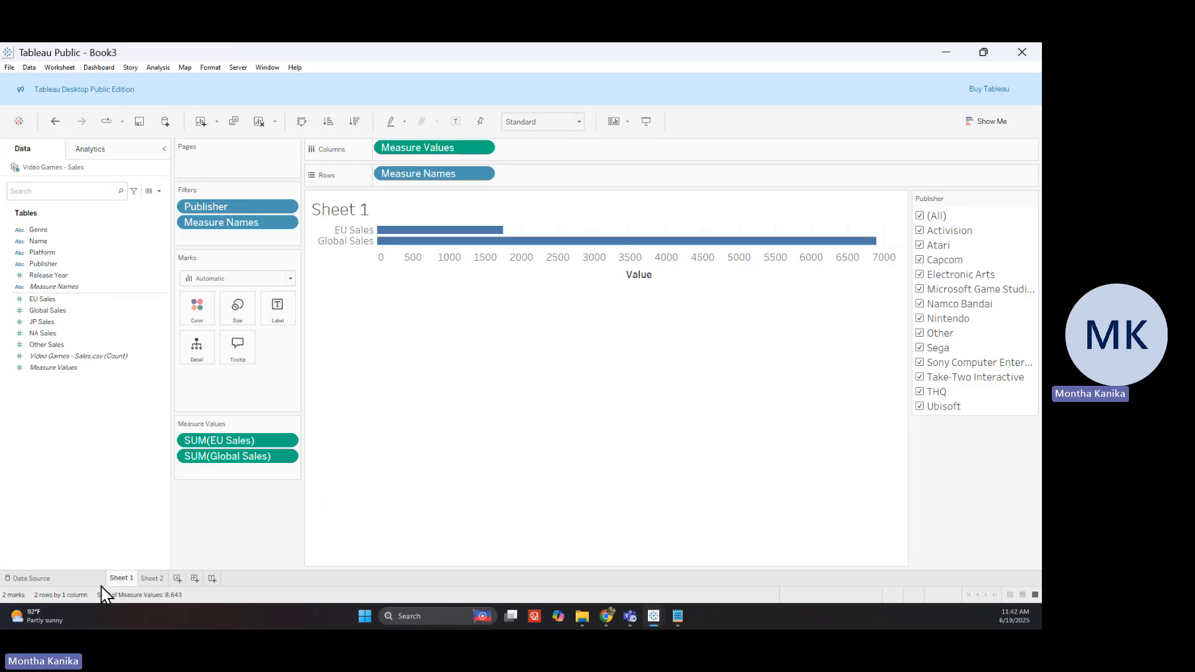
pyautogui.click(147, 580)
pyautogui.click(123, 580)
pyautogui.click(162, 579)
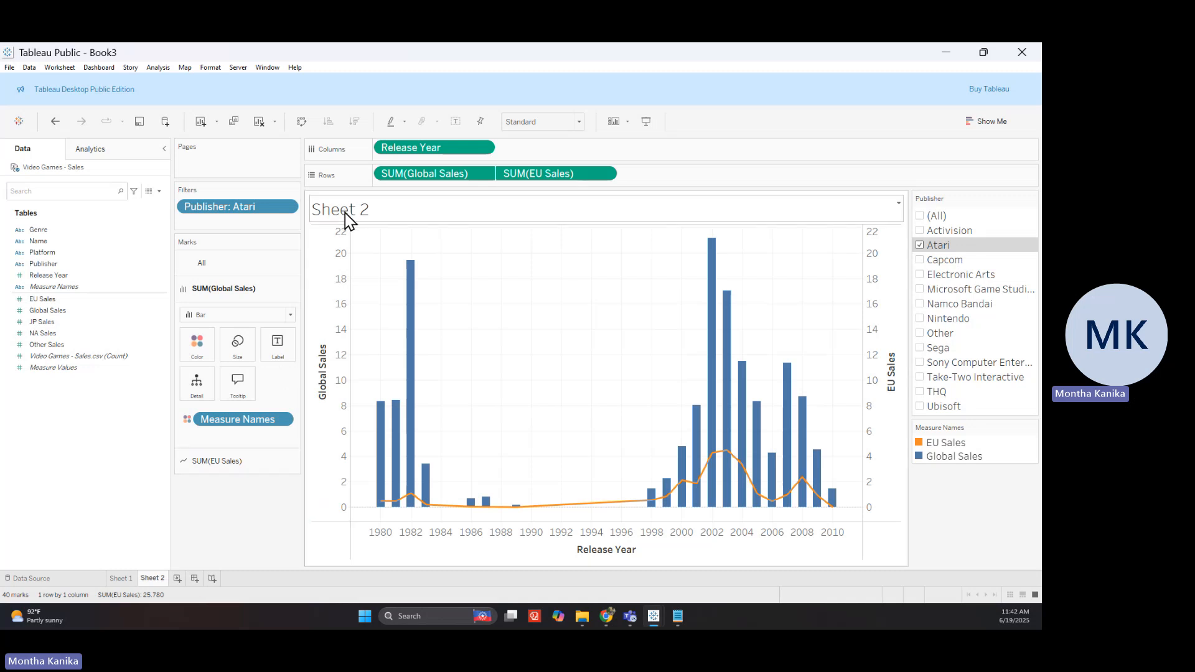
pyautogui.moveTo(597, 616)
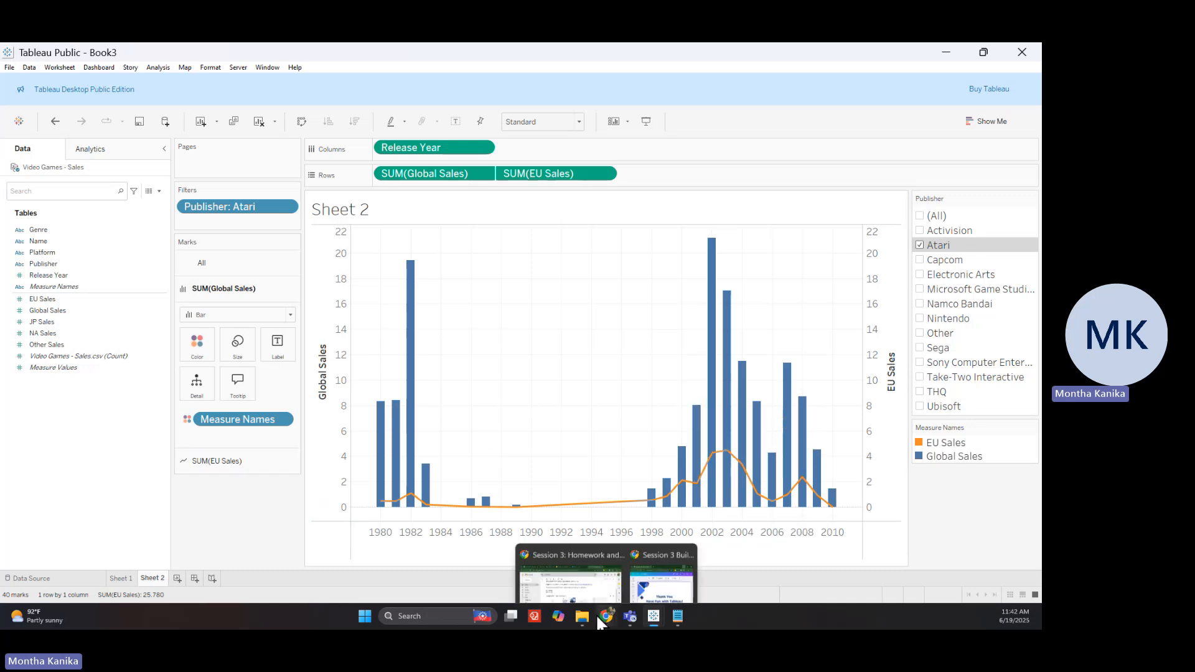
pyautogui.click(678, 531)
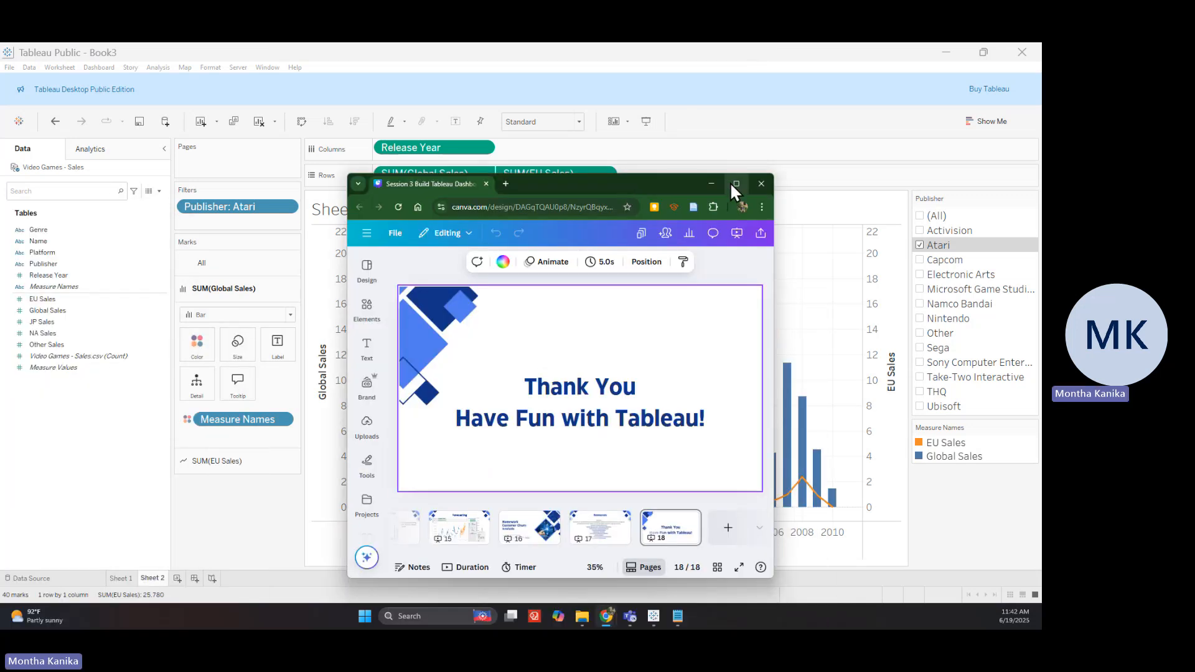
pyautogui.click(735, 183)
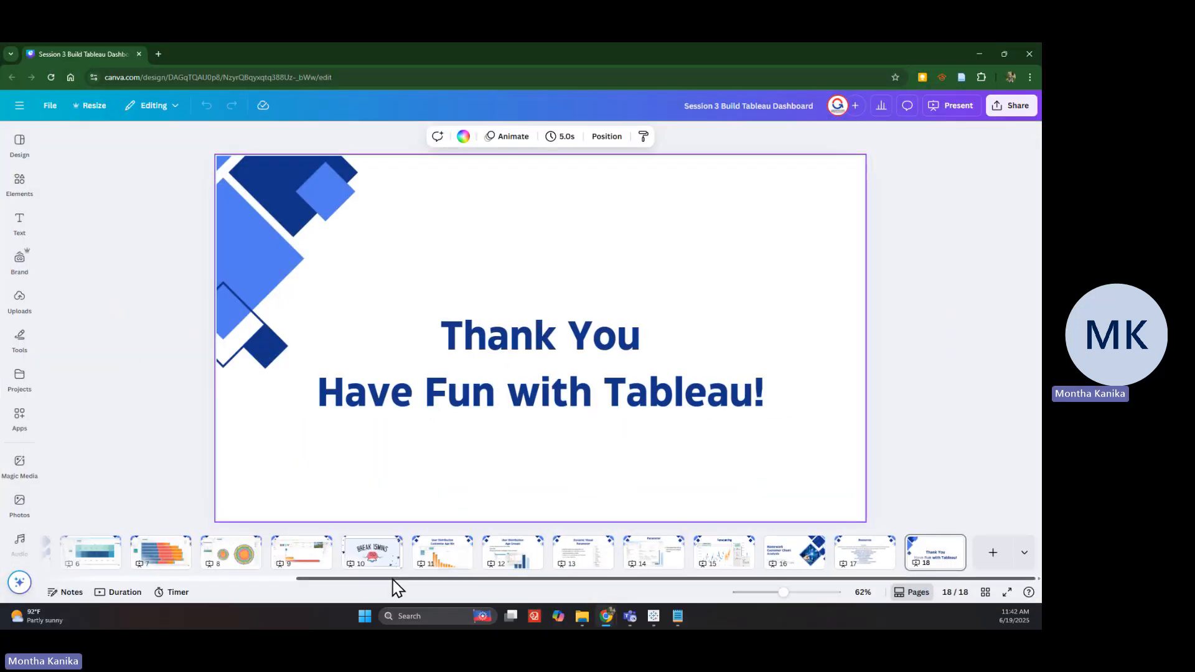
pyautogui.moveTo(392, 577); pyautogui.dragTo(133, 566)
pyautogui.click(213, 560)
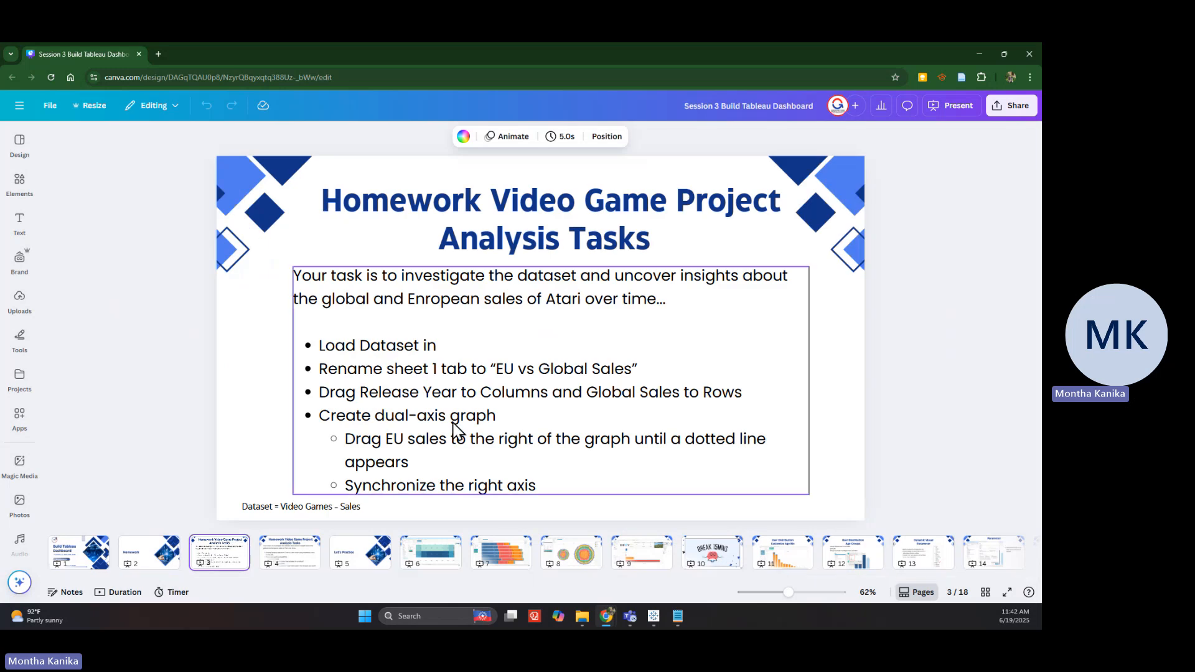
pyautogui.click(318, 560)
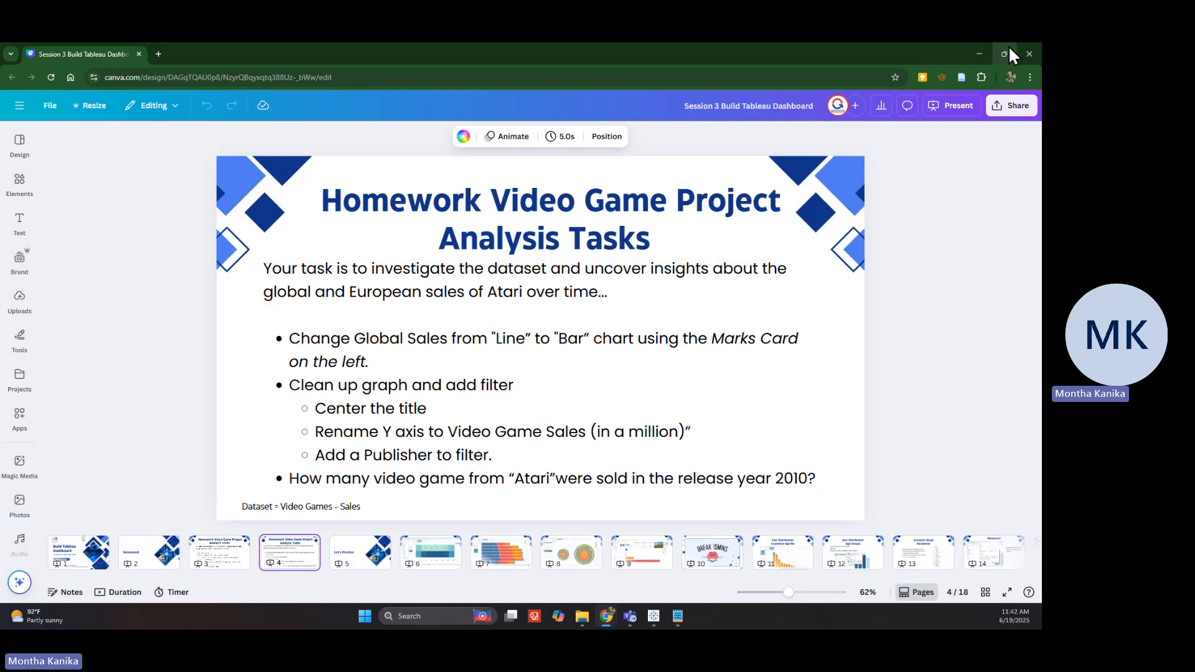
pyautogui.click(979, 55)
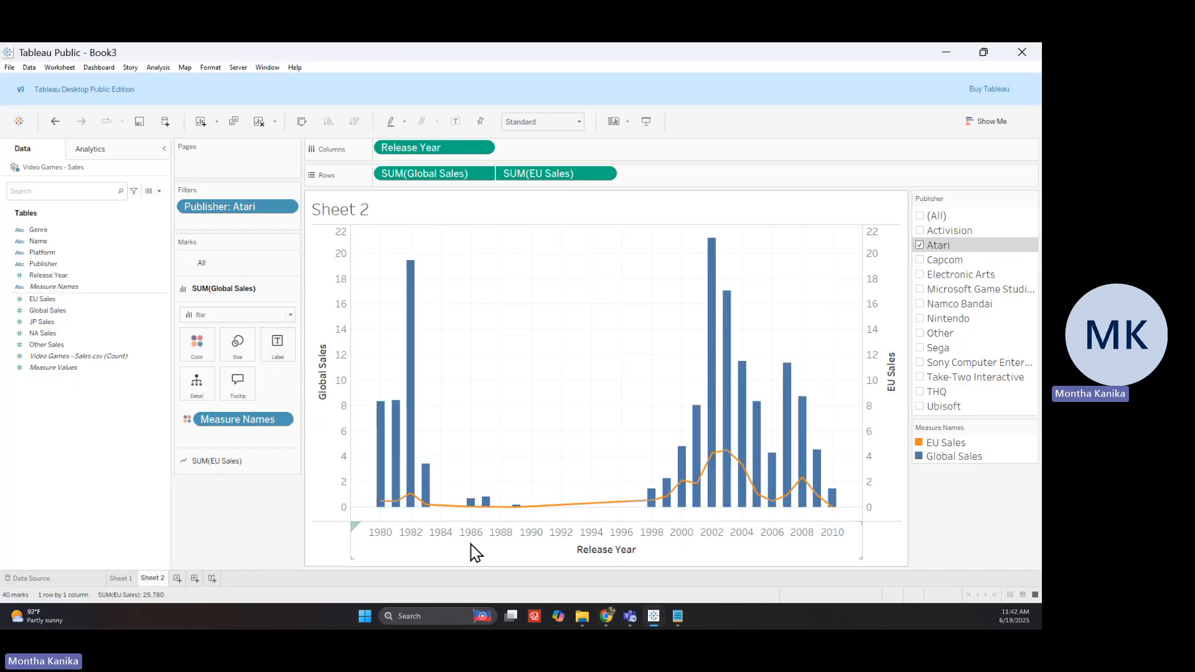
# Create Sheet 3 with Release Year on Columns, Global Sales on Rows and EU Sales on a second right-hand axis
pyautogui.click(179, 580)
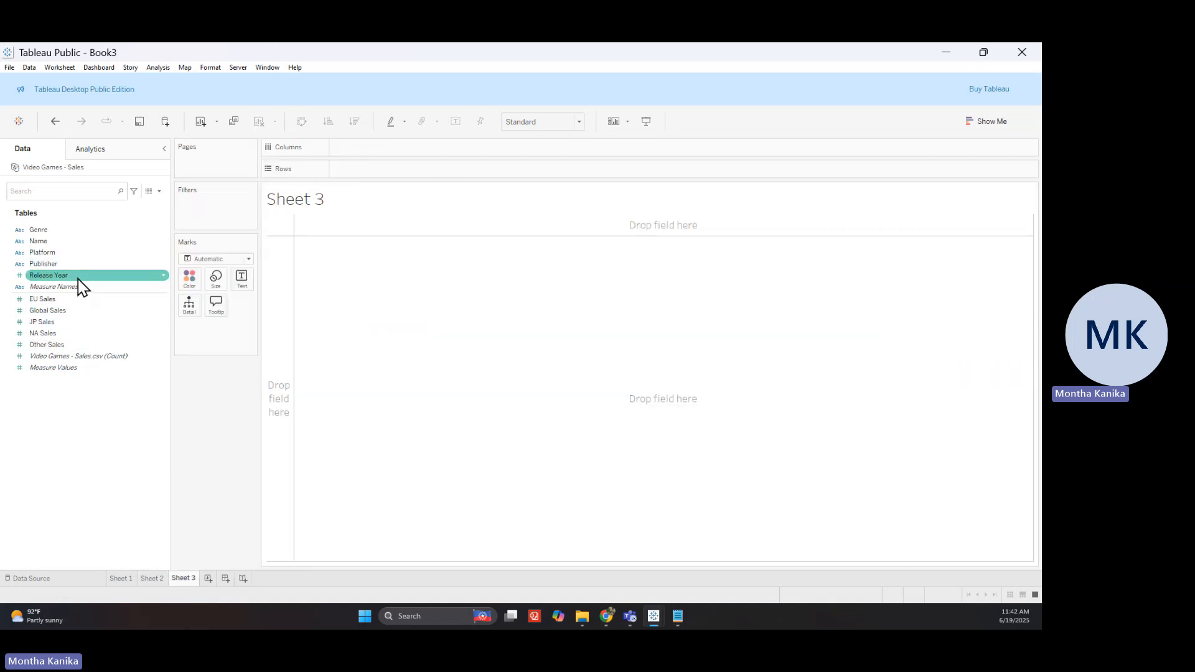
pyautogui.moveTo(80, 275); pyautogui.dragTo(373, 149)
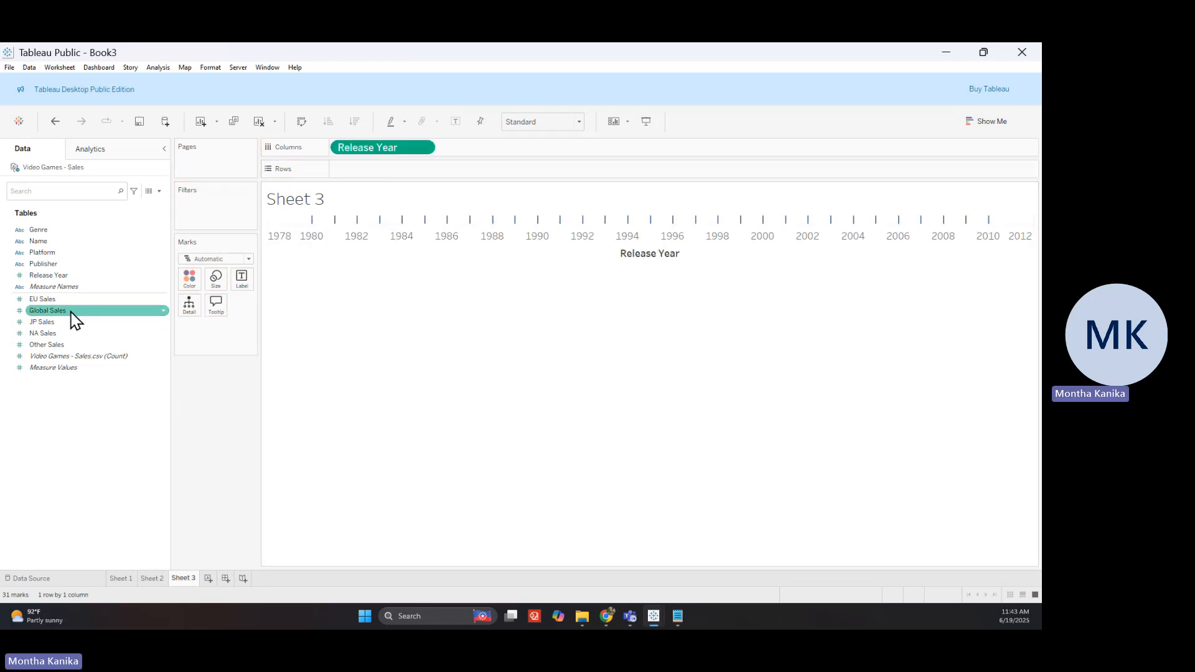
pyautogui.moveTo(73, 314); pyautogui.dragTo(417, 171)
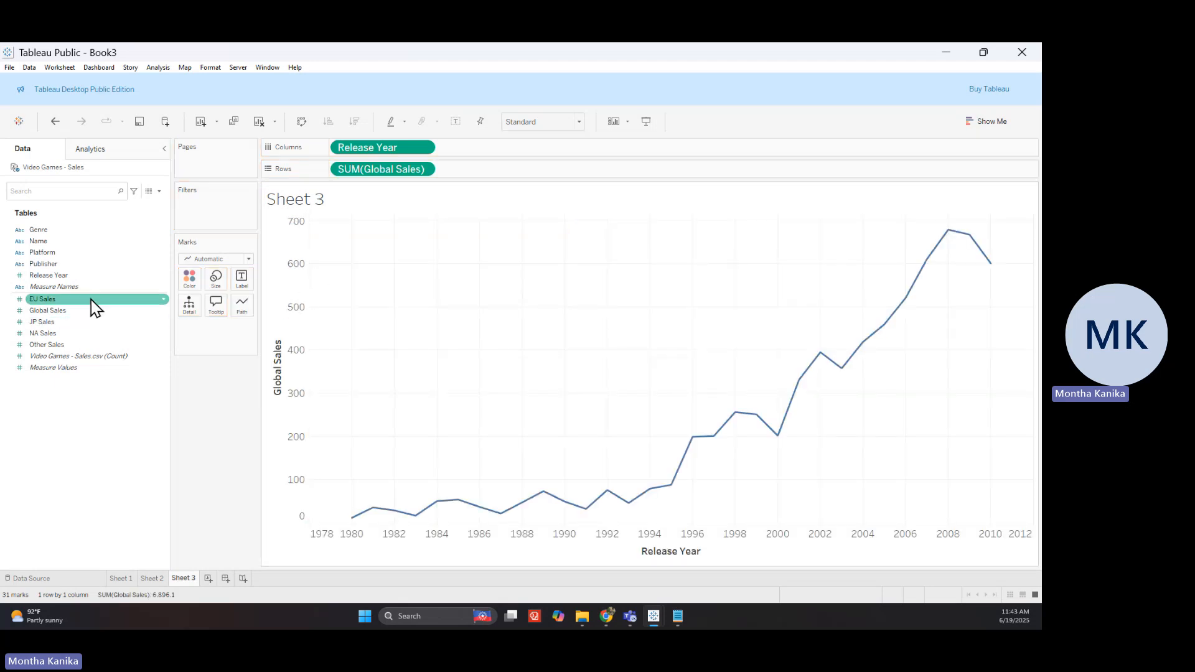
pyautogui.moveTo(96, 308)
pyautogui.mouseDown()
pyautogui.moveTo(1015, 397)
pyautogui.moveTo(1034, 386)
pyautogui.moveTo(801, 387)
pyautogui.moveTo(84, 306)
pyautogui.mouseUp()
pyautogui.click(77, 306)
pyautogui.moveTo(78, 306); pyautogui.dragTo(1017, 329)
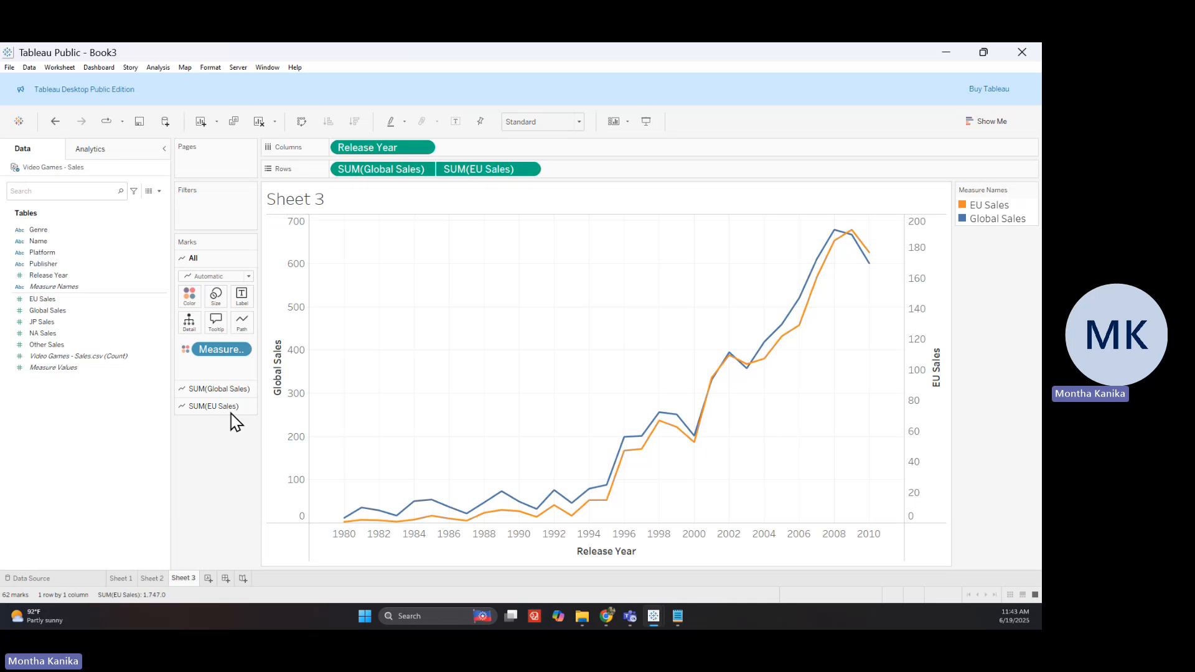
# Change the SUM(Global Sales) mark type to Bar, leaving EU Sales as a line
pyautogui.click(242, 389)
pyautogui.click(209, 293)
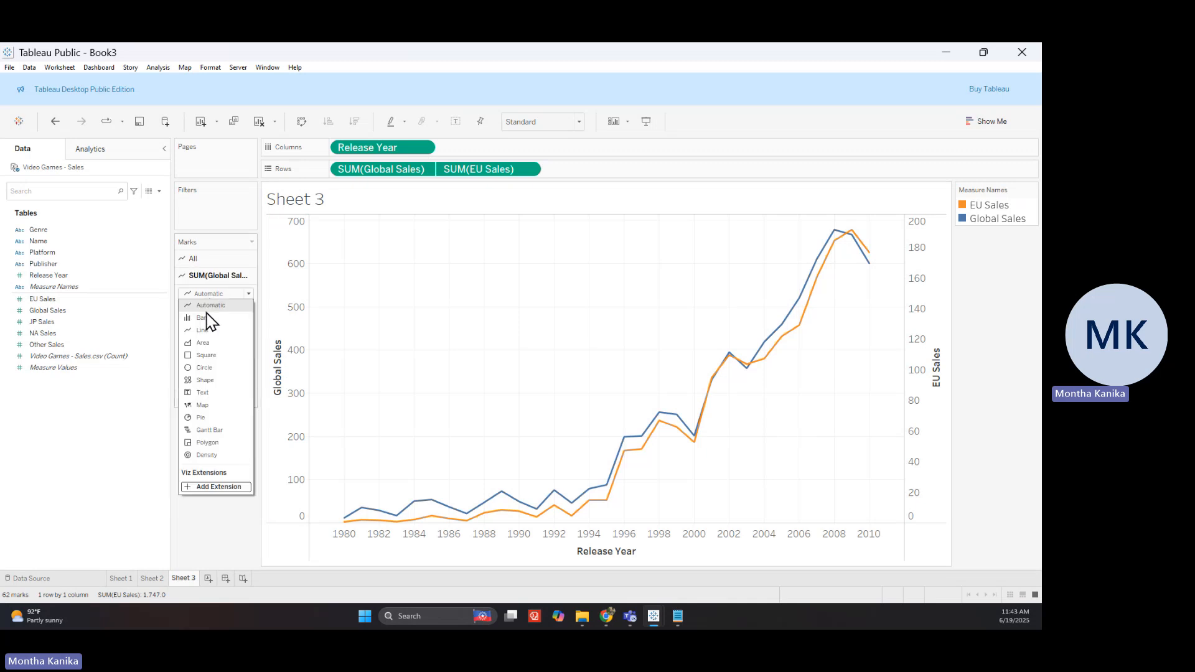
pyautogui.click(201, 318)
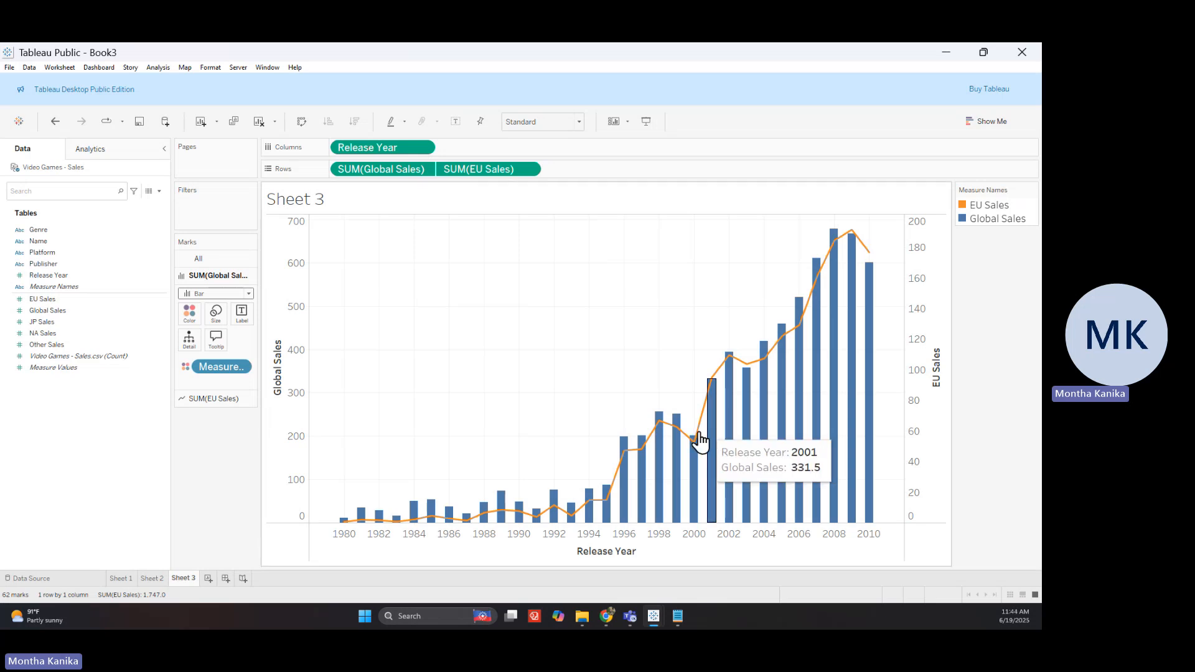
pyautogui.moveTo(697, 440)
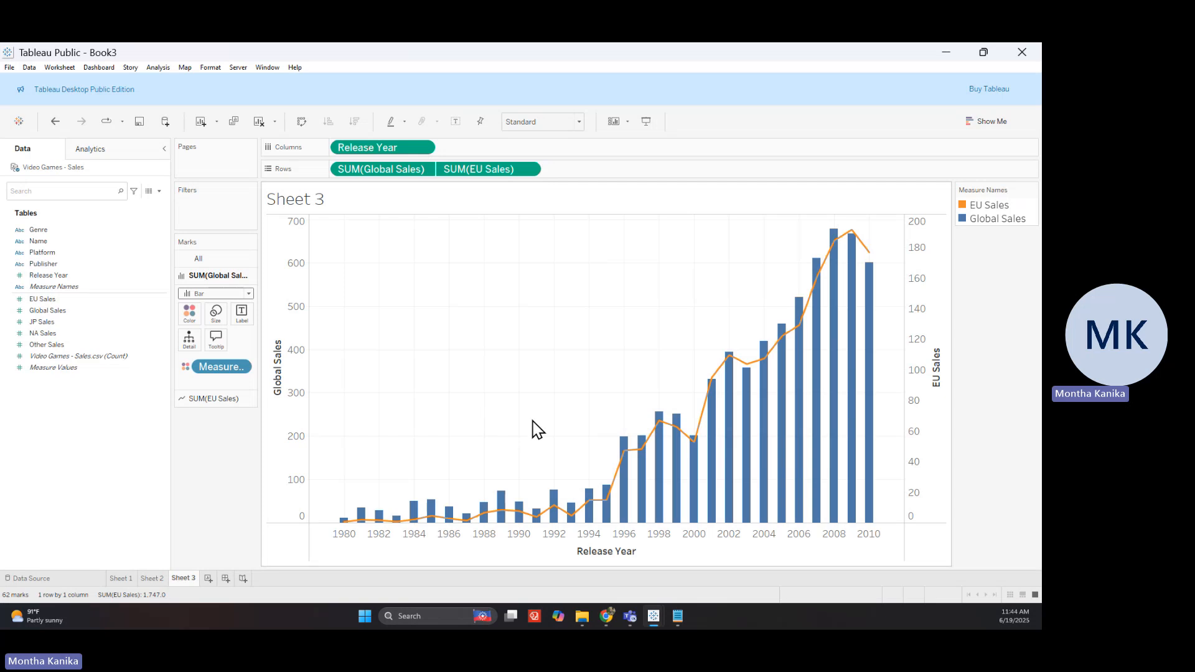
pyautogui.moveTo(871, 307)
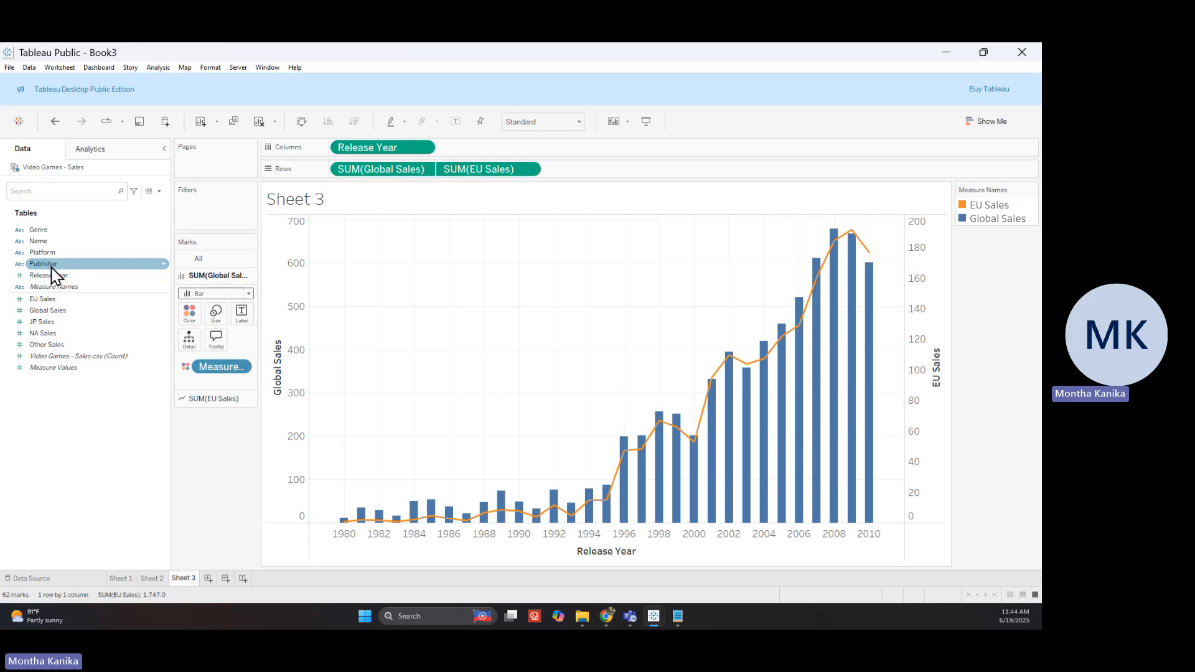
pyautogui.moveTo(52, 264); pyautogui.dragTo(222, 222)
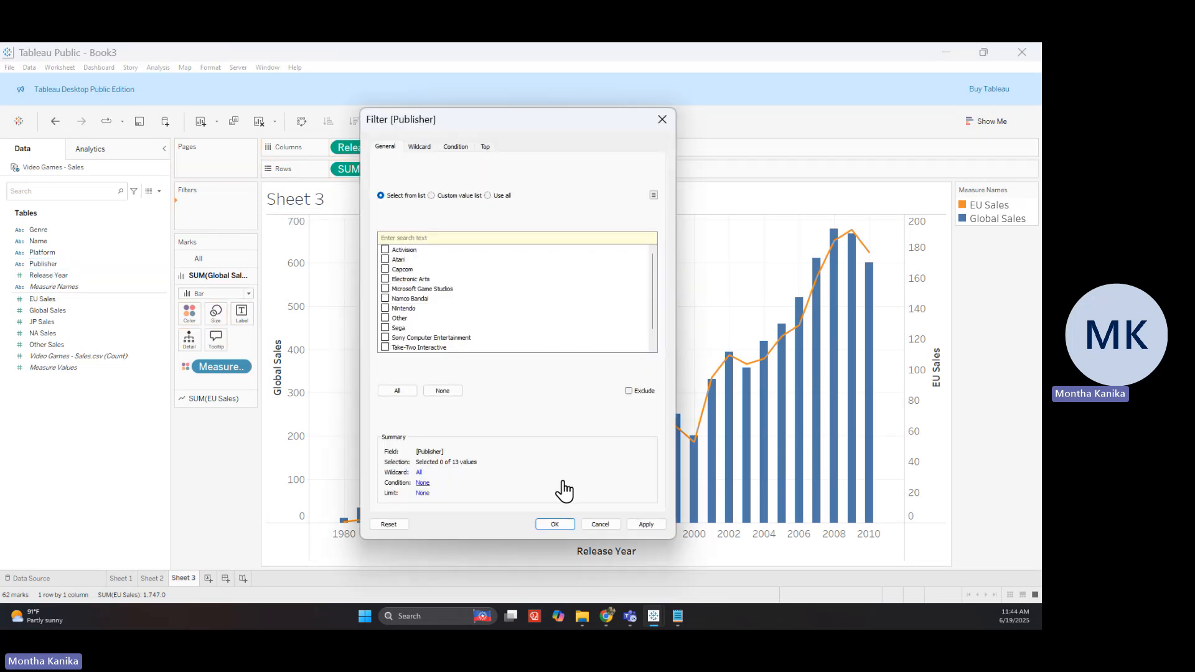
pyautogui.click(396, 392)
pyautogui.click(629, 528)
pyautogui.click(563, 524)
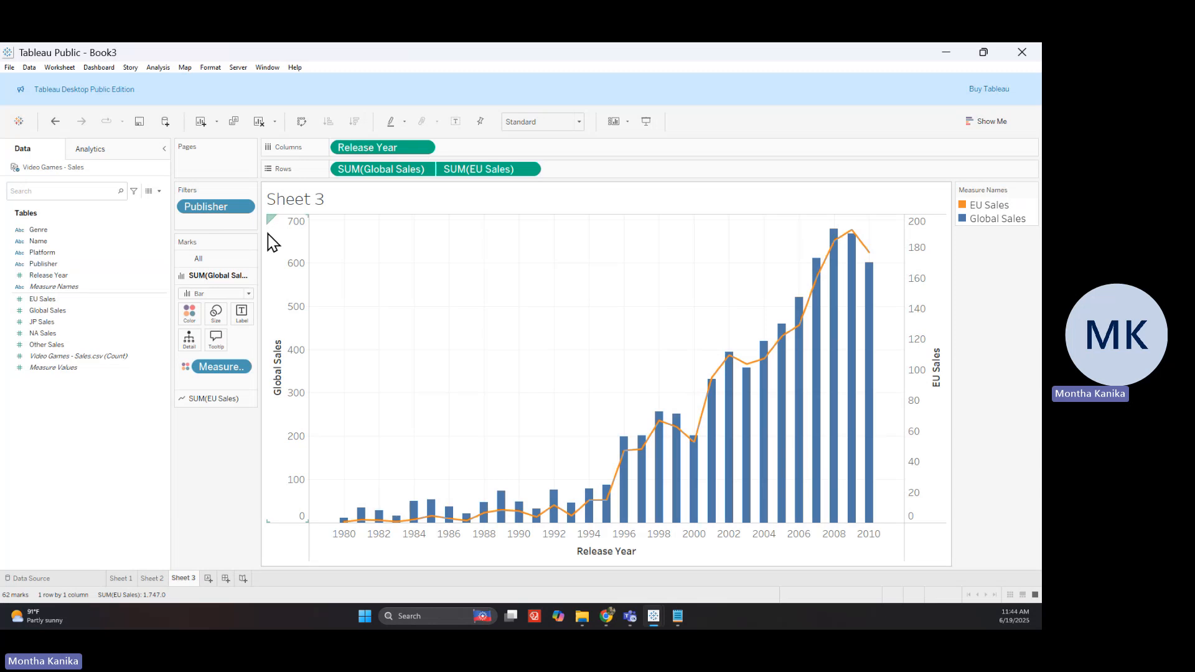
pyautogui.rightClick(235, 208)
pyautogui.click(201, 215)
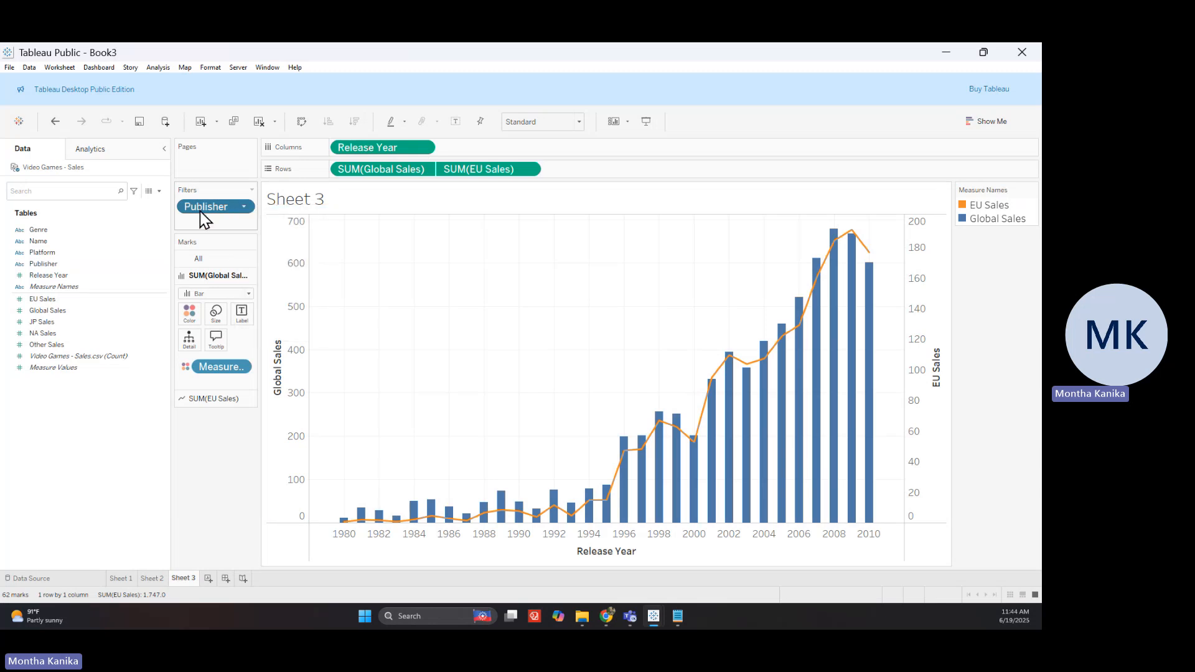
pyautogui.rightClick(201, 215)
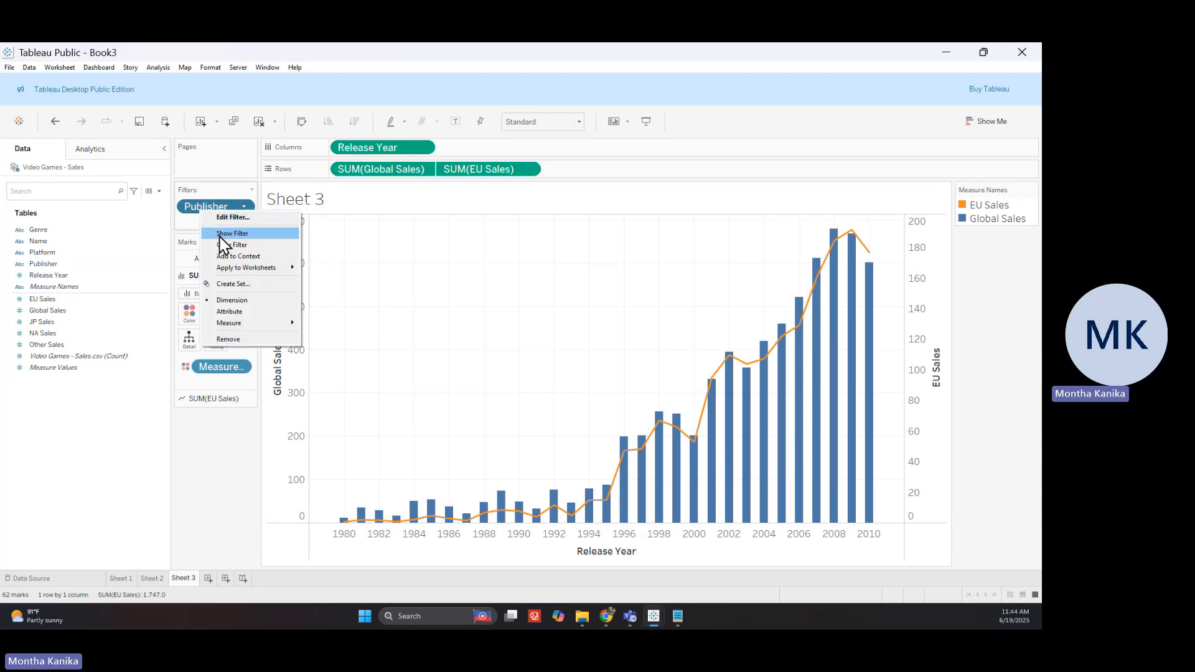
pyautogui.click(223, 234)
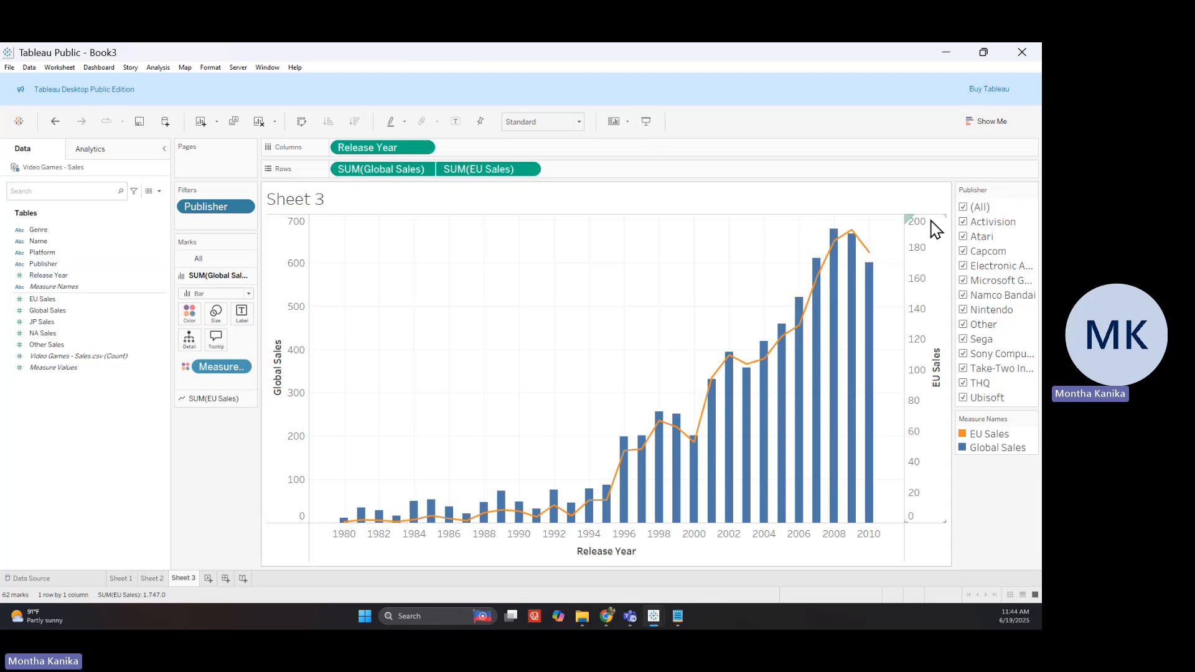
pyautogui.click(964, 207)
pyautogui.click(964, 237)
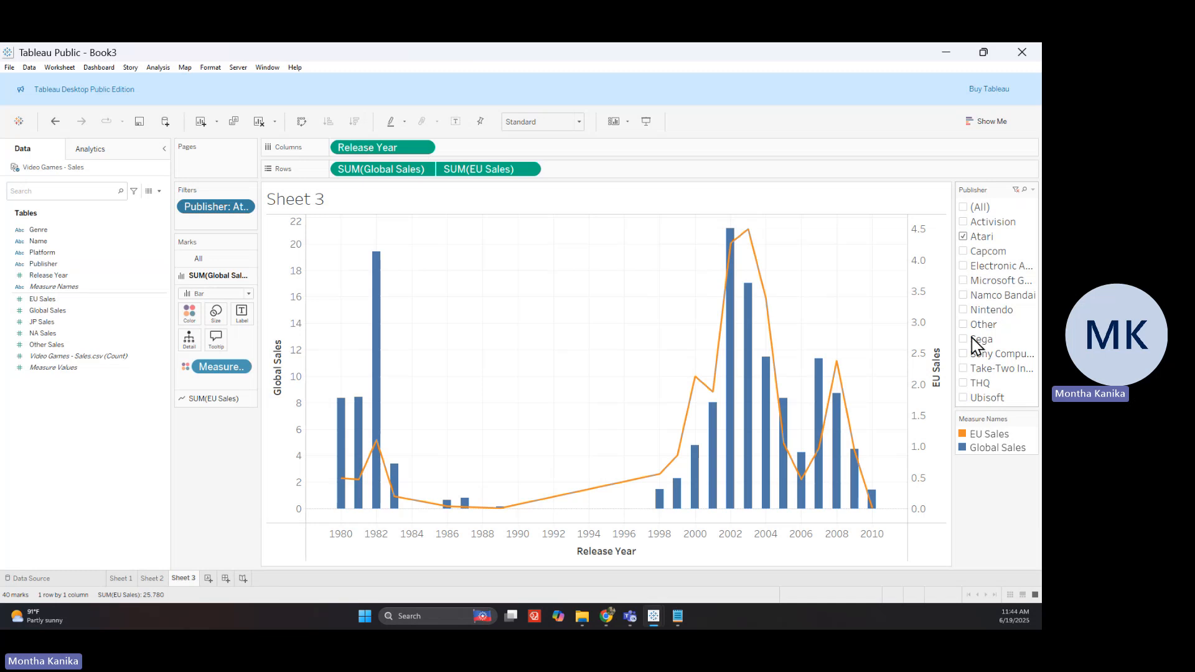
pyautogui.moveTo(874, 512)
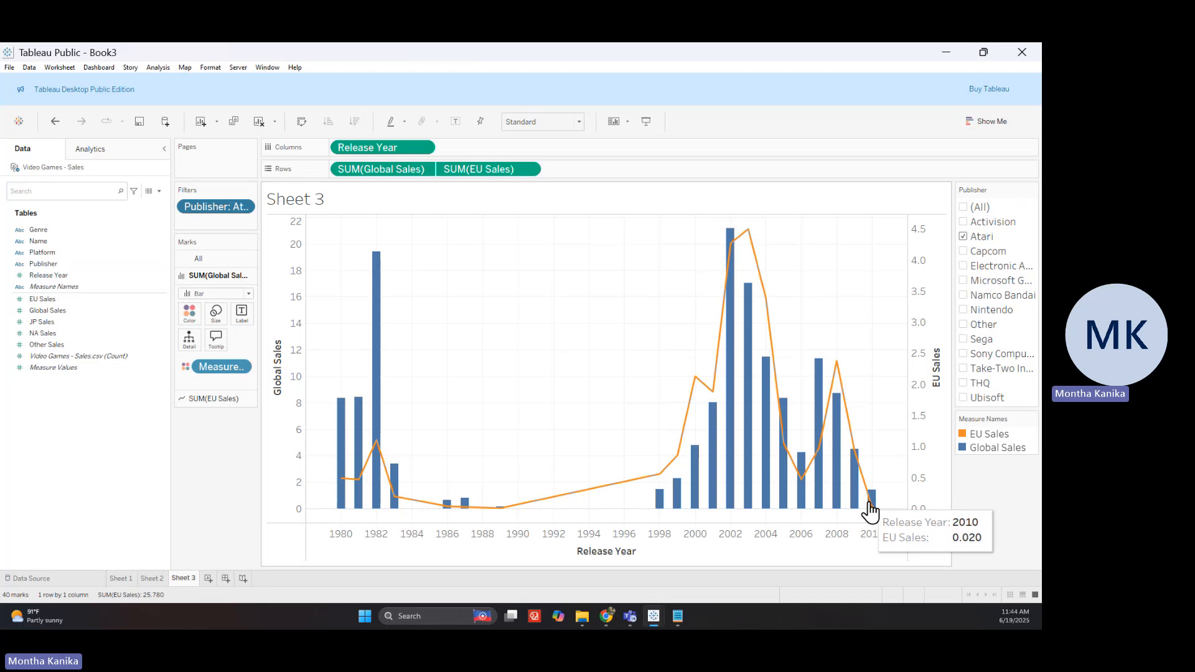
pyautogui.moveTo(736, 490)
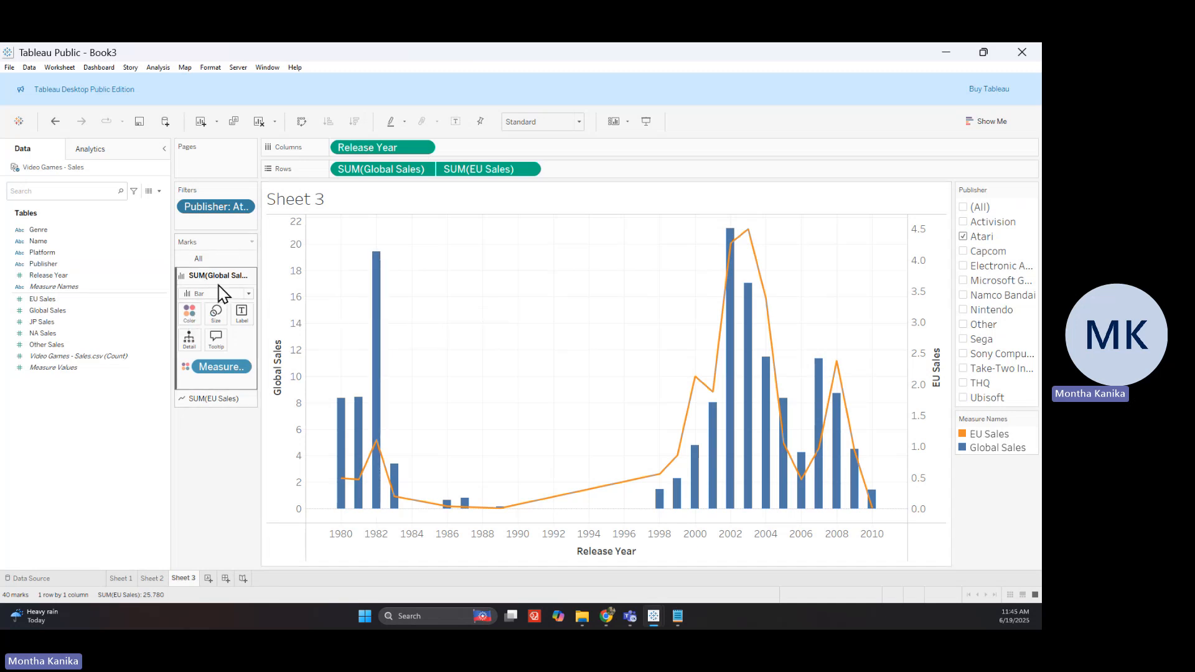
# Recolour the Global Sales bars grey in the Edit Colors dialog
pyautogui.click(191, 324)
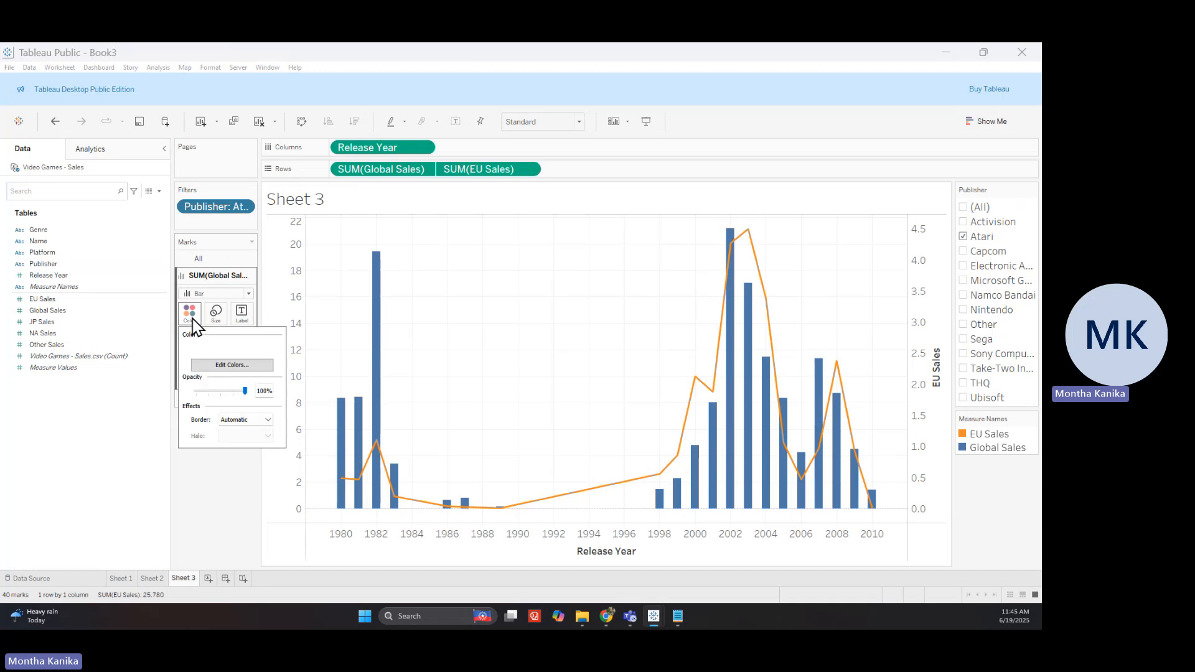
pyautogui.click(223, 367)
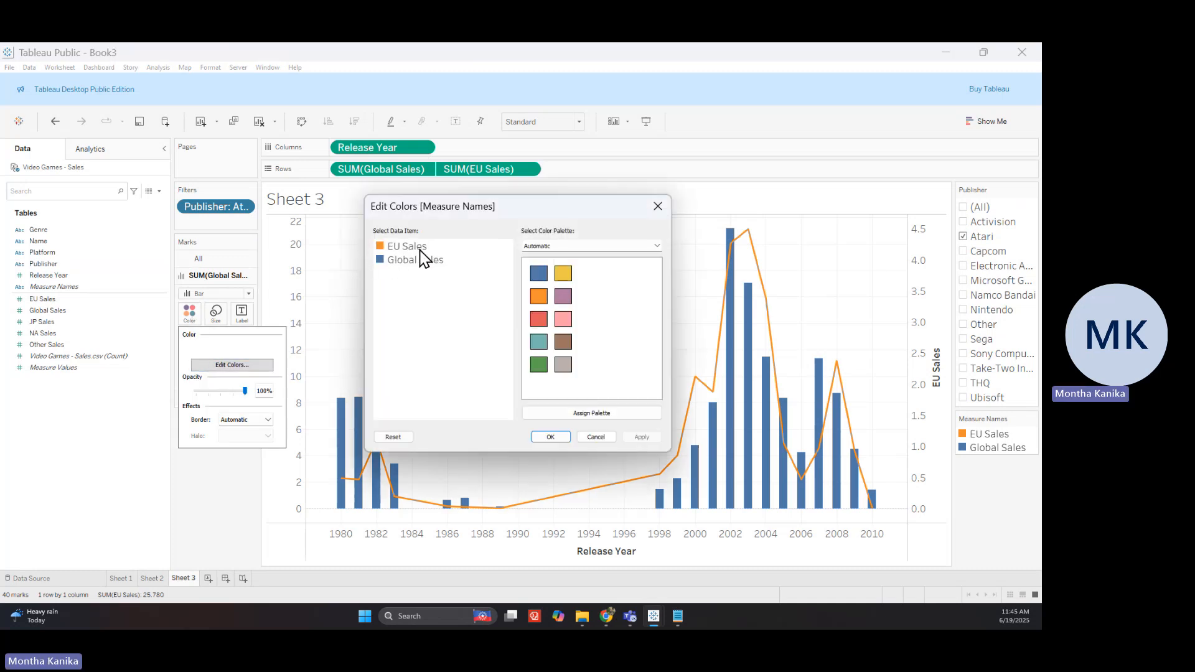
pyautogui.click(423, 268)
pyautogui.click(564, 365)
pyautogui.click(642, 436)
pyautogui.click(551, 437)
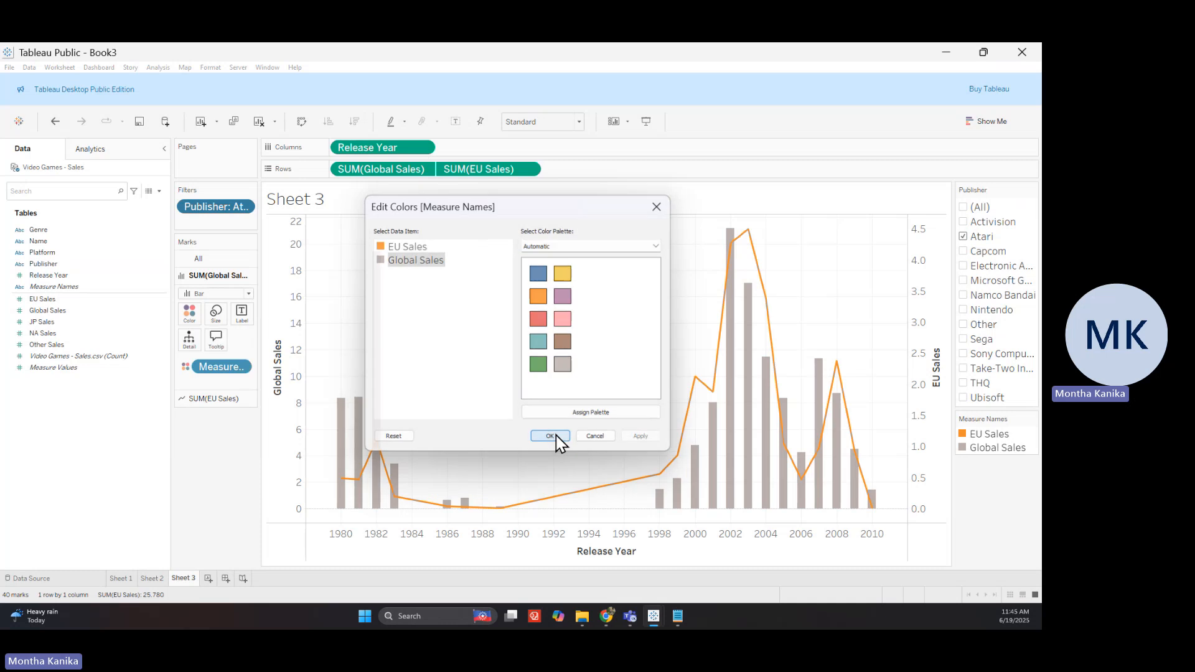
# Recolour the EU Sales line blue in the Edit Colors dialog
pyautogui.click(224, 400)
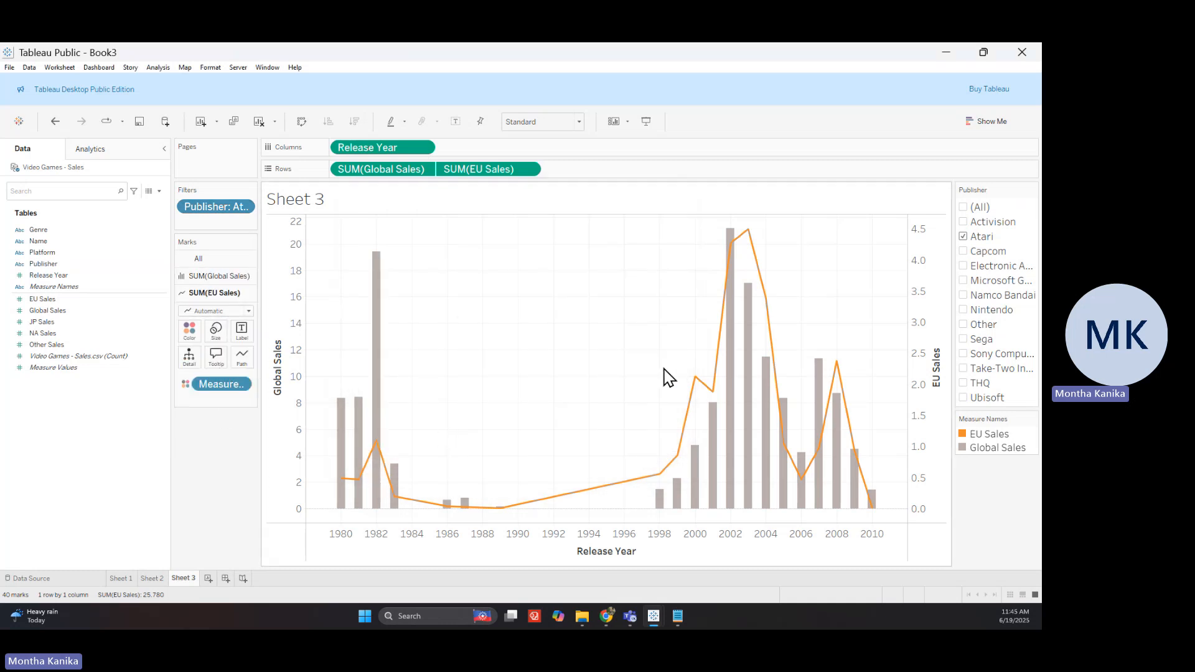
pyautogui.click(189, 330)
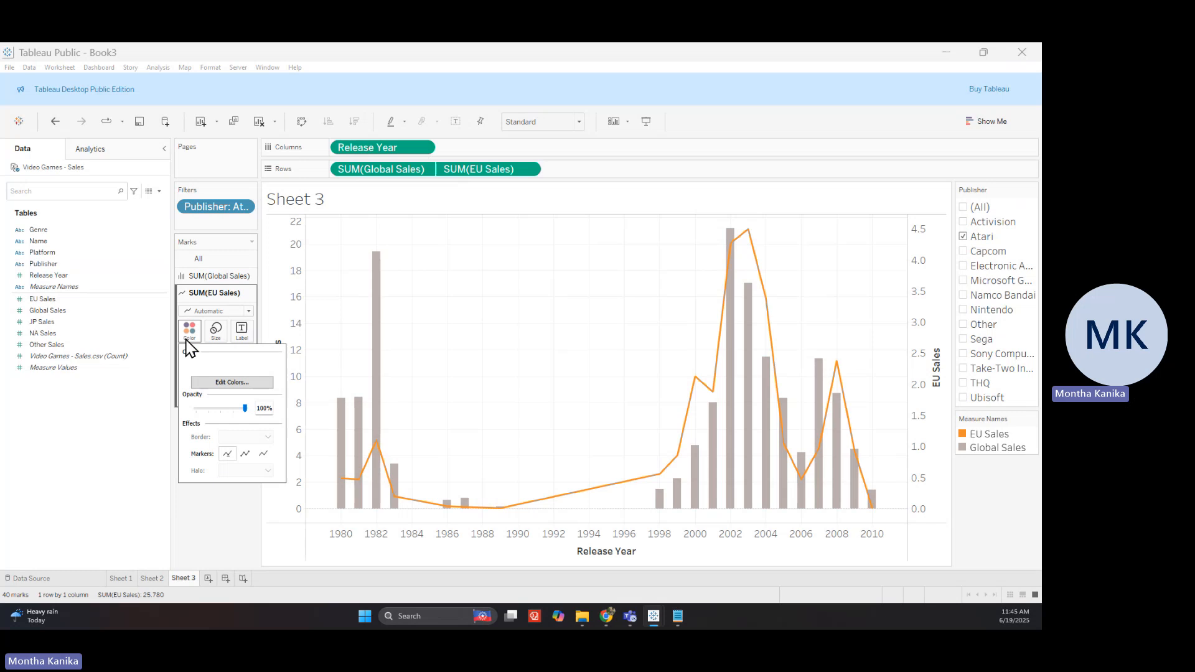
pyautogui.click(257, 383)
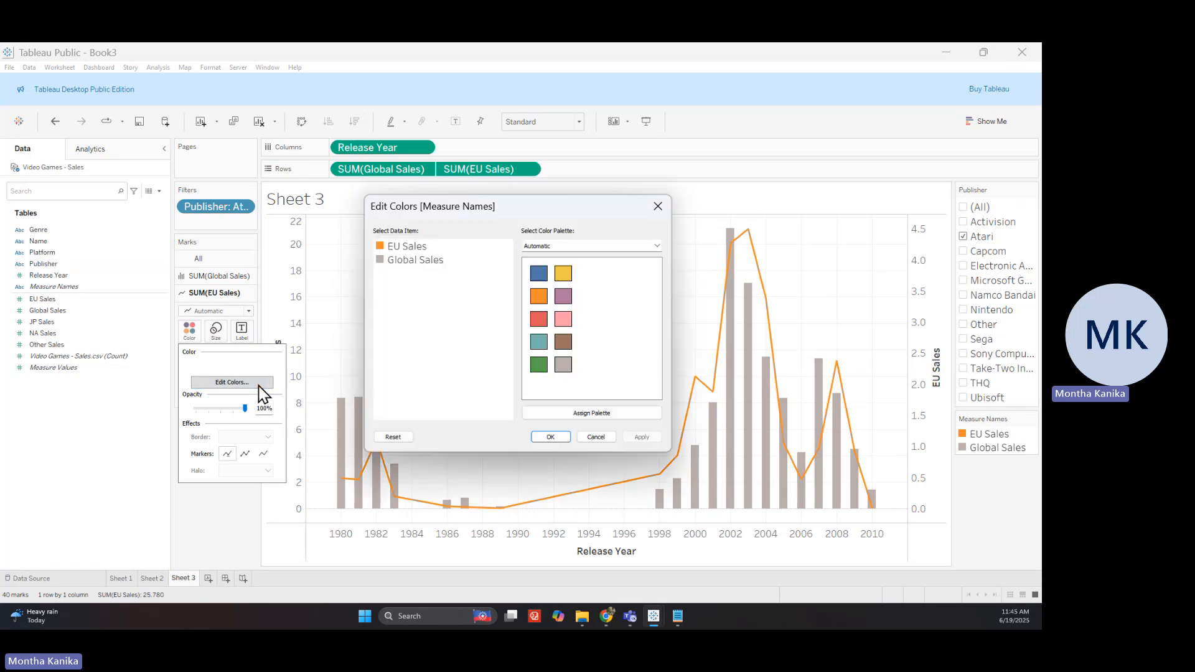
pyautogui.click(416, 247)
pyautogui.click(539, 275)
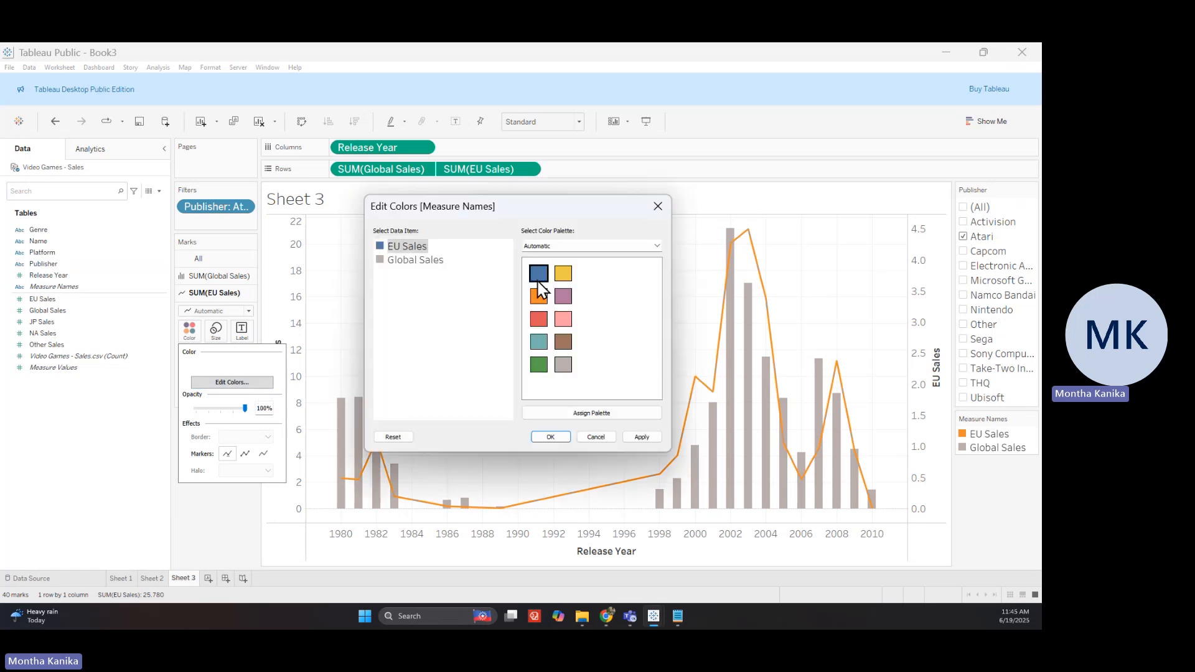
pyautogui.click(641, 437)
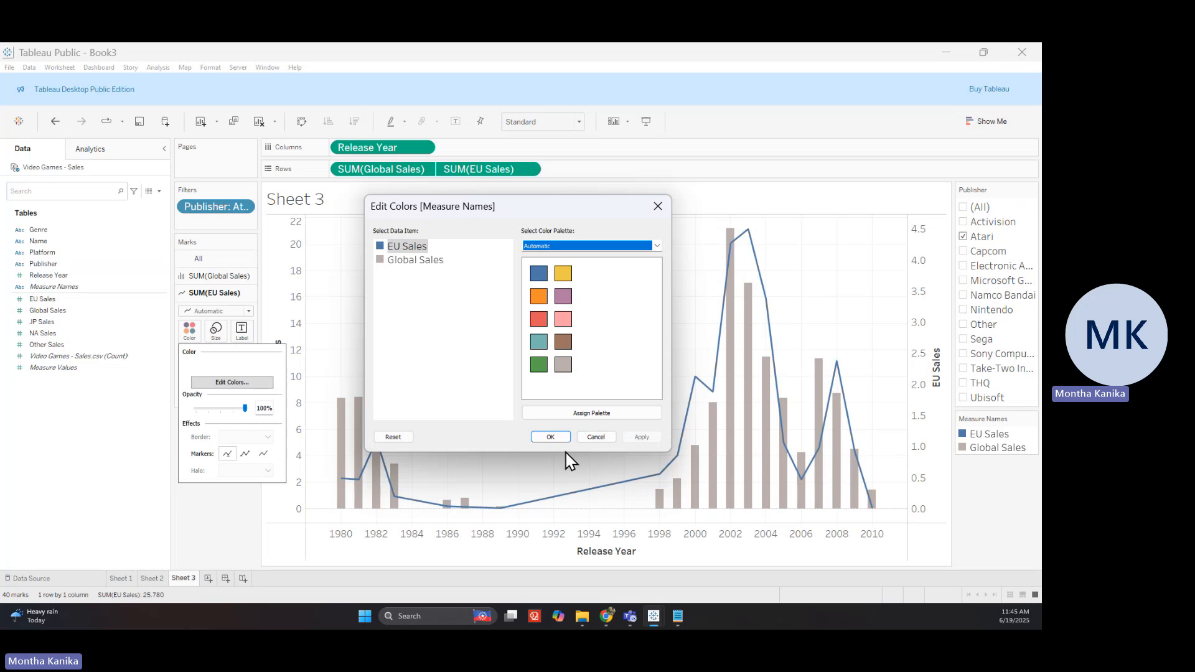
pyautogui.click(551, 437)
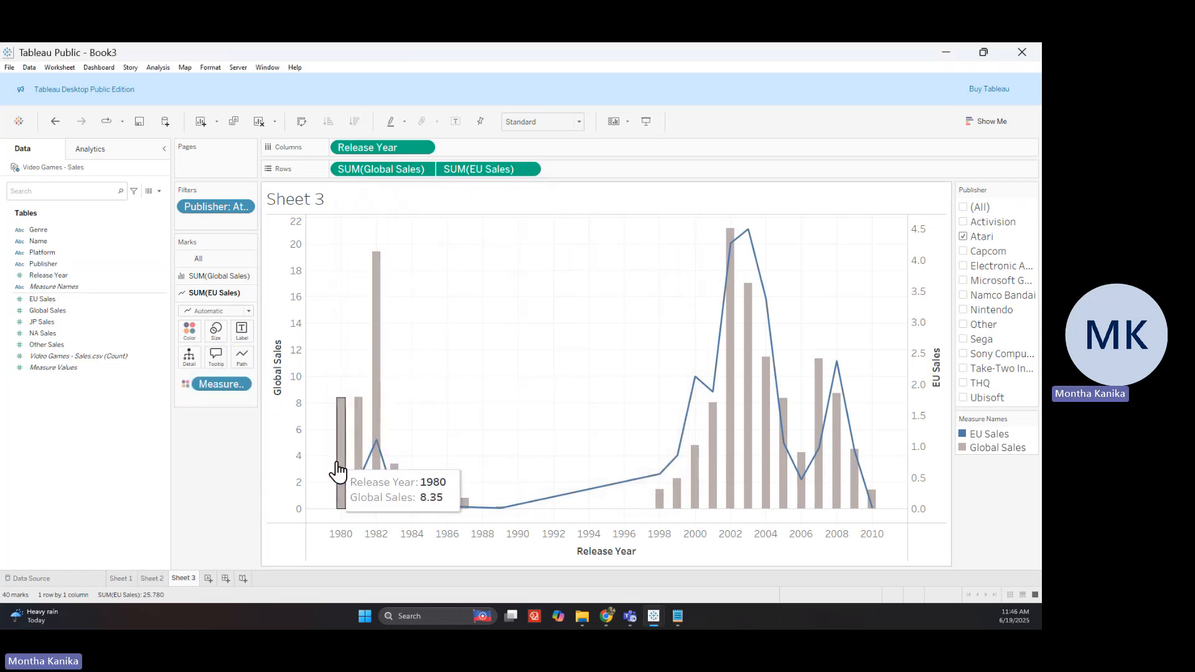
# Add point markers to the EU Sales line and lower its opacity to 68%
pyautogui.click(198, 312)
pyautogui.click(201, 323)
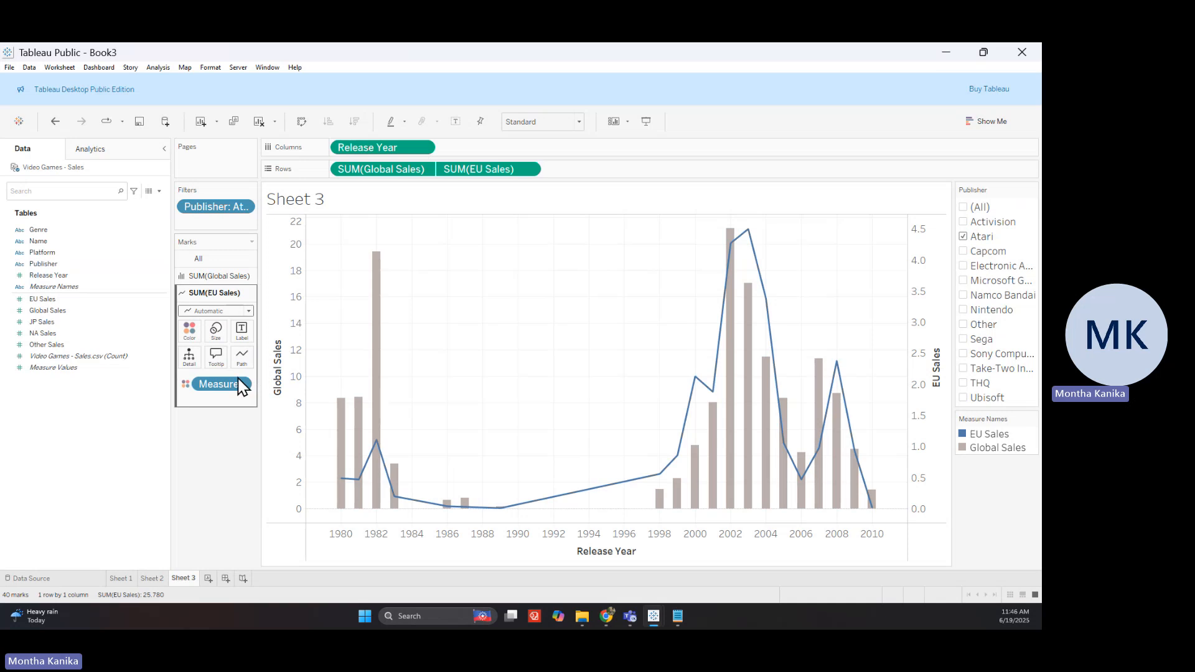
pyautogui.click(229, 312)
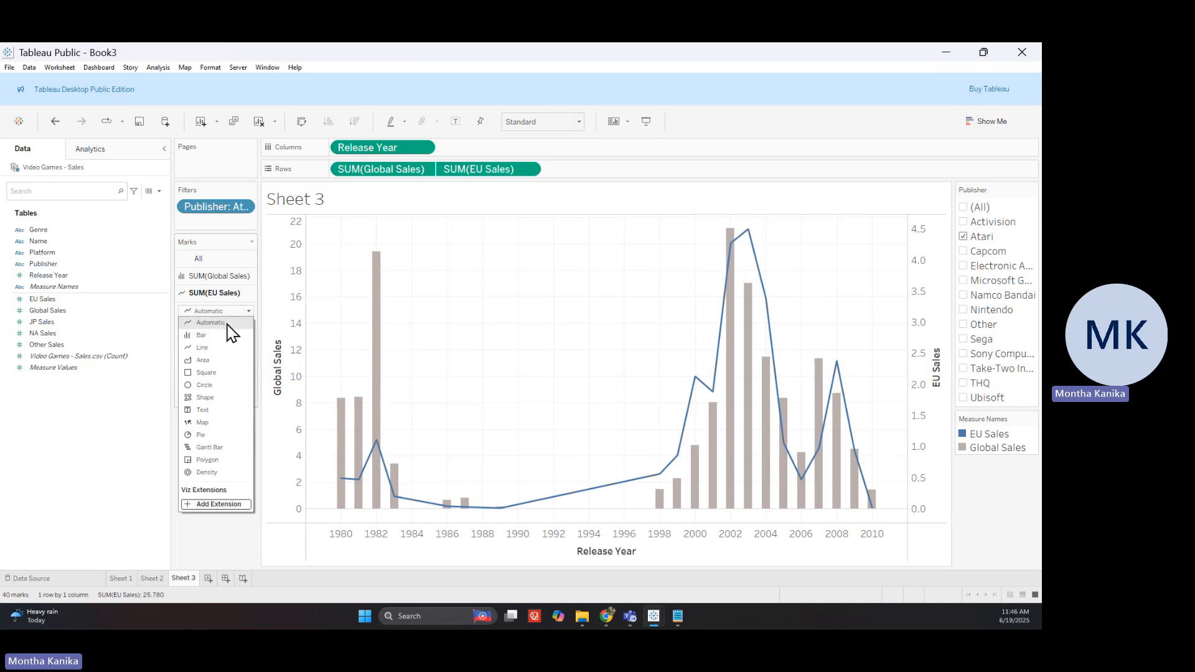
pyautogui.click(250, 312)
pyautogui.click(193, 332)
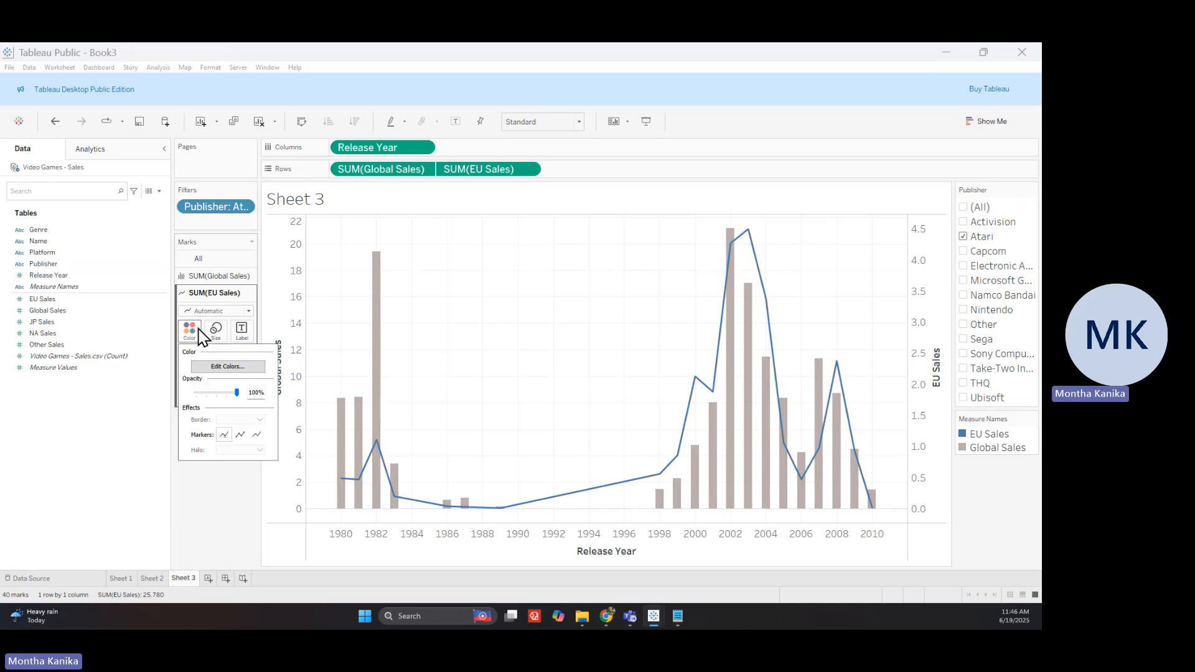
pyautogui.click(241, 436)
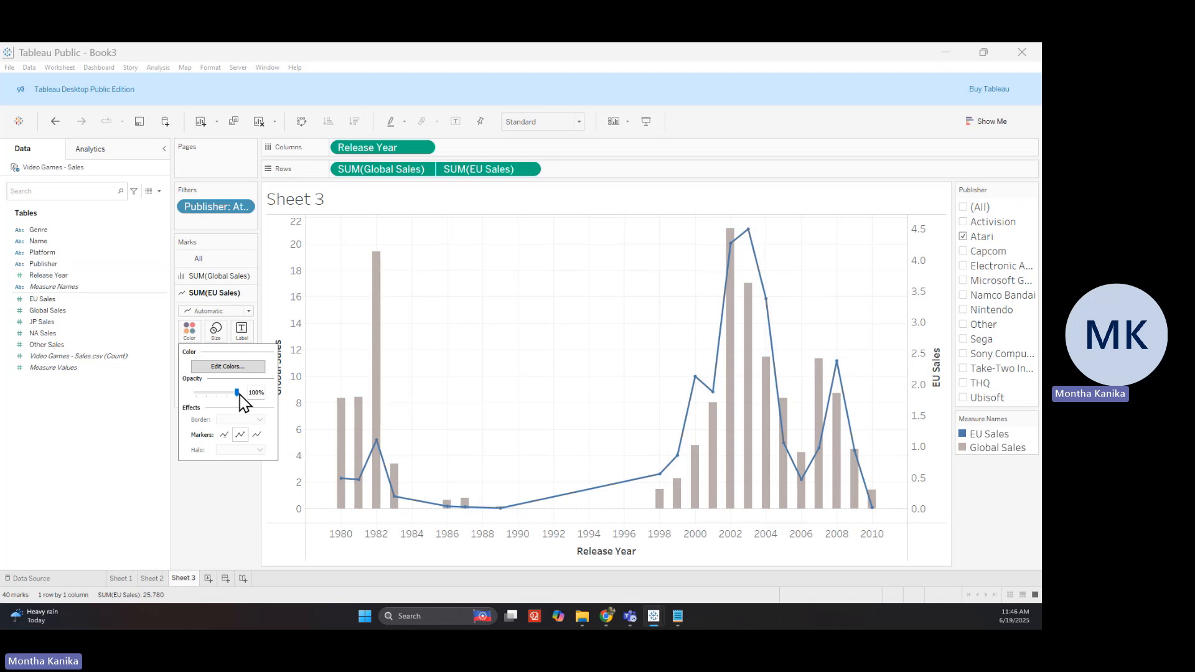
pyautogui.moveTo(236, 393); pyautogui.dragTo(224, 397)
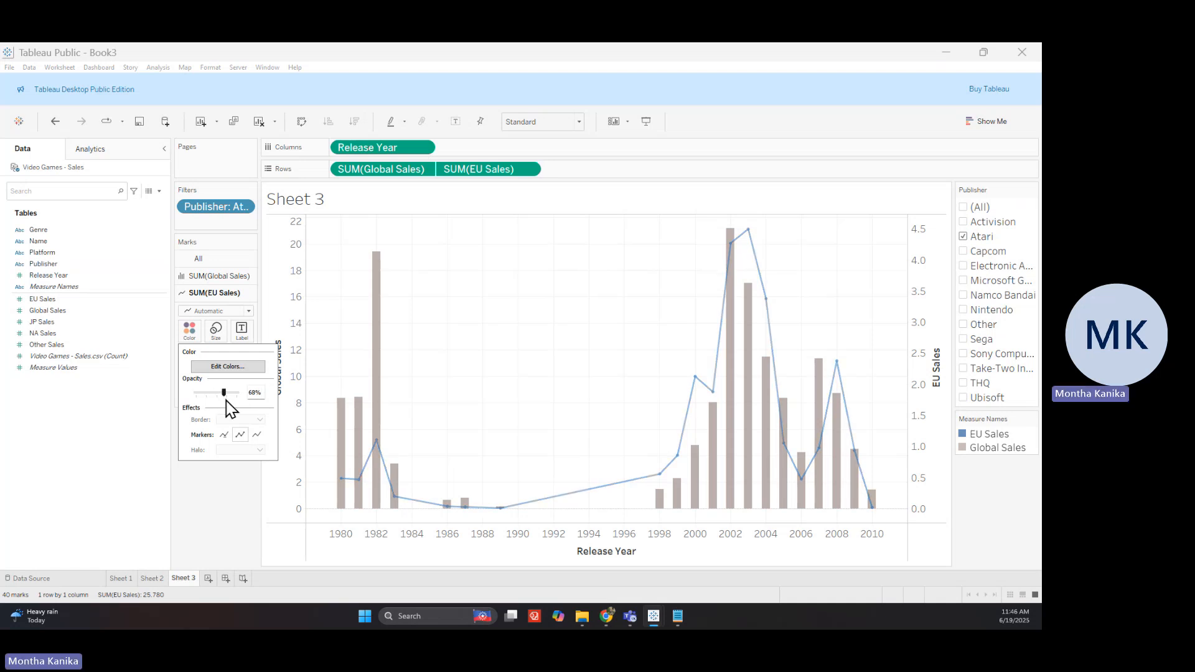
pyautogui.click(261, 514)
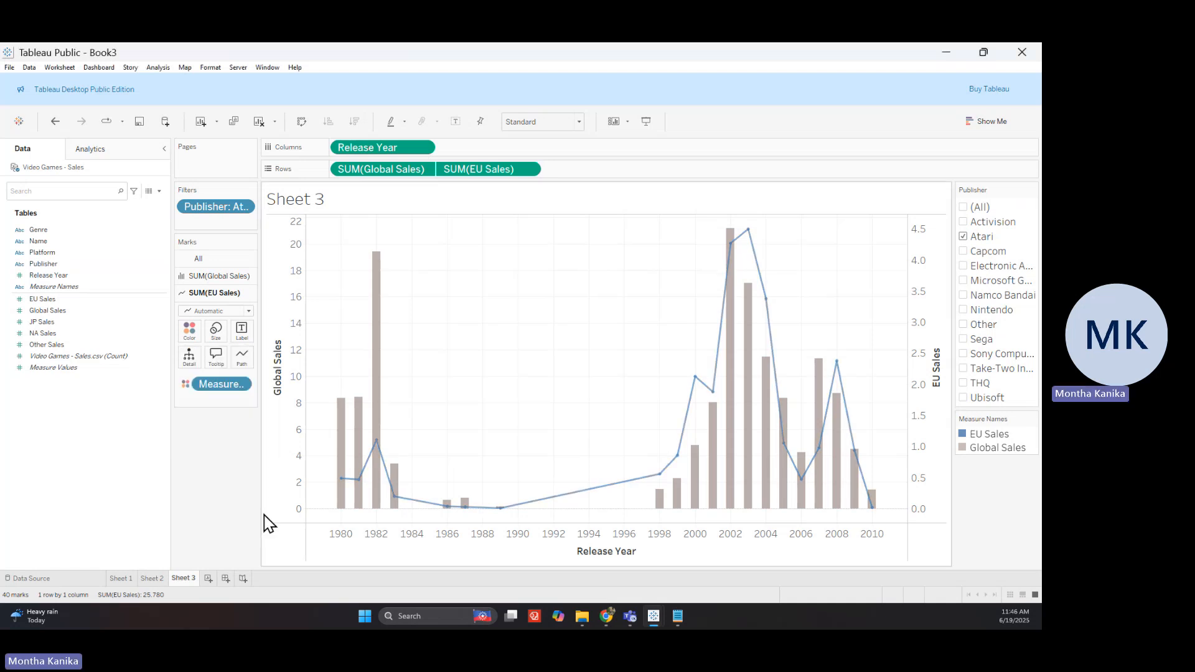
# Review Sheet 3's grey Global Sales bars under the translucent blue EU Sales line
pyautogui.moveTo(871, 515)
pyautogui.moveTo(414, 507)
# Minimize Book3 and maximize the Session 3 workbook, narrowing its cards column to widen the heatmap
pyautogui.doubleClick(933, 56)
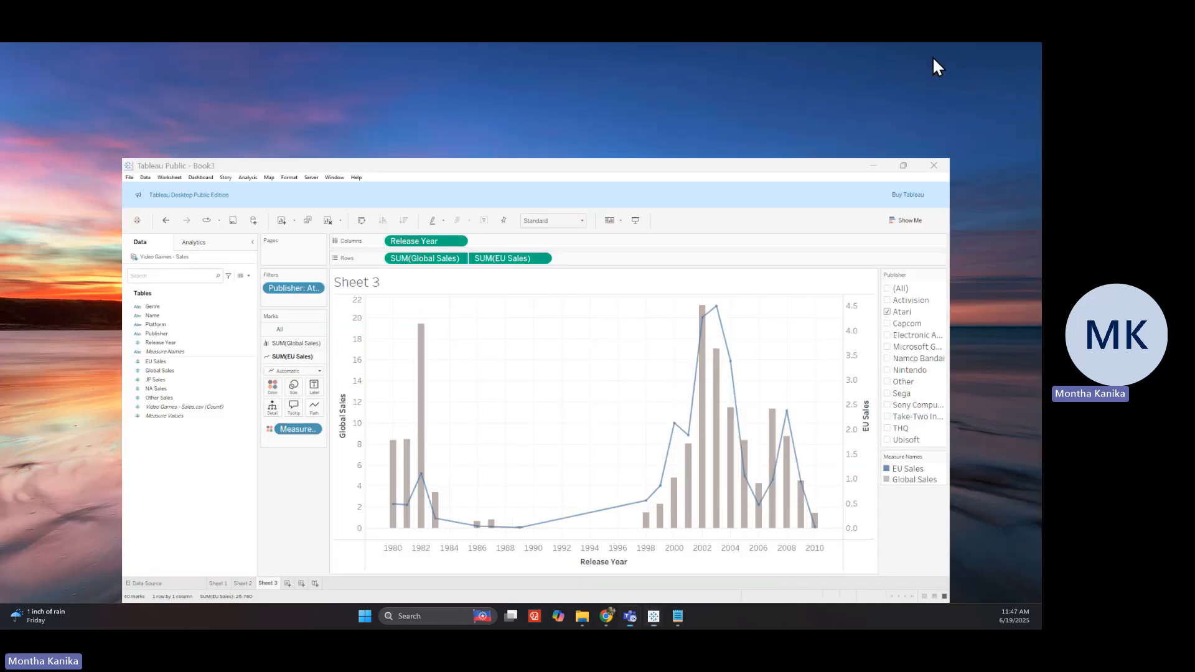
pyautogui.press('super+Down')
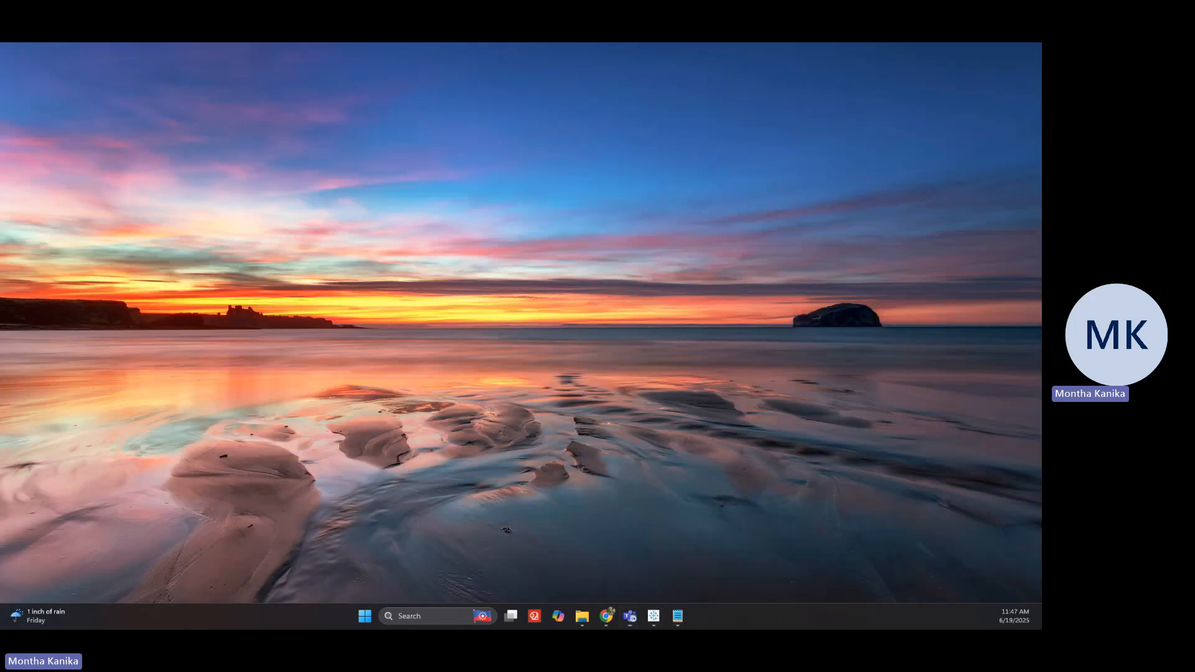
pyautogui.hotkey('alt', 'Tab')
pyautogui.moveTo(0, 286); pyautogui.dragTo(558, 166)
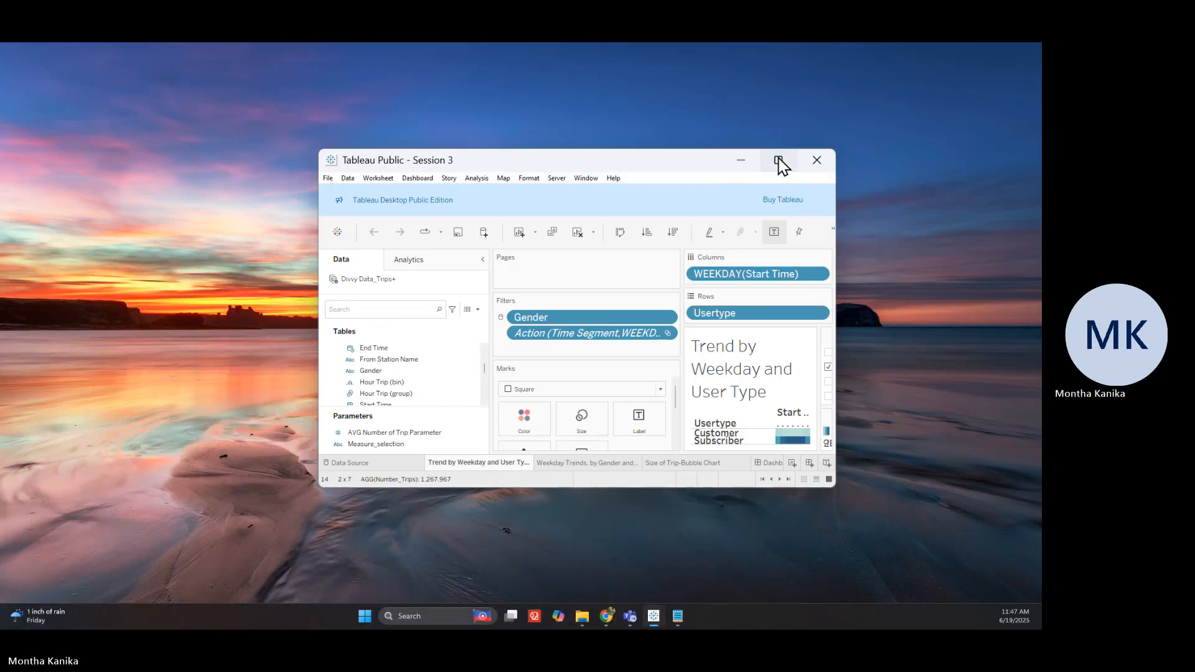
pyautogui.click(779, 161)
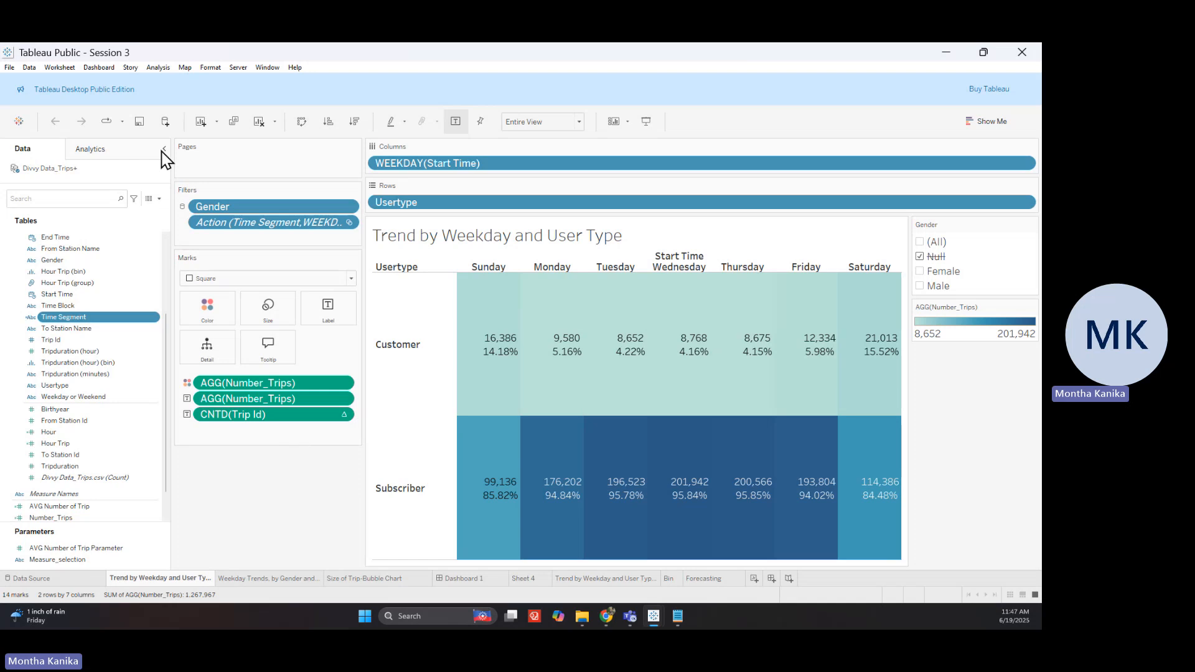
pyautogui.click(163, 149)
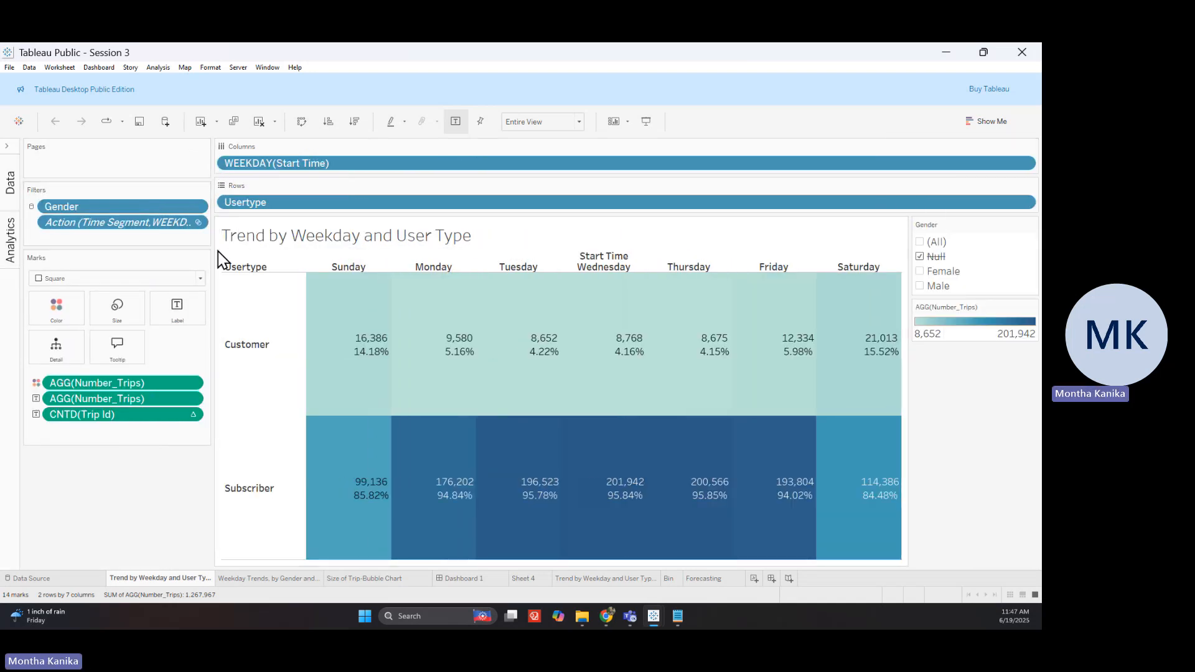
pyautogui.moveTo(214, 247); pyautogui.dragTo(110, 262)
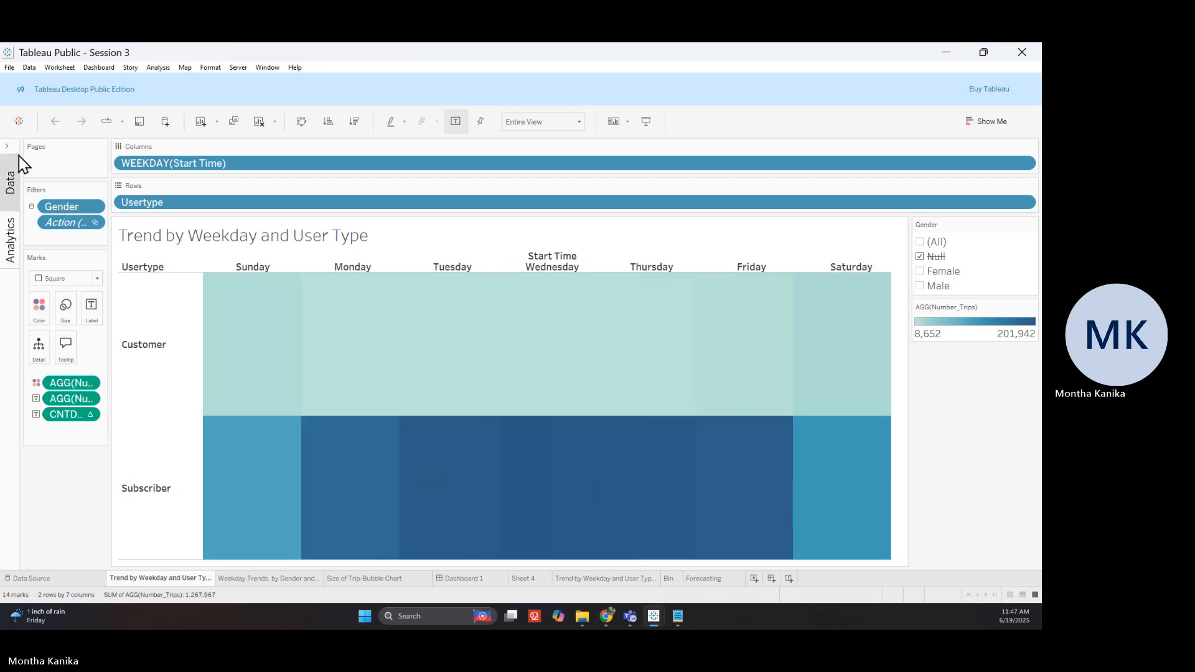
pyautogui.click(10, 175)
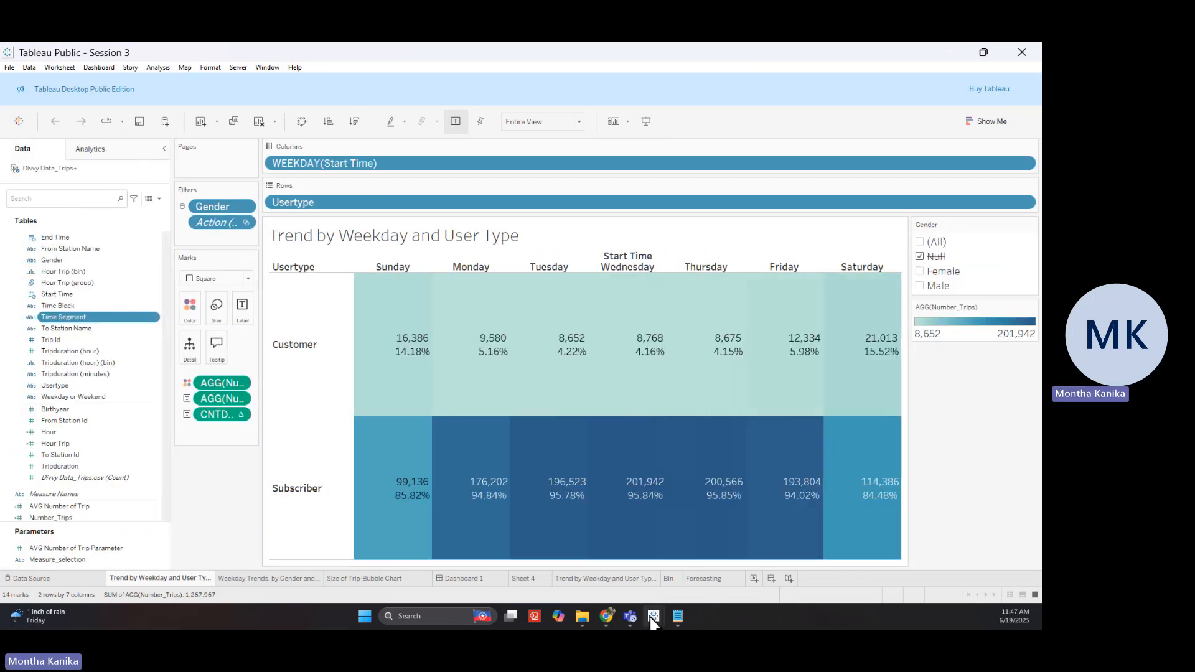
# Switch to the blank Book4 workbook and maximize it
pyautogui.moveTo(653, 623)
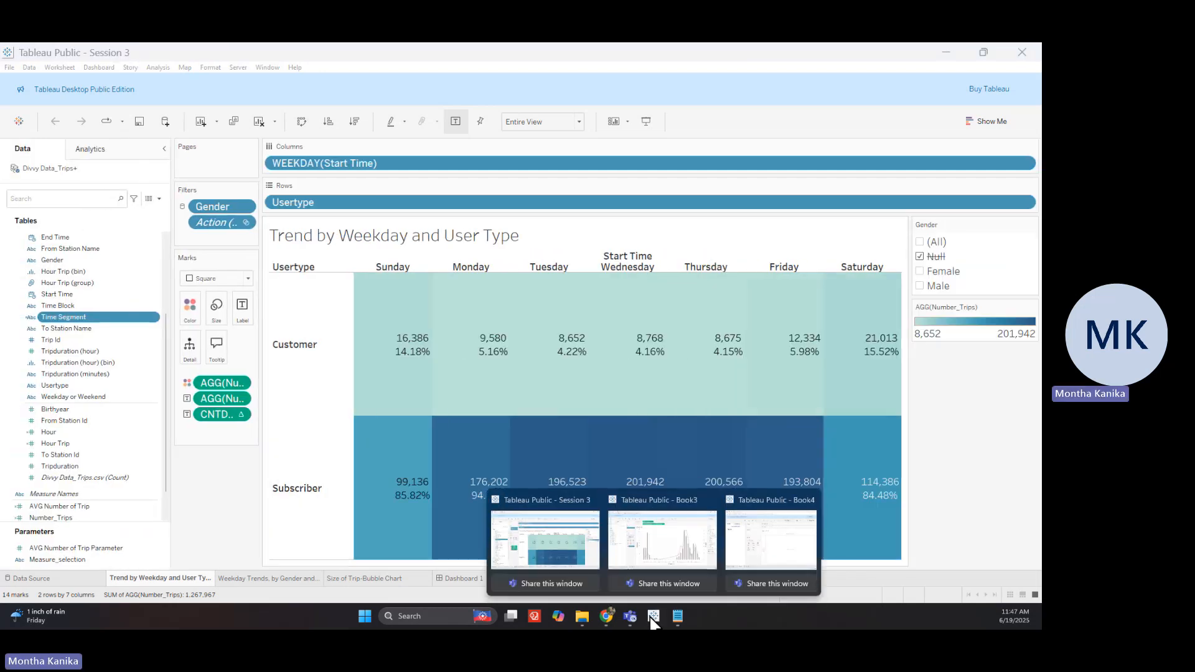
pyautogui.click(753, 552)
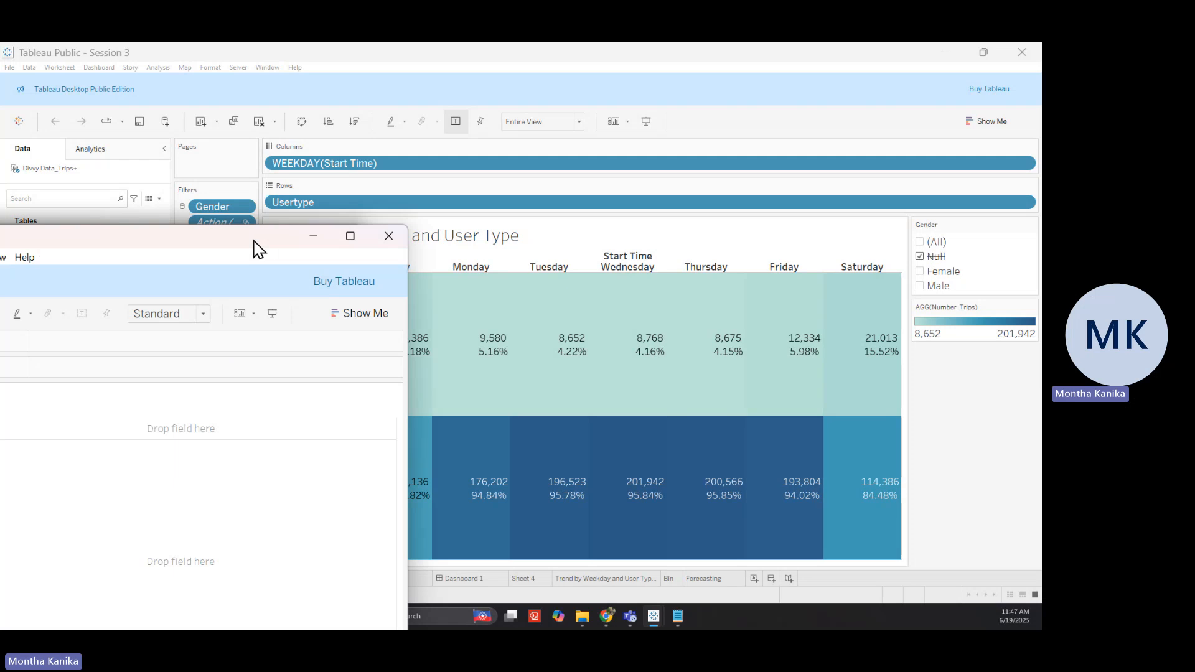
pyautogui.click(678, 143)
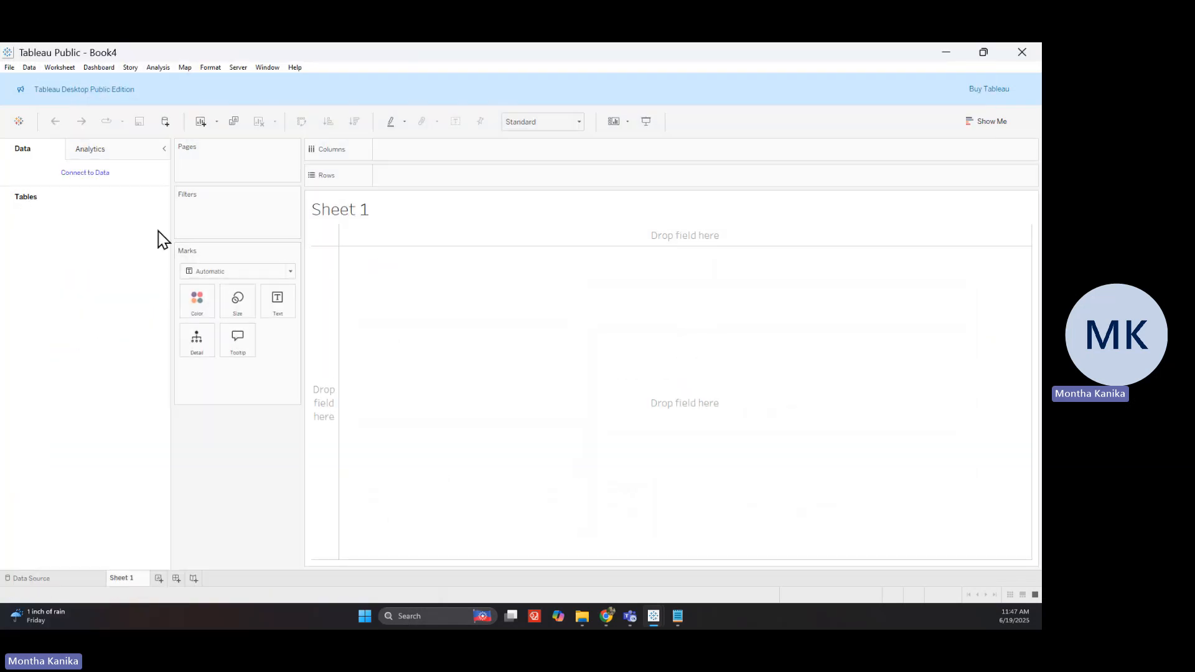
# Connect Book4 to Divvy Data_Stations.csv from Teaching > WGT > Session 3 Dataset as a text file
pyautogui.click(9, 68)
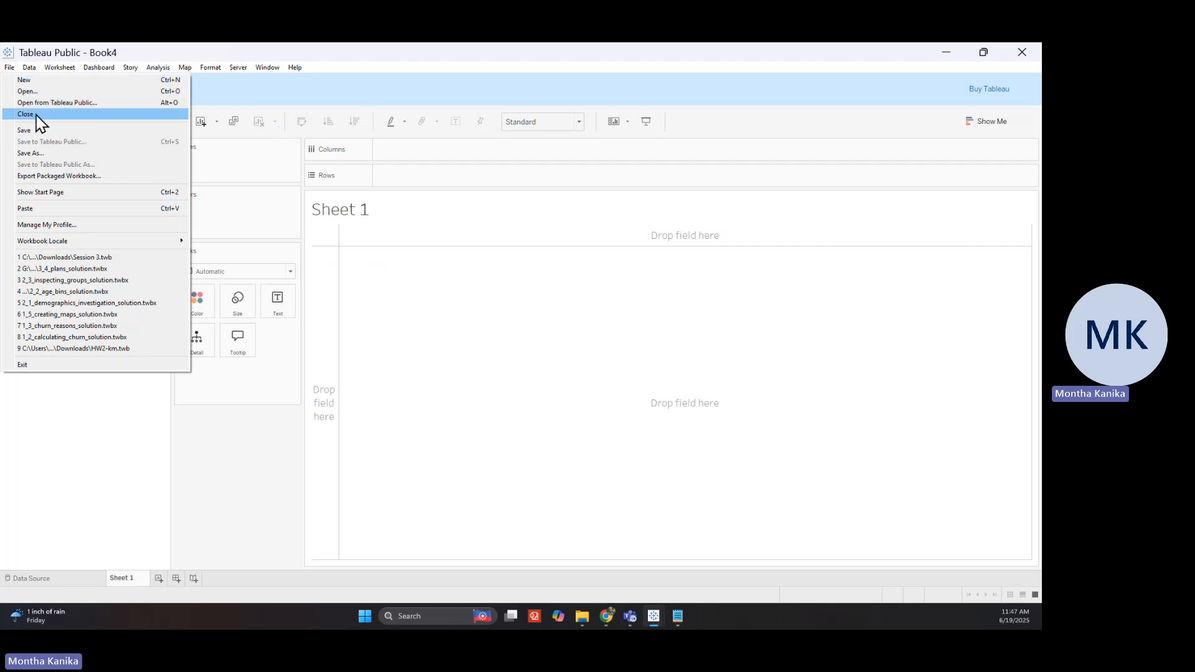
pyautogui.click(239, 493)
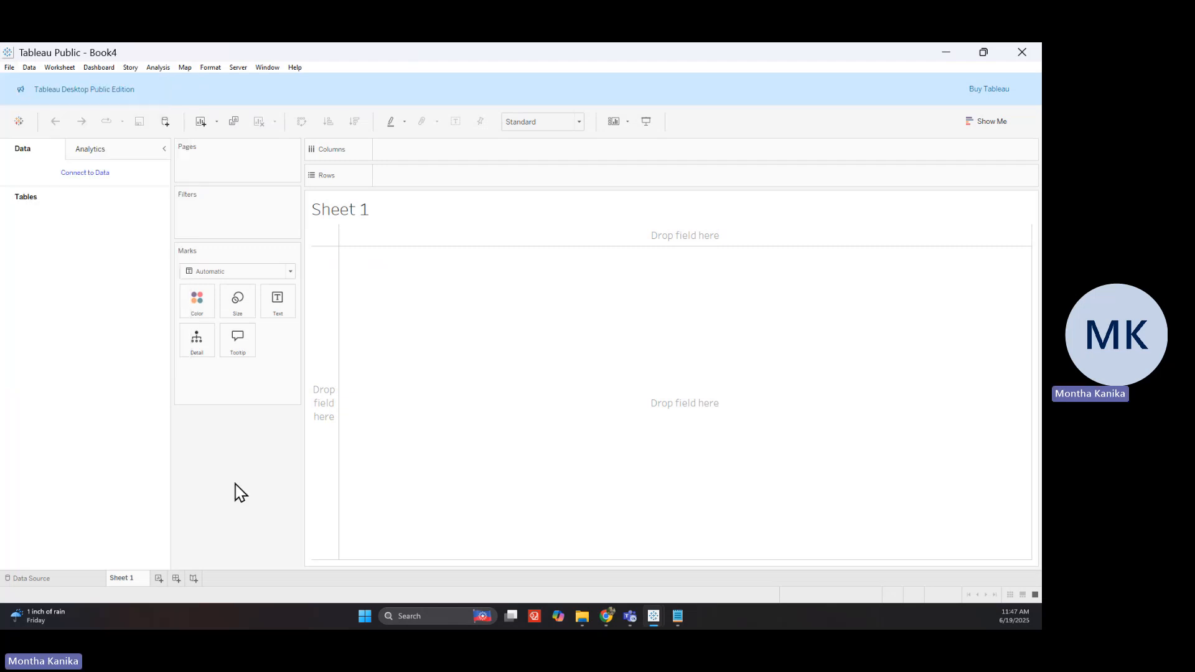
pyautogui.click(87, 173)
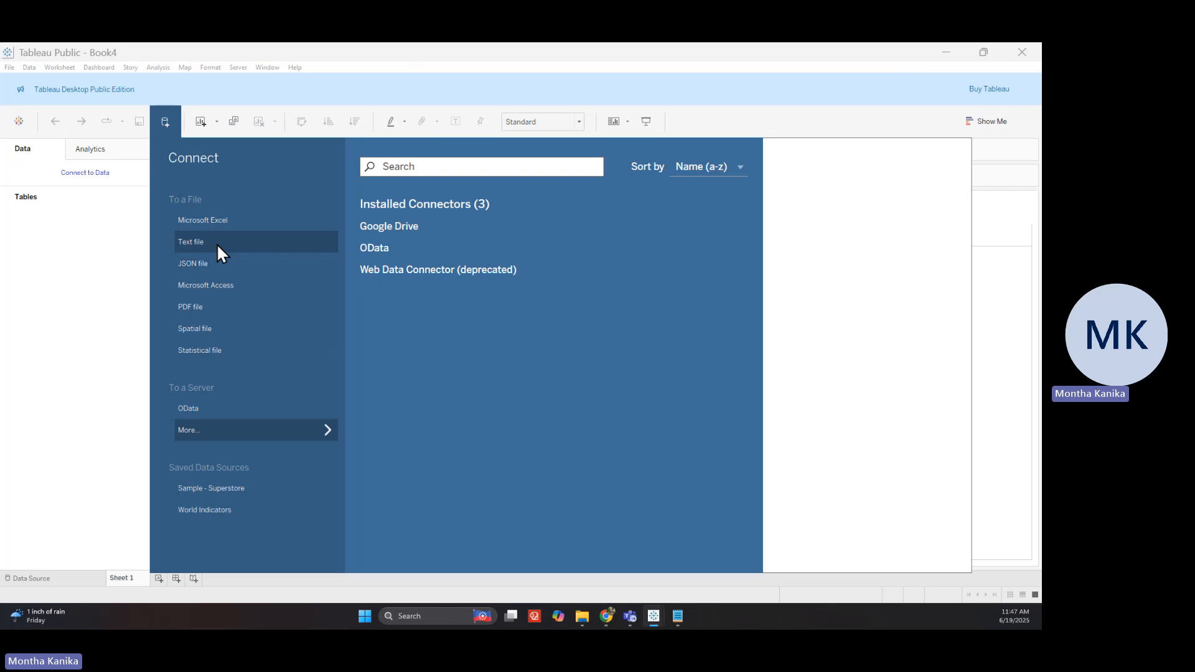
pyautogui.click(217, 244)
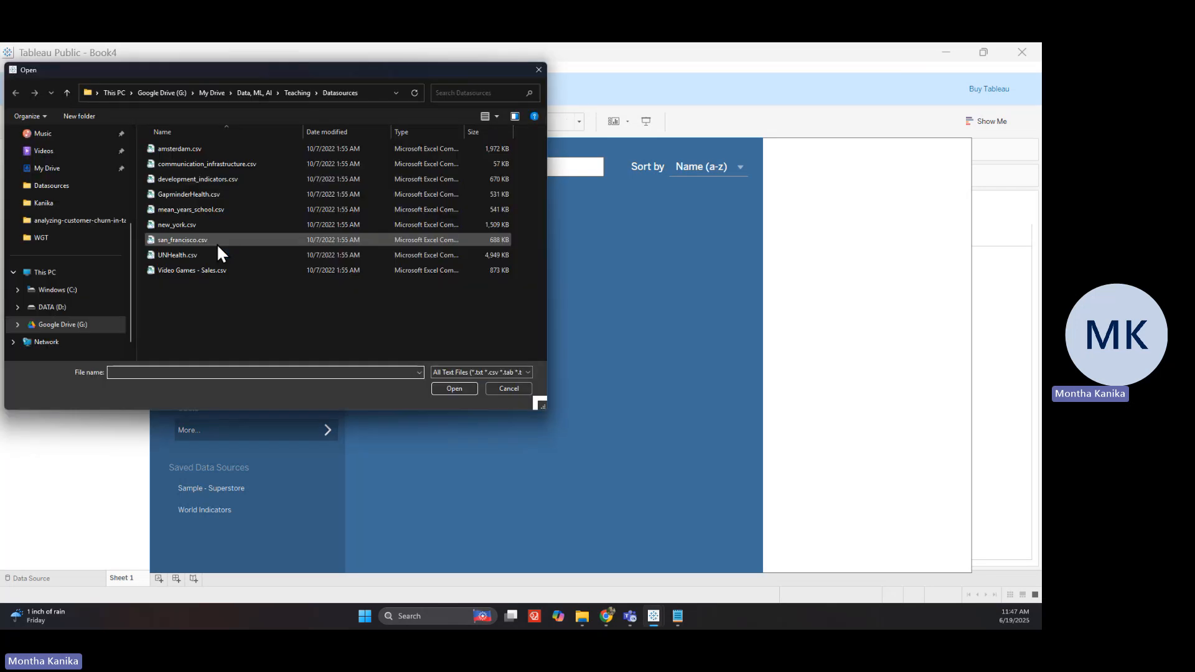
pyautogui.click(304, 93)
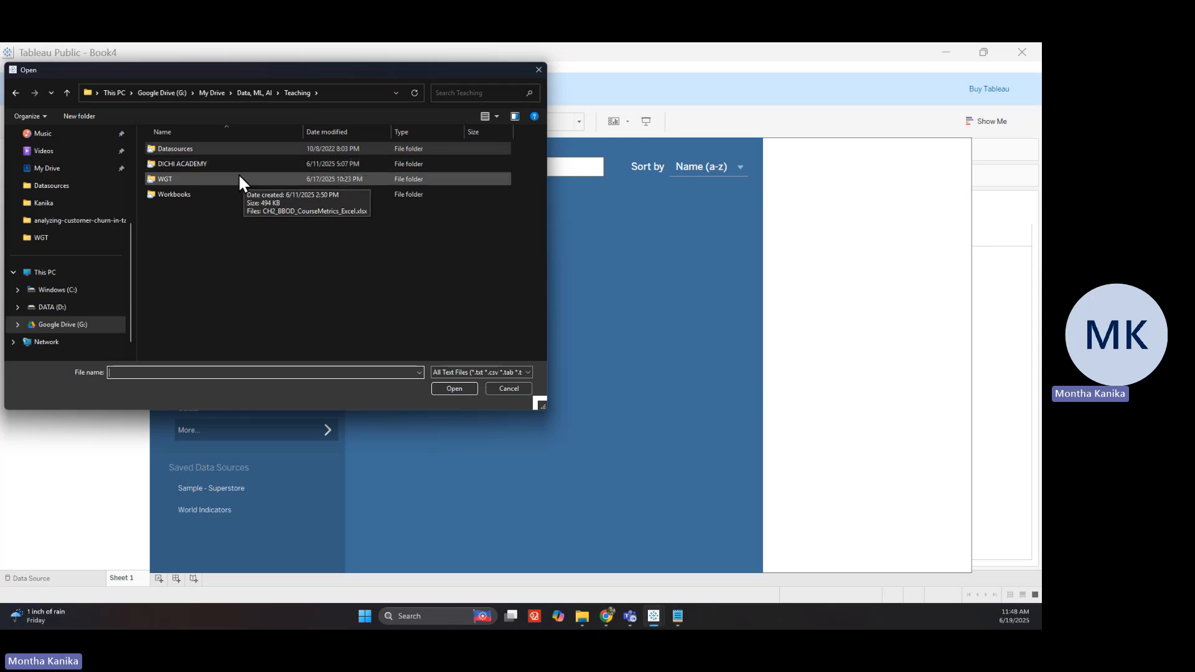
pyautogui.doubleClick(238, 179)
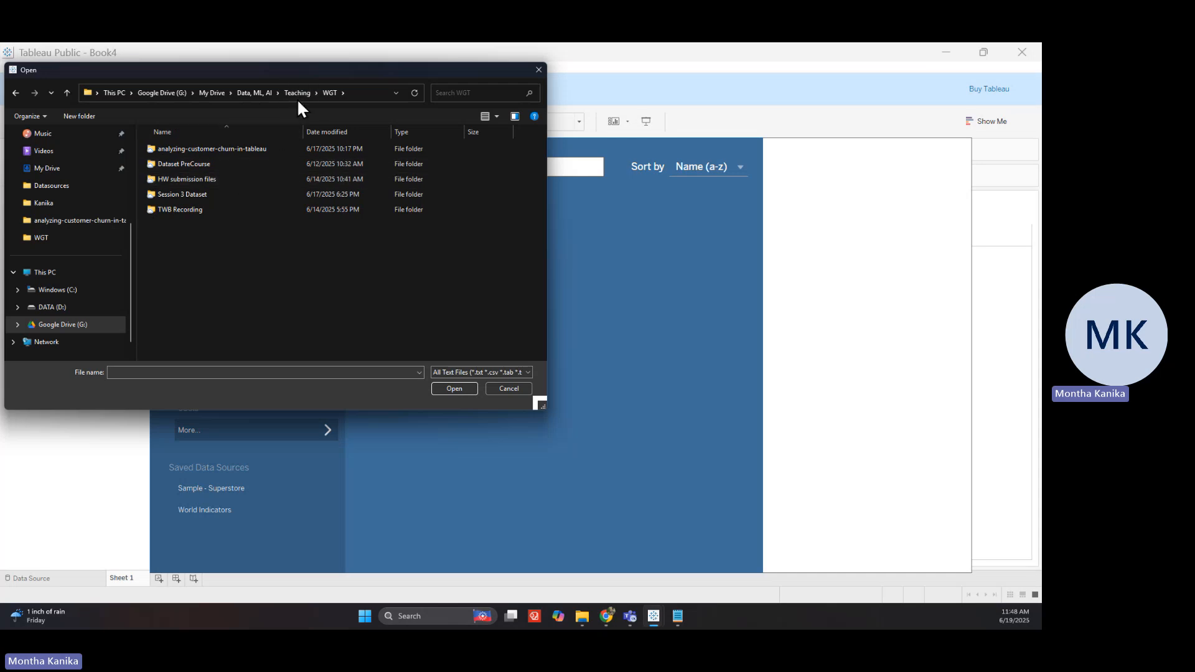
pyautogui.doubleClick(256, 196)
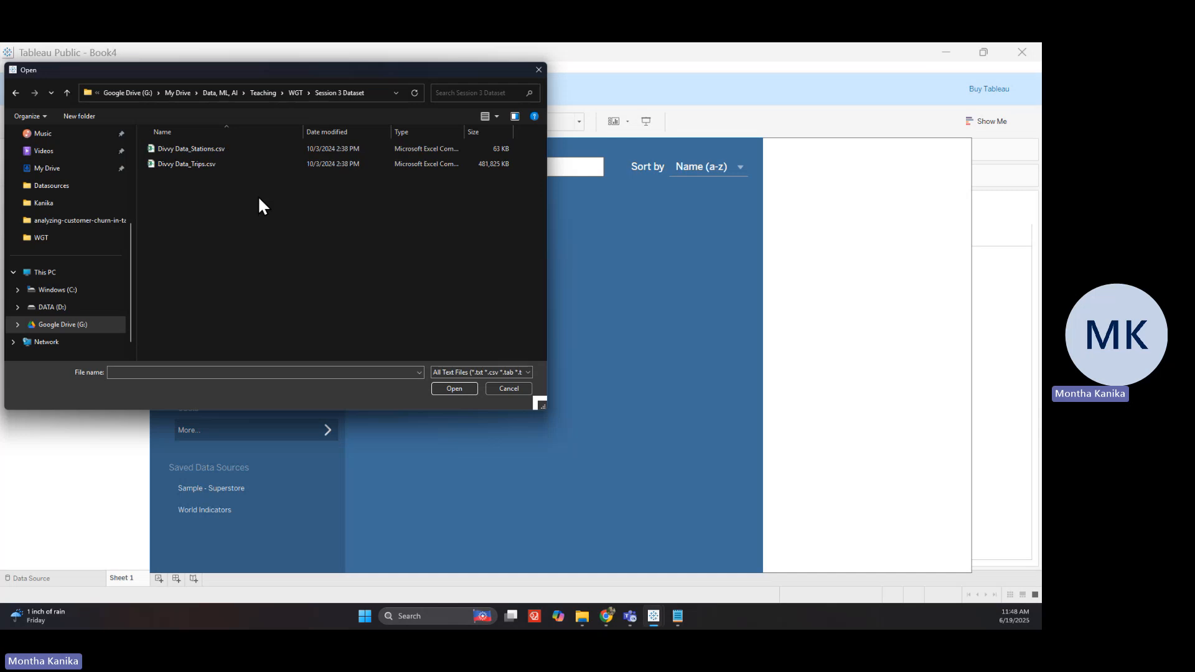
pyautogui.click(236, 148)
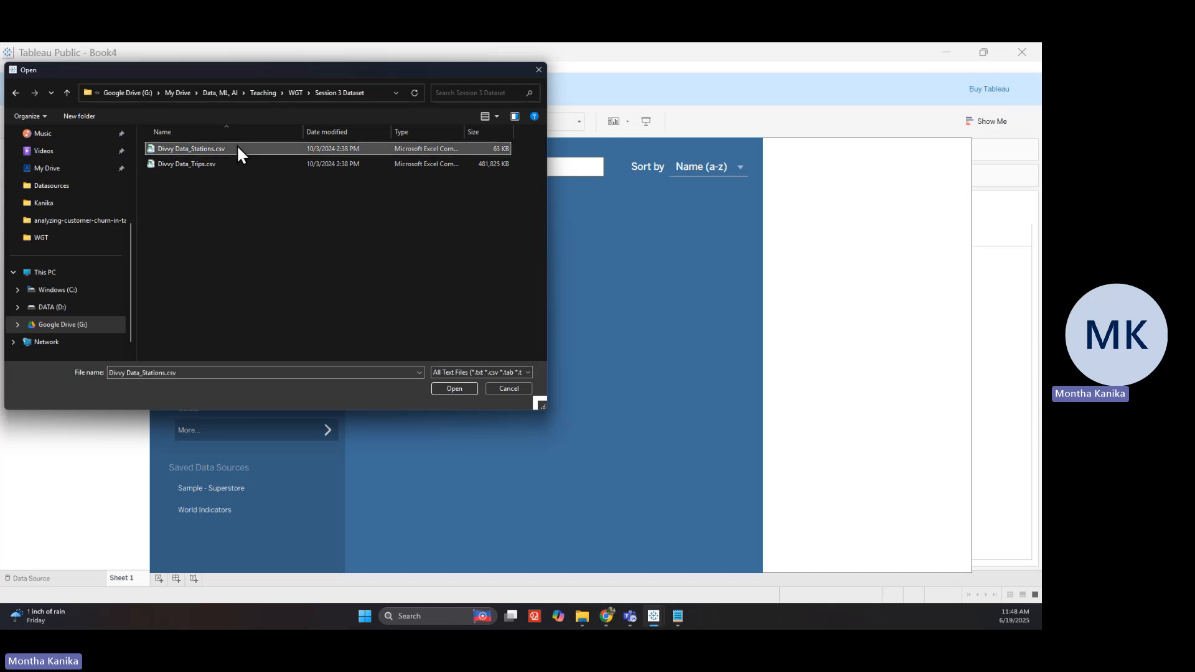
pyautogui.click(248, 163)
pyautogui.click(261, 153)
pyautogui.click(447, 390)
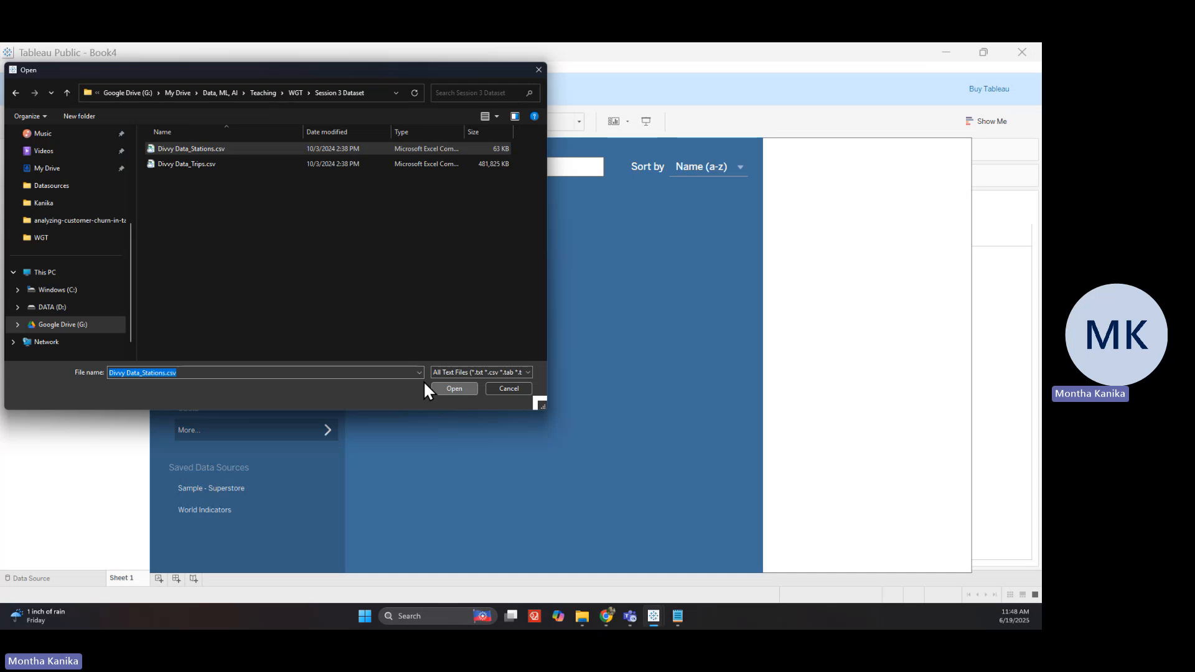
pyautogui.click(445, 388)
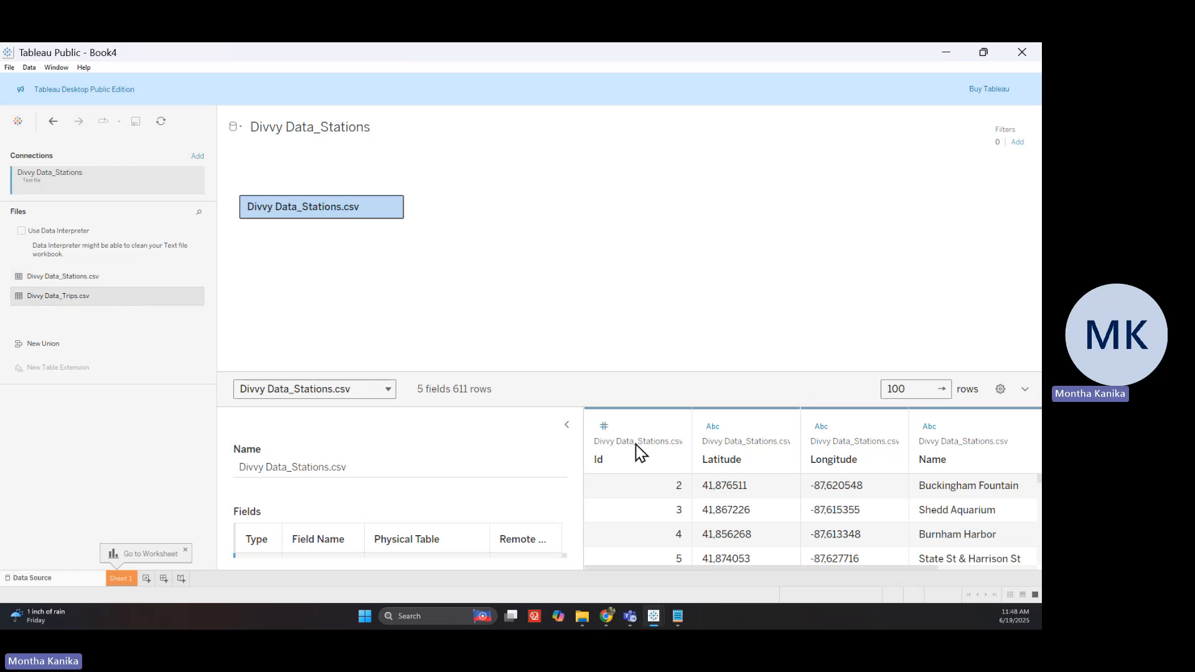
# Enlarge the preview area and add Divvy Data_Trips.csv to the canvas beside Divvy Data_Stations.csv
pyautogui.moveTo(616, 372); pyautogui.dragTo(603, 254)
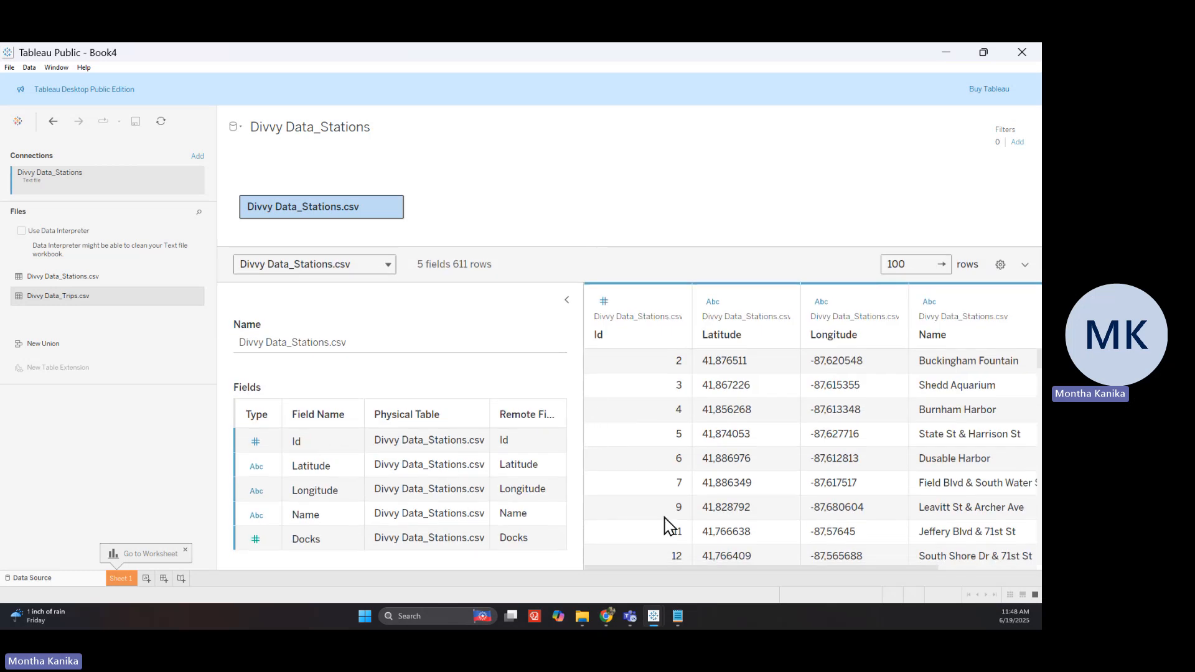
pyautogui.moveTo(692, 568); pyautogui.dragTo(819, 567)
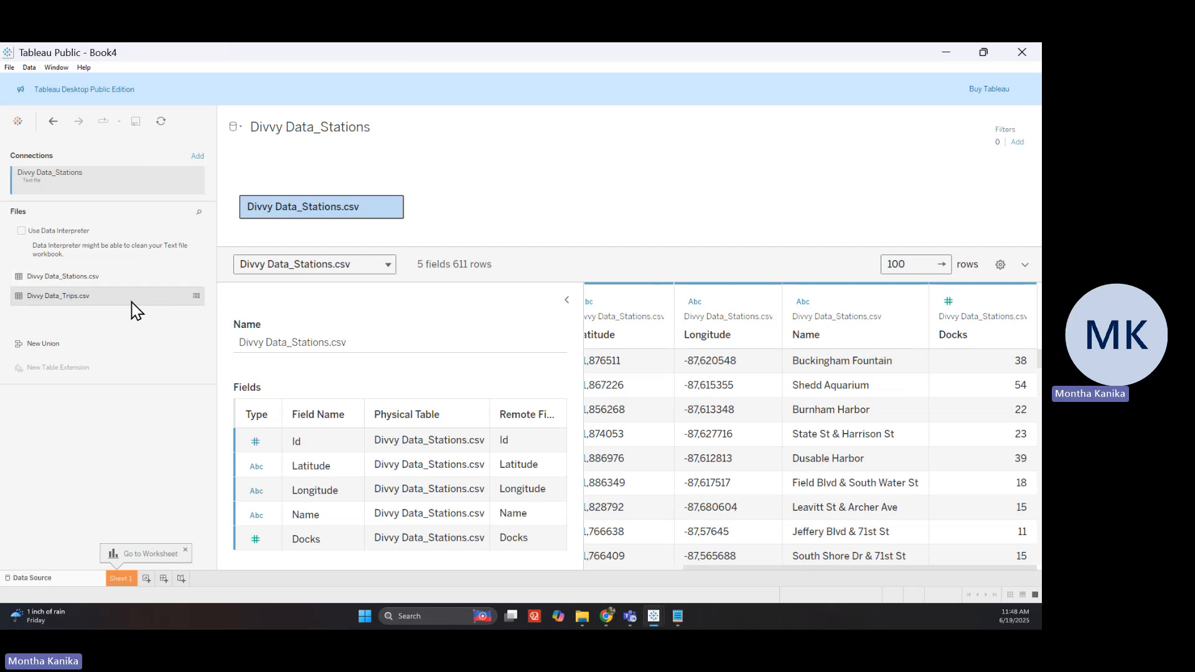
pyautogui.moveTo(132, 302); pyautogui.dragTo(535, 319)
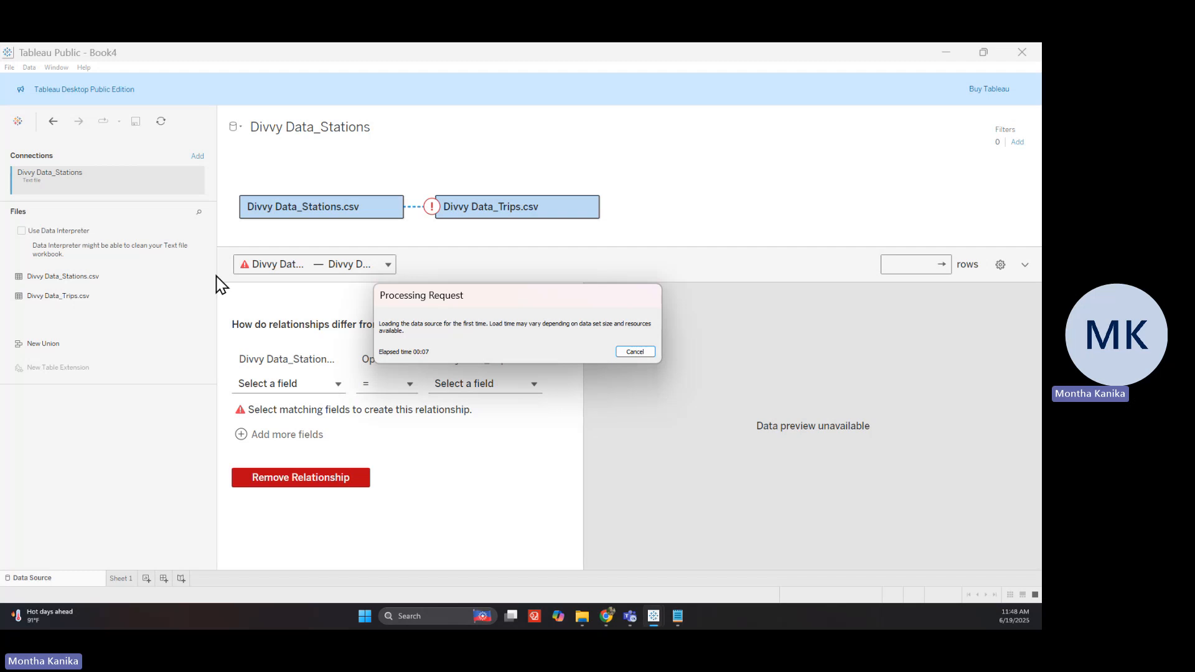
# Cancel the slow Processing Request load of the combined Stations and Trips data source
pyautogui.click(466, 211)
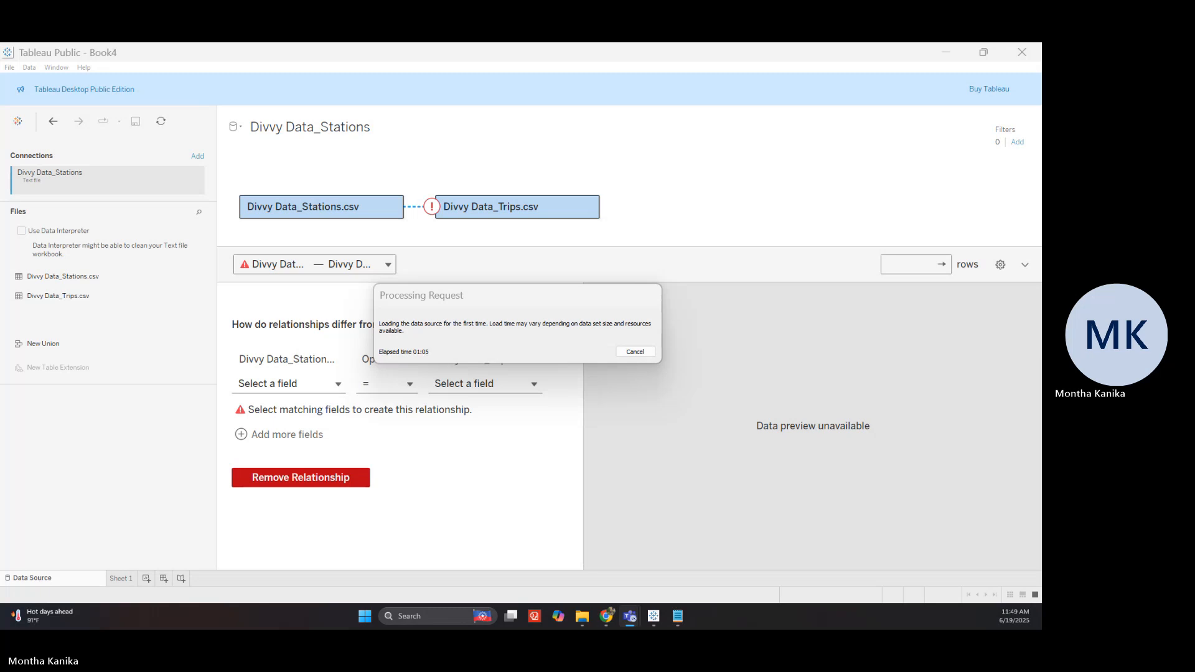
pyautogui.click(635, 352)
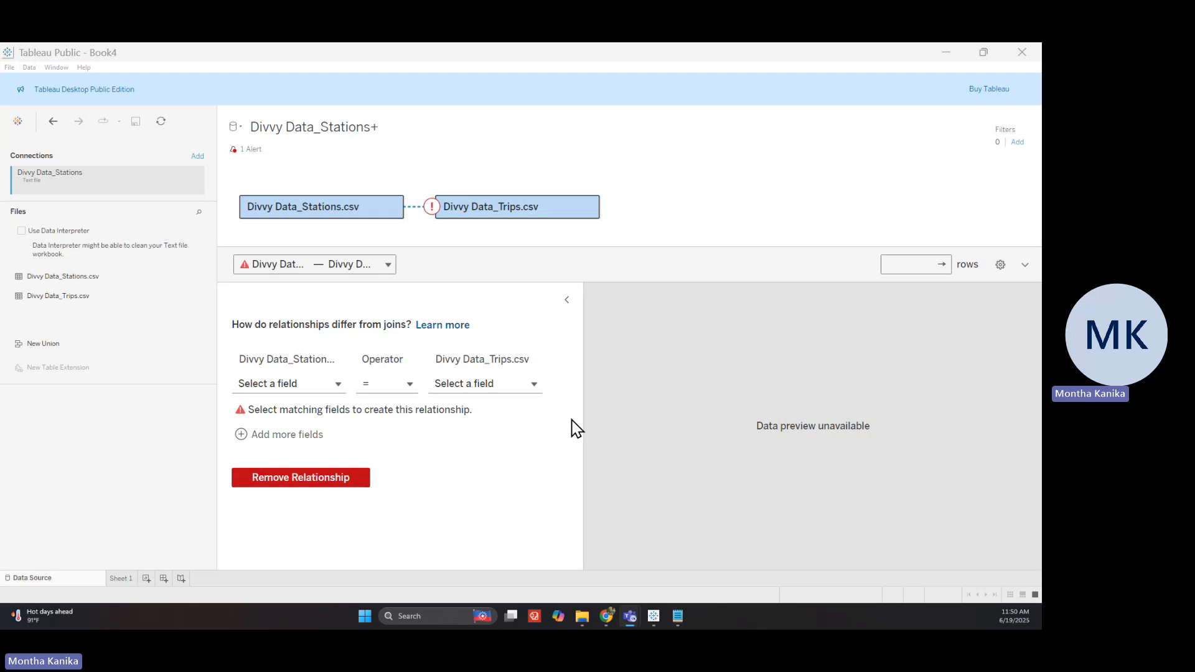
# Close Book4 and confirm the missing data file location for the Session 3 data source
pyautogui.click(1021, 55)
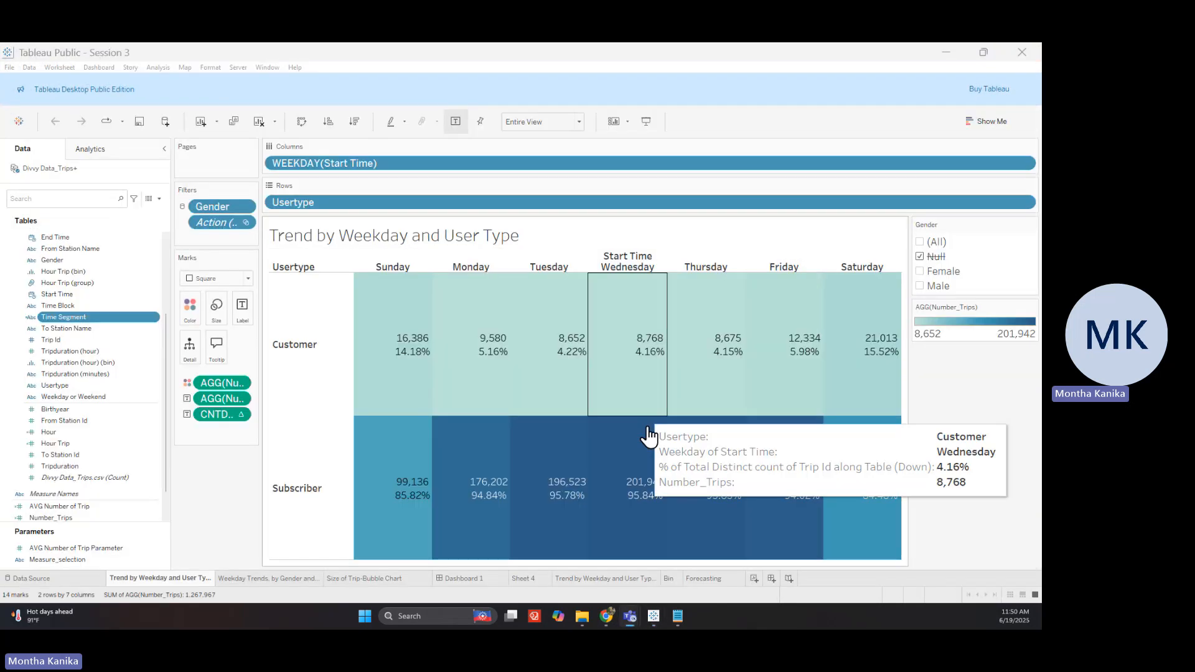
pyautogui.click(84, 582)
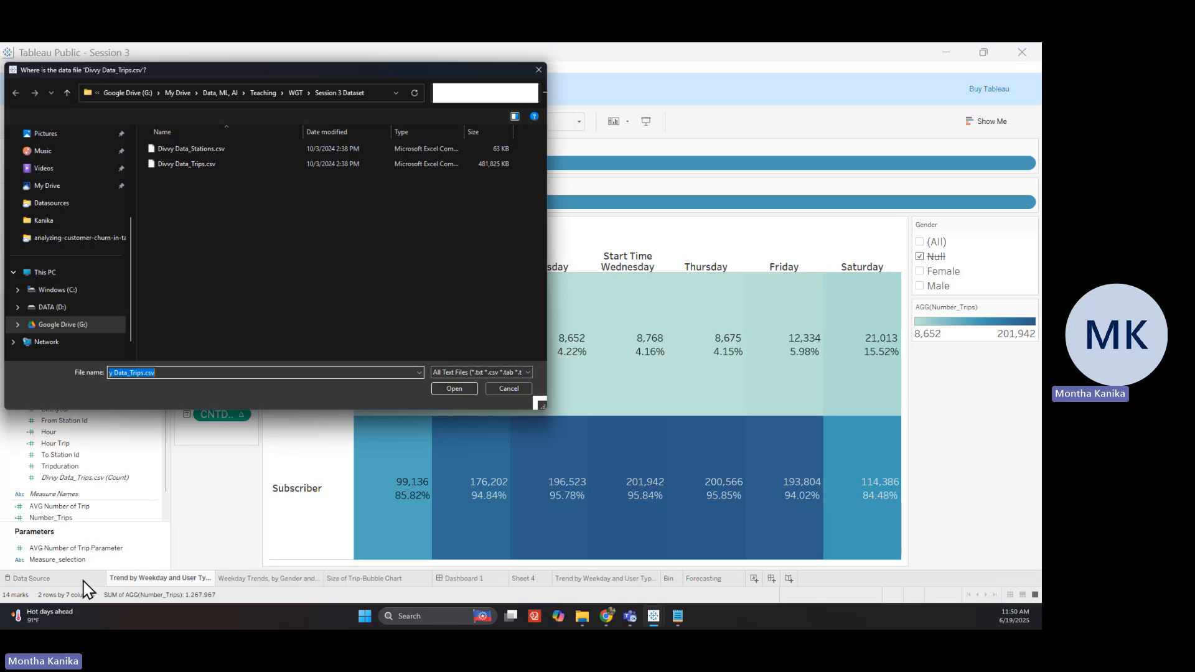
pyautogui.click(533, 70)
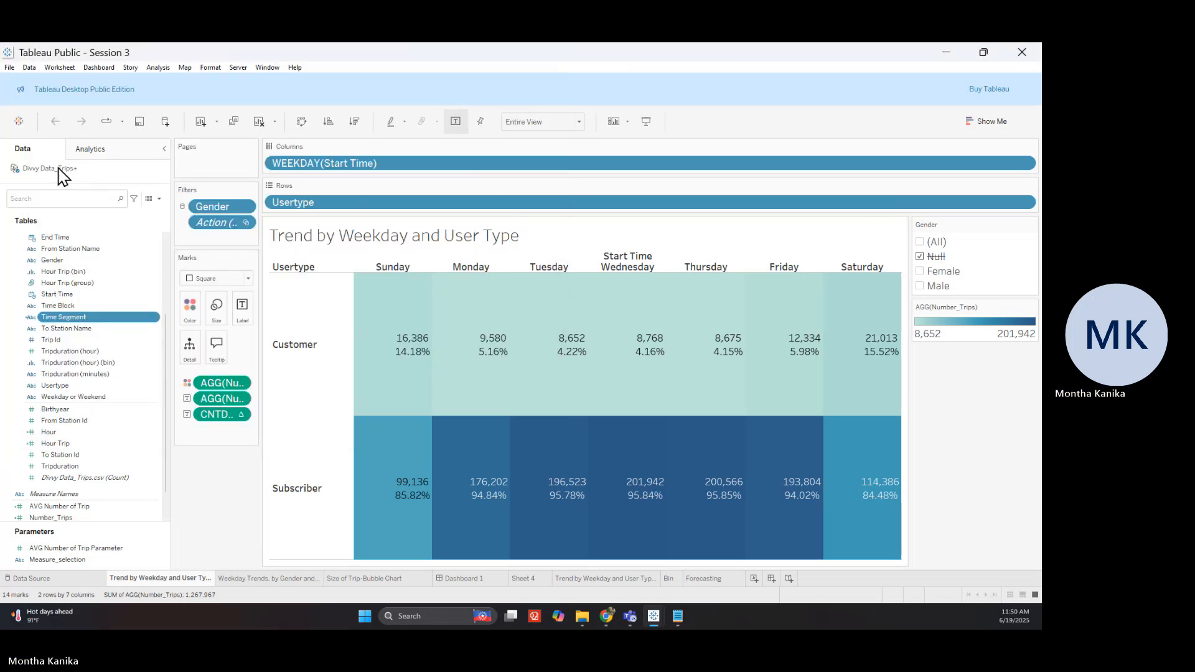
pyautogui.click(76, 584)
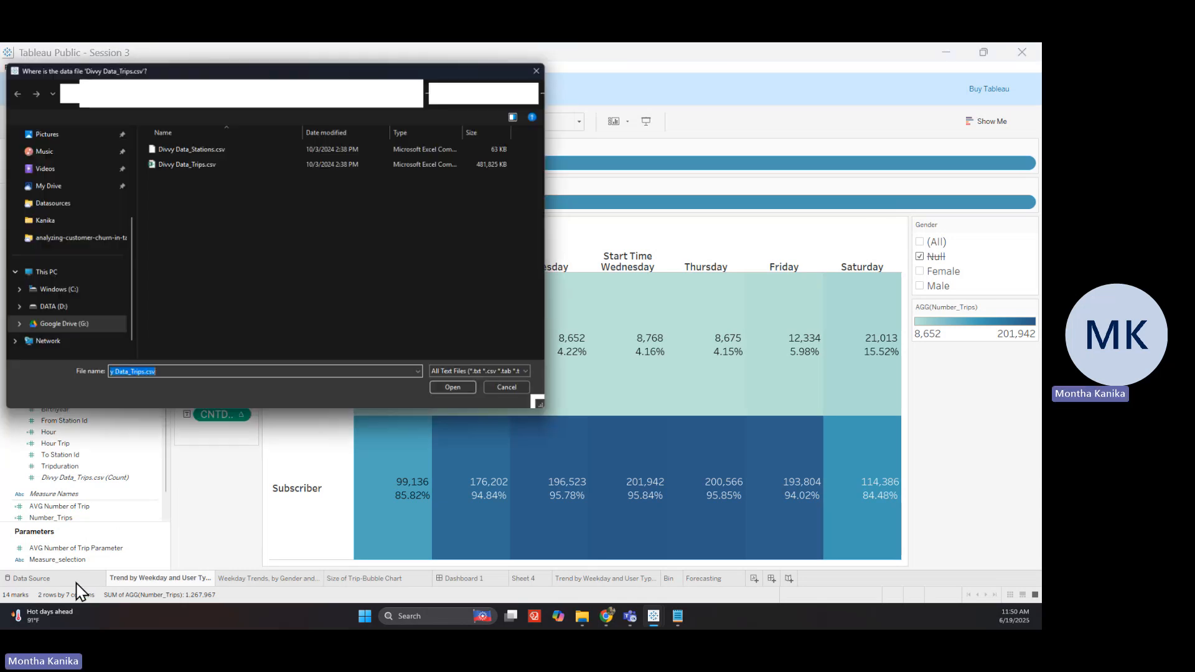
pyautogui.click(457, 388)
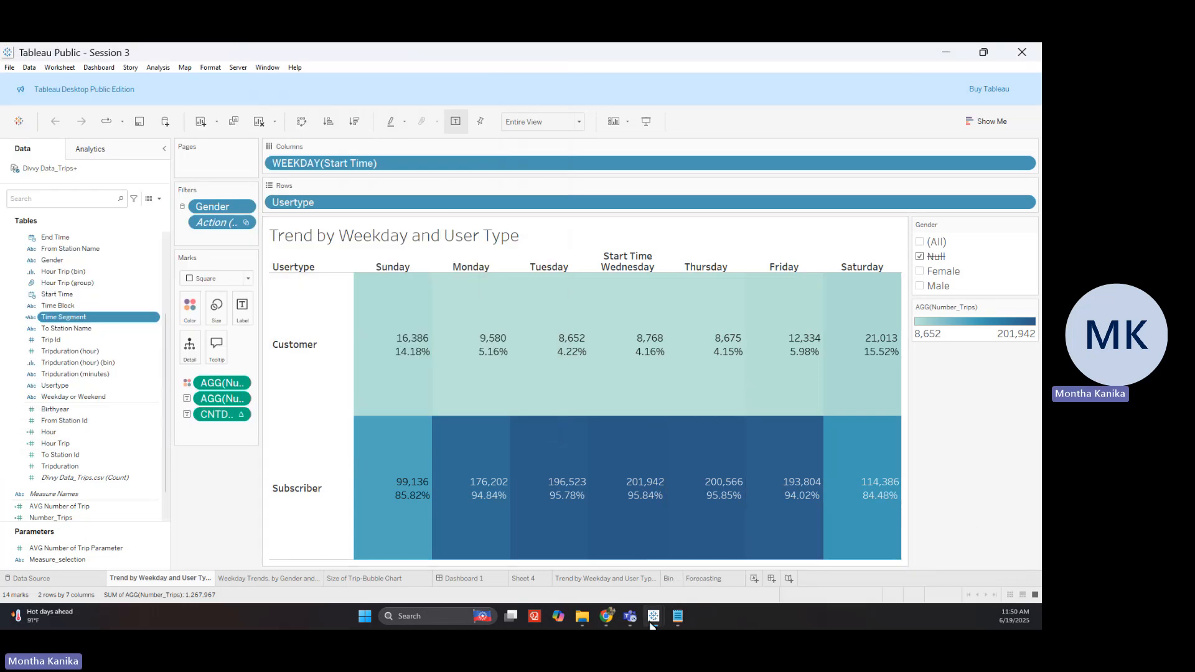
# Close the Book3 workbook without saving changes
pyautogui.click(651, 624)
pyautogui.click(714, 547)
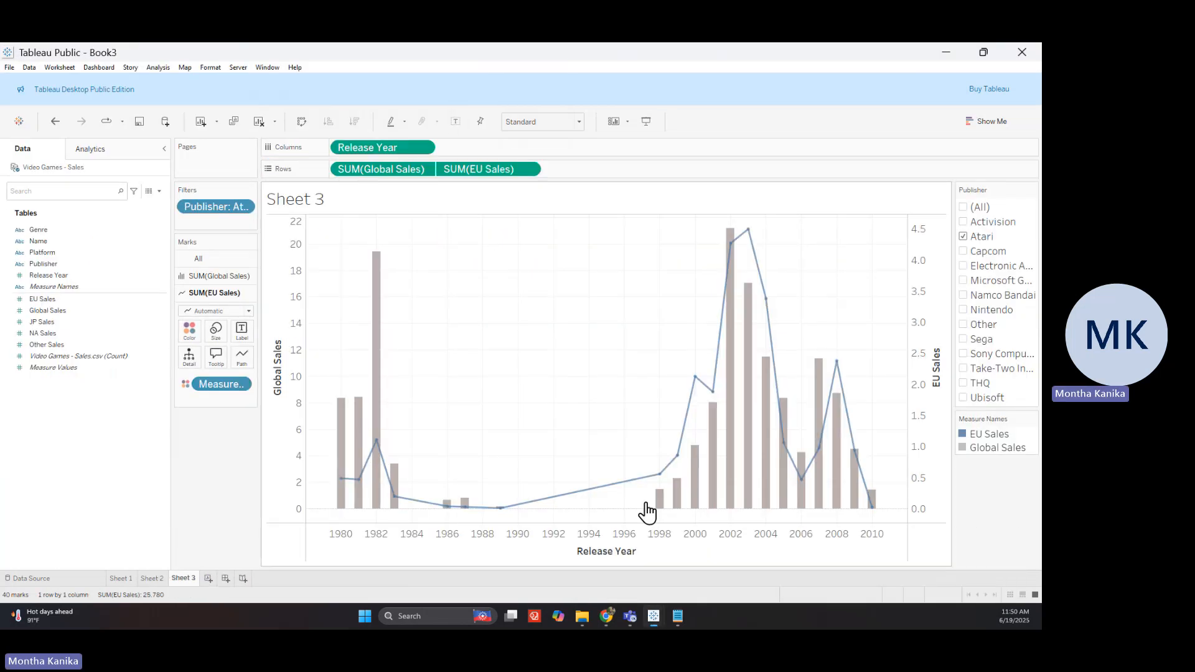
pyautogui.click(1022, 51)
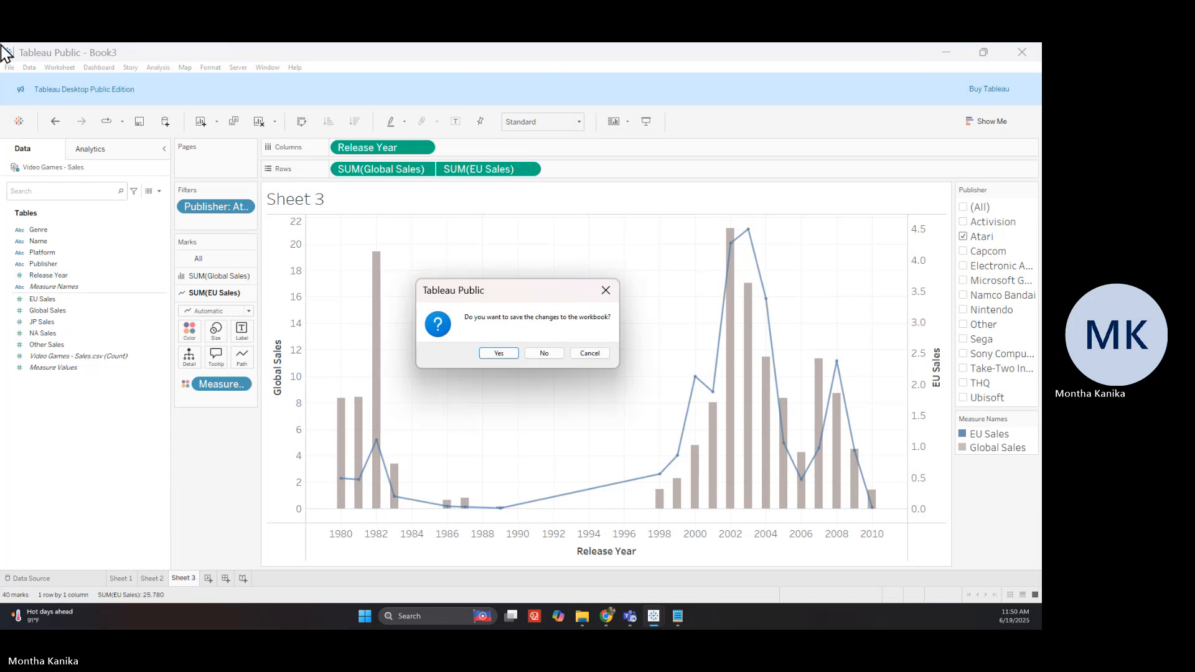
pyautogui.click(544, 354)
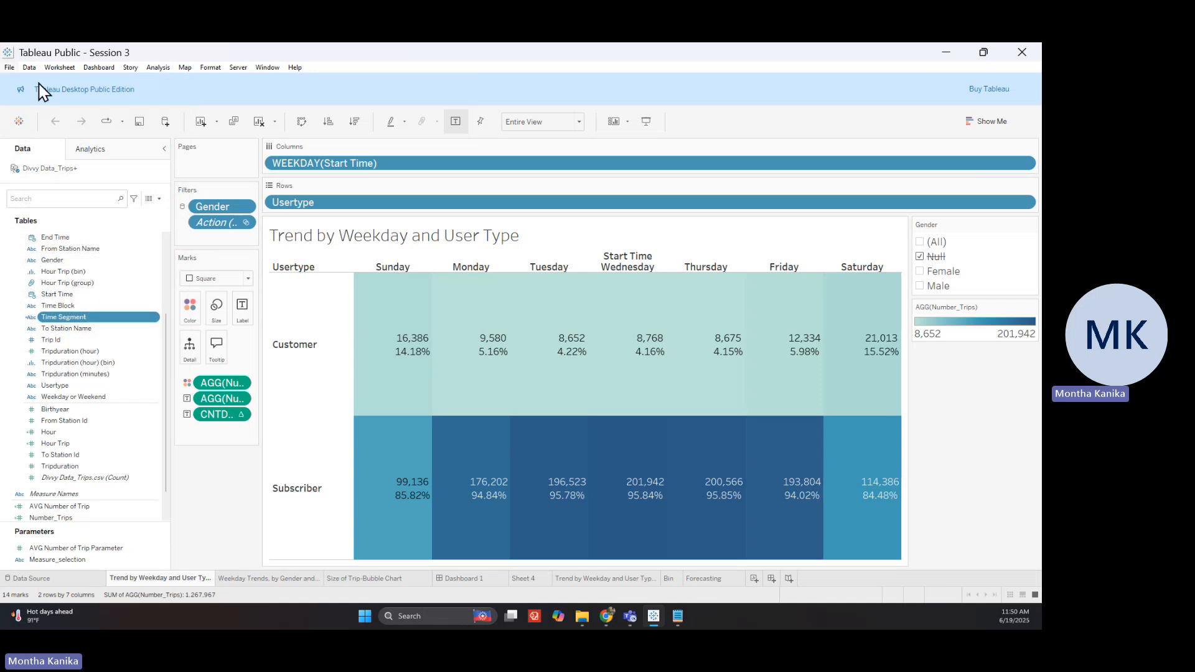
# Relink Session 3's data source to Divvy Data_Stations.csv and show the Divvy Data_Trips+ data source
pyautogui.click(14, 66)
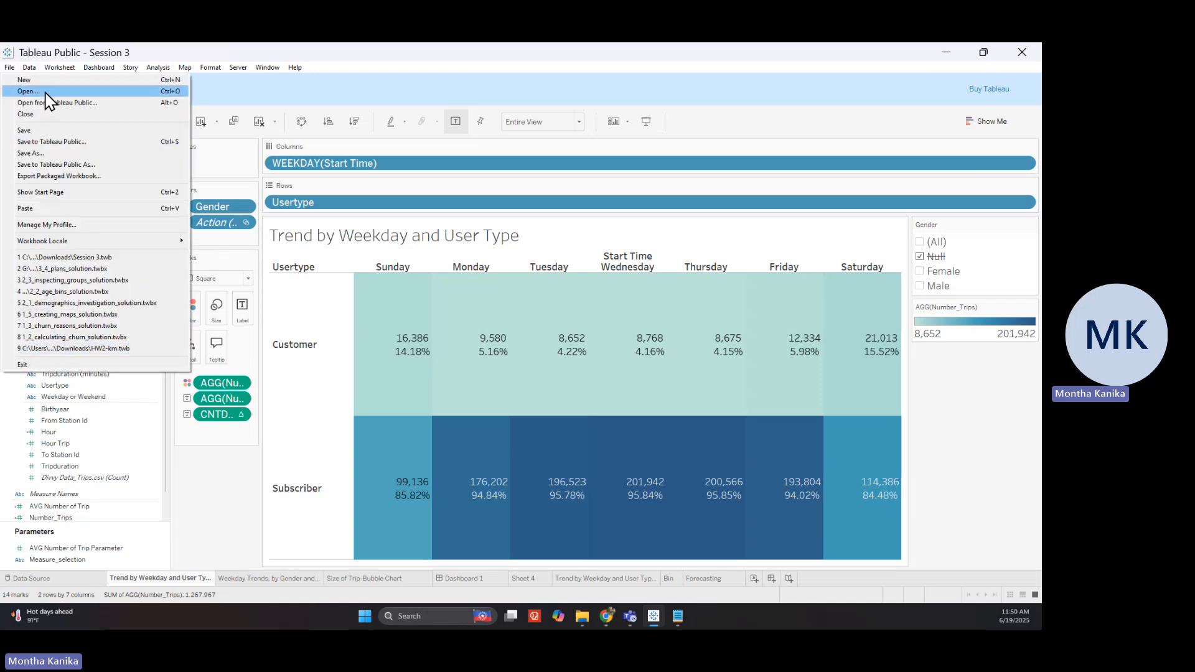
pyautogui.click(85, 577)
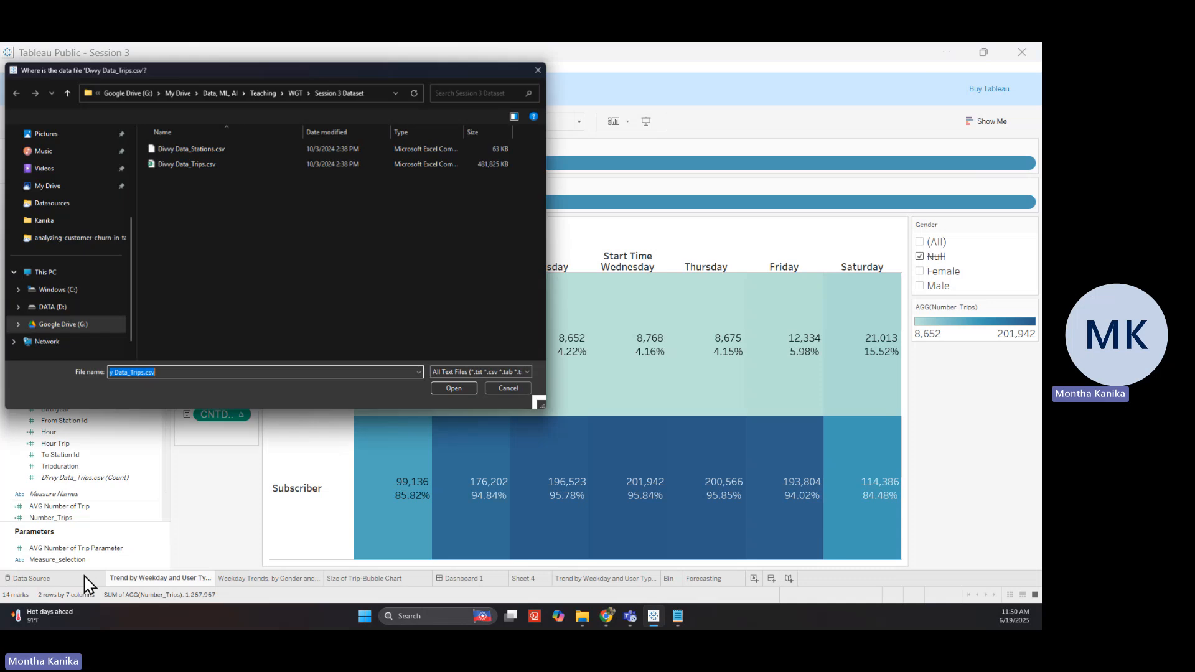
pyautogui.click(206, 149)
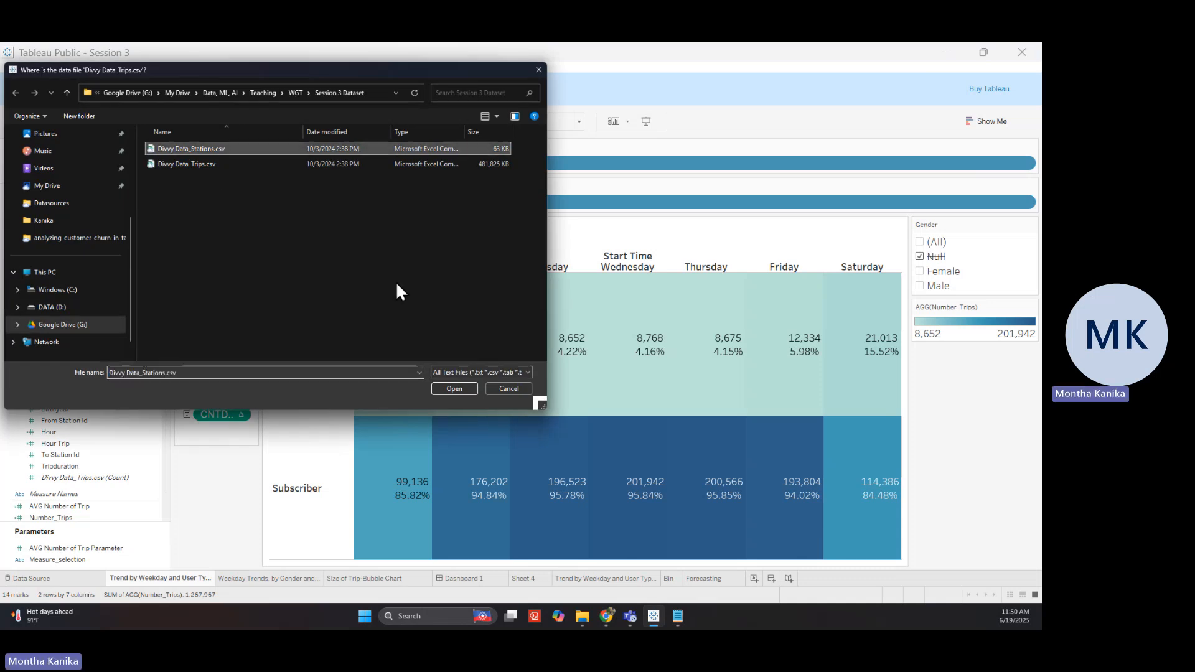
pyautogui.click(444, 392)
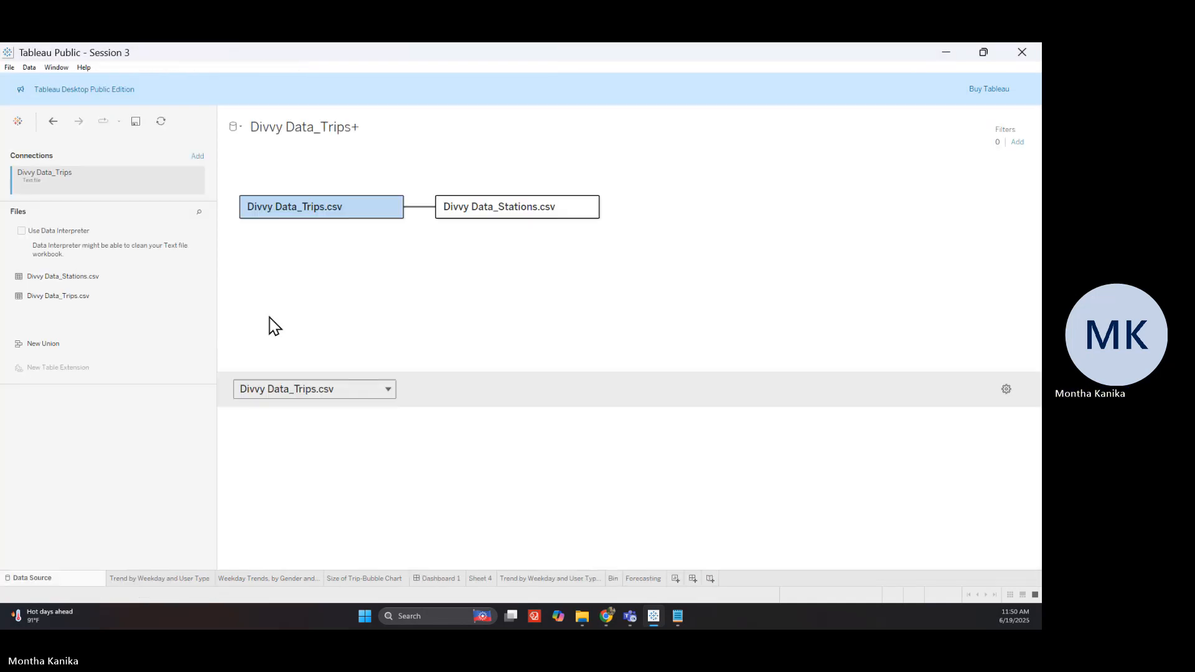
# Resize the canvas and data preview areas, then bring up the Divvy Data_Trips.csv table's options menu
pyautogui.moveTo(385, 373); pyautogui.dragTo(385, 274)
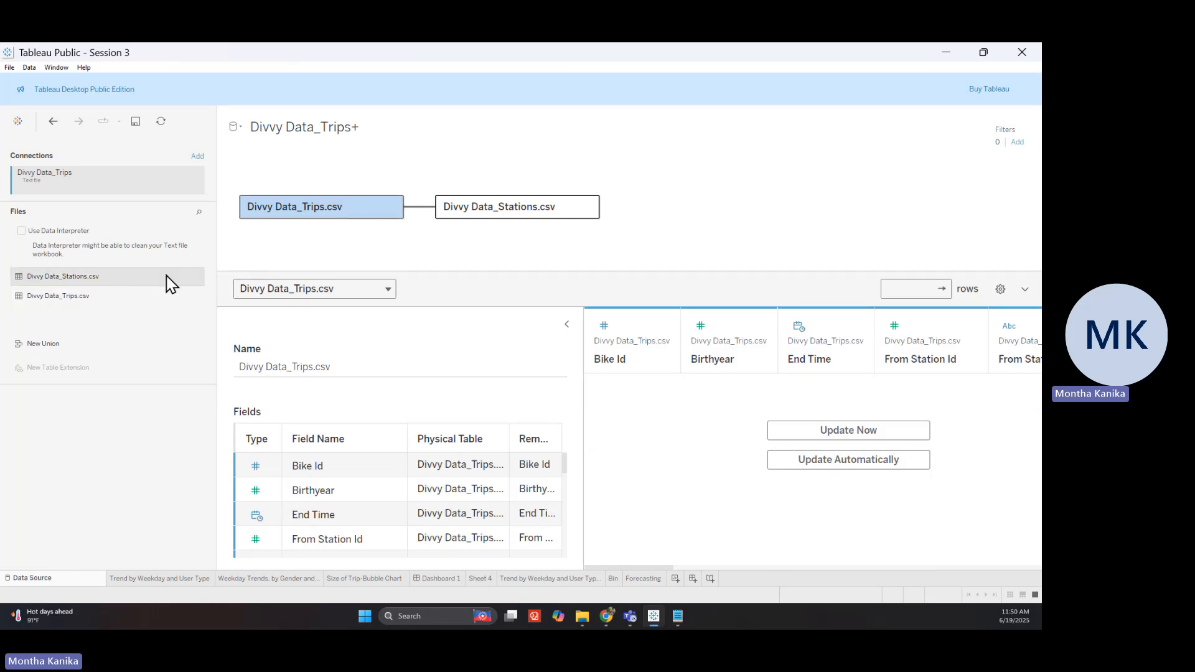
pyautogui.moveTo(112, 300); pyautogui.dragTo(87, 311)
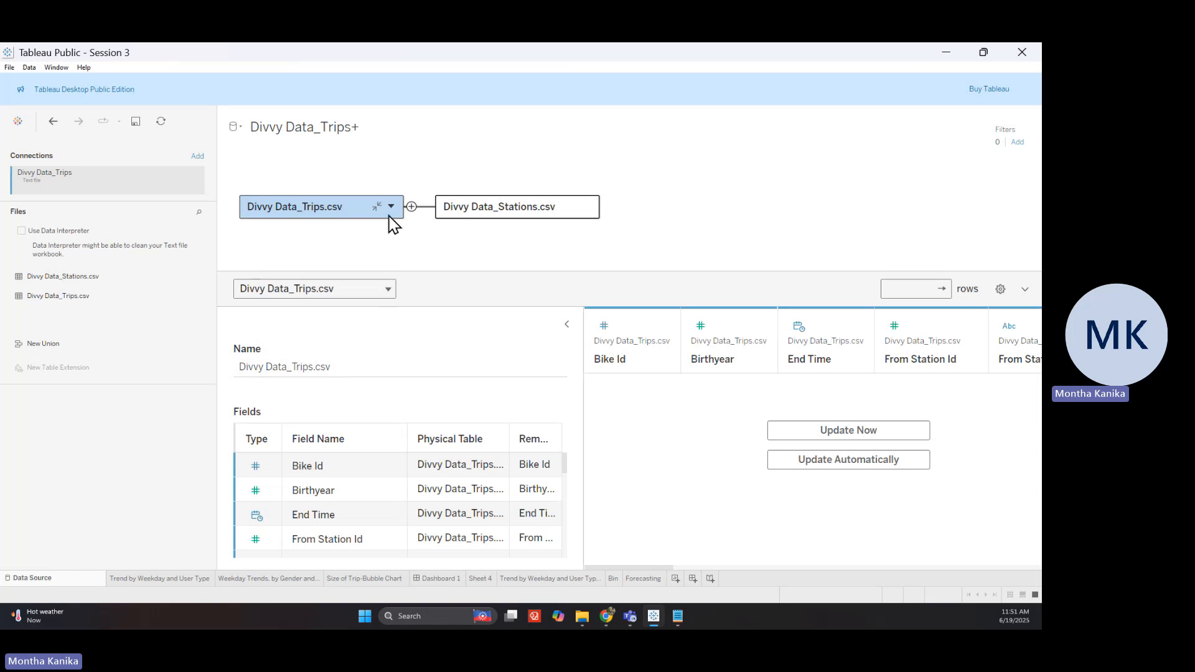
pyautogui.click(391, 211)
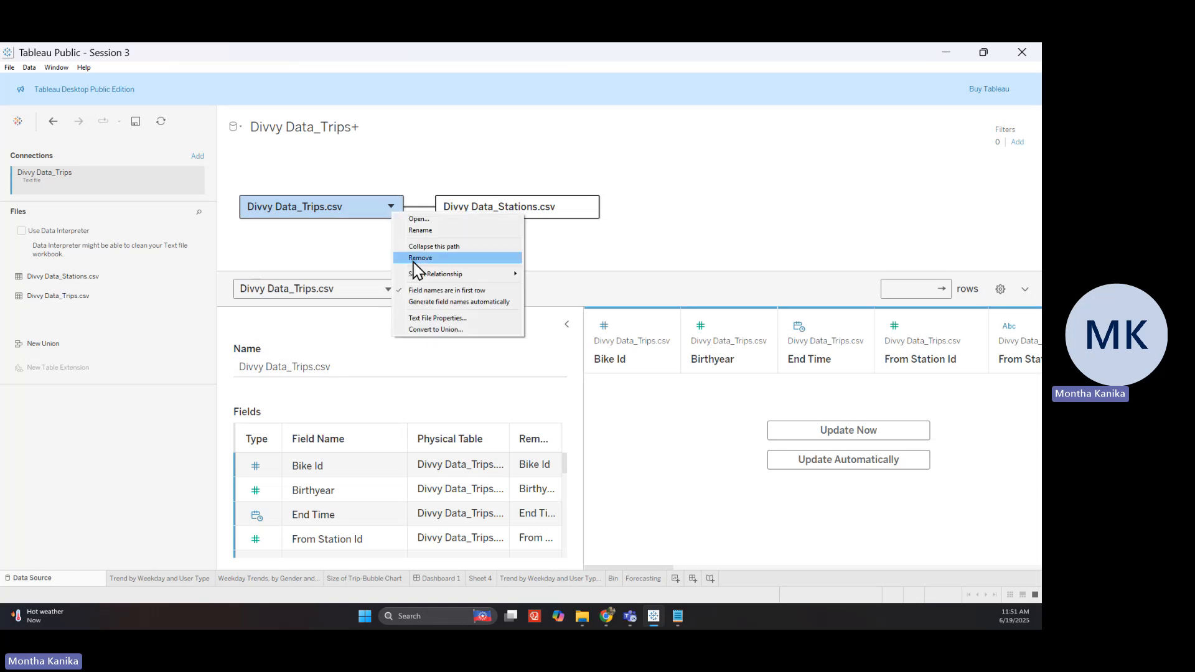
pyautogui.moveTo(416, 274)
pyautogui.click(558, 278)
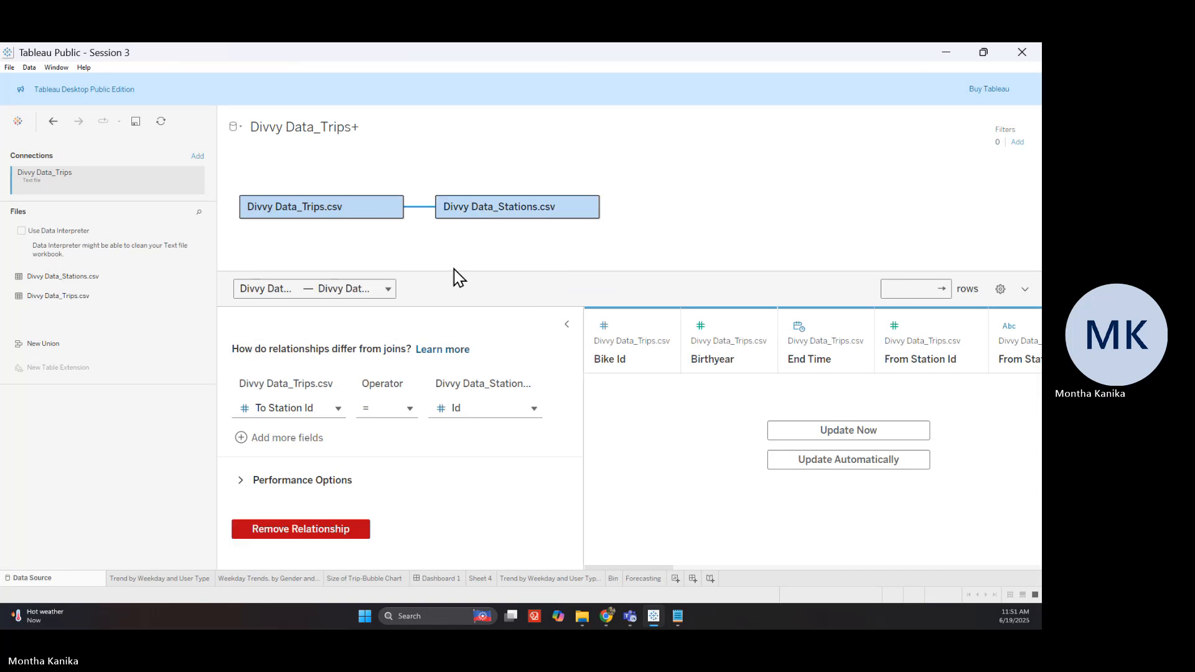
pyautogui.click(391, 292)
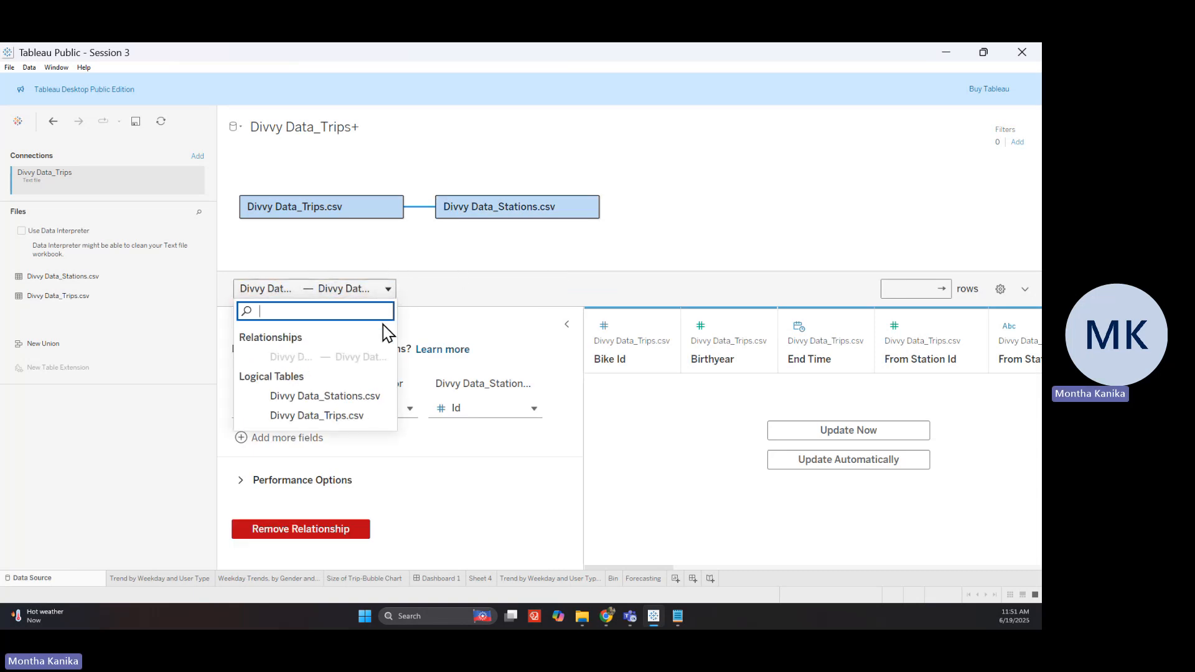
pyautogui.click(460, 303)
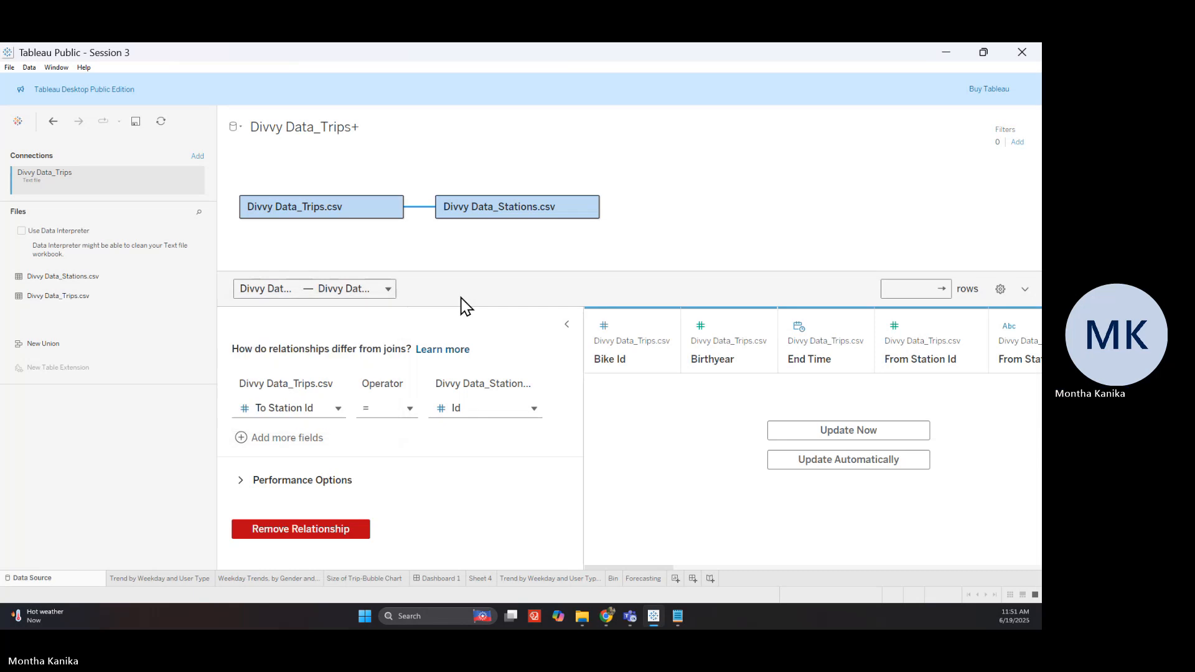
pyautogui.click(325, 410)
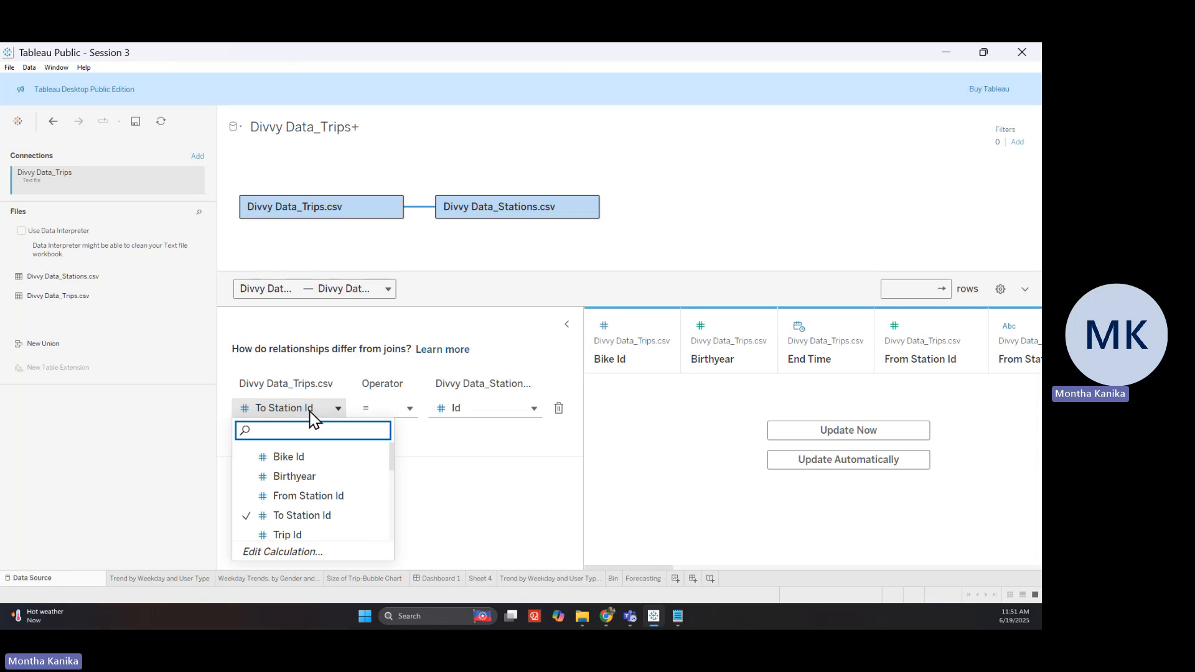
pyautogui.click(315, 412)
pyautogui.click(392, 410)
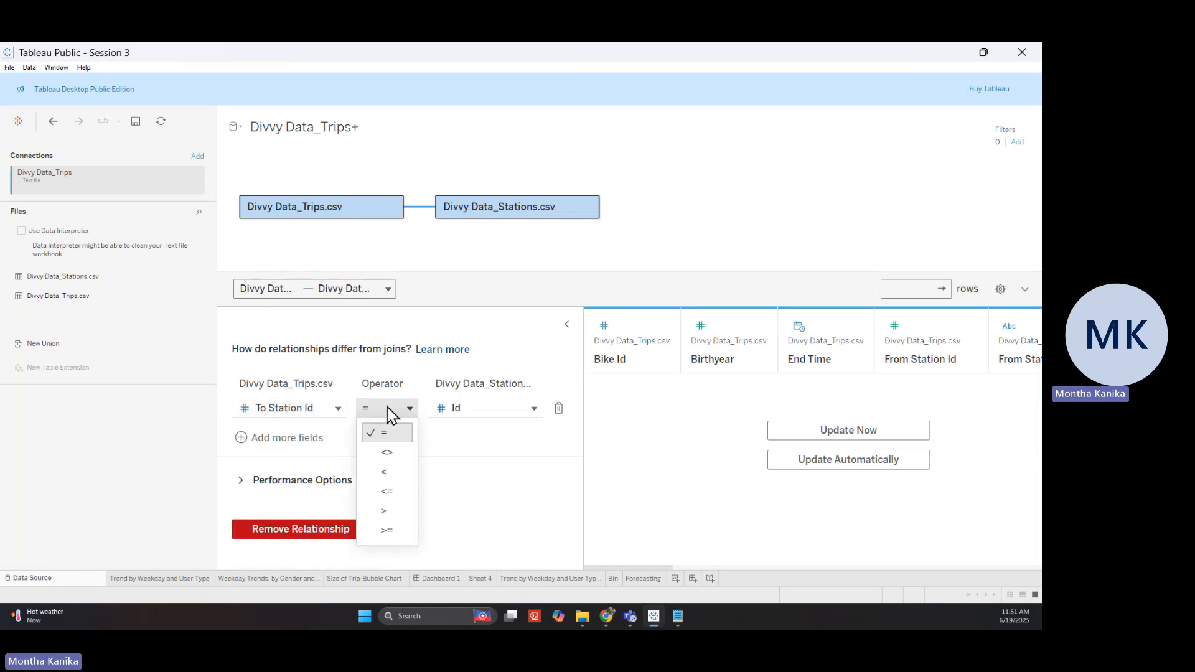
pyautogui.click(388, 435)
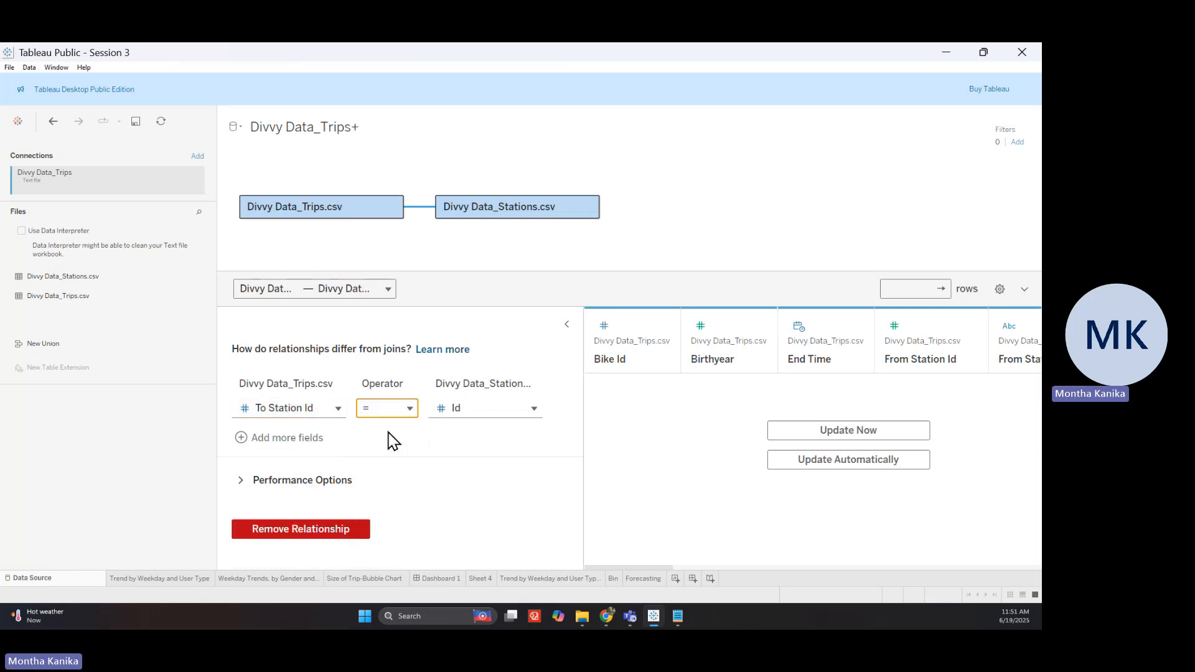
pyautogui.click(494, 413)
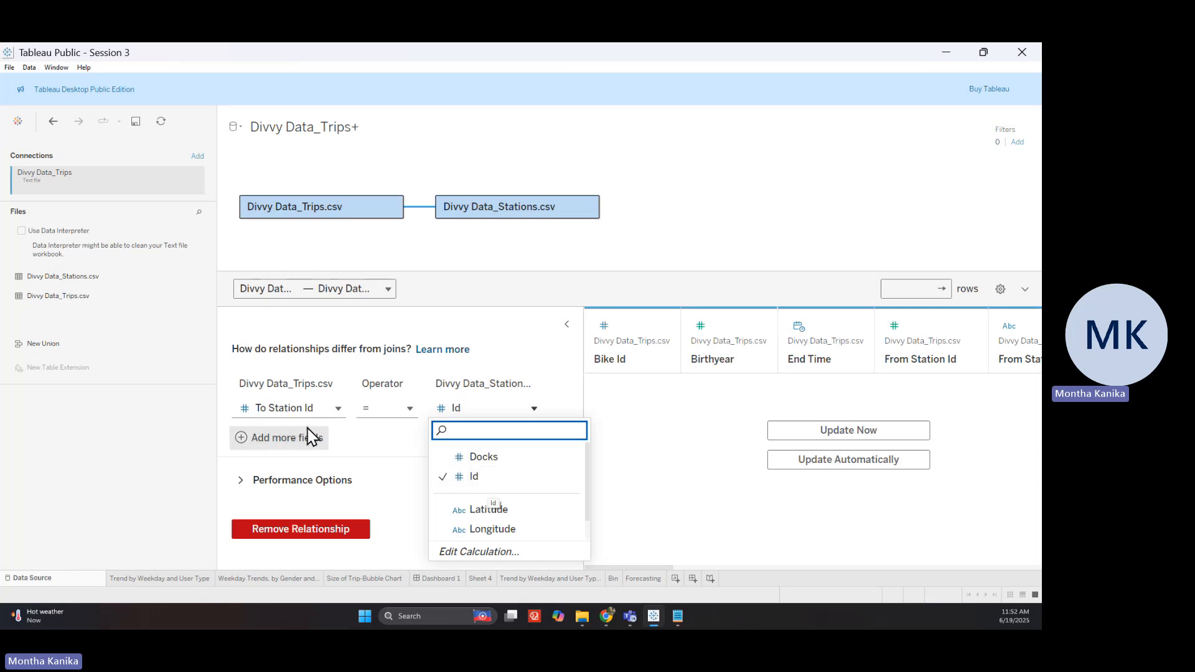
pyautogui.click(486, 329)
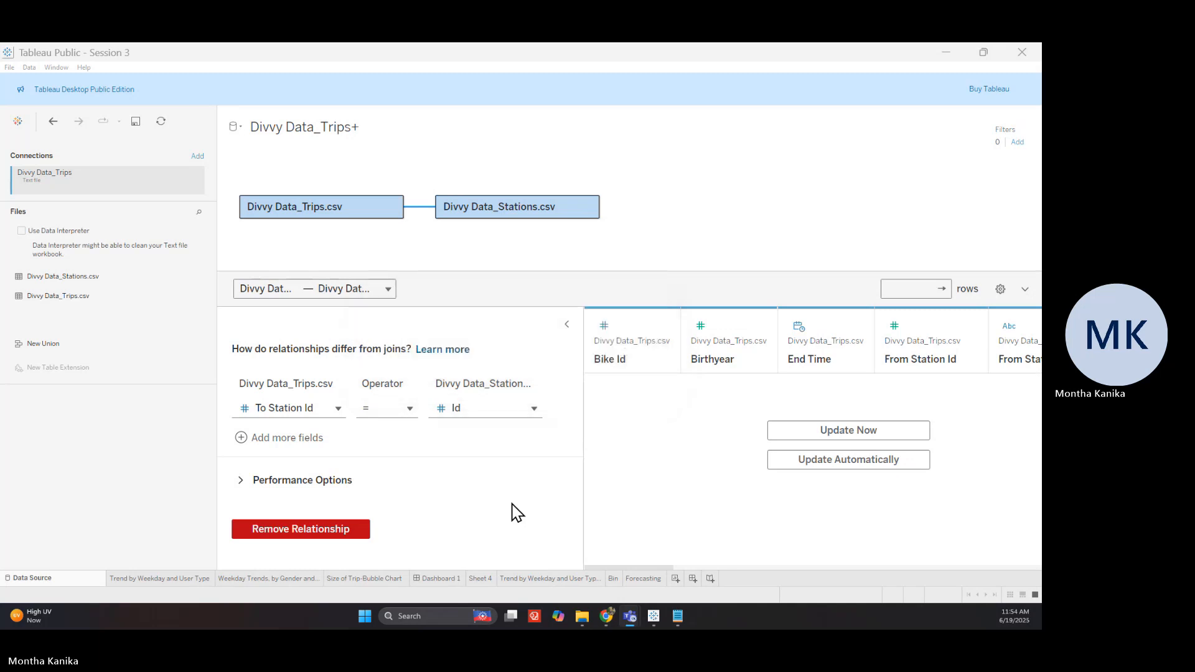
# From the Trend by Weekday and User Type sheet, add a new blank worksheet, Sheet 8
pyautogui.click(159, 579)
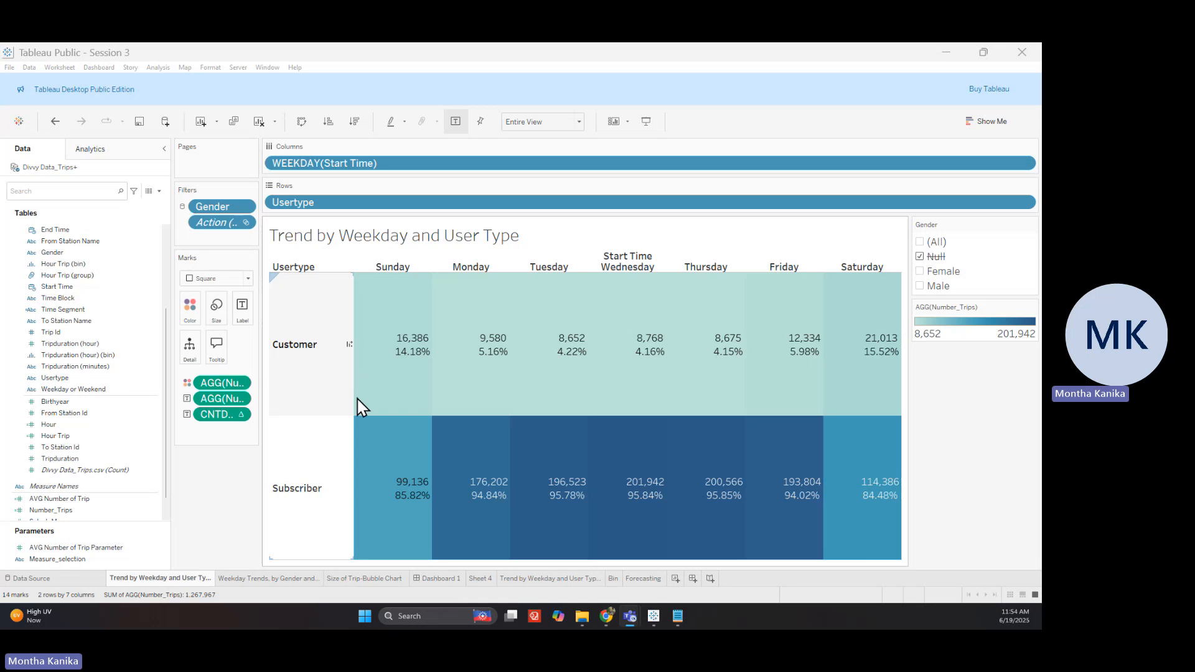
pyautogui.moveTo(380, 468)
pyautogui.click(676, 578)
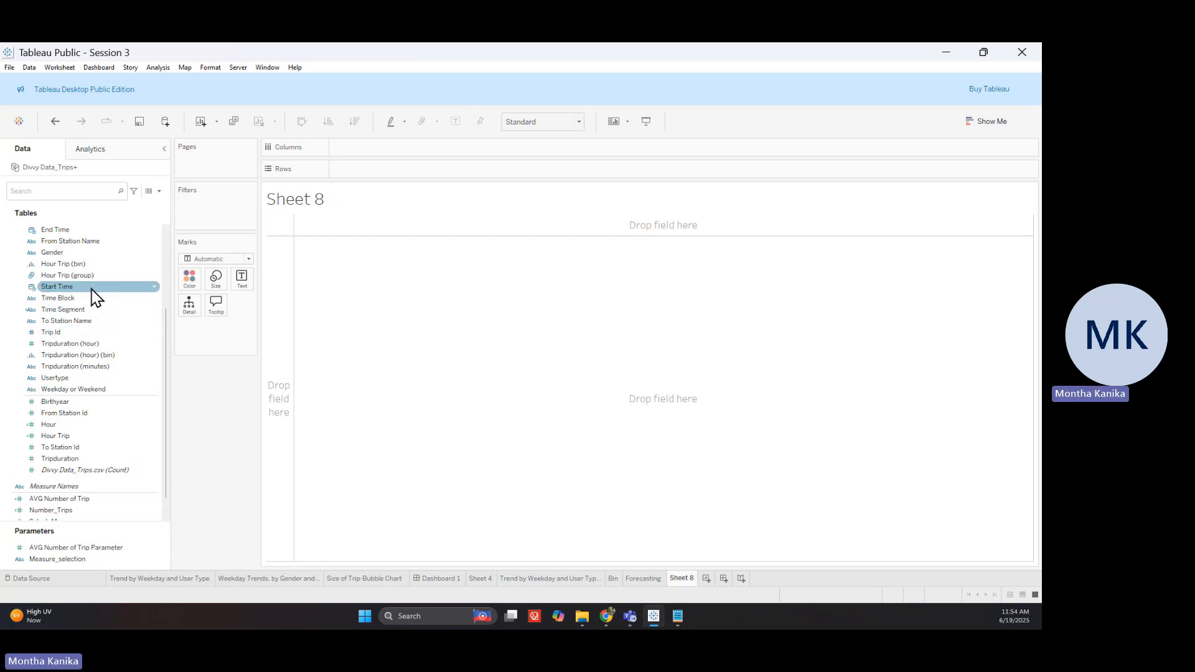
# Place Start Time on Sheet 8's Columns as Weekday instead of Year, Sunday through Saturday
pyautogui.moveTo(95, 295); pyautogui.dragTo(364, 148)
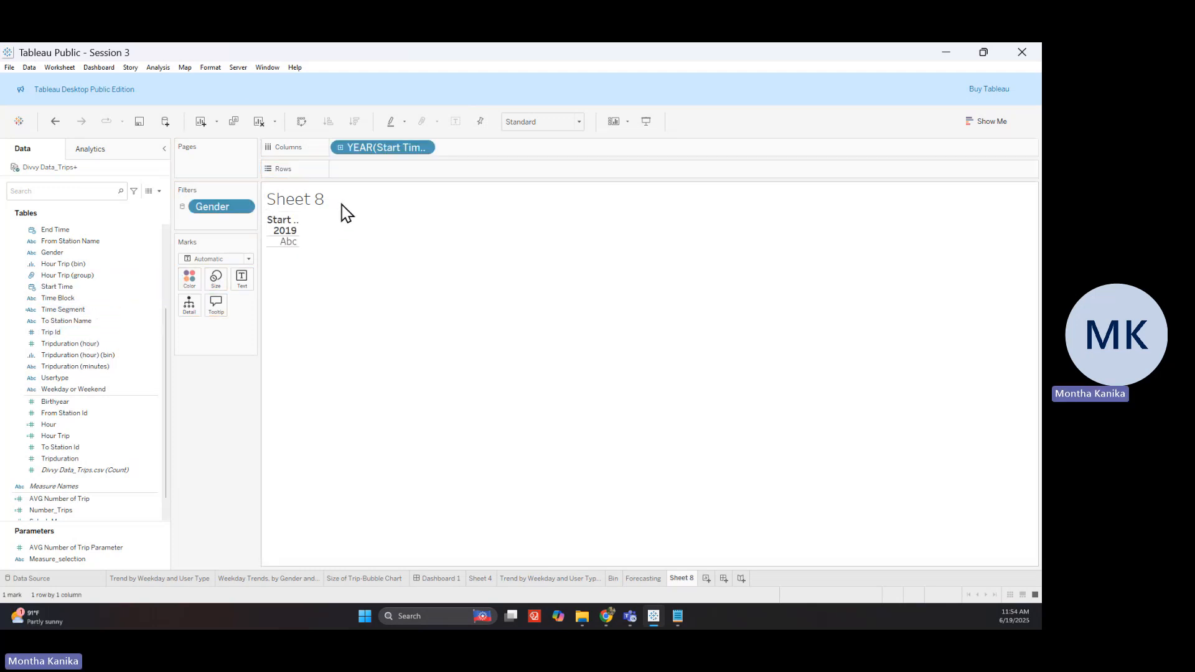
pyautogui.click(427, 148)
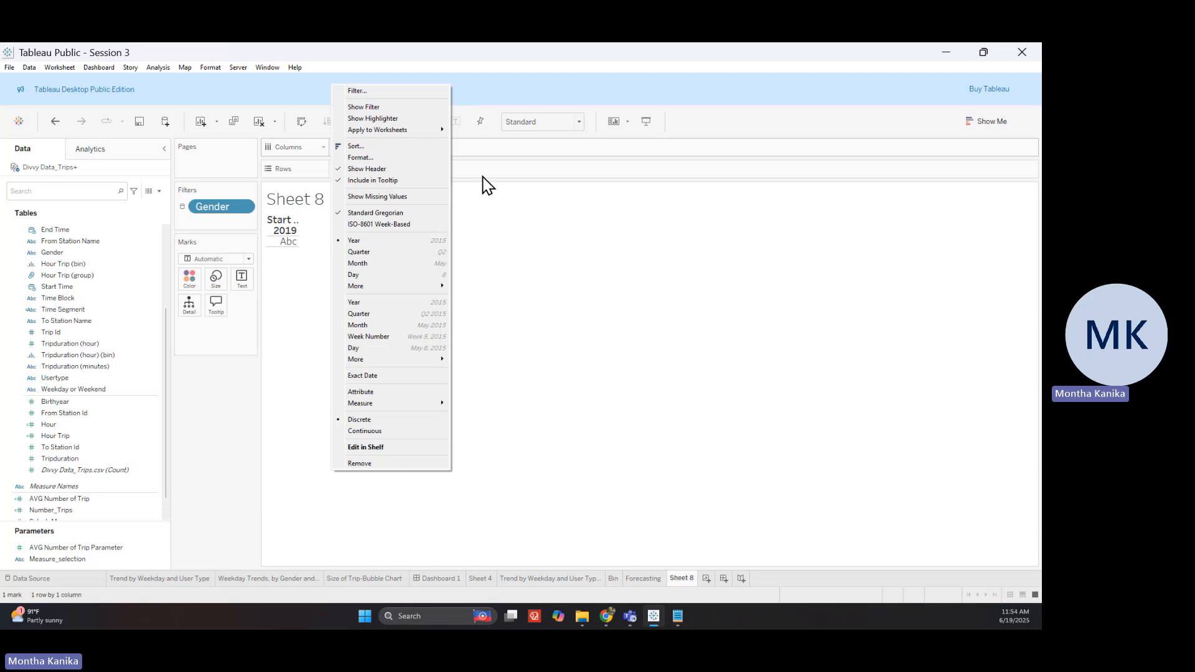
pyautogui.click(501, 206)
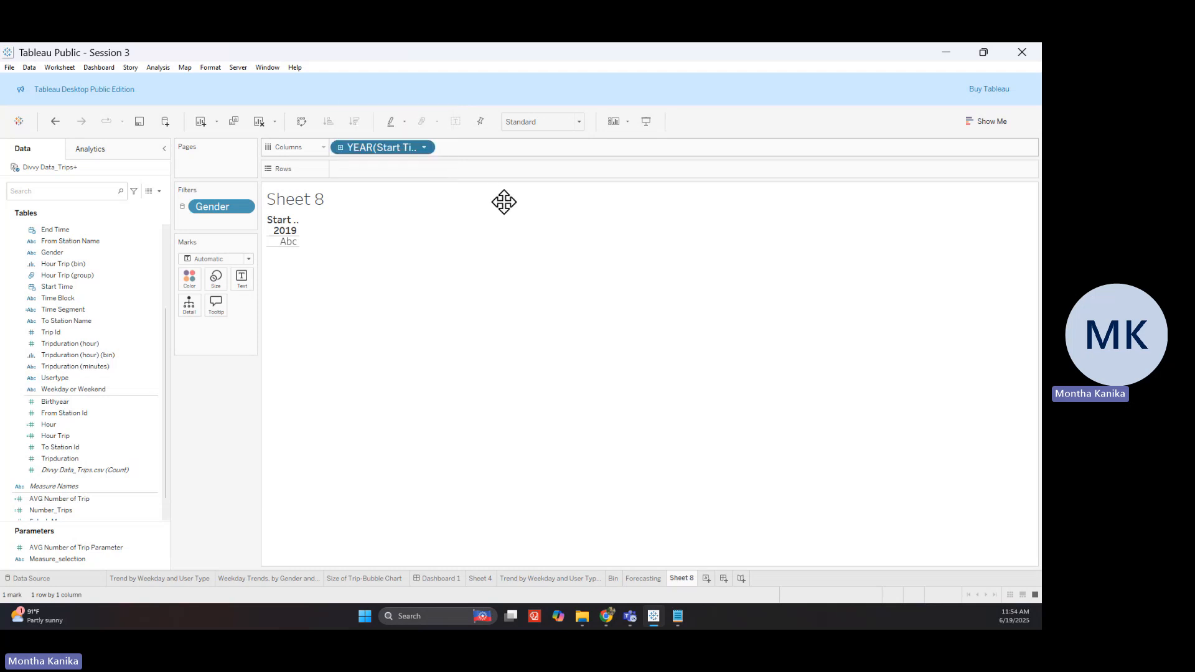
pyautogui.click(427, 149)
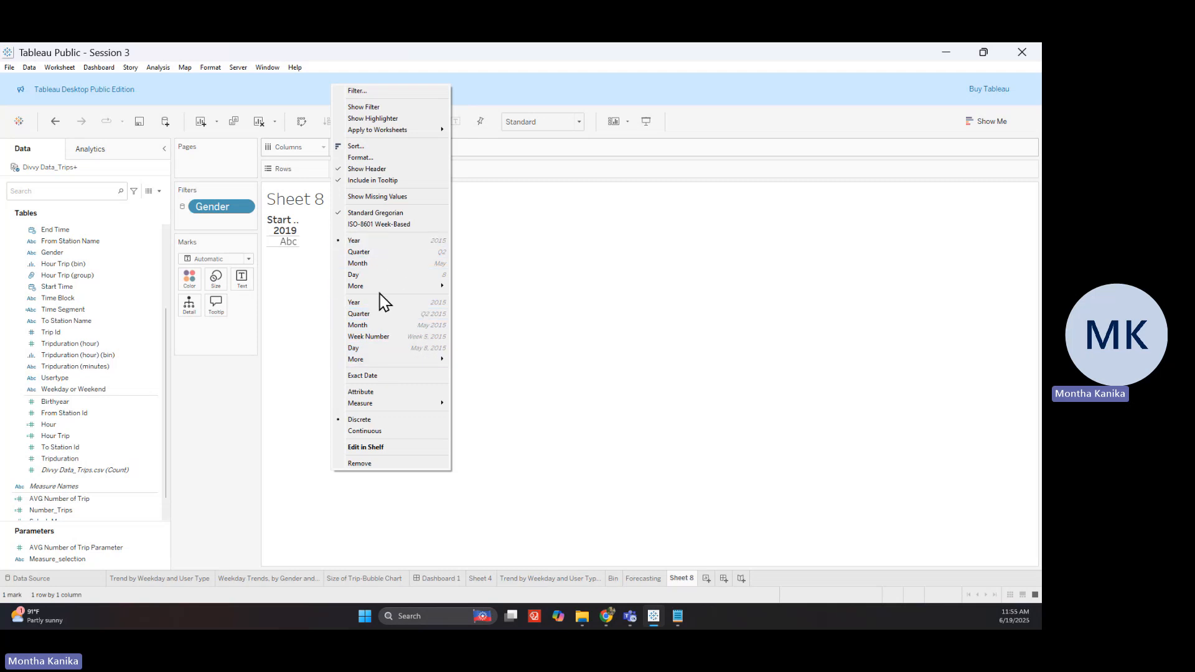
pyautogui.moveTo(394, 289)
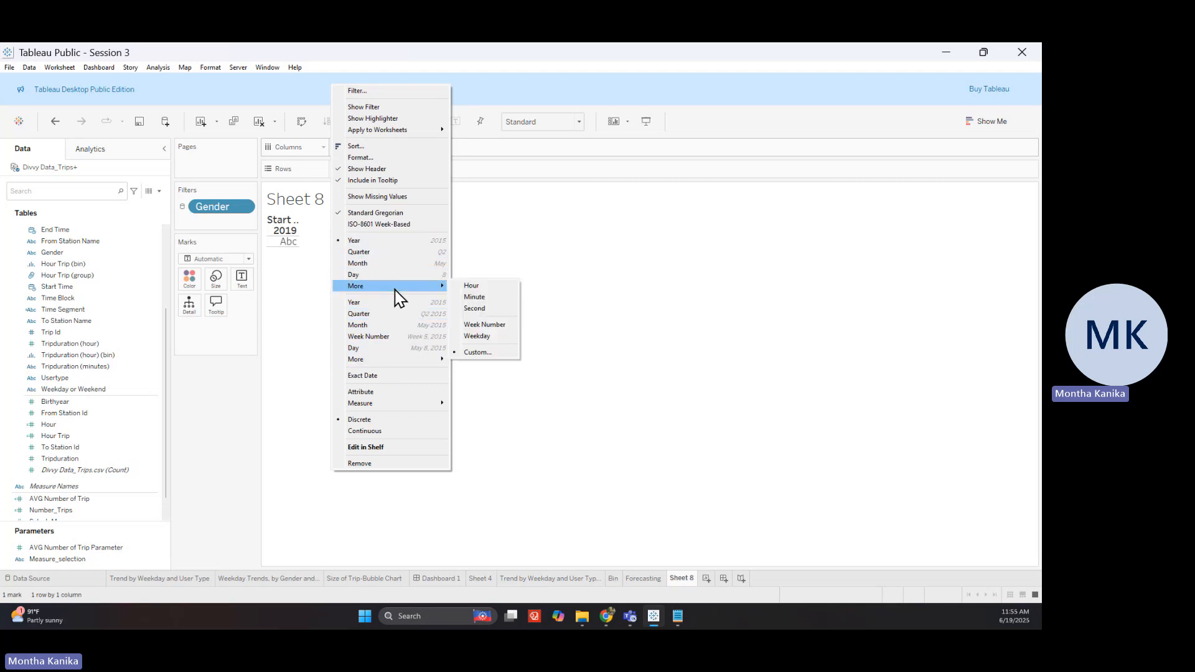
pyautogui.click(496, 343)
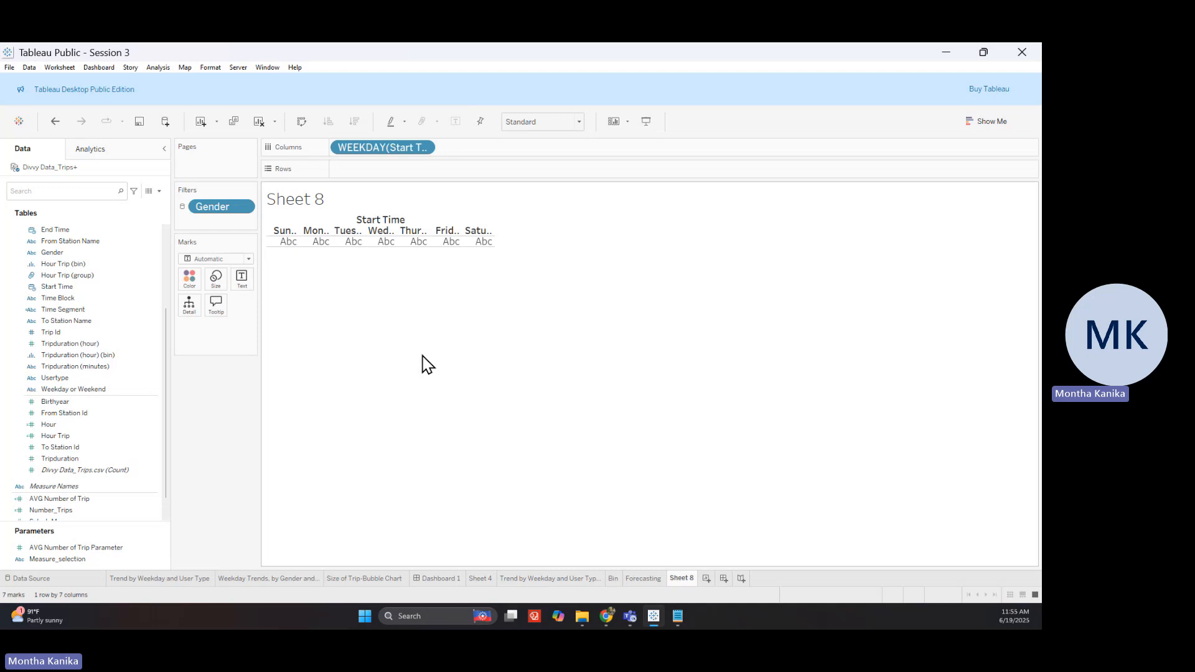
pyautogui.click(191, 579)
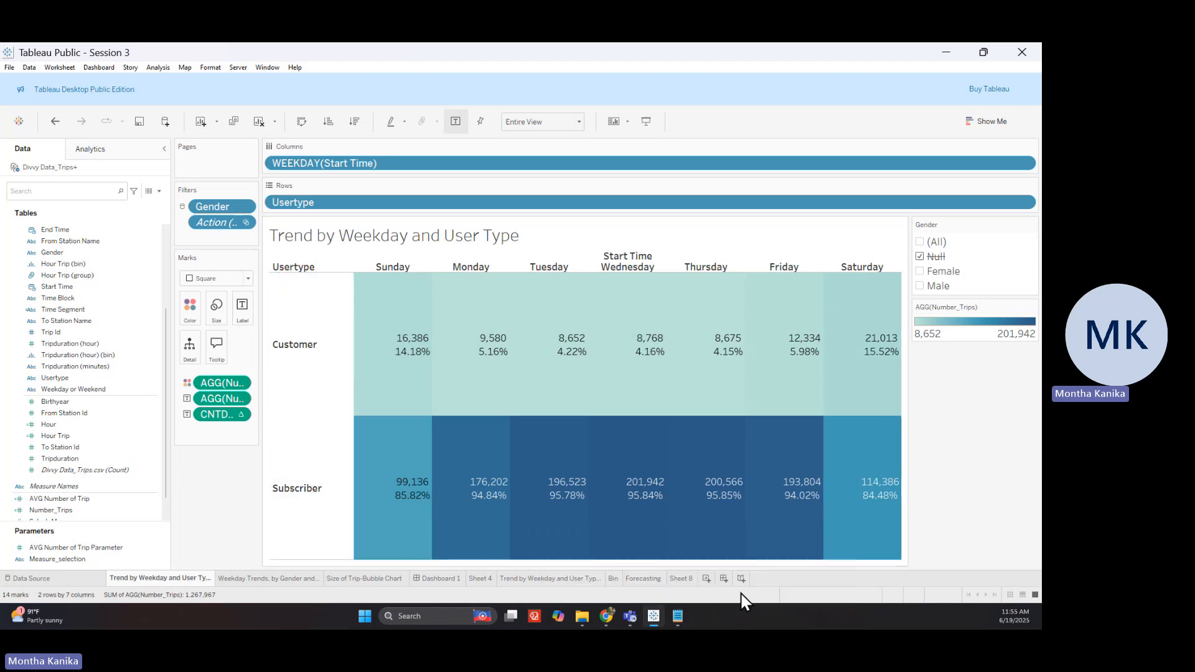
# Put Usertype (Customer, Subscriber) on Sheet 8's Rows and widen the weekday columns
pyautogui.click(681, 579)
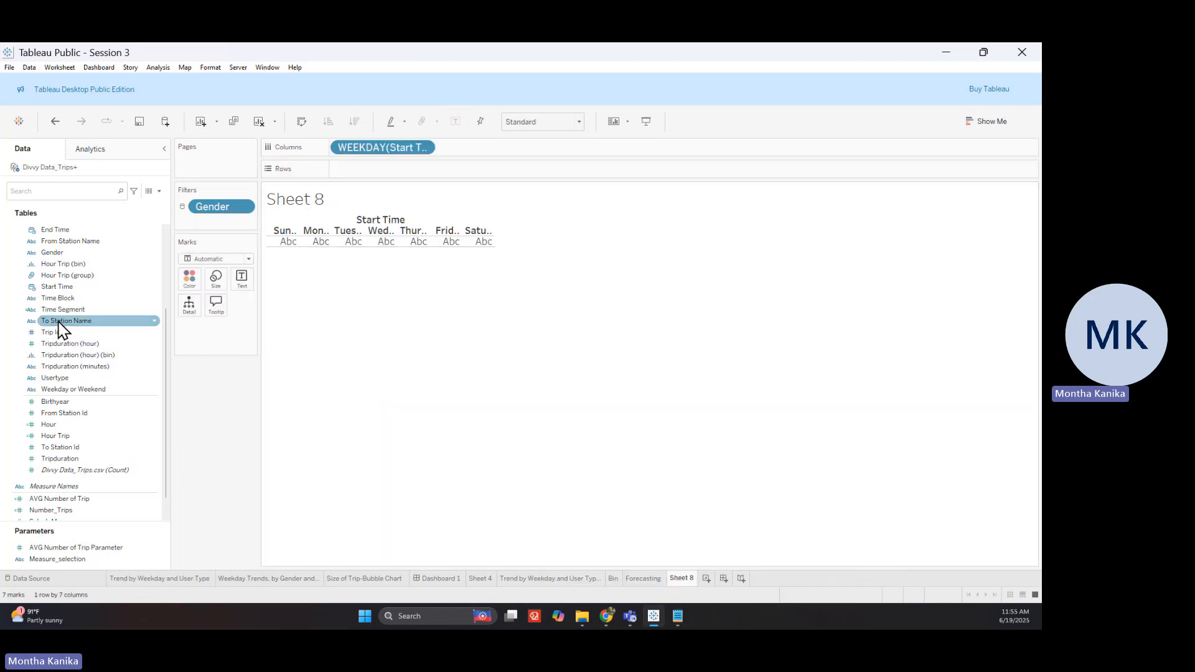
pyautogui.moveTo(81, 378); pyautogui.dragTo(381, 173)
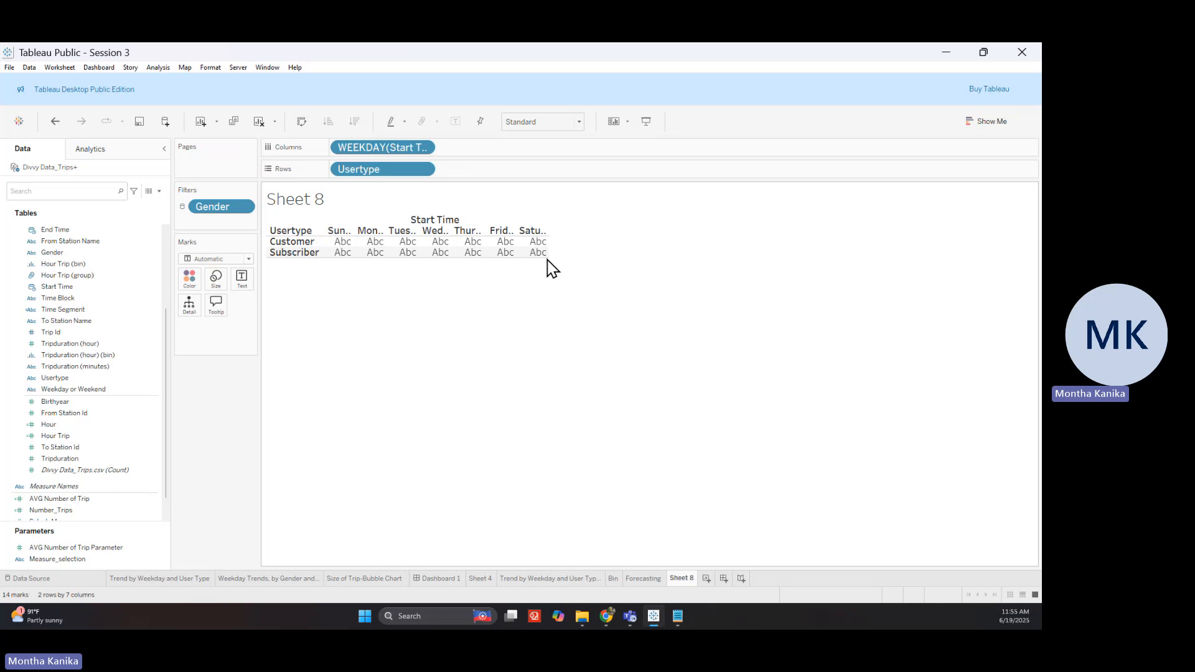
pyautogui.moveTo(606, 252); pyautogui.dragTo(716, 259)
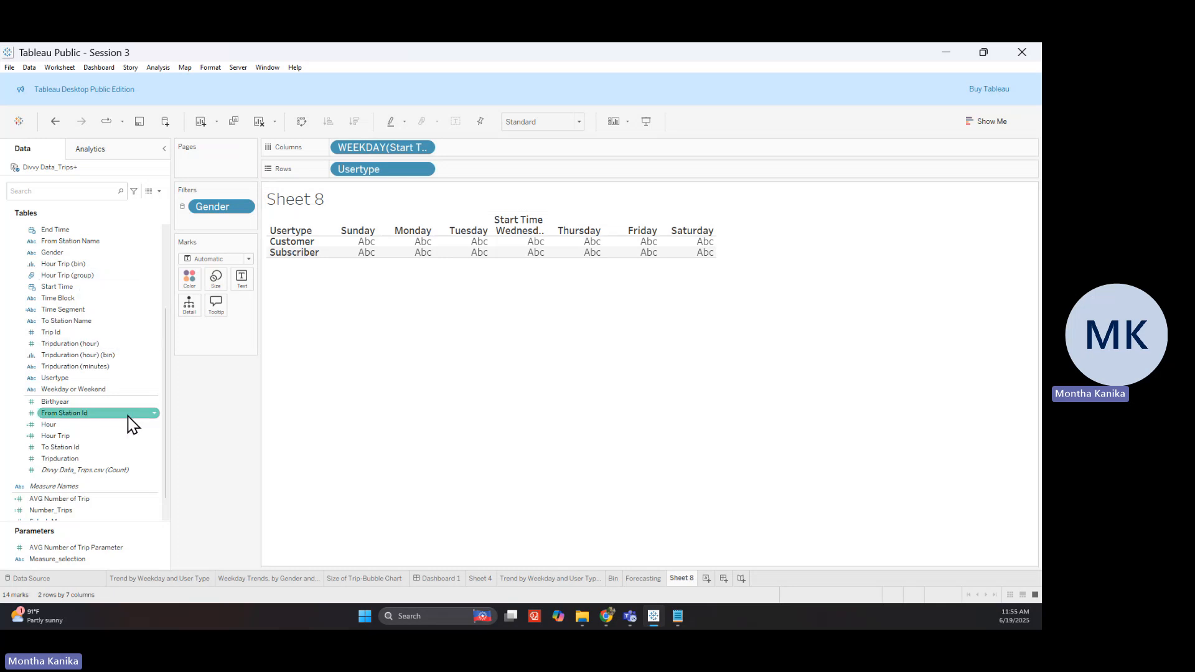
pyautogui.scroll(-1, 129, 425)
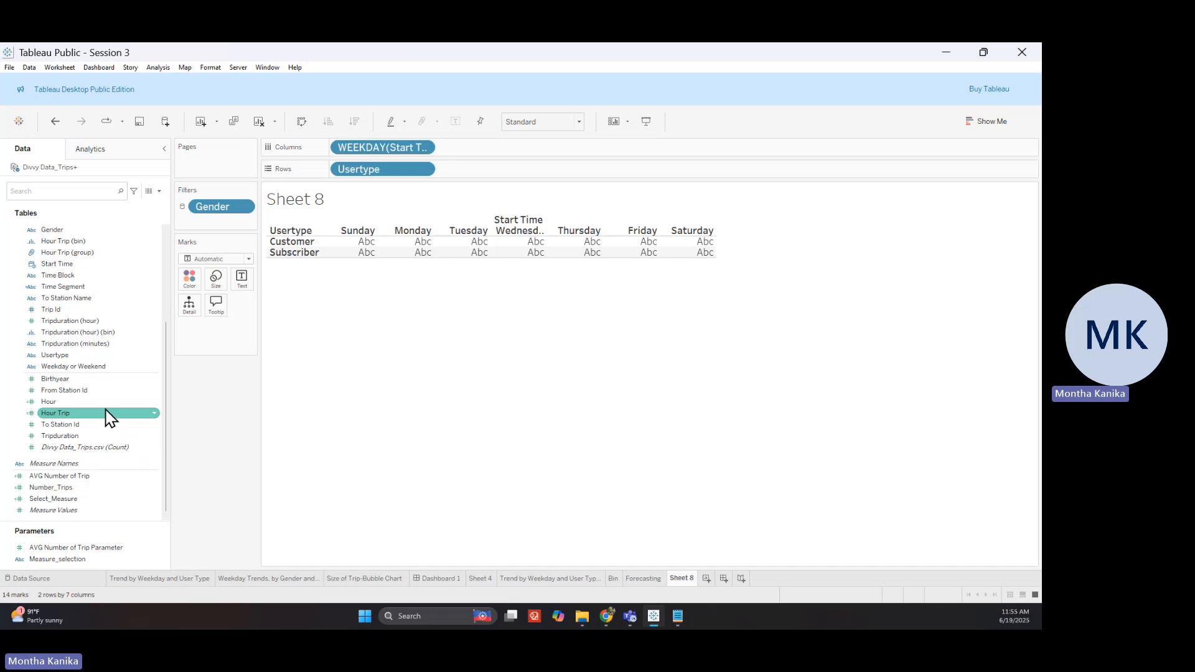
pyautogui.rightClick(88, 311)
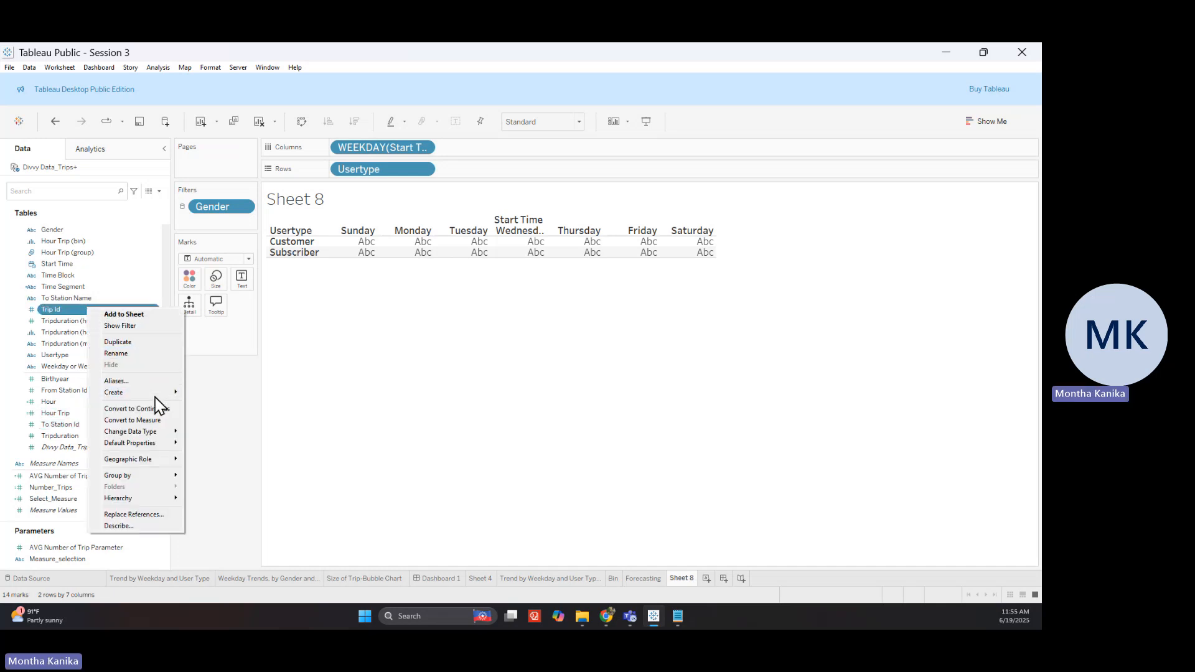
pyautogui.moveTo(156, 393)
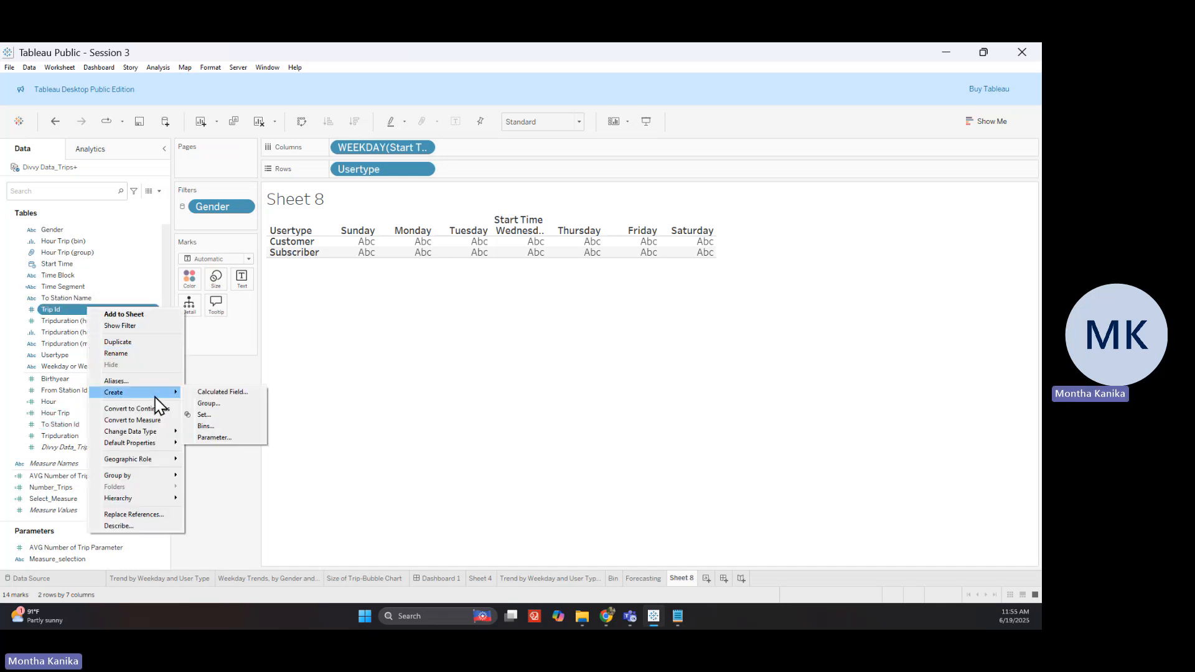
pyautogui.click(236, 393)
pyautogui.click(545, 290)
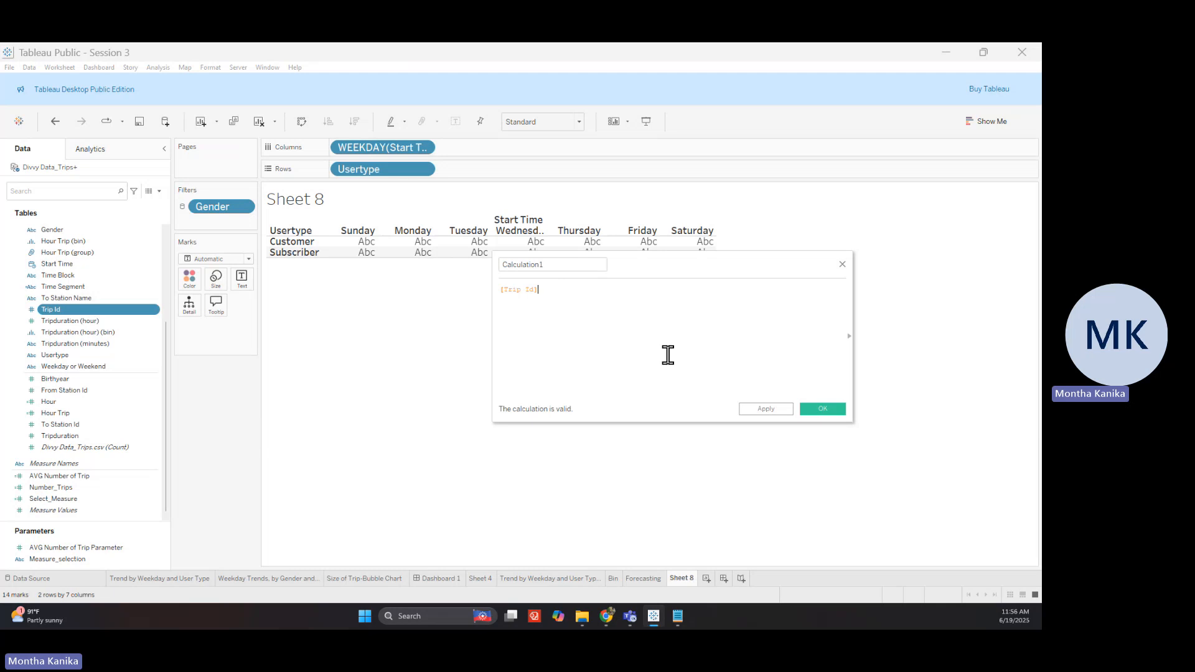
pyautogui.click(843, 265)
pyautogui.click(82, 488)
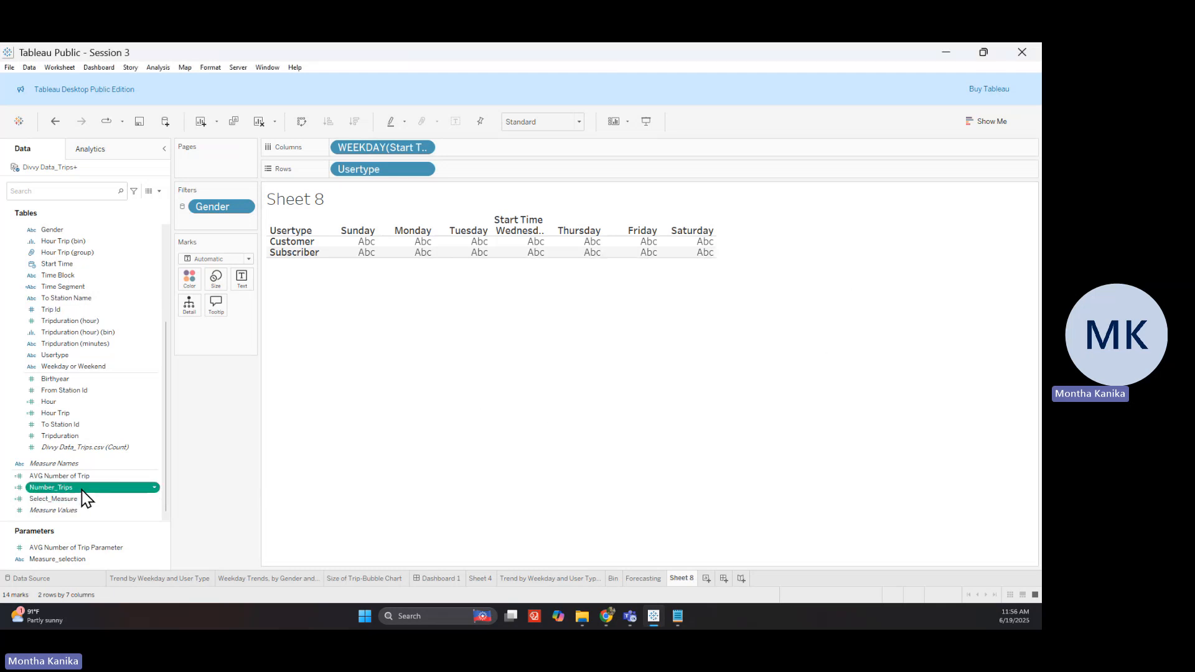
pyautogui.rightClick(82, 490)
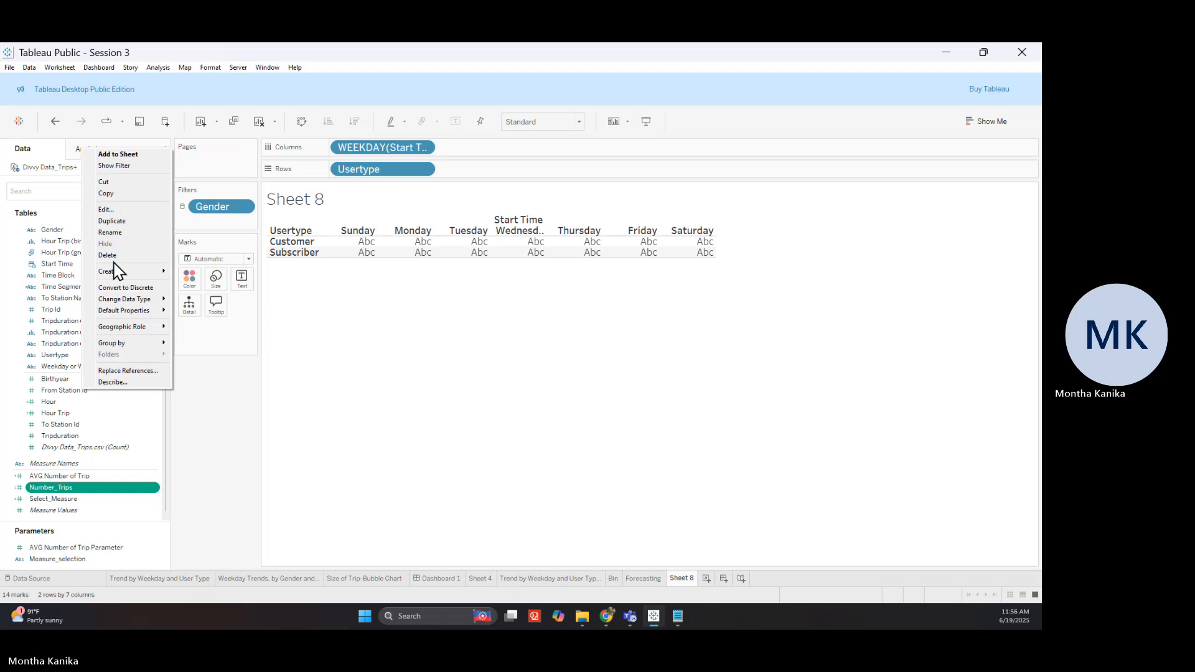
pyautogui.click(117, 210)
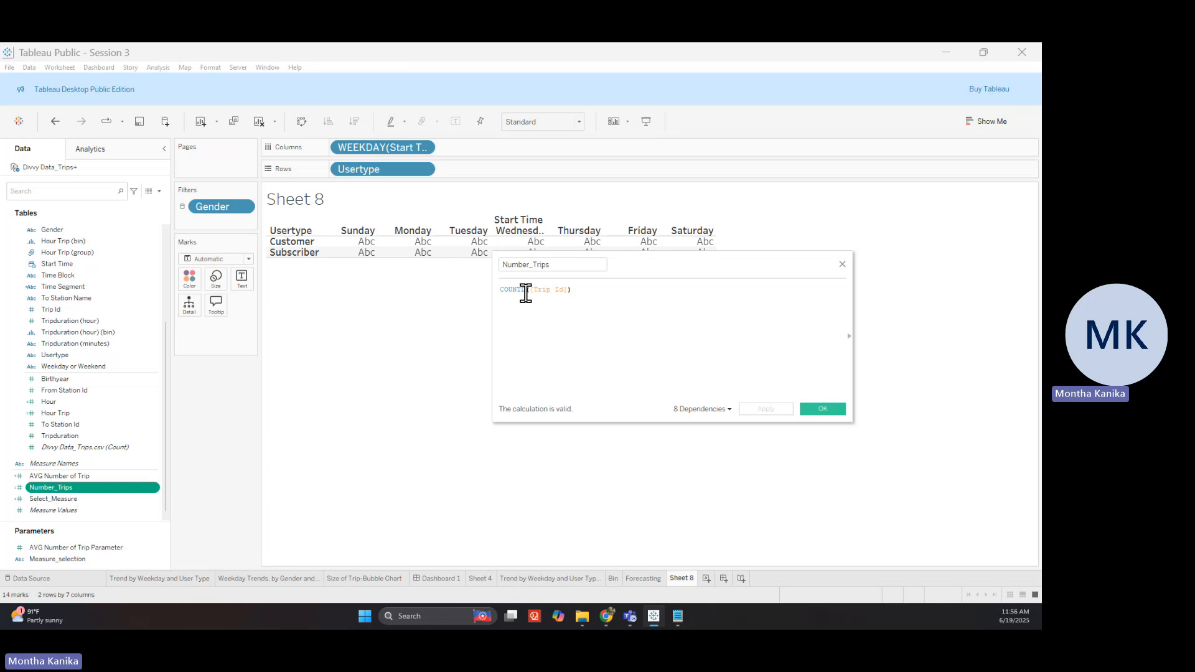
pyautogui.click(818, 411)
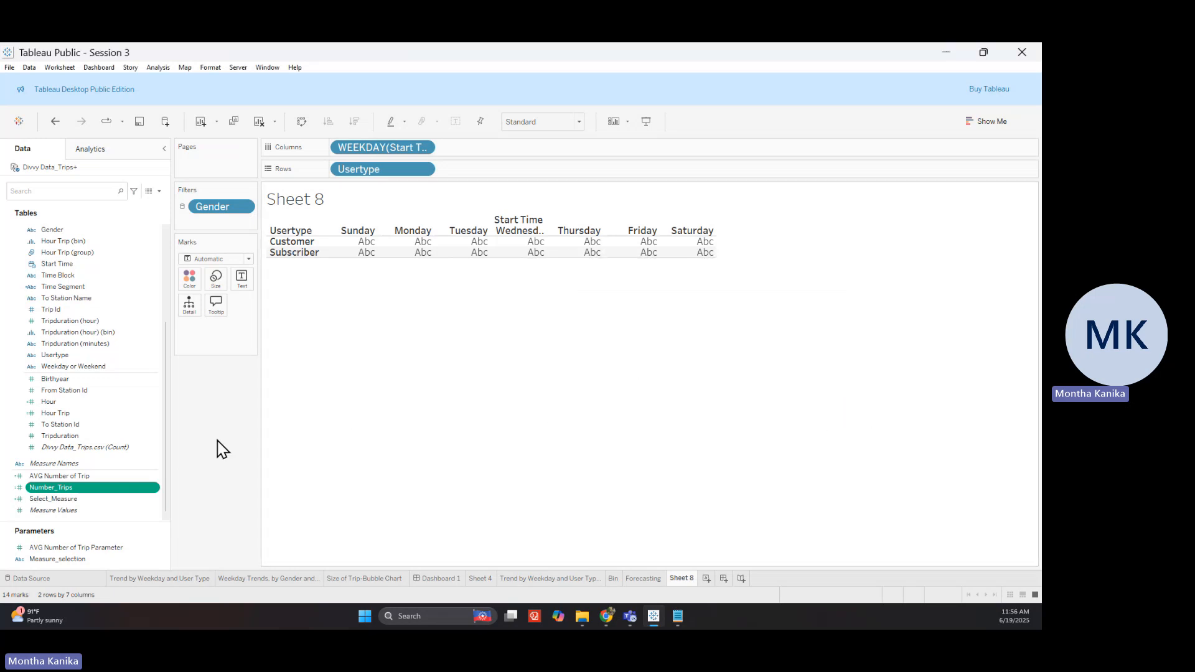
pyautogui.click(132, 491)
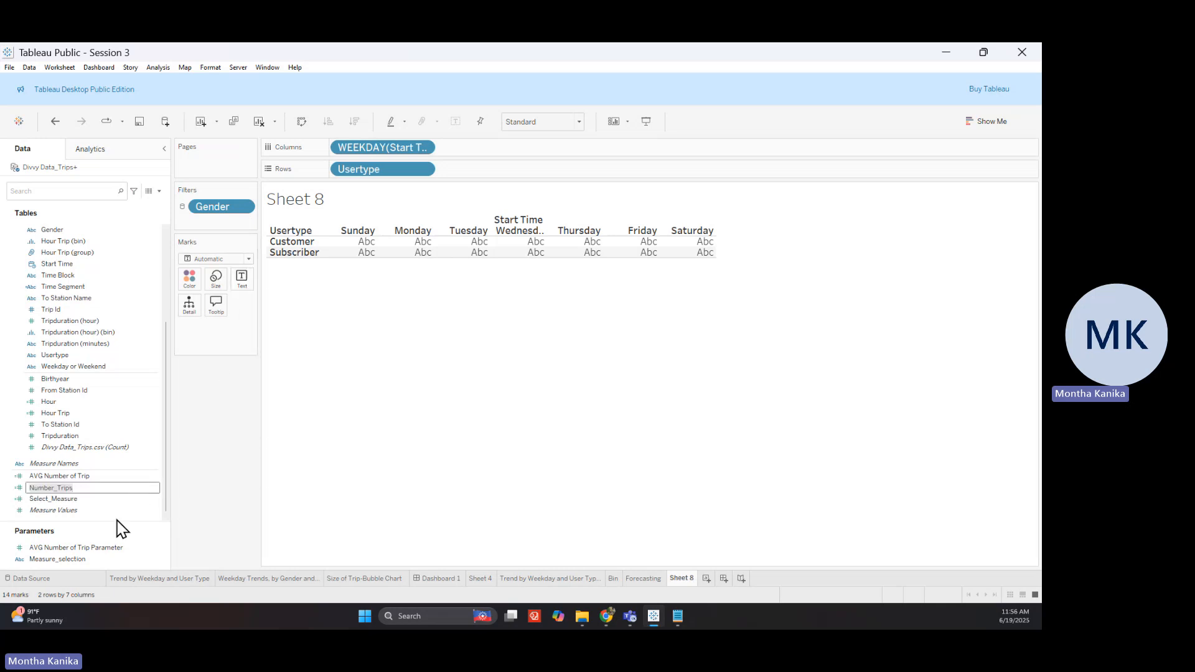
pyautogui.press('Return')
pyautogui.moveTo(128, 492); pyautogui.dragTo(242, 279)
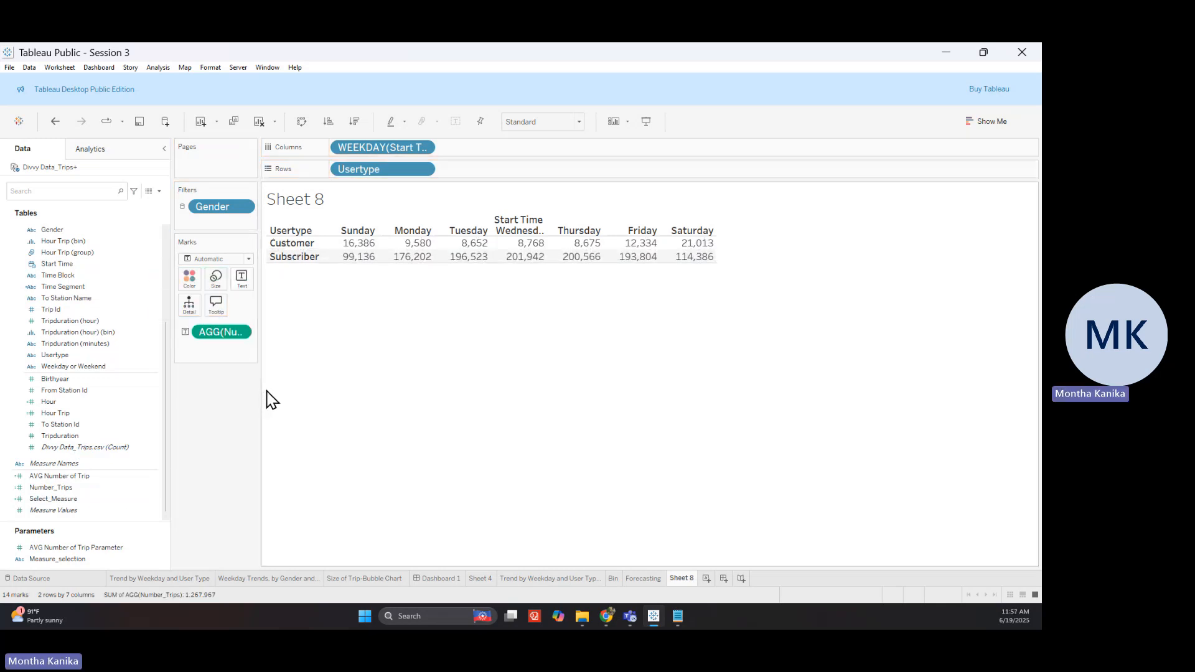
pyautogui.moveTo(321, 259)
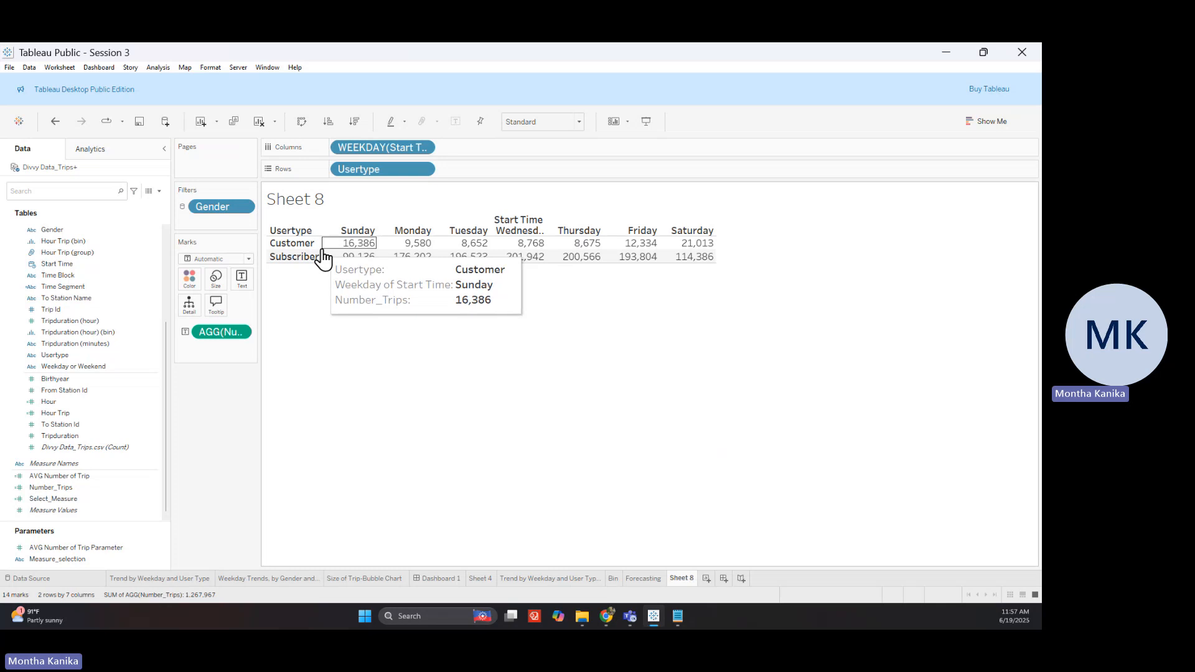
pyautogui.moveTo(493, 255)
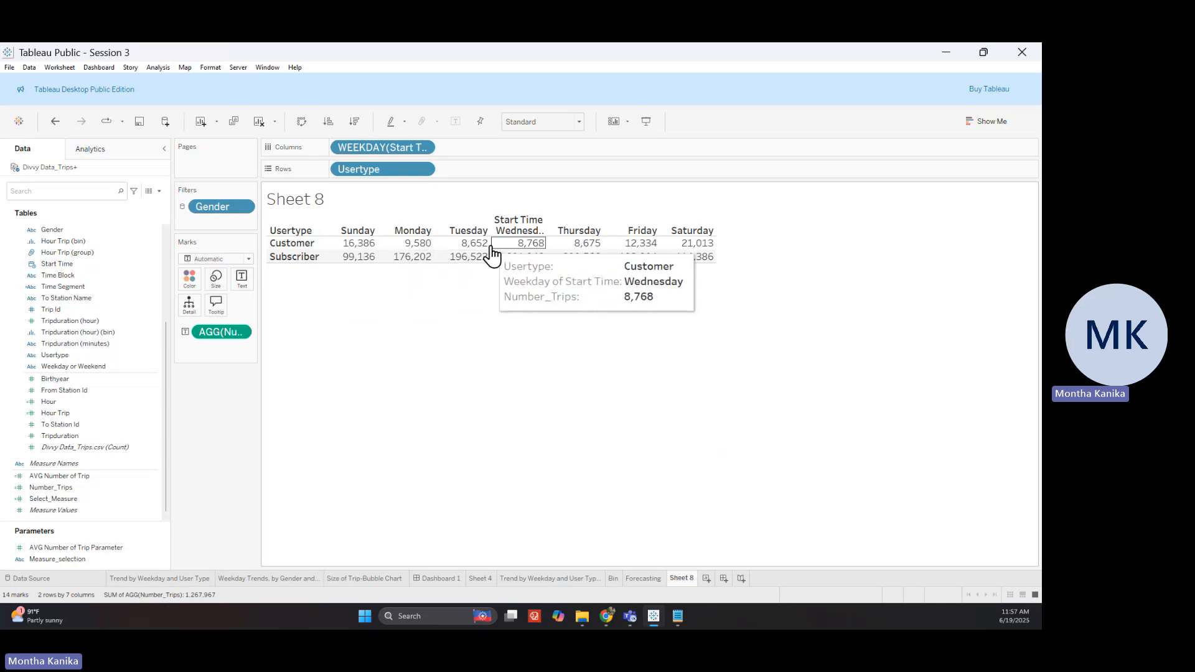
pyautogui.moveTo(691, 265)
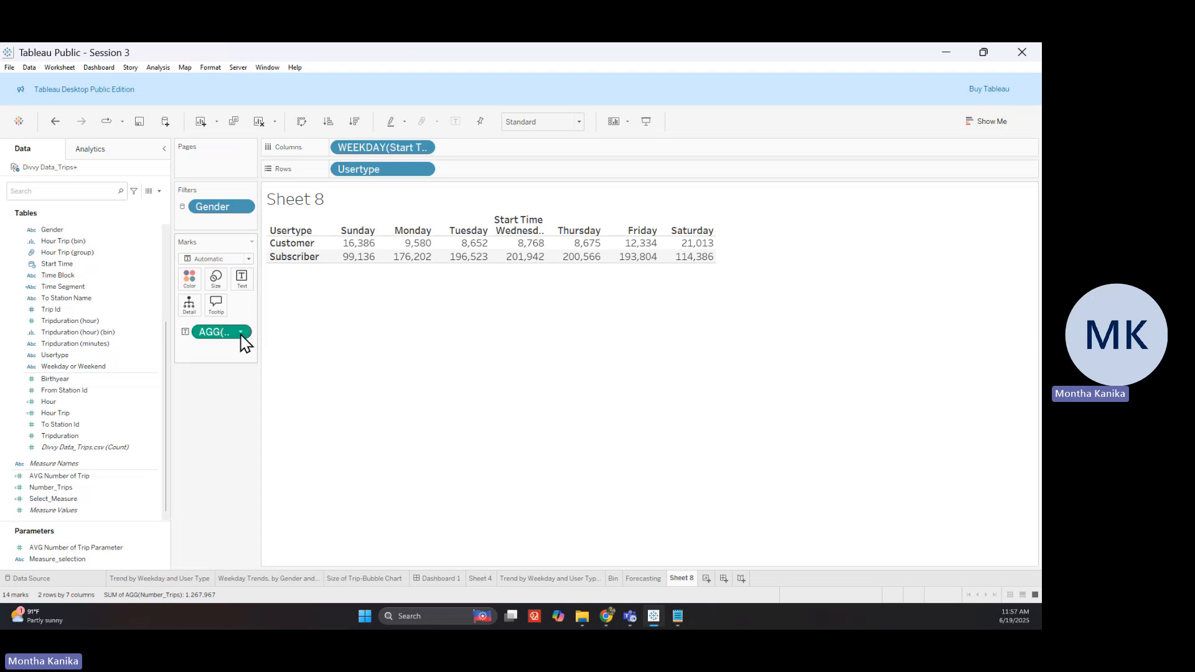
# Apply a Percent of Total quick table calculation to the trip count measure
pyautogui.click(241, 334)
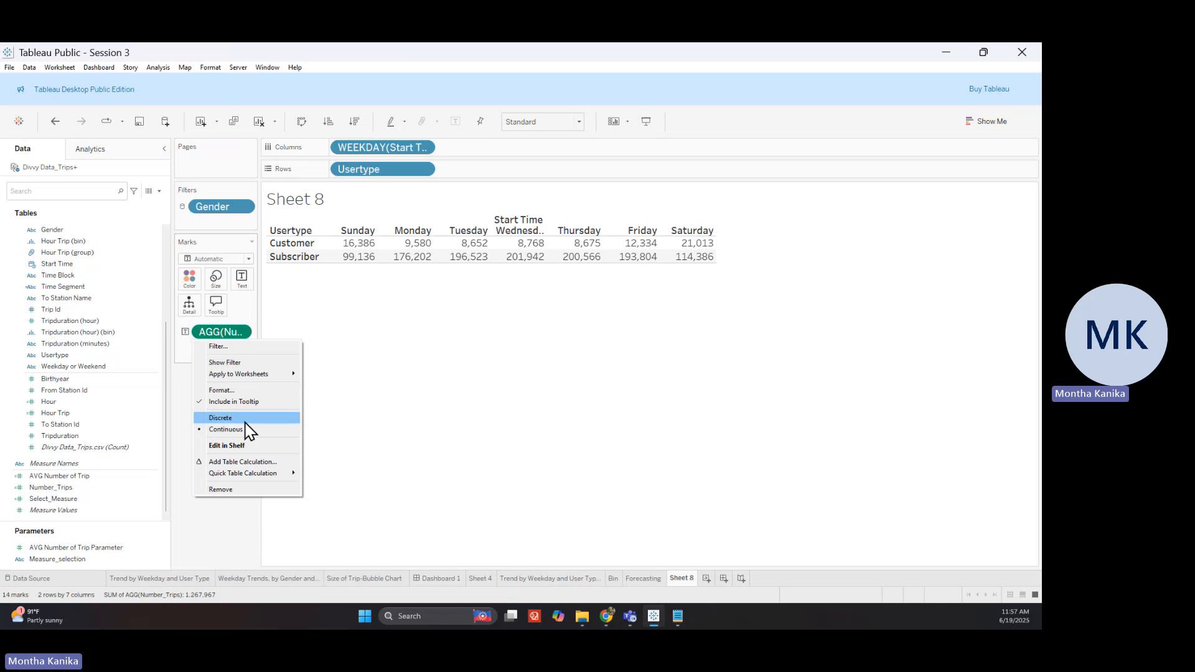
pyautogui.moveTo(252, 475)
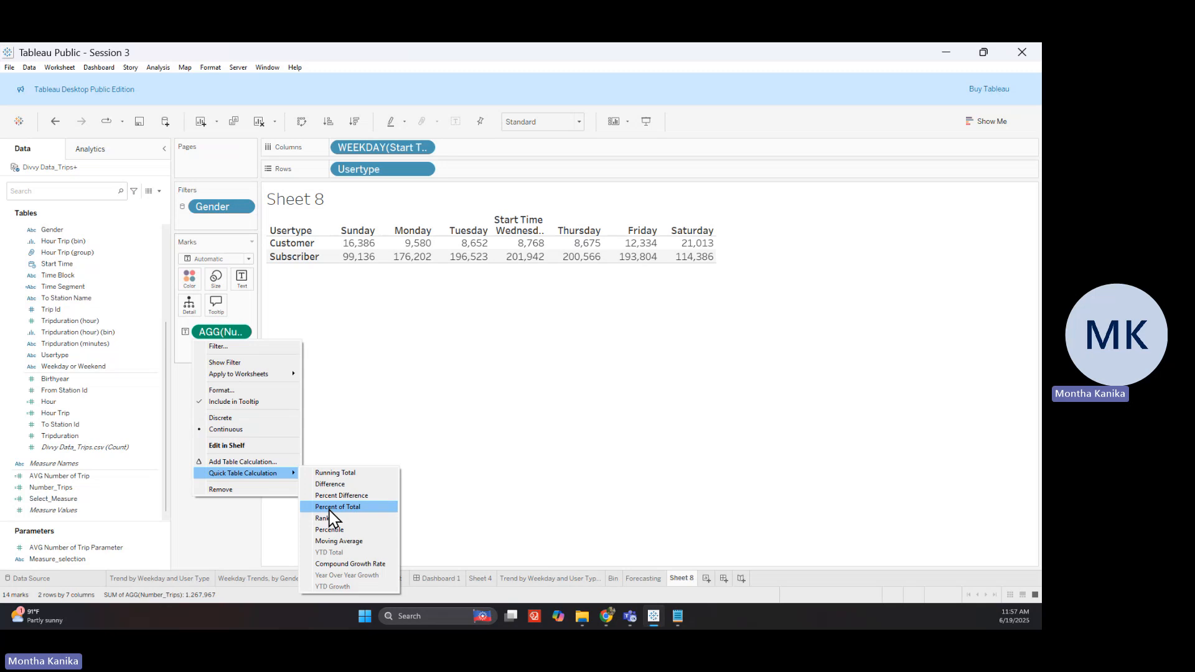
pyautogui.click(330, 508)
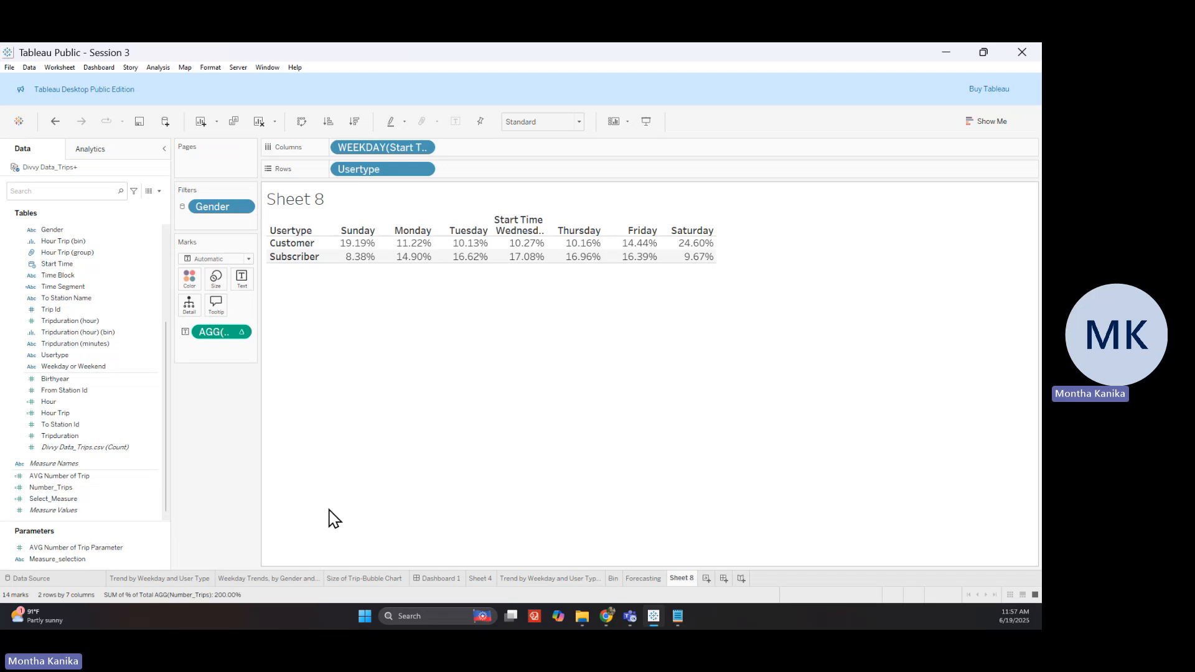
# Set the view sizing to Entire View and open the sheet title editor
pyautogui.click(550, 123)
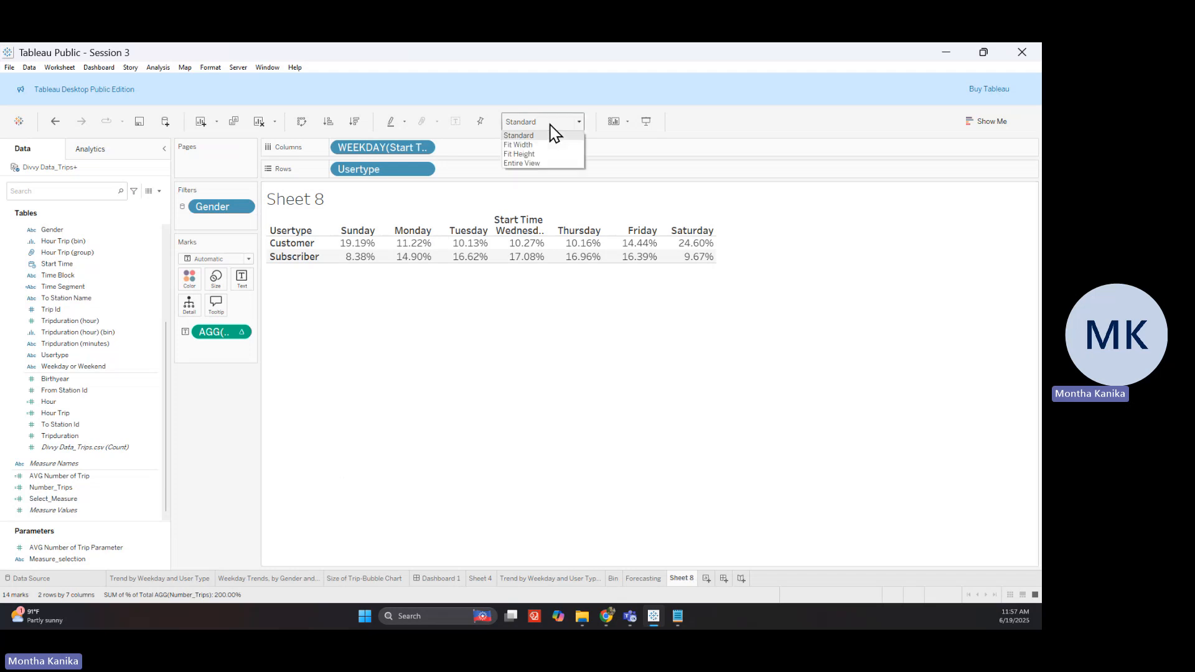
pyautogui.click(529, 163)
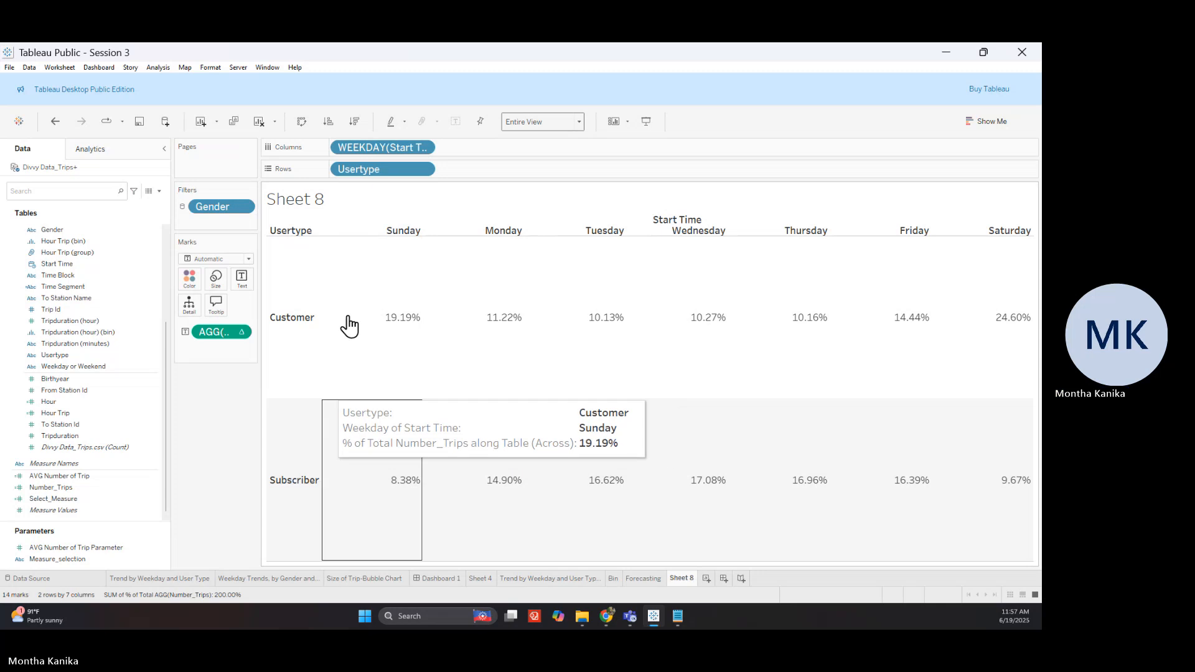
pyautogui.doubleClick(308, 205)
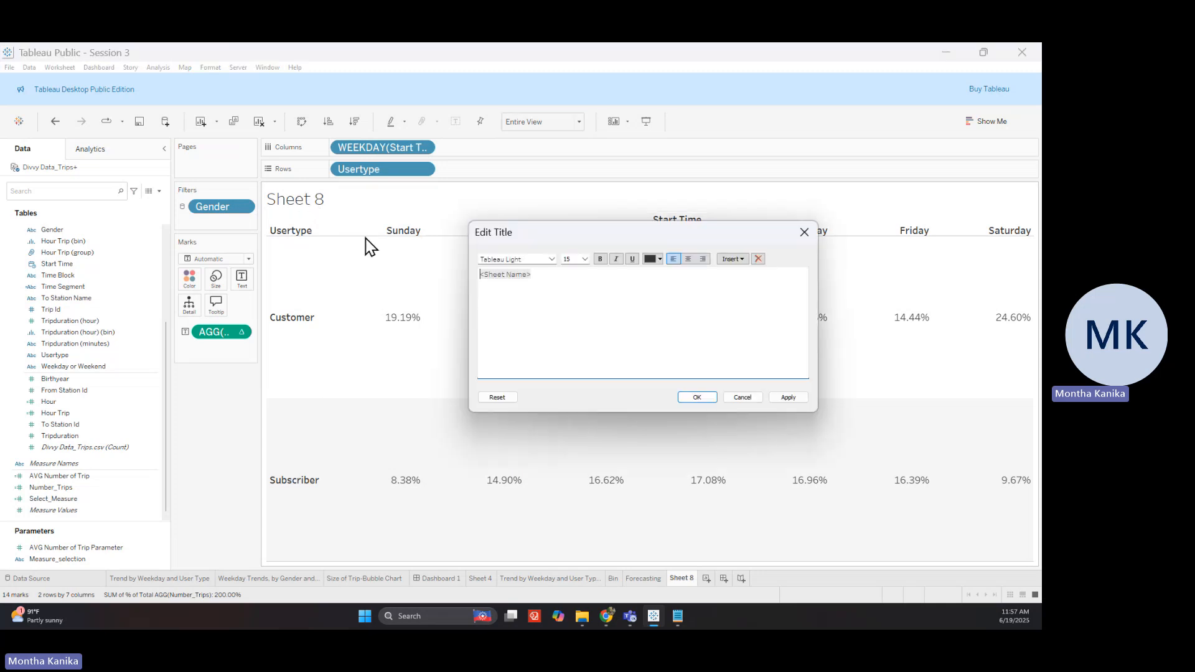
# Replace <Sheet Name> with 'Trend by Weekday and User Type' and apply it
pyautogui.doubleClick(515, 279)
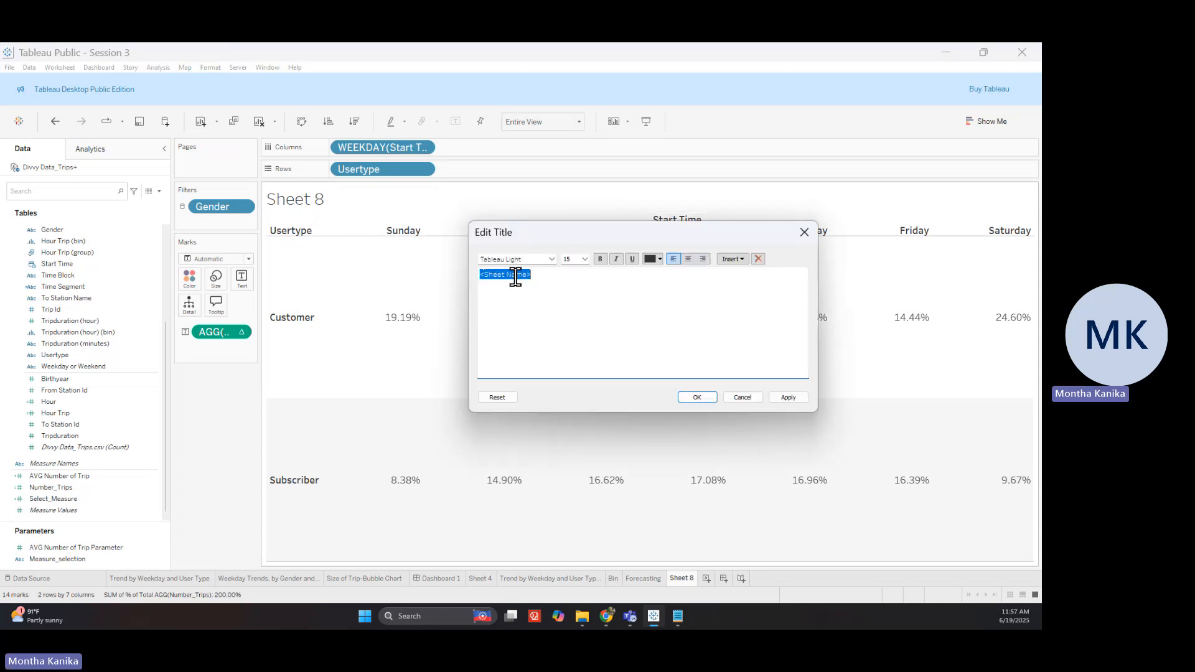
pyautogui.write('Trend by Weekday and User Typ')
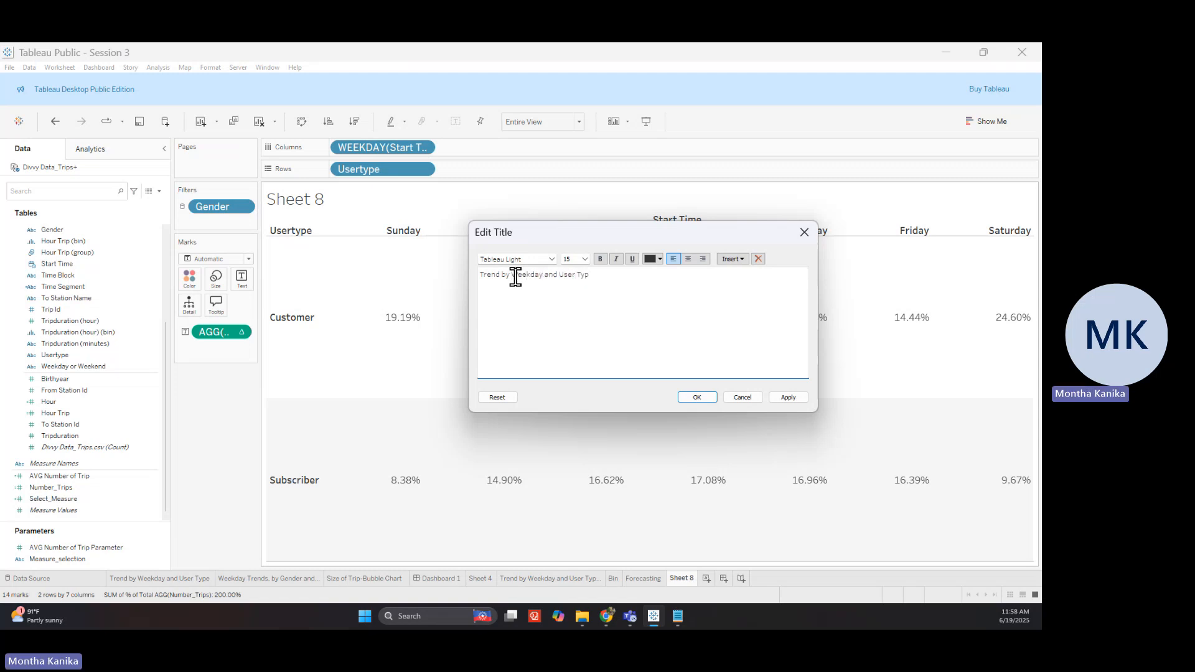
pyautogui.write('e')
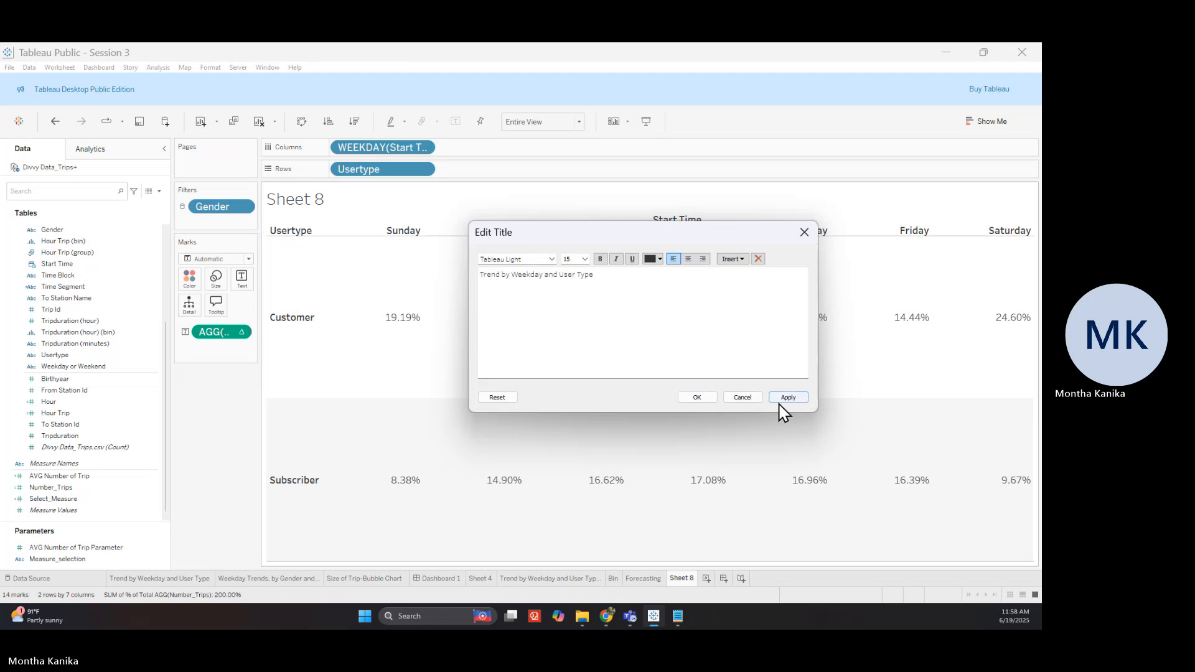
pyautogui.click(787, 398)
pyautogui.click(702, 399)
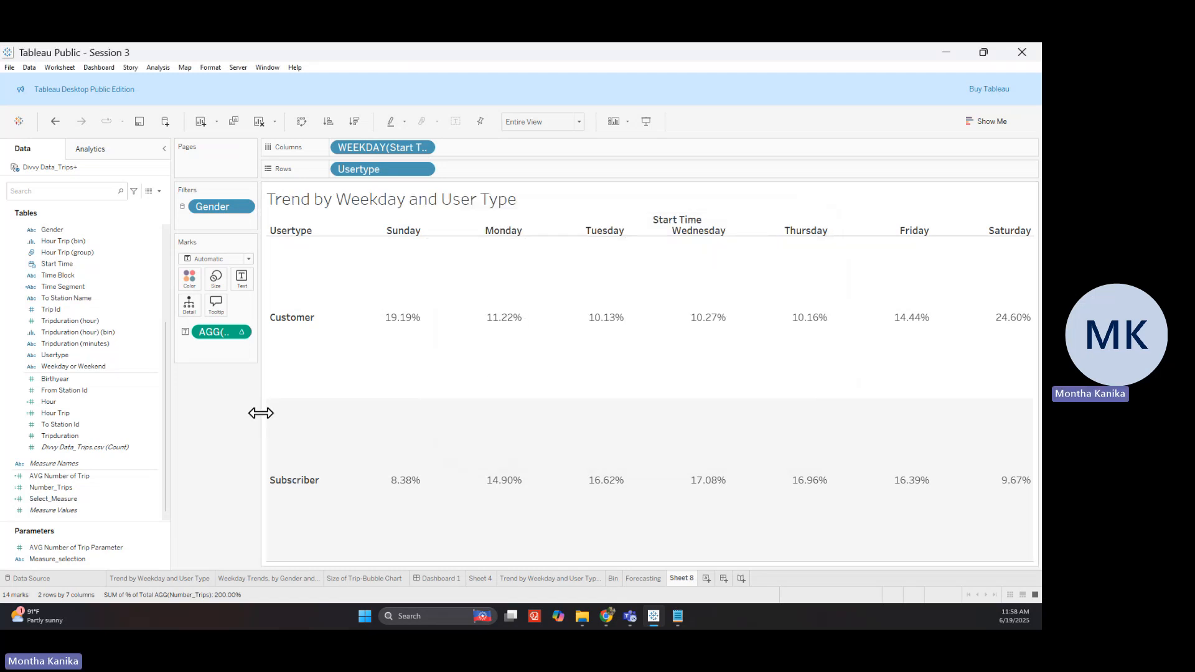
pyautogui.click(179, 579)
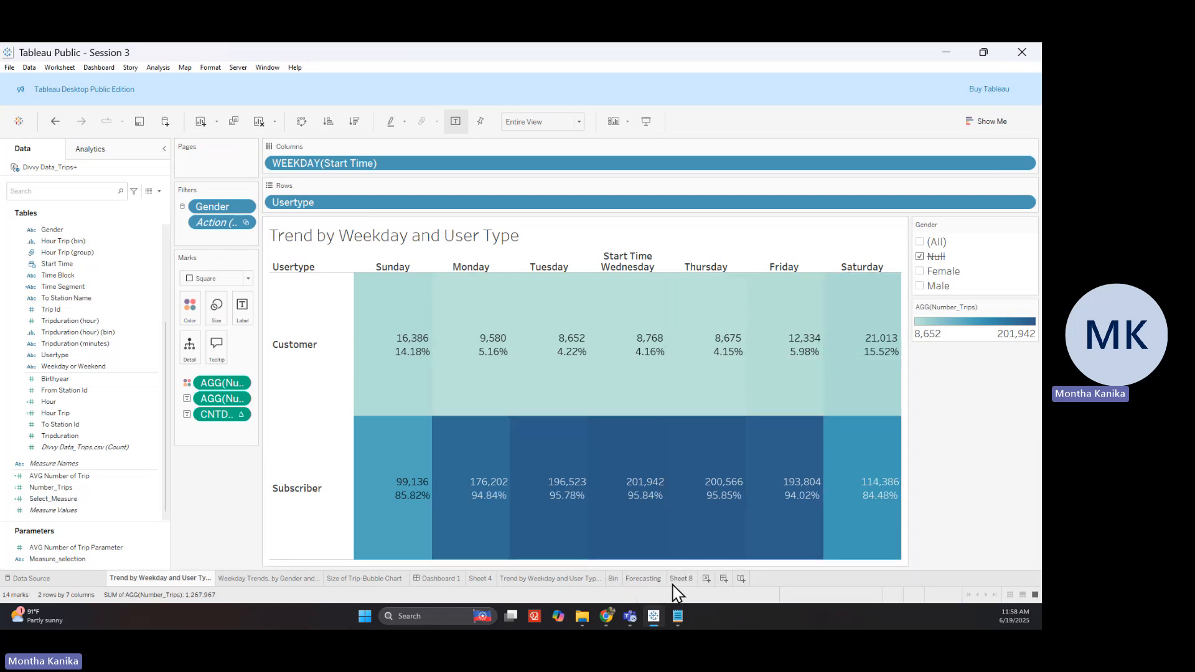
pyautogui.click(681, 579)
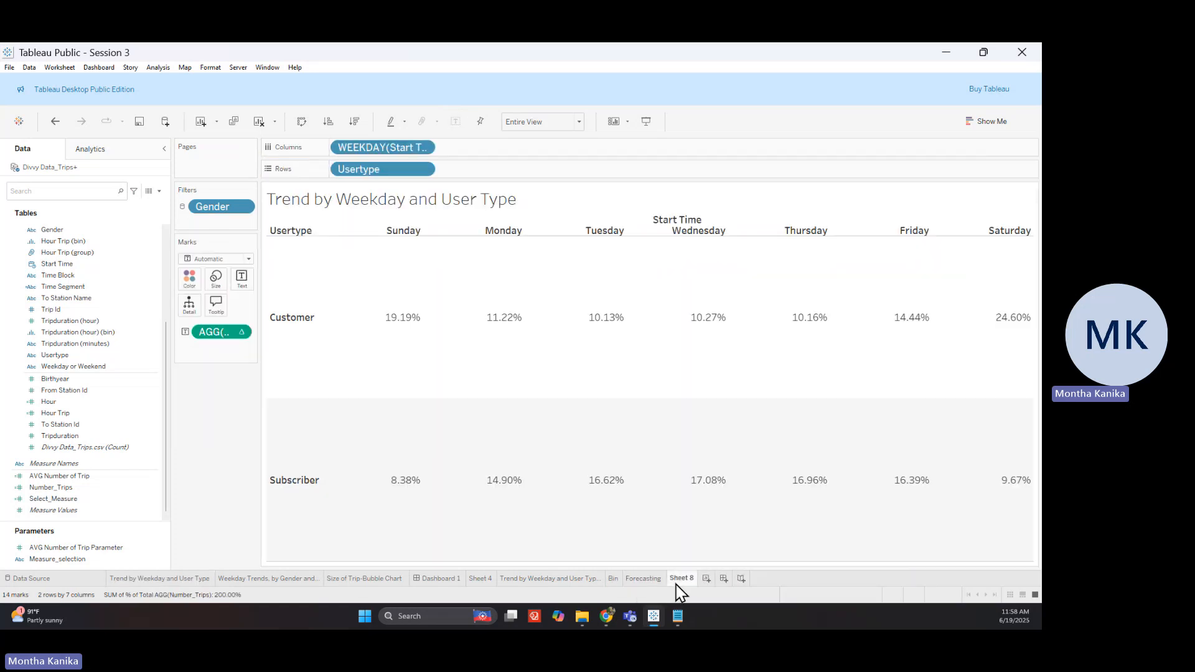
pyautogui.moveTo(680, 591)
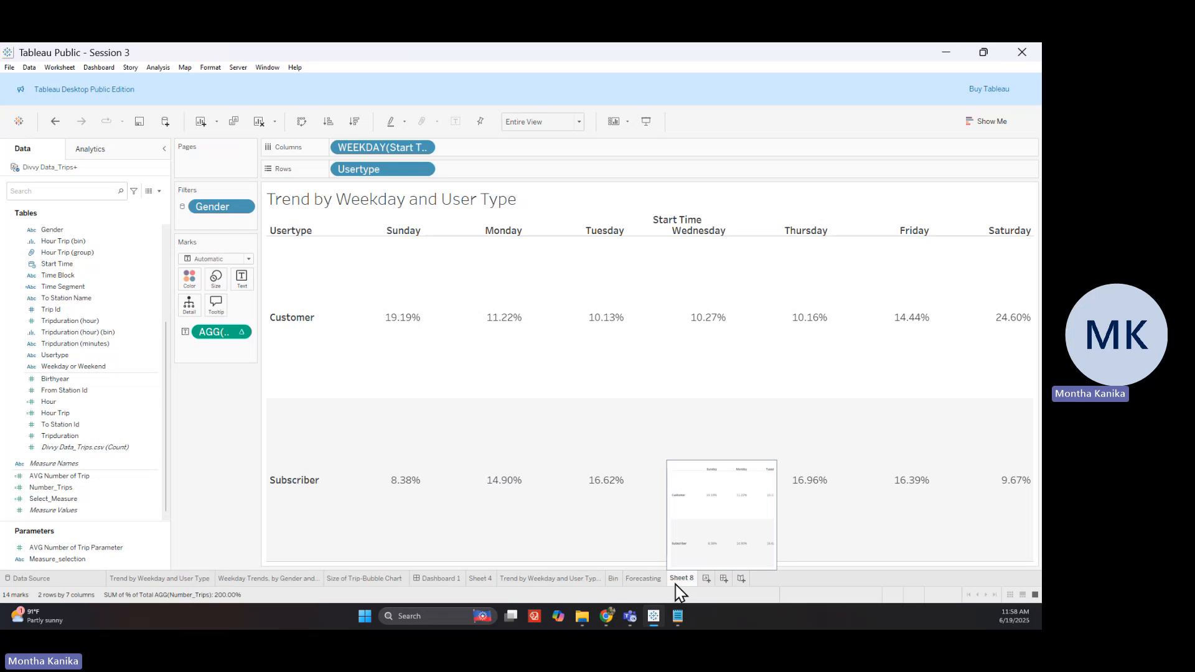
pyautogui.moveTo(438, 481)
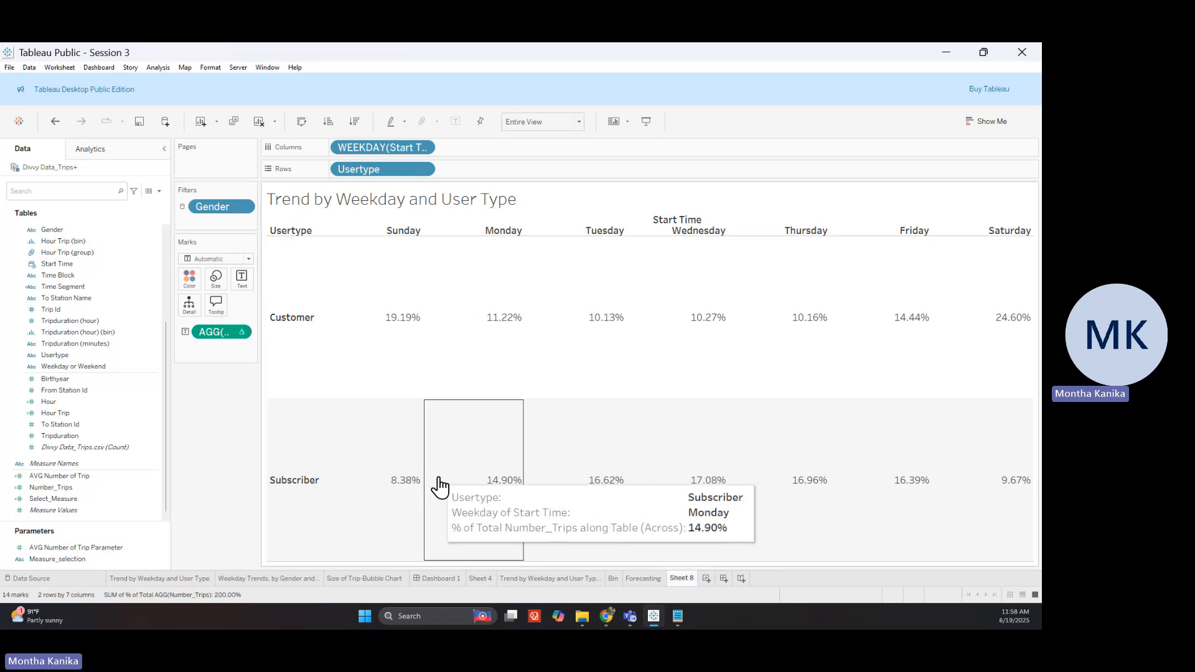
# Color the marks by Number_Trips and change the mark type from Automatic to Square
pyautogui.click(107, 489)
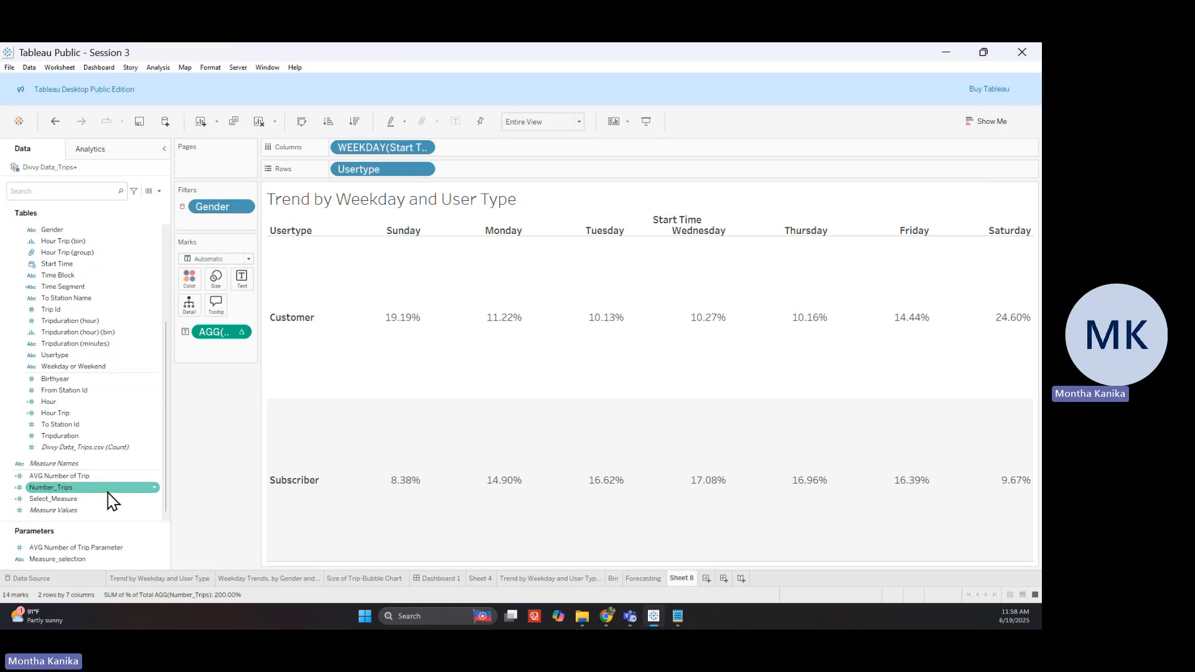
pyautogui.moveTo(111, 500); pyautogui.dragTo(189, 279)
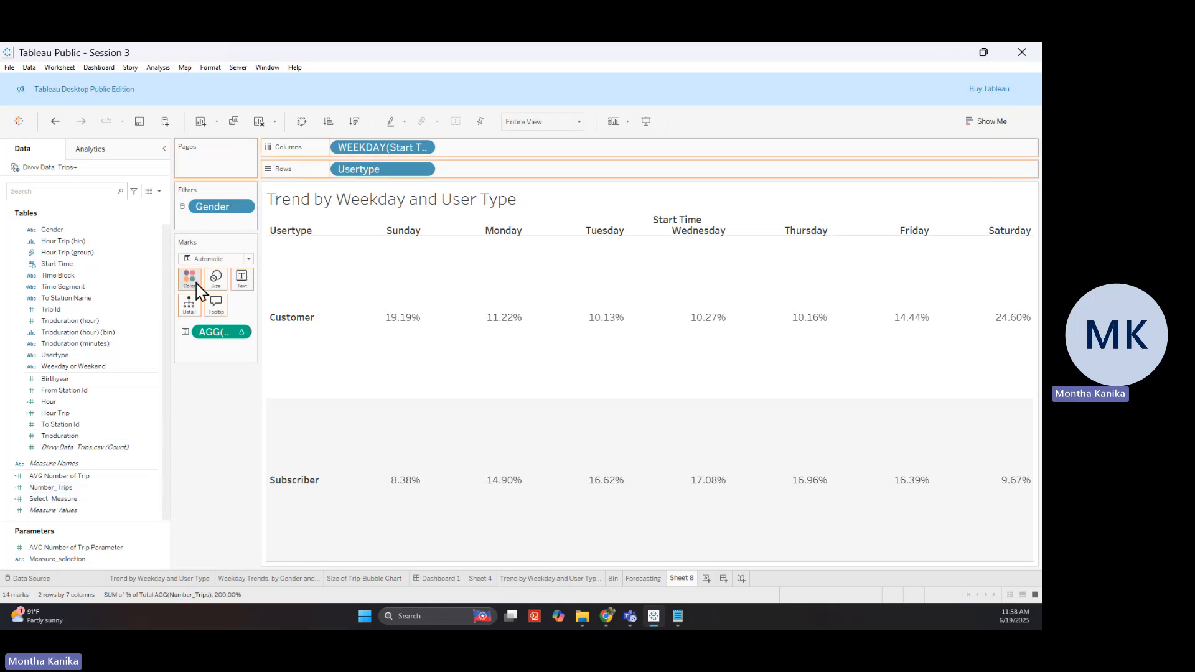
pyautogui.moveTo(525, 454)
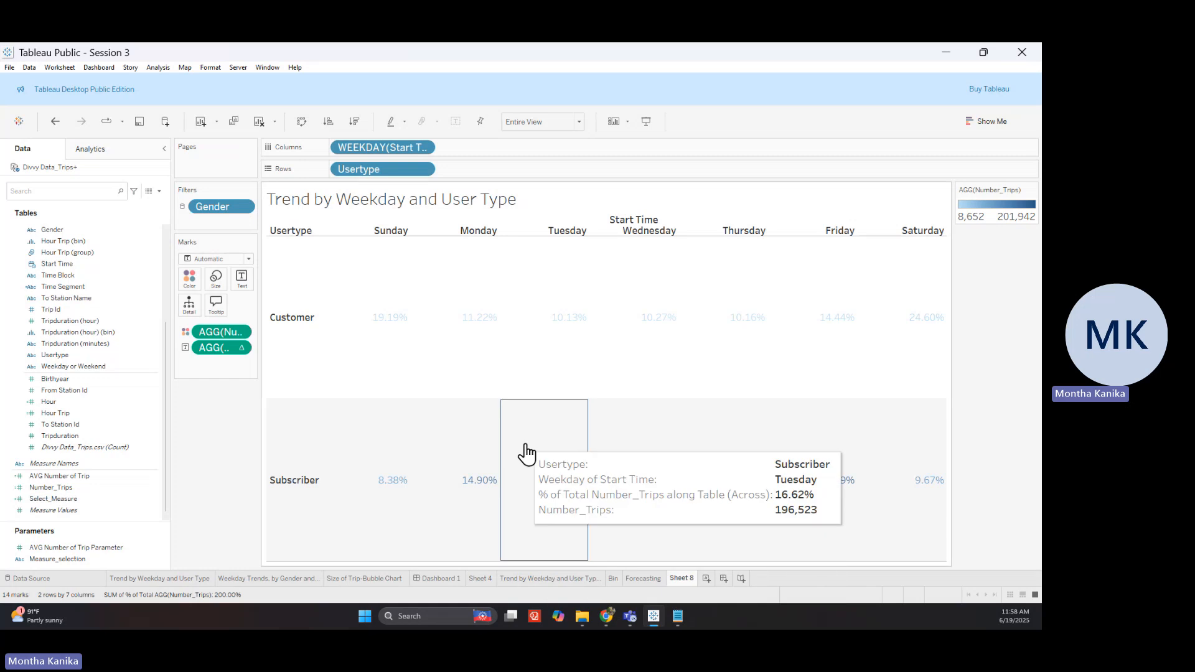
pyautogui.moveTo(488, 495)
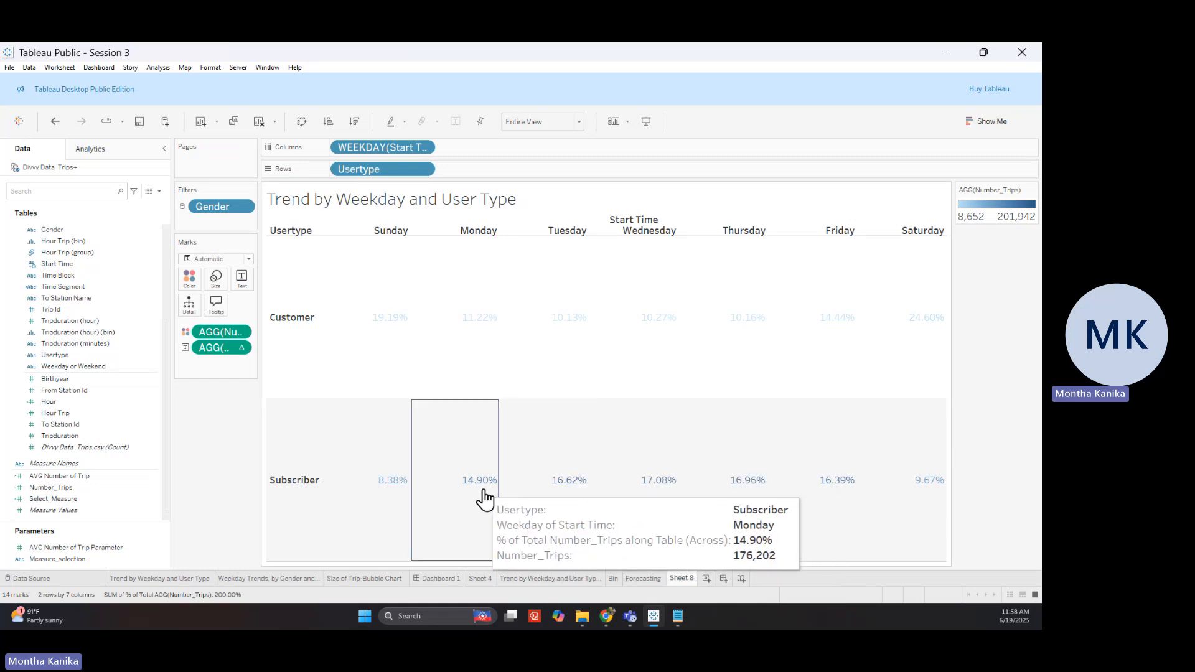
pyautogui.click(218, 259)
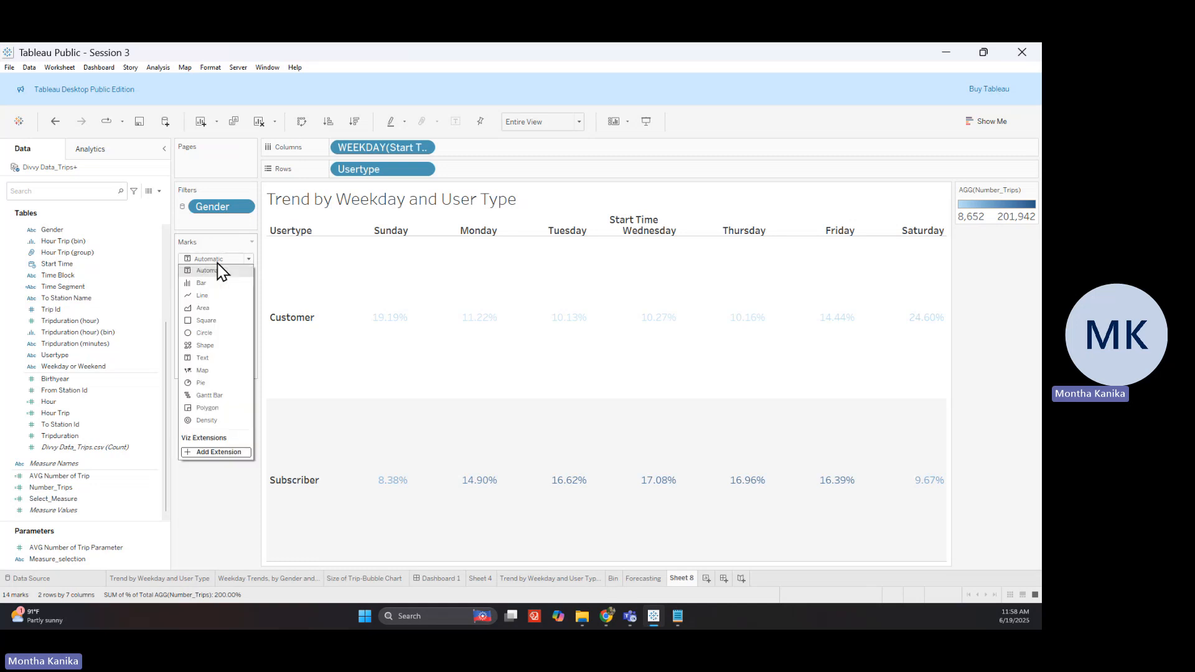
pyautogui.click(220, 321)
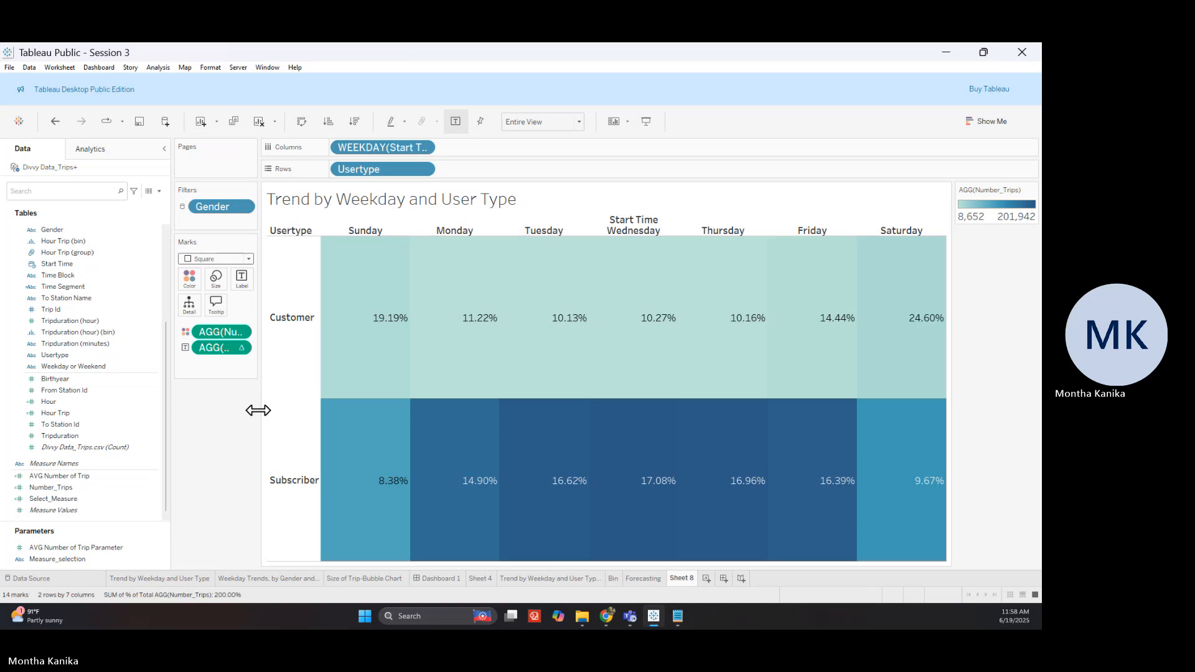
pyautogui.moveTo(515, 483)
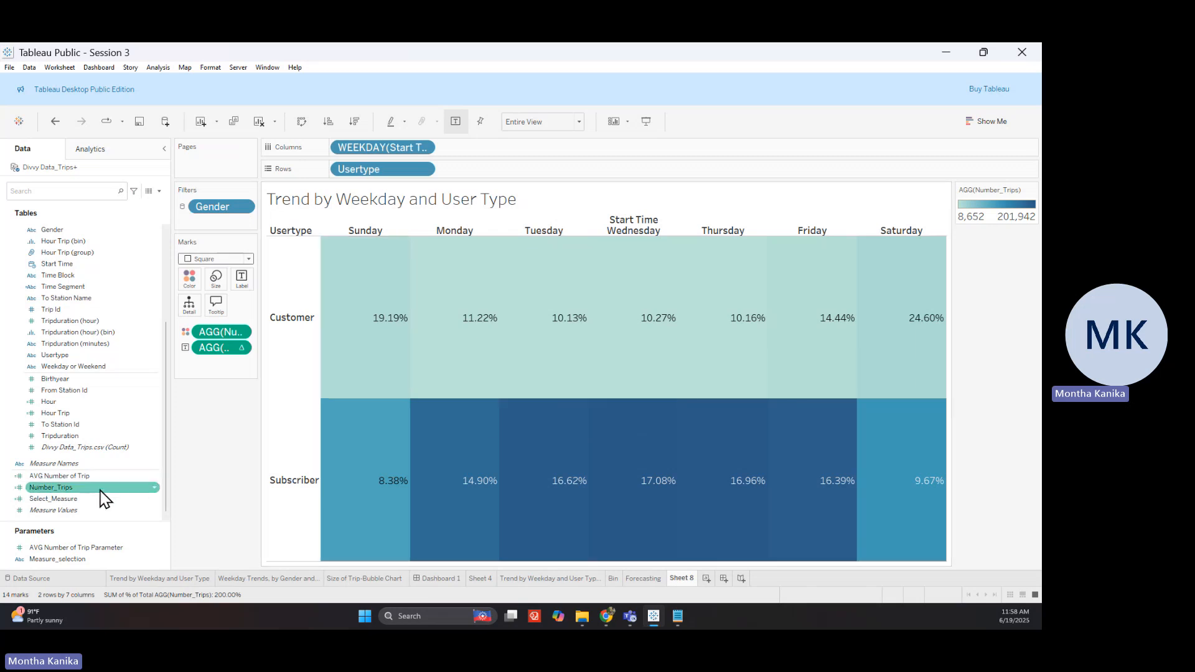
# Add Number_Trips to Label and move it above the percent-of-total label
pyautogui.moveTo(104, 498); pyautogui.dragTo(252, 280)
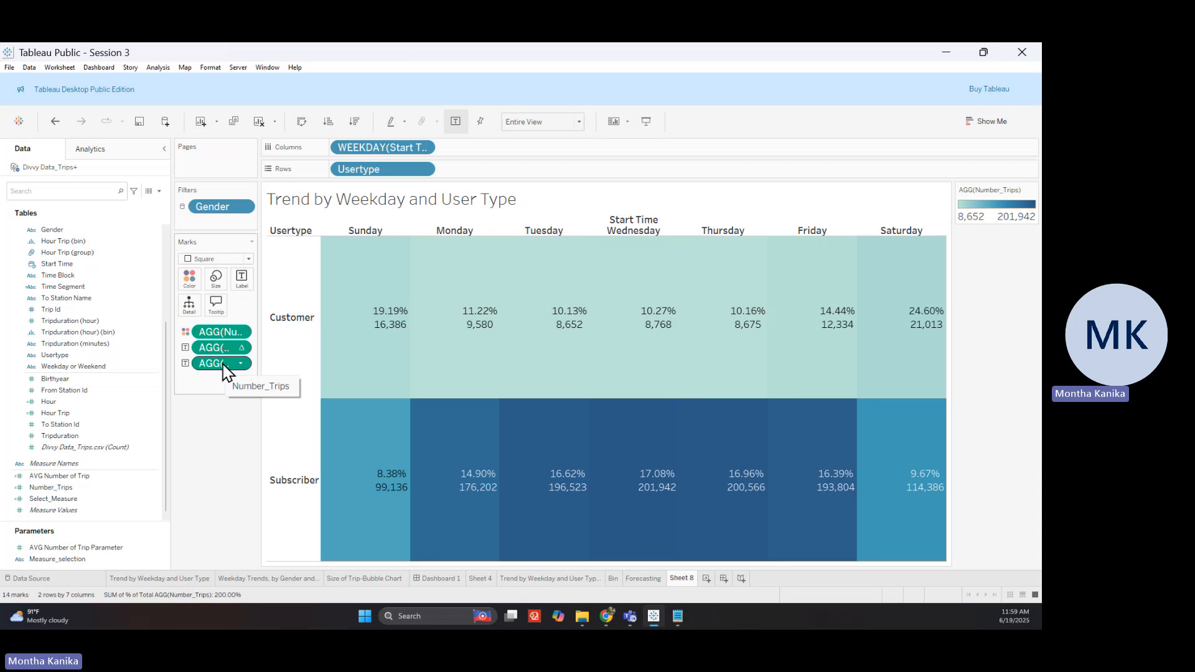
pyautogui.moveTo(218, 353); pyautogui.dragTo(221, 376)
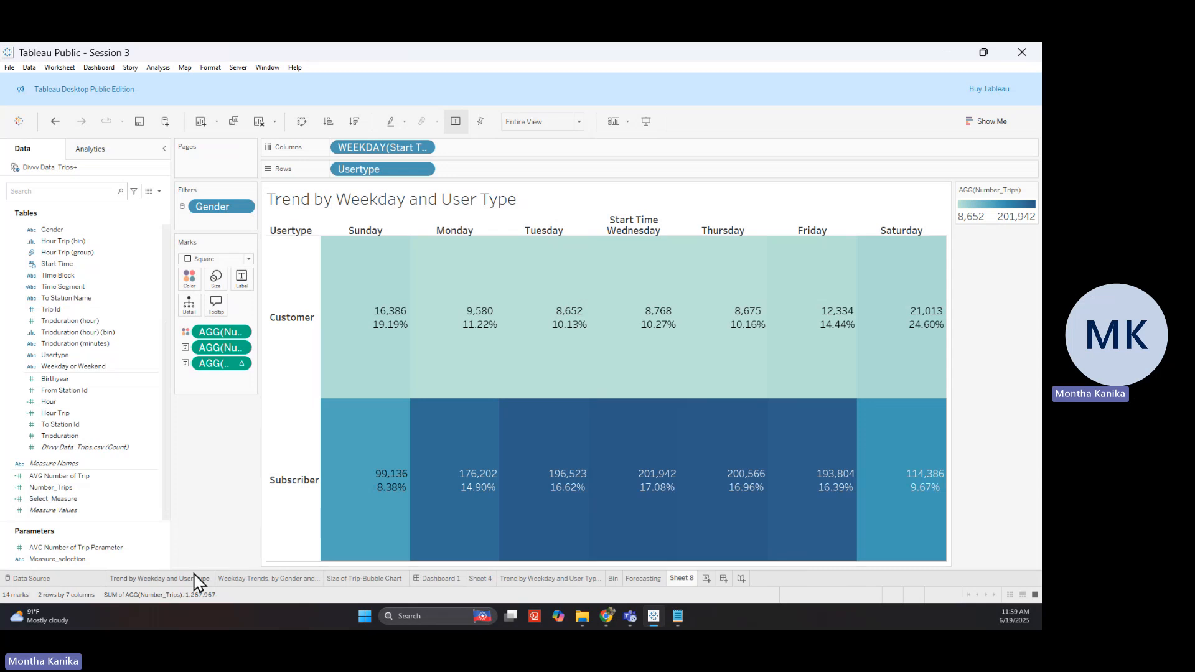
# Rename the Sheet 8 tab to Viz1
pyautogui.moveTo(196, 575)
pyautogui.doubleClick(681, 579)
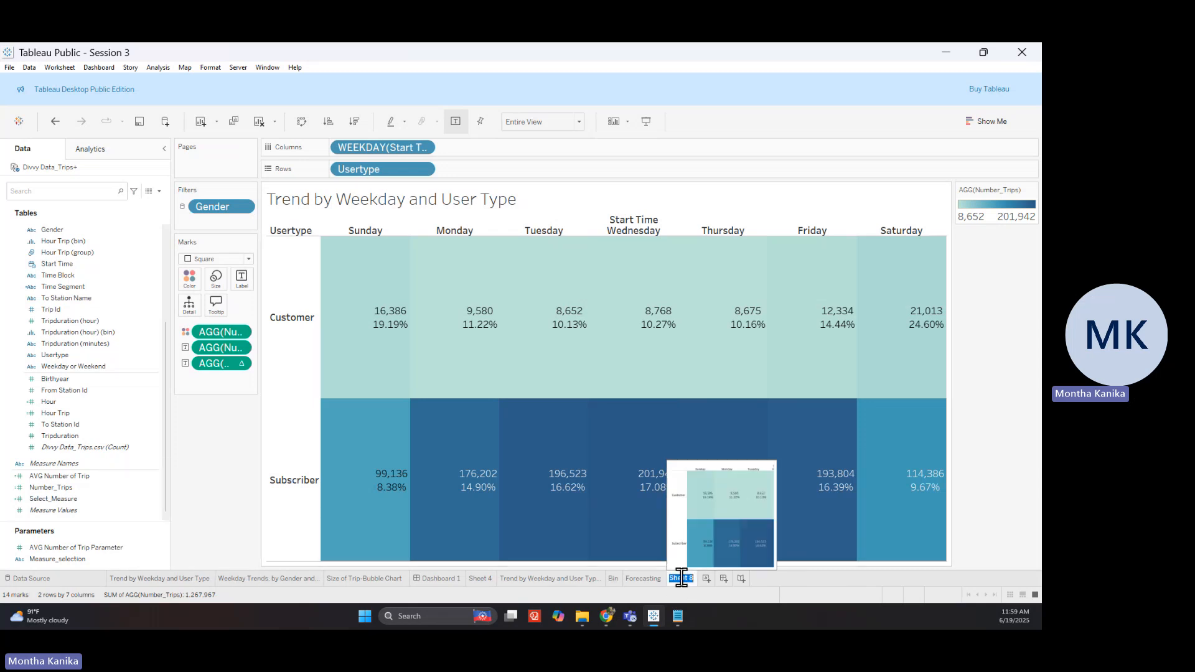
pyautogui.write('Viz1')
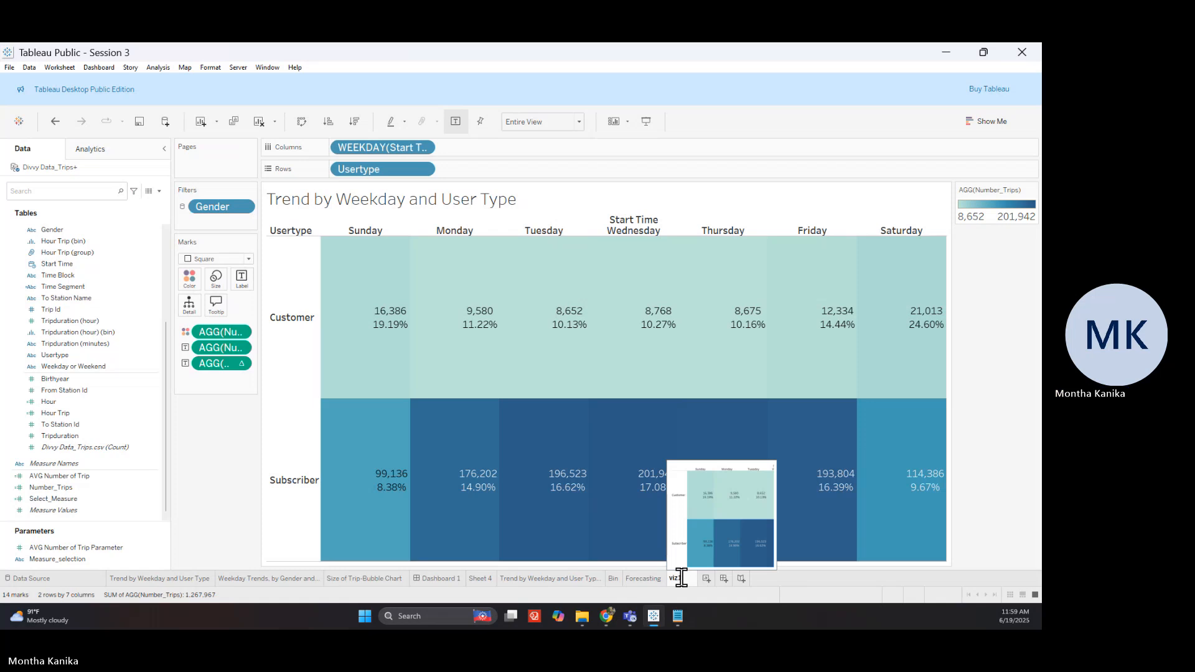
pyautogui.press('Return')
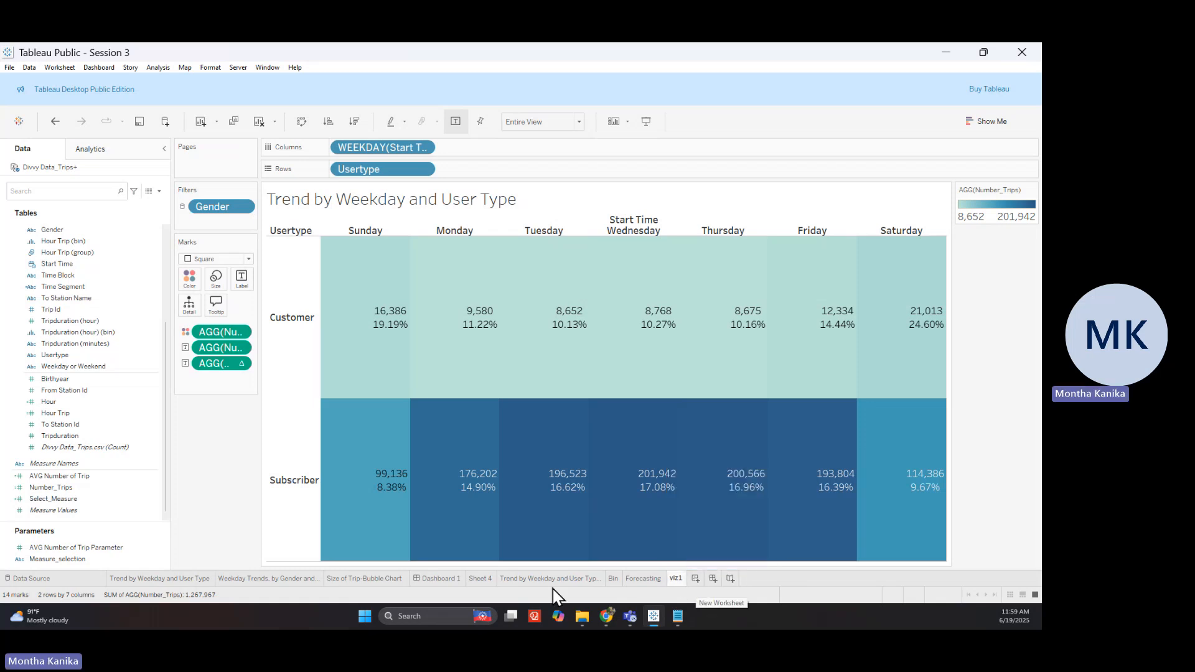
# Switch to the Weekday Trends, by Gender and Time Segment sheet
pyautogui.click(290, 579)
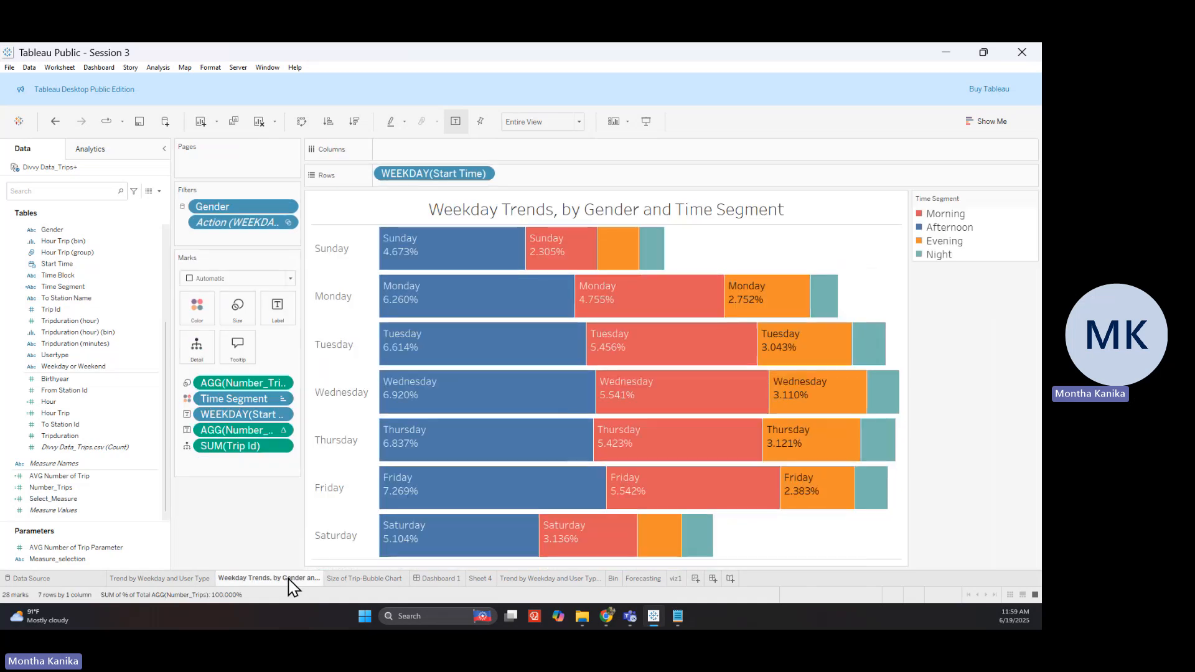
pyautogui.moveTo(292, 587)
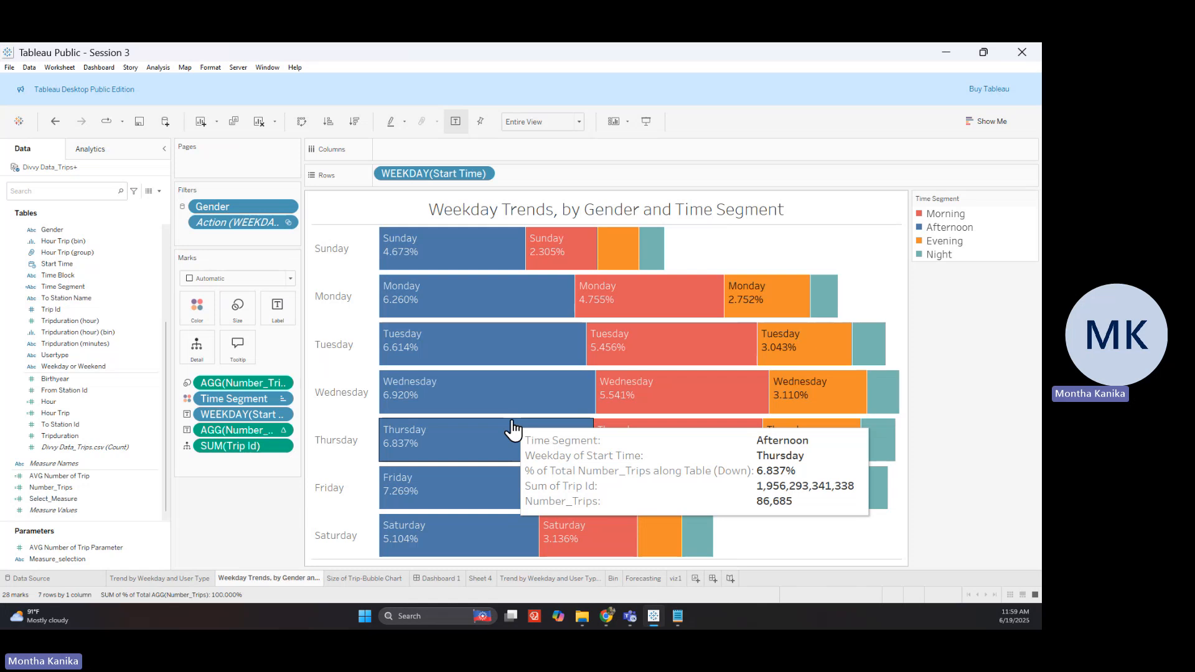
pyautogui.moveTo(617, 360)
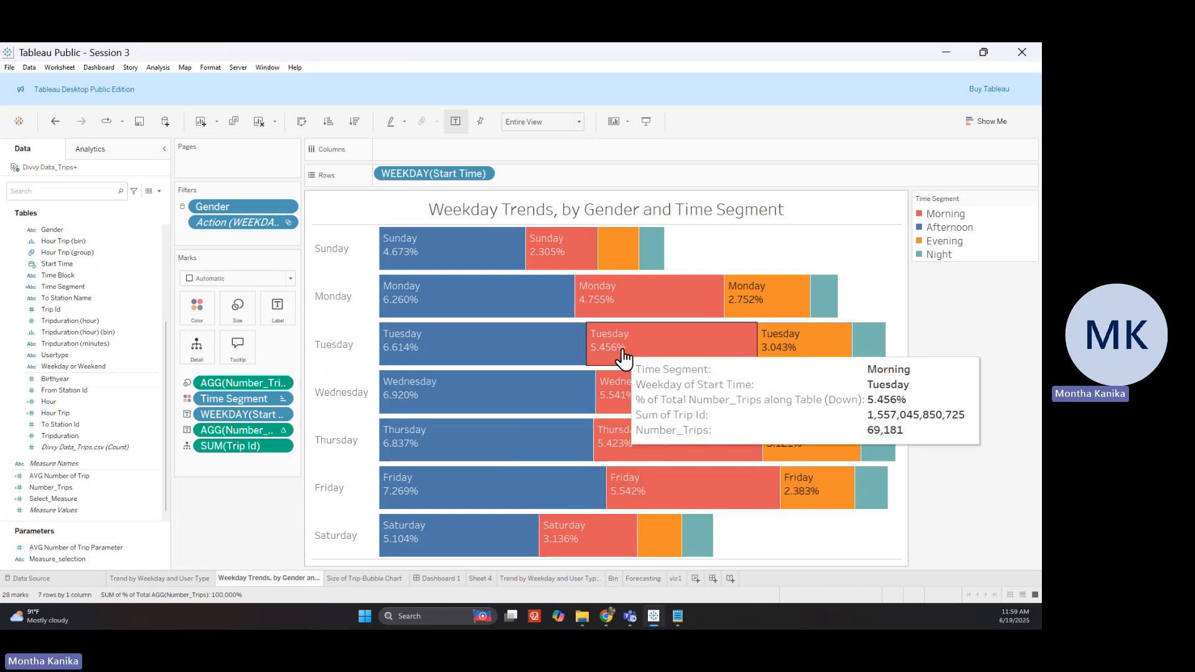
# Add a new worksheet and rename its tab to viz 2
pyautogui.click(700, 582)
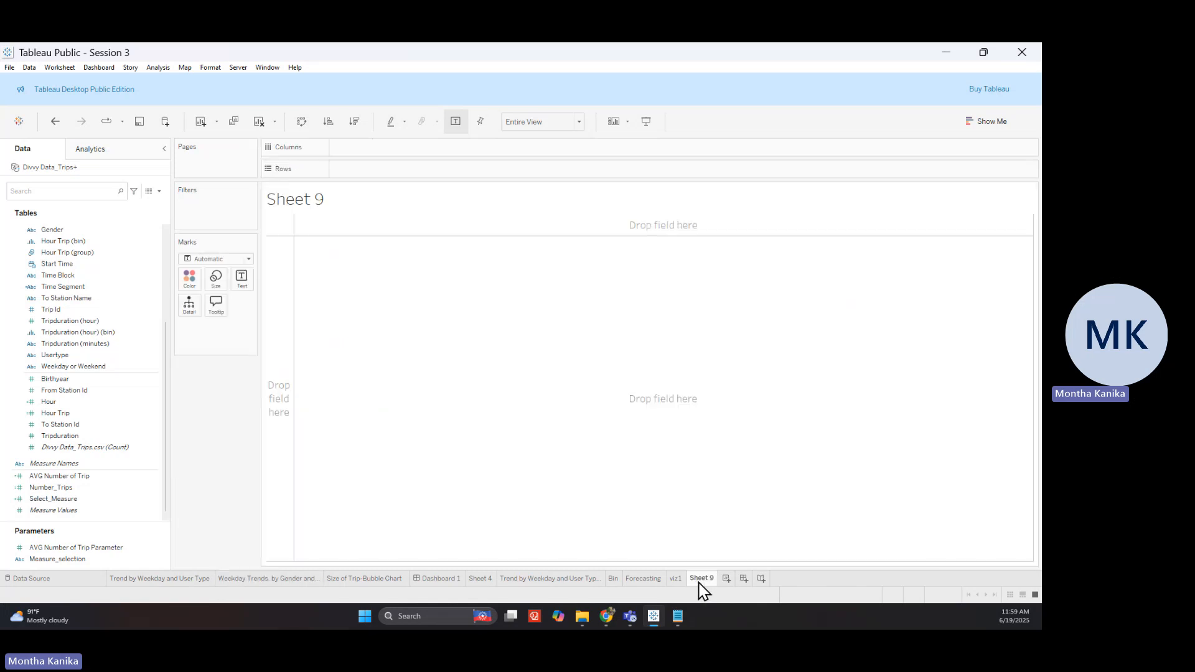
pyautogui.doubleClick(699, 580)
pyautogui.write('v')
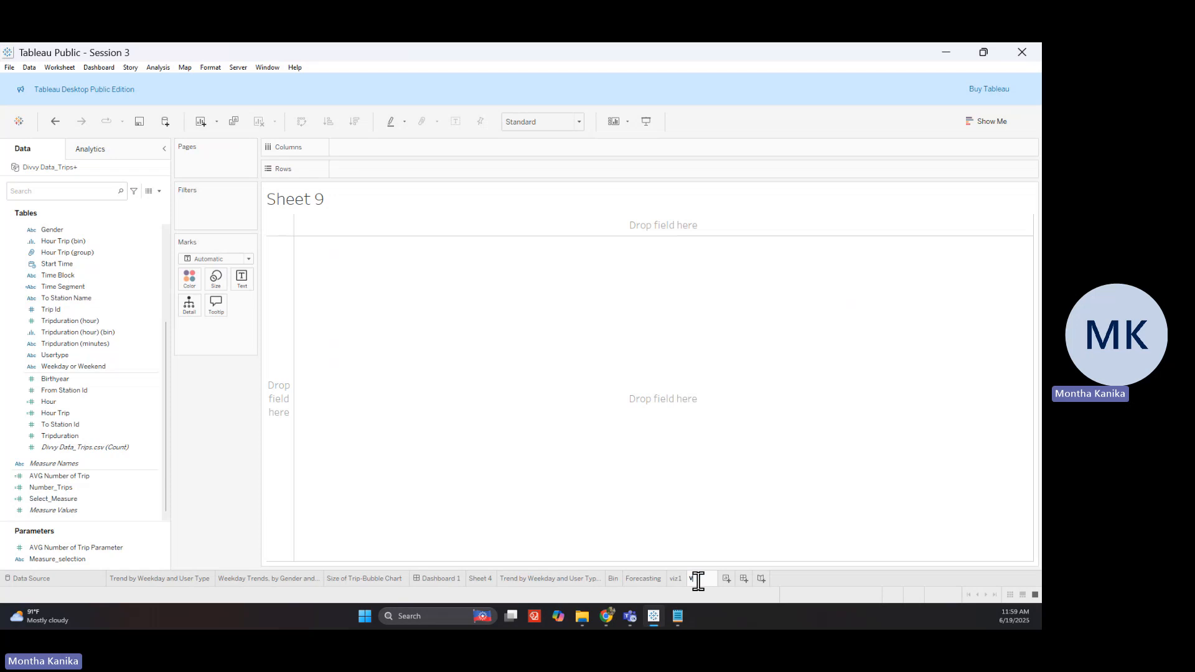
pyautogui.write('iz 2')
pyautogui.press('Return')
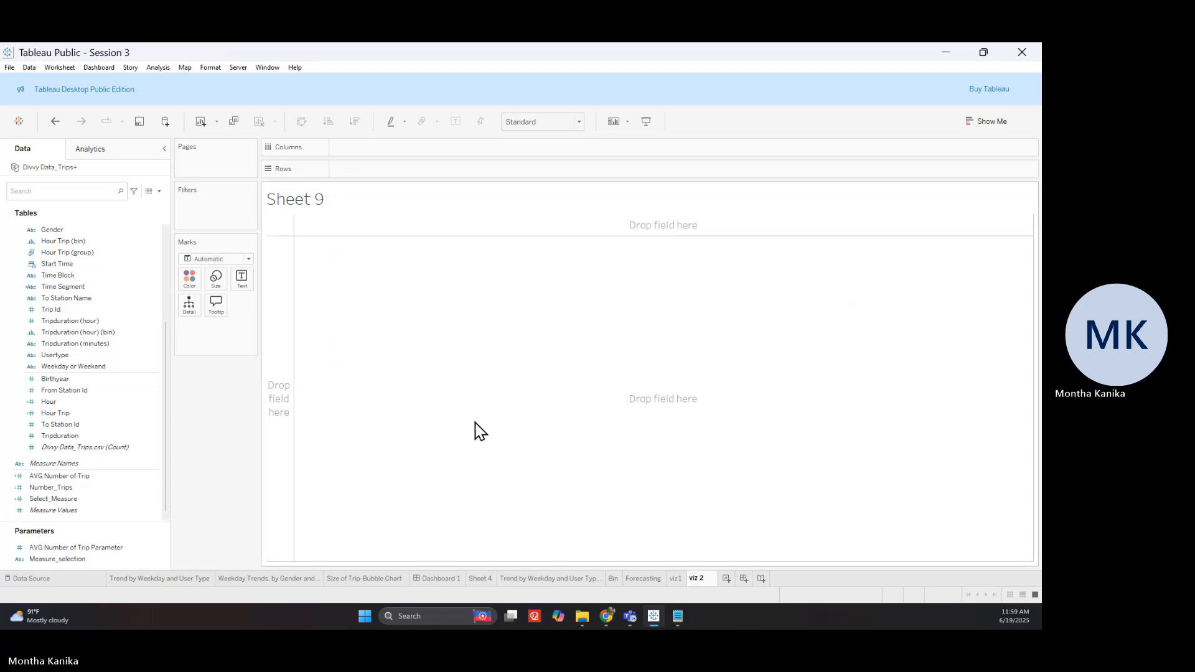
# Title the sheet 'Trend by Weekday , User Type, Gender, adn Time Block'
pyautogui.doubleClick(314, 208)
pyautogui.tripleClick(541, 284)
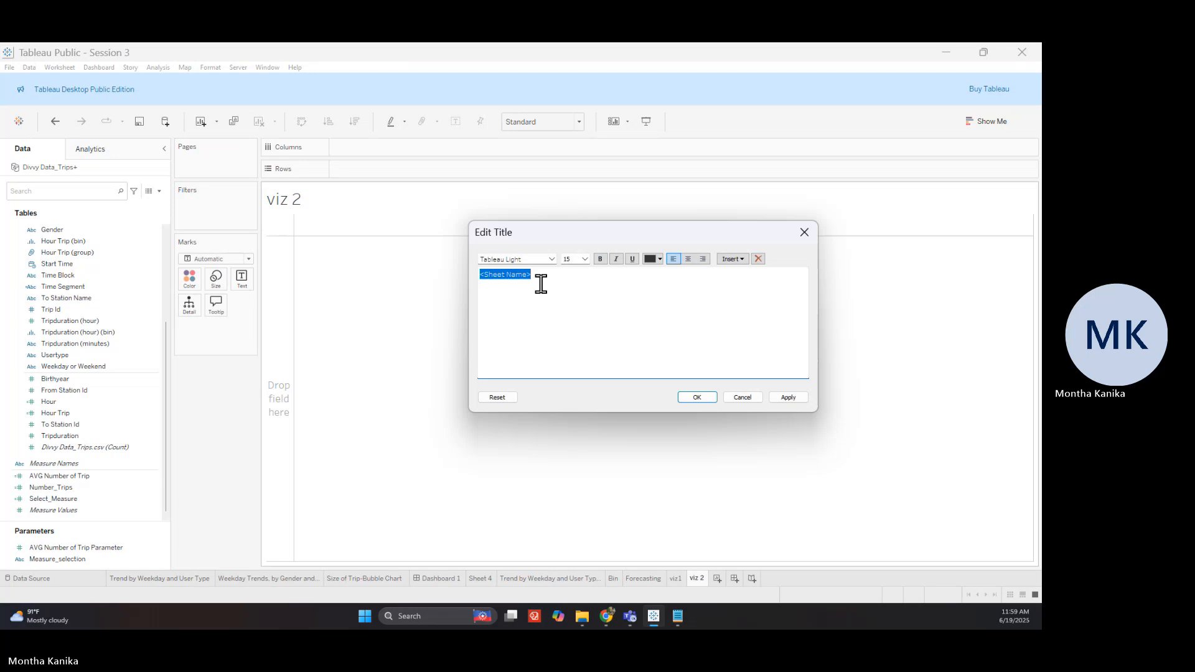
pyautogui.write('Trend by Wee')
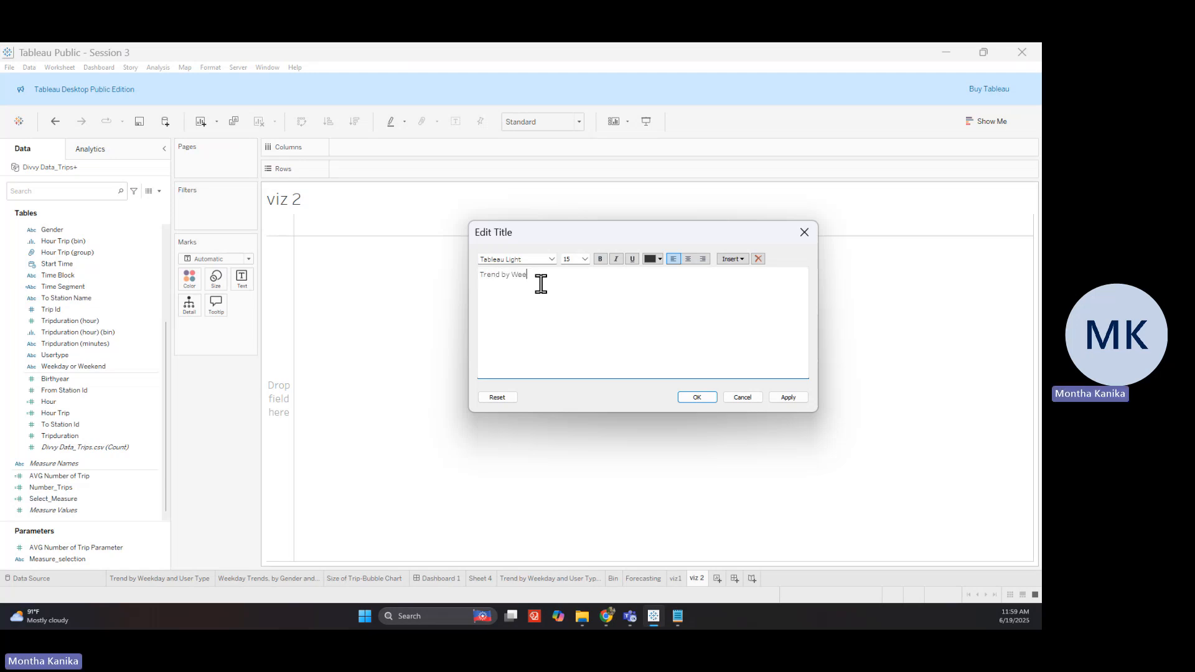
pyautogui.write('kday and')
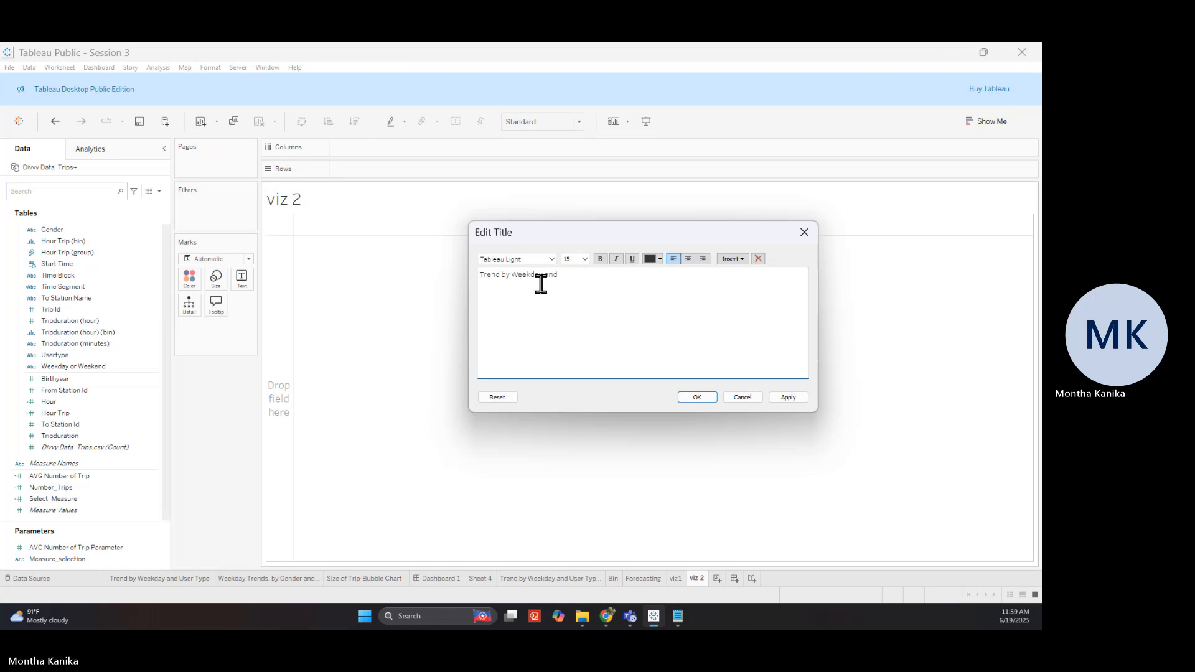
pyautogui.press('BackSpace')
pyautogui.press('BackSpace')
pyautogui.press('BackSpace')
pyautogui.write(', User Type, Gnd')
pyautogui.press('BackSpace')
pyautogui.press('BackSpace')
pyautogui.write('ender, adn Time')
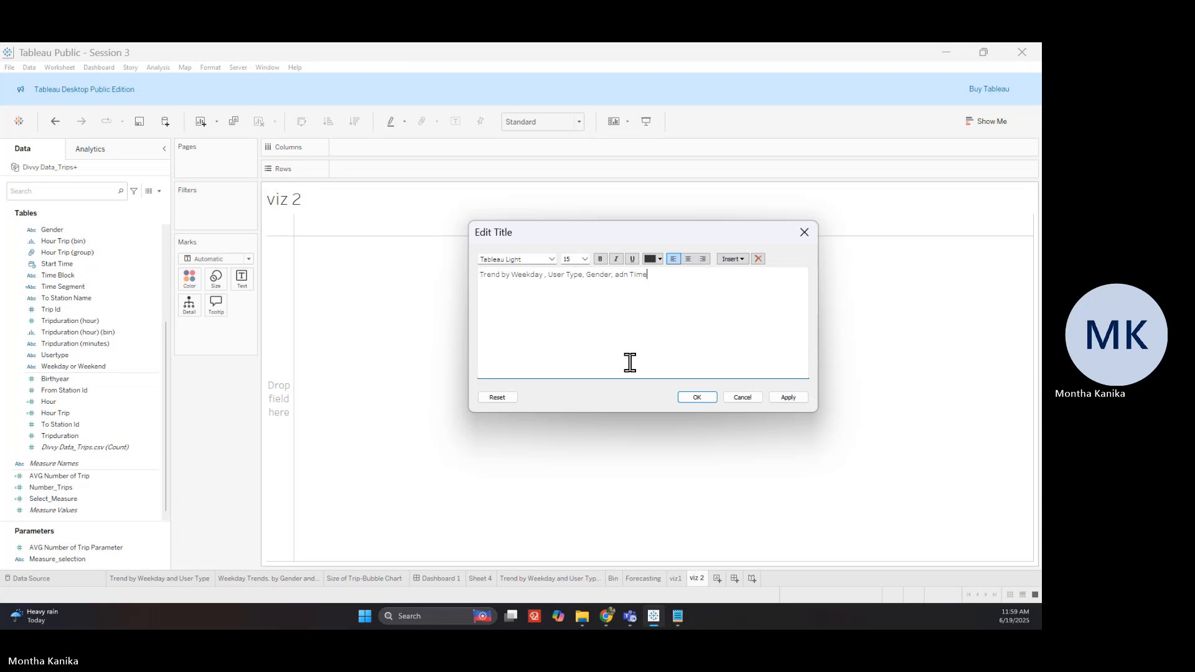
pyautogui.write(' Block')
pyautogui.click(785, 400)
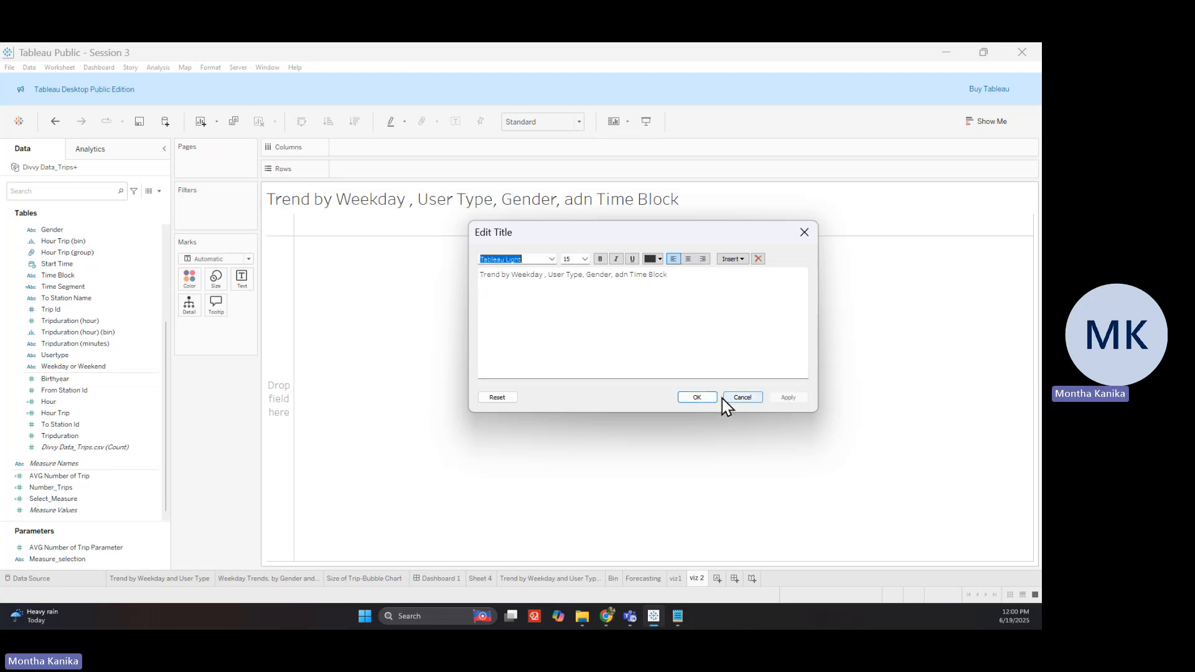
pyautogui.click(696, 399)
# Check the Size of Trip-Bubble Chart and Weekday Trends by Gender sheets
pyautogui.rightClick(409, 202)
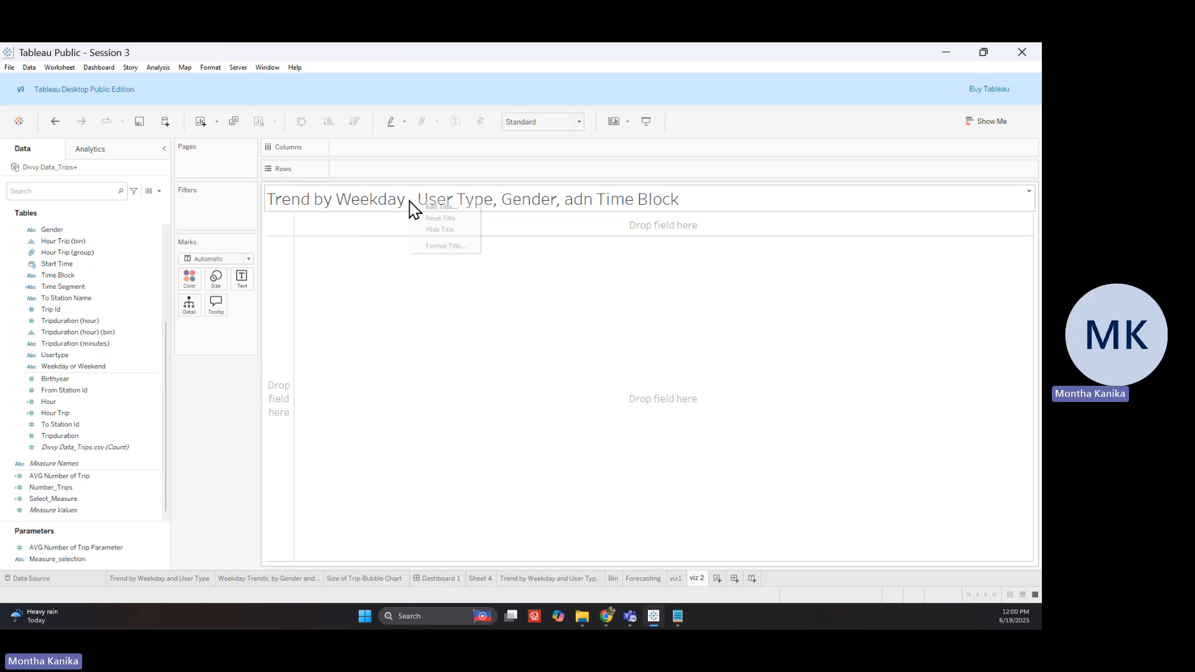
pyautogui.click(224, 415)
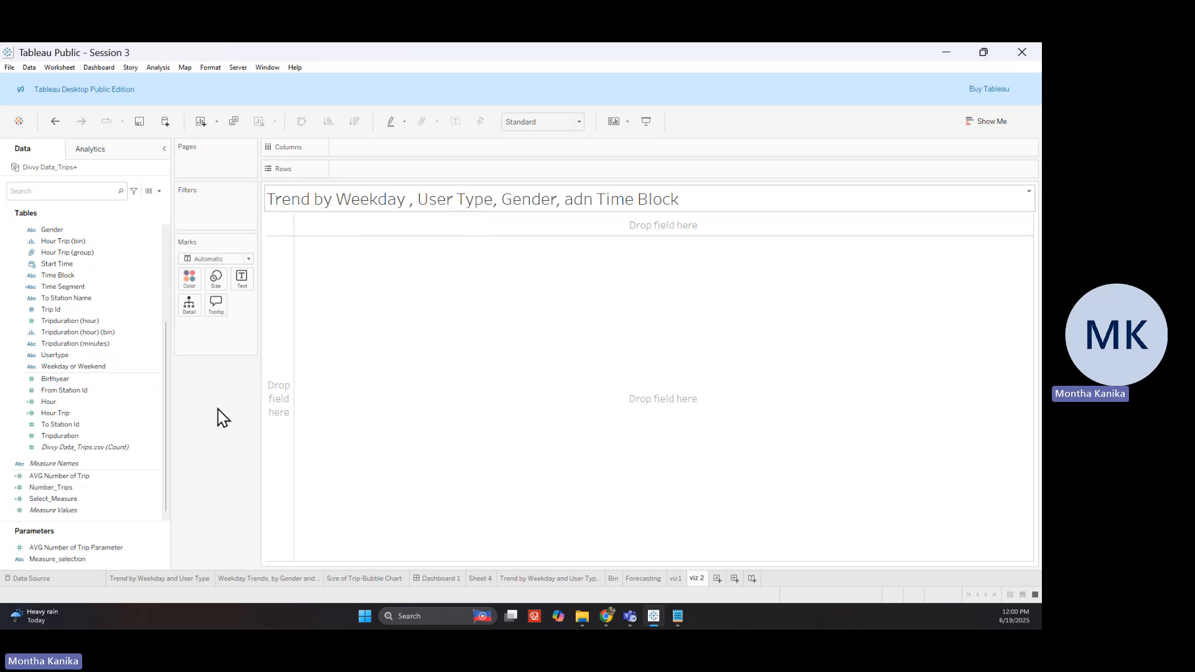
pyautogui.click(336, 580)
pyautogui.click(300, 583)
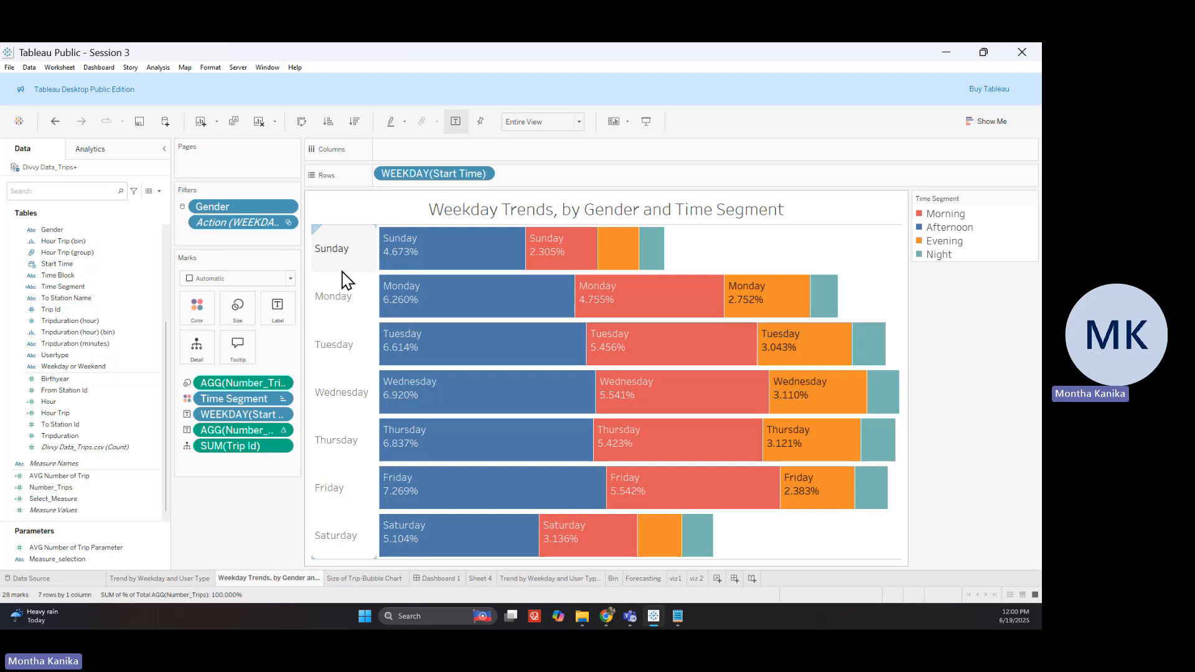
# Read the Weekday Trends bar tooltips, then return to the viz 2 sheet
pyautogui.moveTo(419, 275)
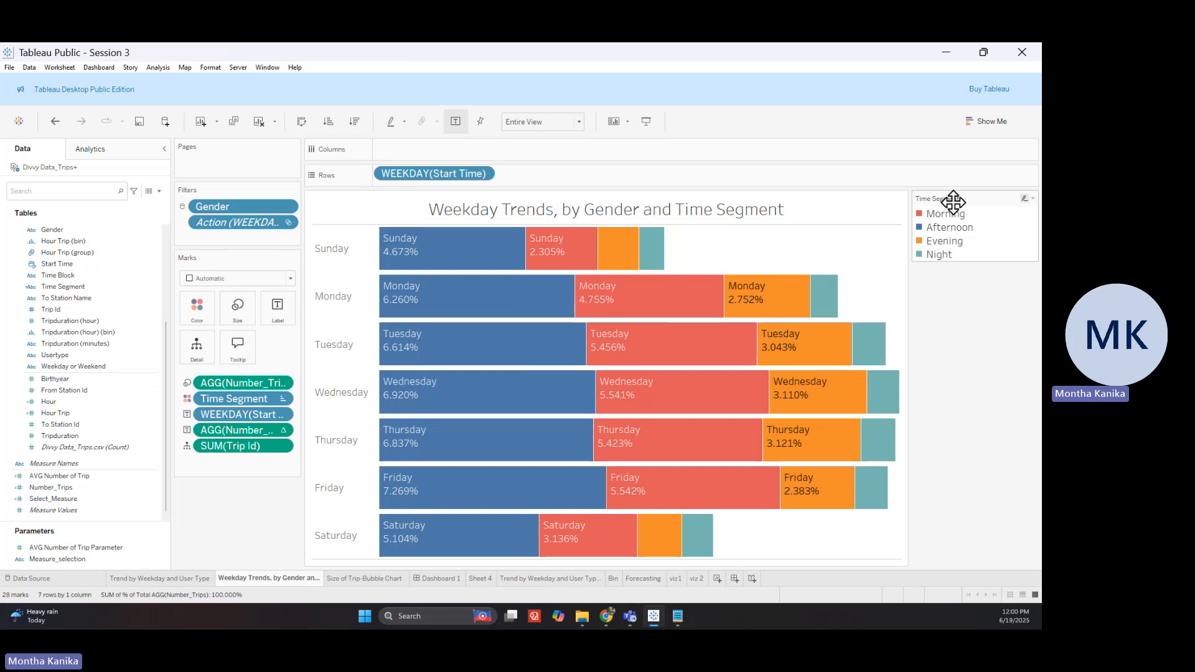
pyautogui.moveTo(567, 274)
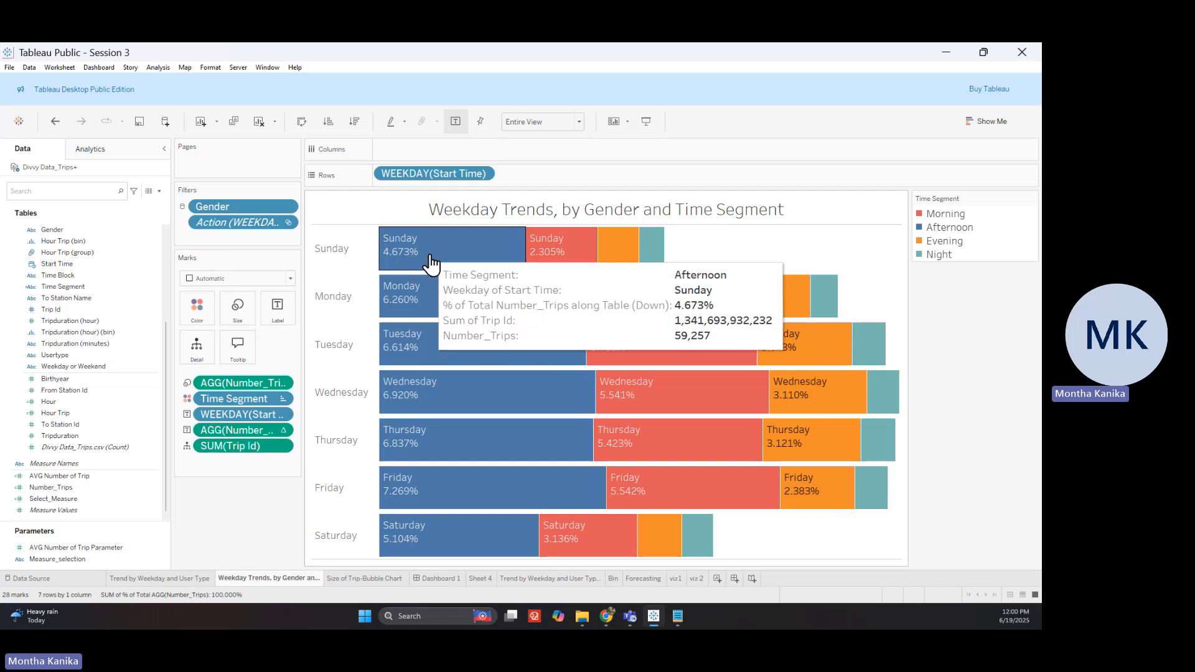
pyautogui.click(693, 581)
# Create a new calculated field from Start Time and clear its prefilled reference
pyautogui.click(93, 436)
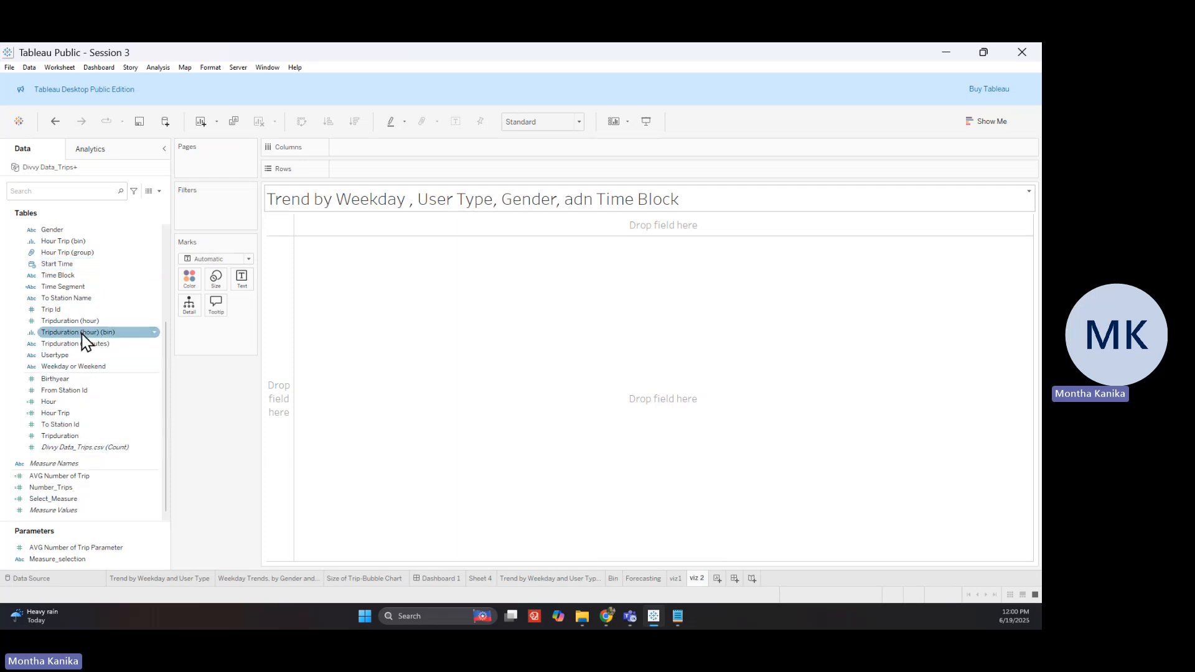
pyautogui.rightClick(73, 272)
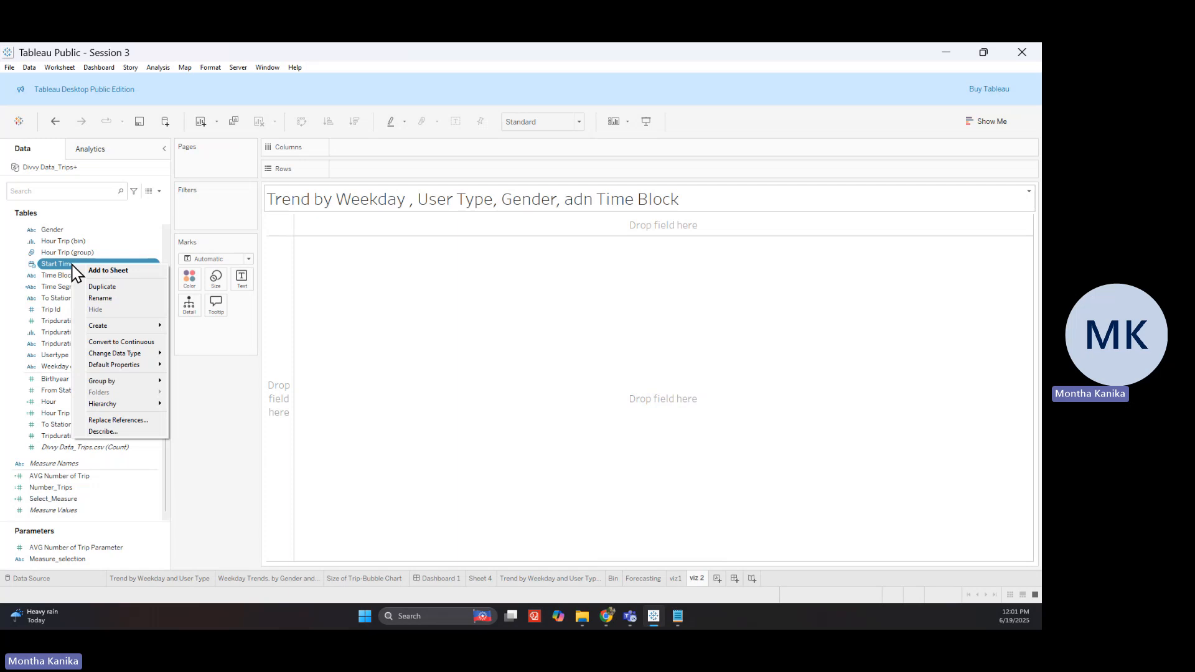
pyautogui.moveTo(130, 330)
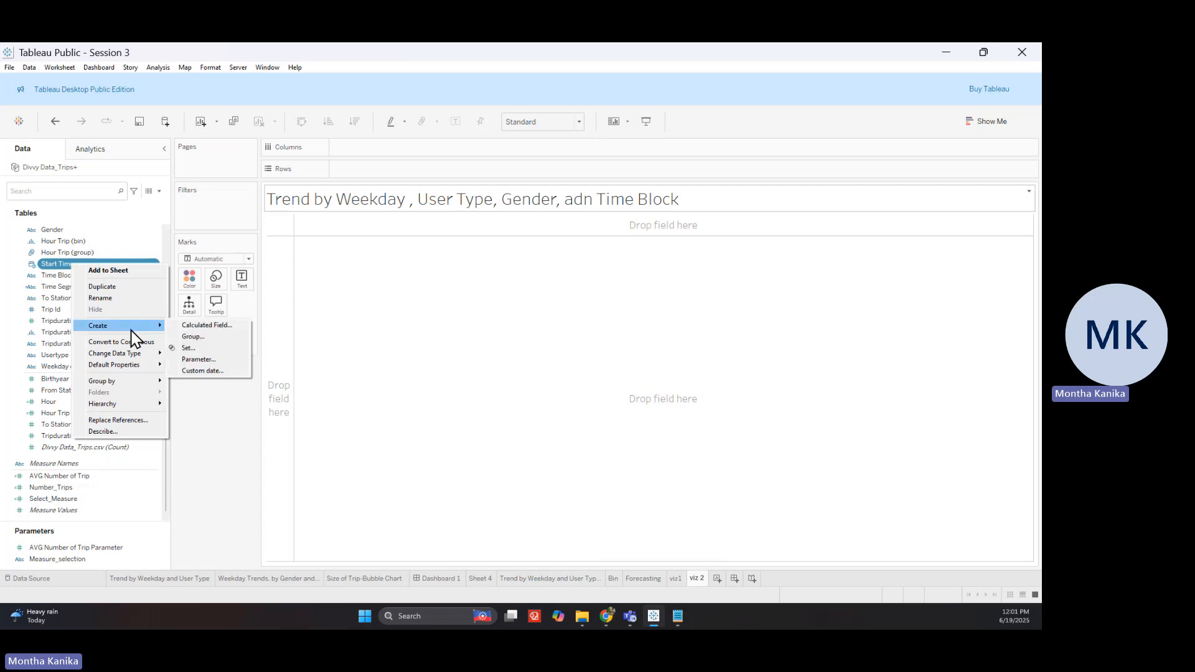
pyautogui.click(203, 325)
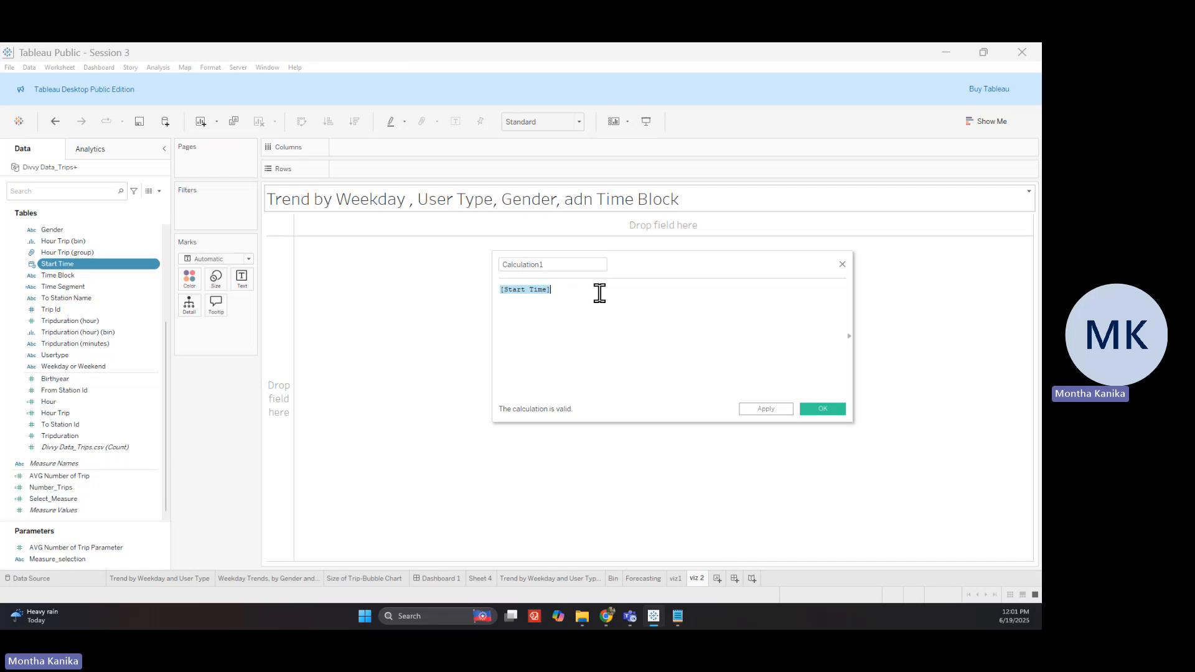
pyautogui.tripleClick(600, 294)
# Add comment lines '//9pm-6am night', '//6am-12 morning', '12-5 afternoon' and '5-9pm evening'
pyautogui.write('//')
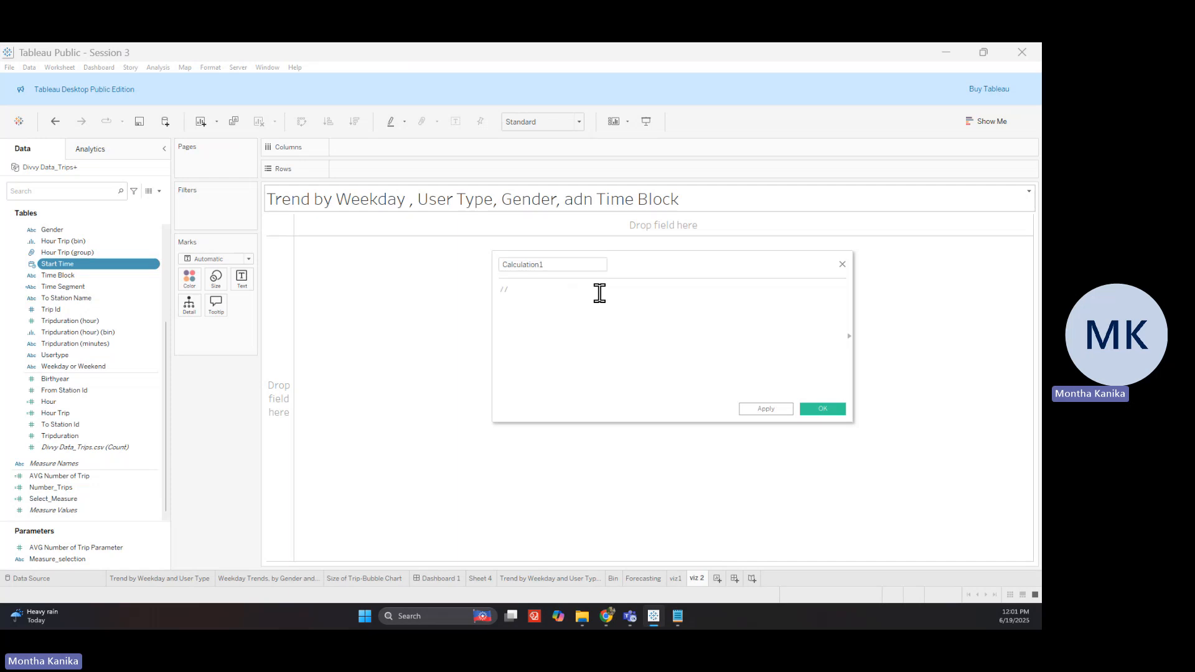
pyautogui.write('9pm-6am night')
pyautogui.press('Return')
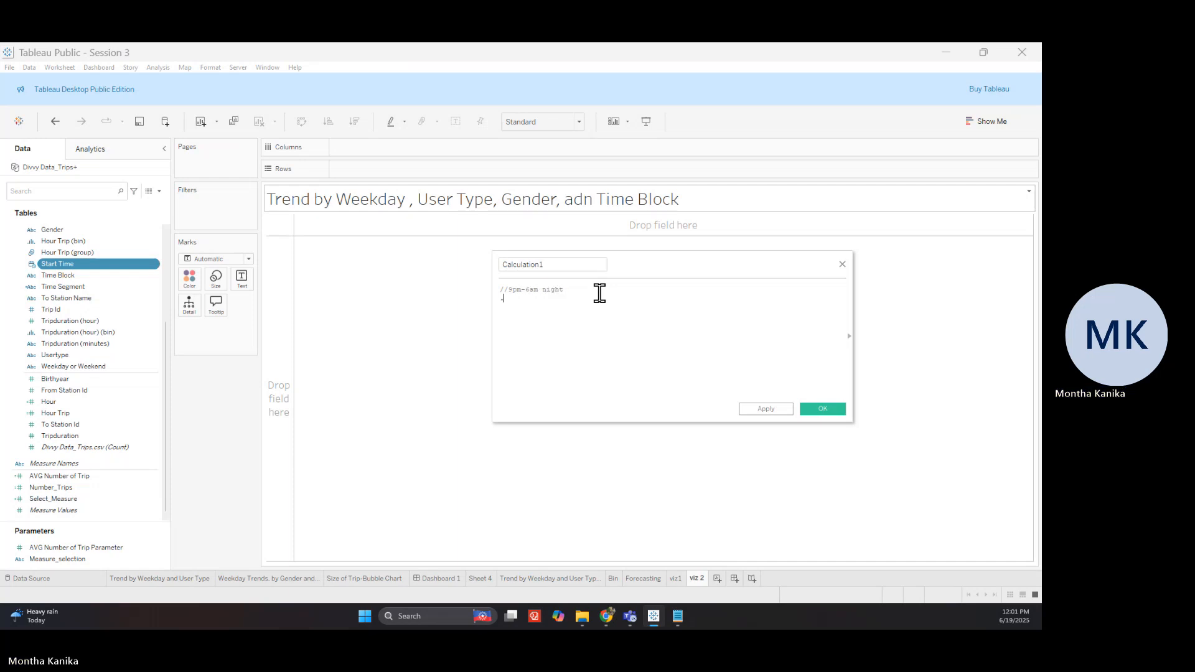
pyautogui.write('//')
pyautogui.press('BackSpace')
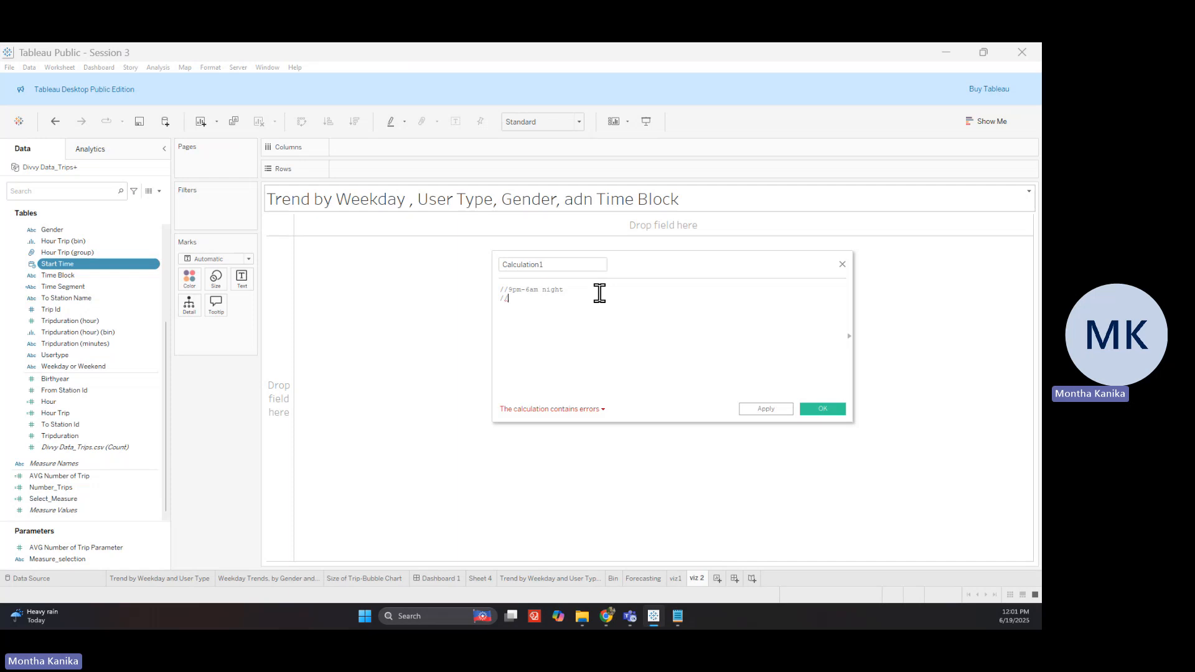
pyautogui.write('/6am-12 morning')
pyautogui.press('Return')
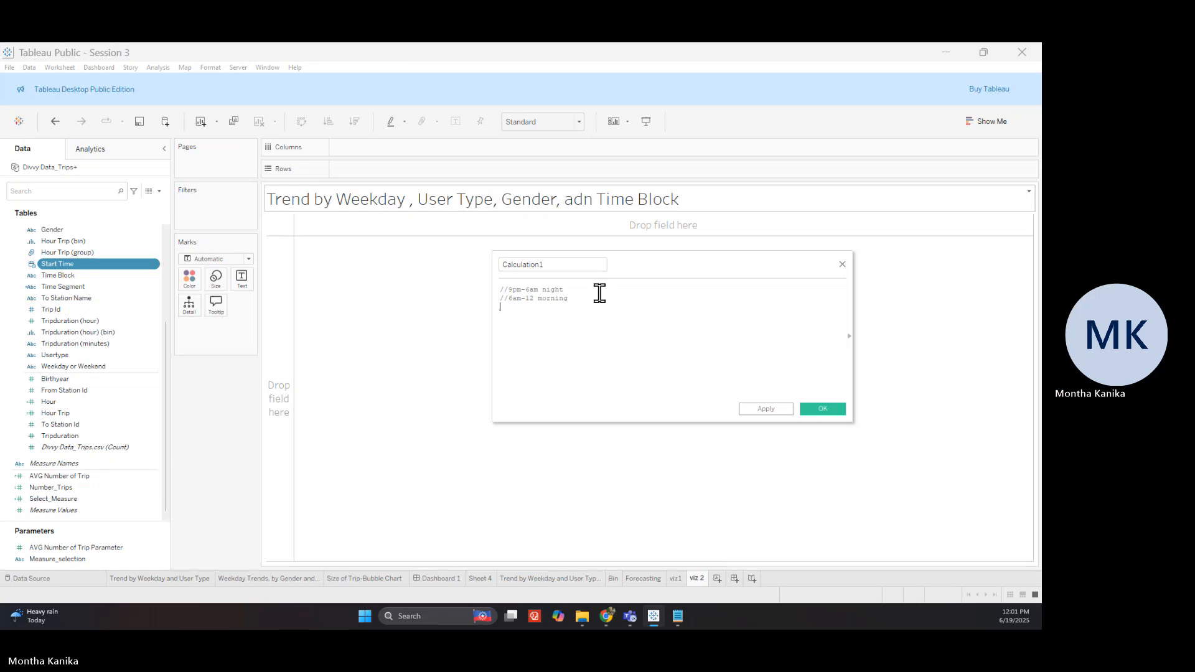
pyautogui.write('12-')
pyautogui.write('6')
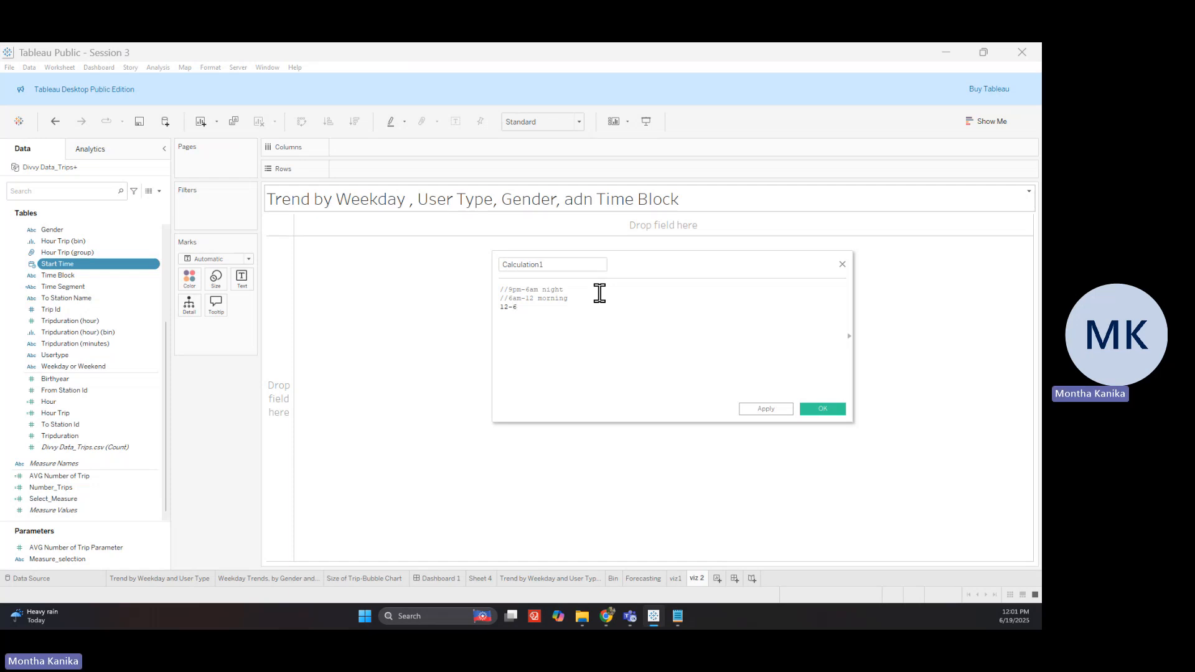
pyautogui.press('BackSpace')
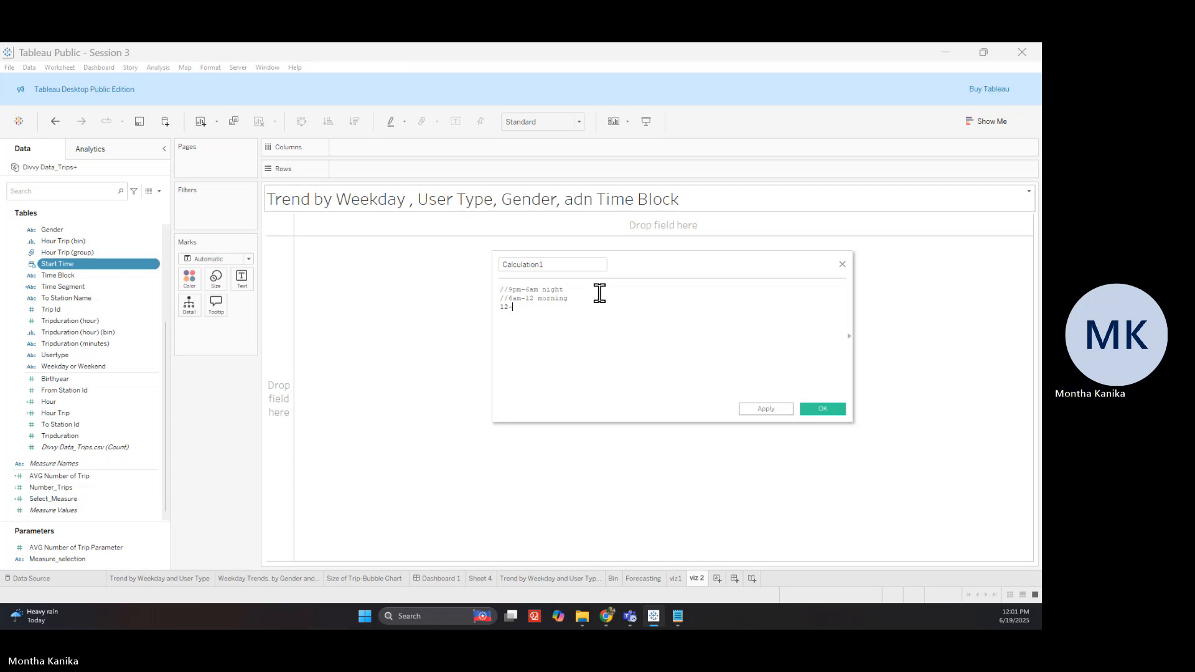
pyautogui.write('5')
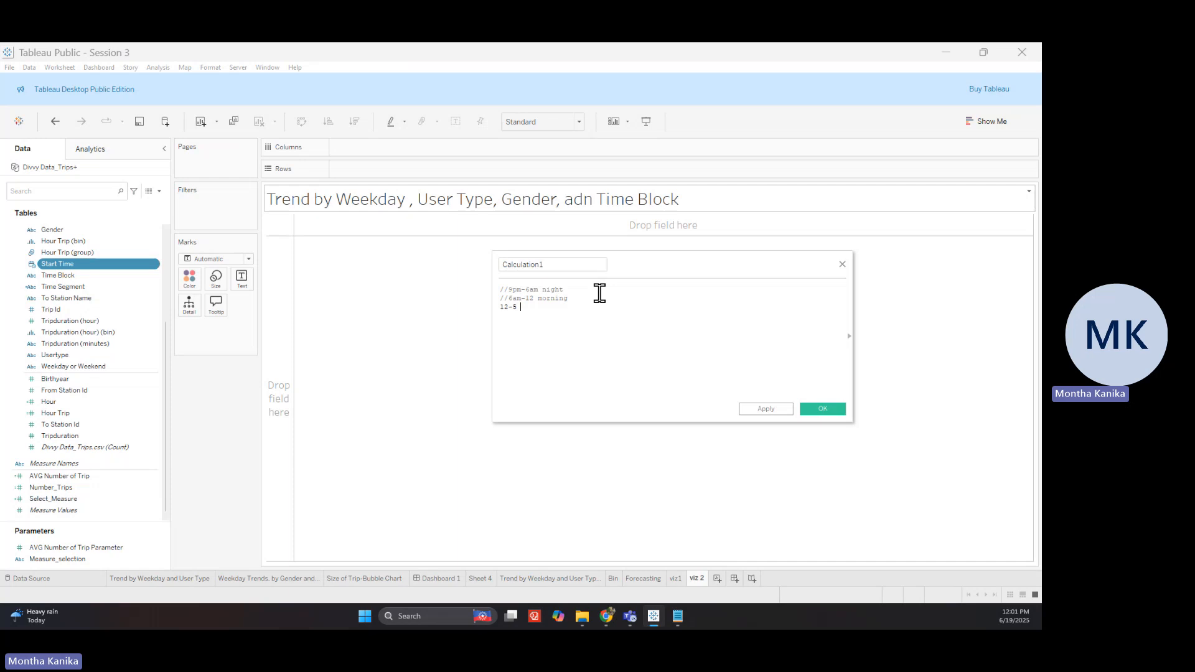
pyautogui.write(' afternoo')
pyautogui.write('5-9pm')
pyautogui.write(' e')
pyautogui.write('vening')
pyautogui.press('BackSpace')
pyautogui.press('BackSpace')
pyautogui.press('BackSpace')
pyautogui.press('BackSpace')
pyautogui.press('BackSpace')
pyautogui.press('BackSpace')
pyautogui.write('evenin')
# Comment out the 12-5 afternoon line and begin the formula with 'IF DATEPART('
pyautogui.click(503, 307)
pyautogui.write('//')
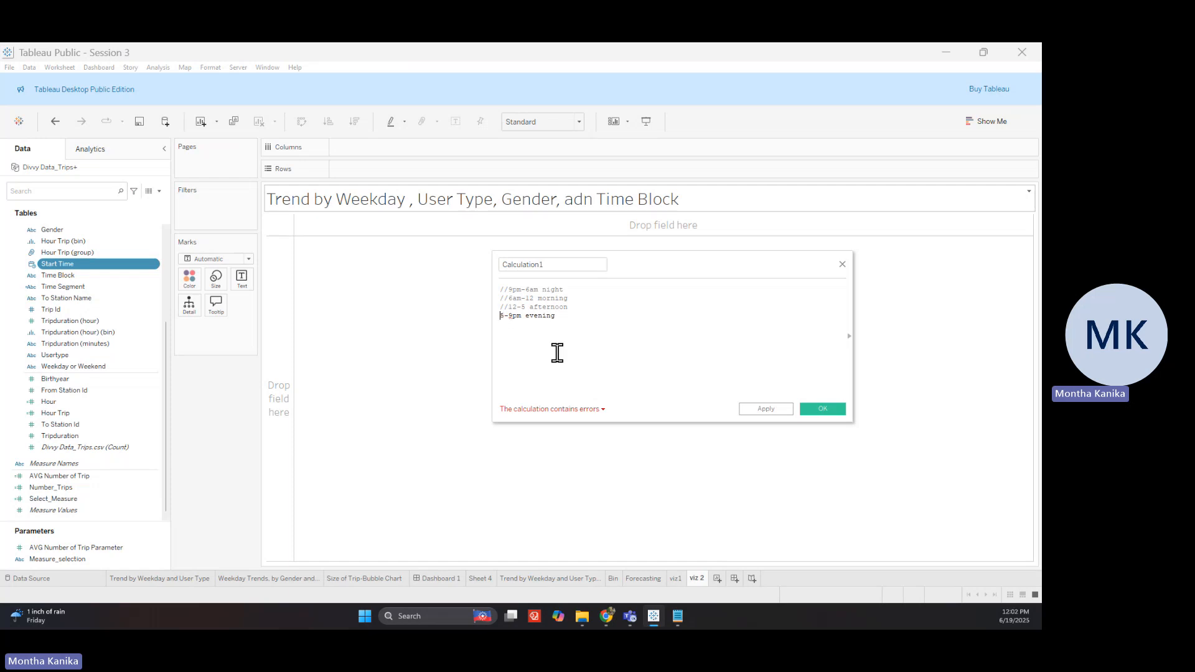
pyautogui.write('//')
pyautogui.click(539, 353)
pyautogui.press('Return')
pyautogui.press('Return')
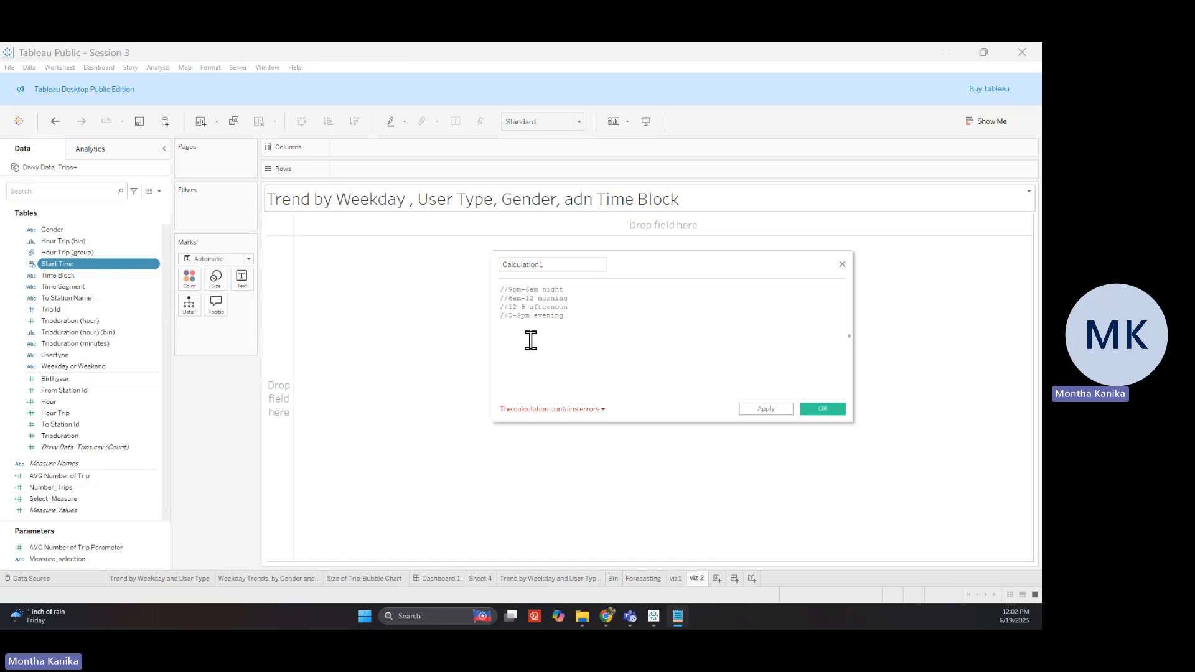
pyautogui.write('IF DATE')
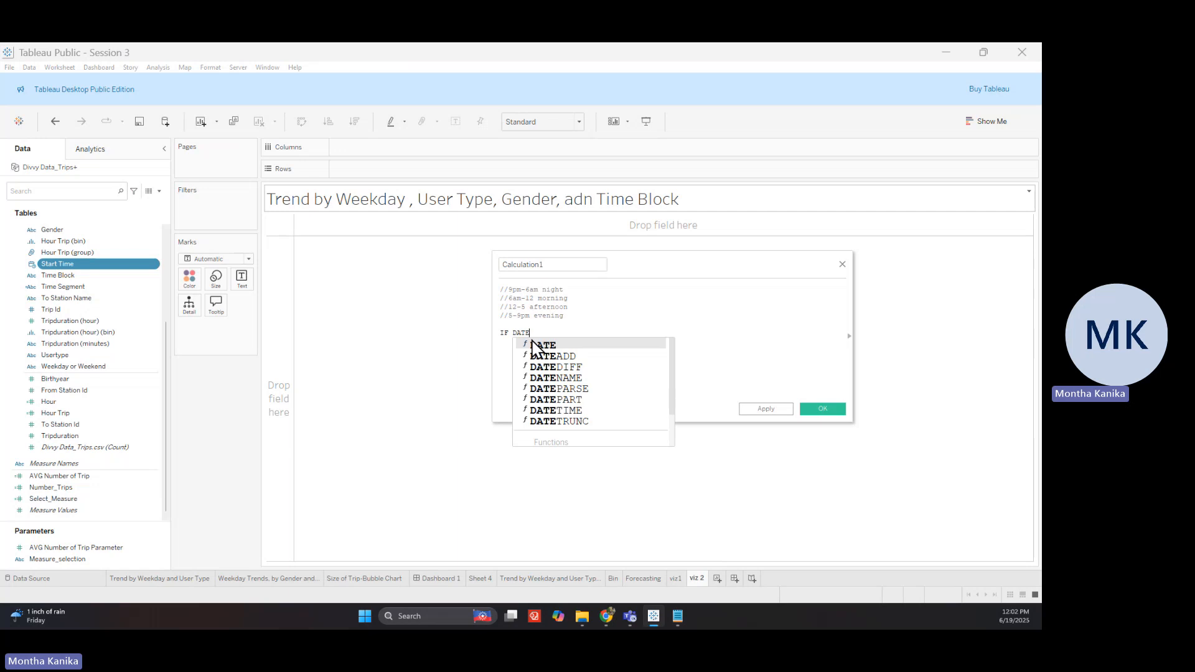
pyautogui.write('PART(')
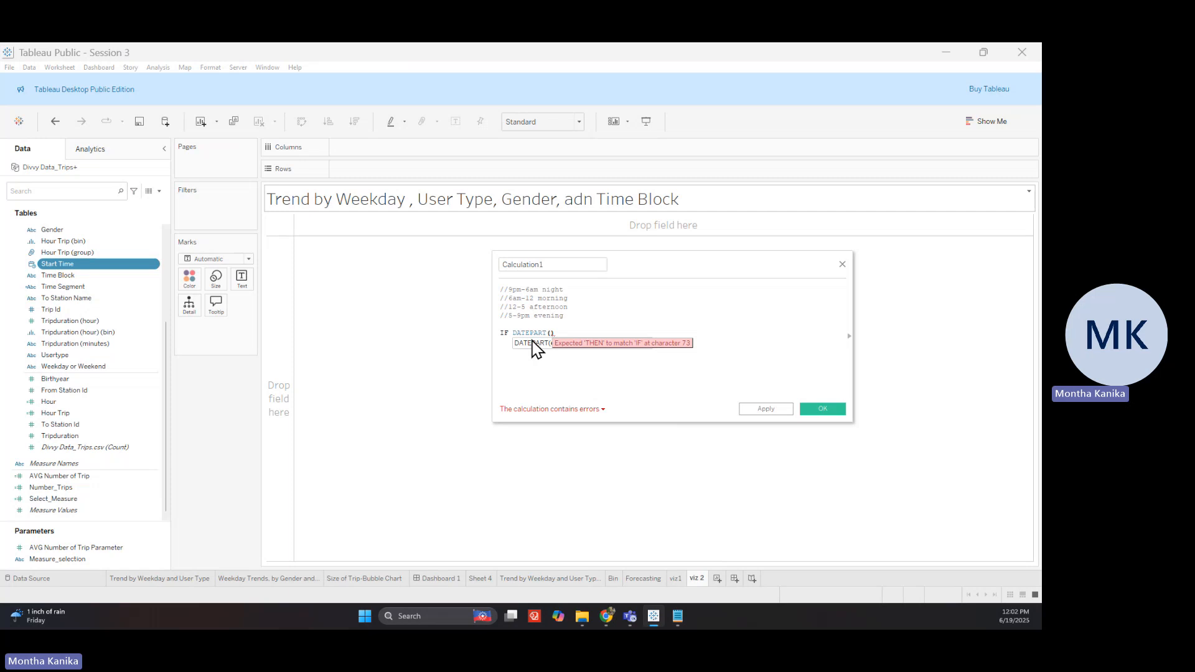
# Write the condition DATEPART('hour',[Start Time]) >=21 OR DATEPART('hour',[Start Time]) <6
pyautogui.write("'")
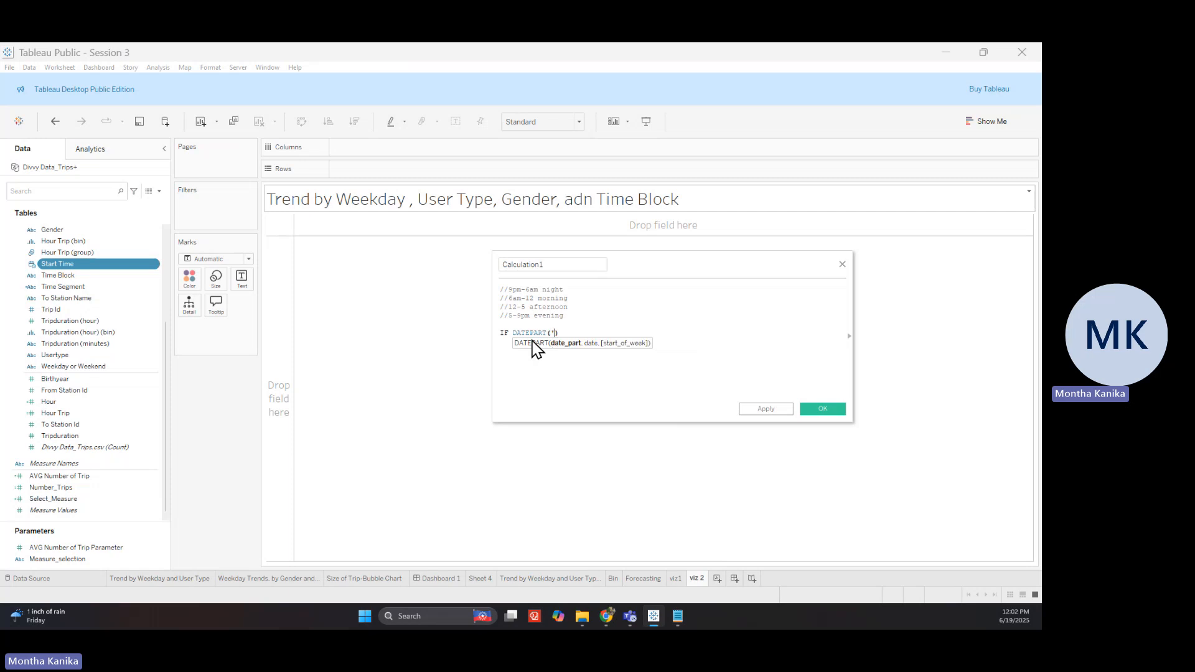
pyautogui.write("hour', [sat")
pyautogui.press('BackSpace')
pyautogui.press('BackSpace')
pyautogui.write('t')
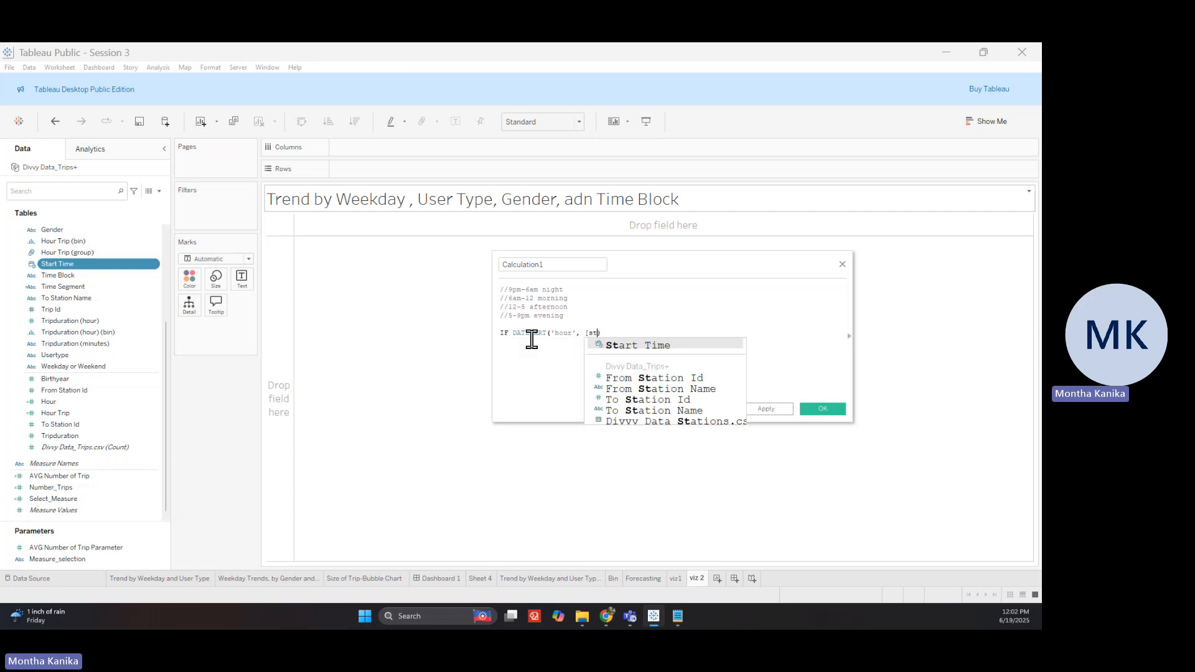
pyautogui.press('Return')
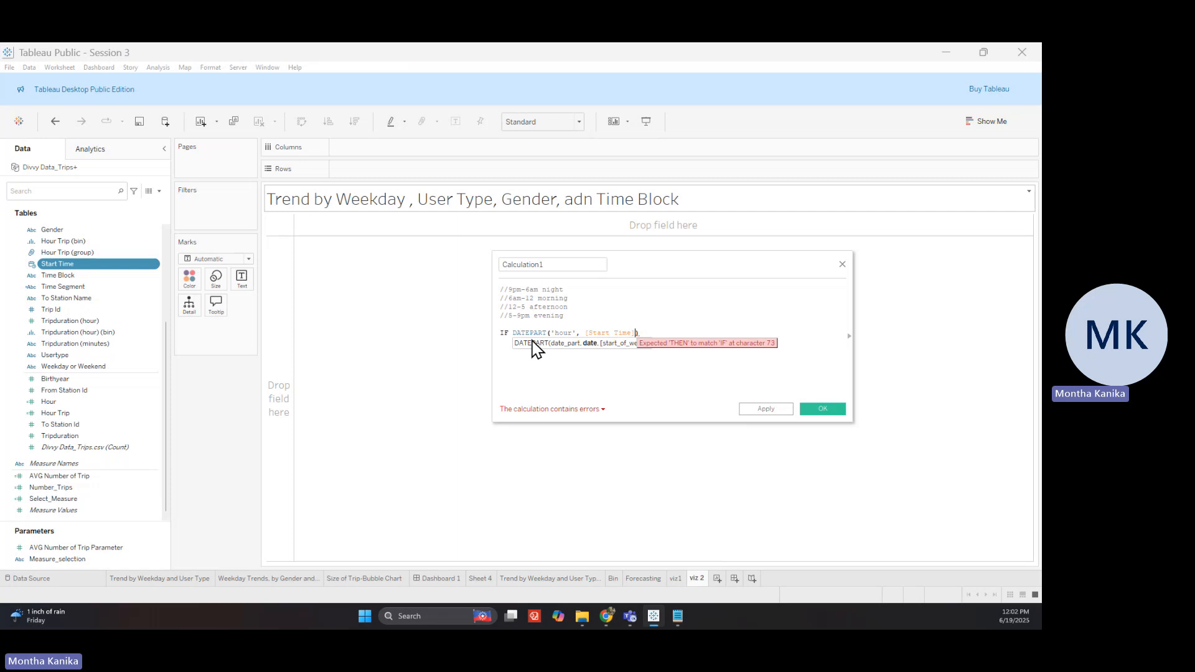
pyautogui.write('>=')
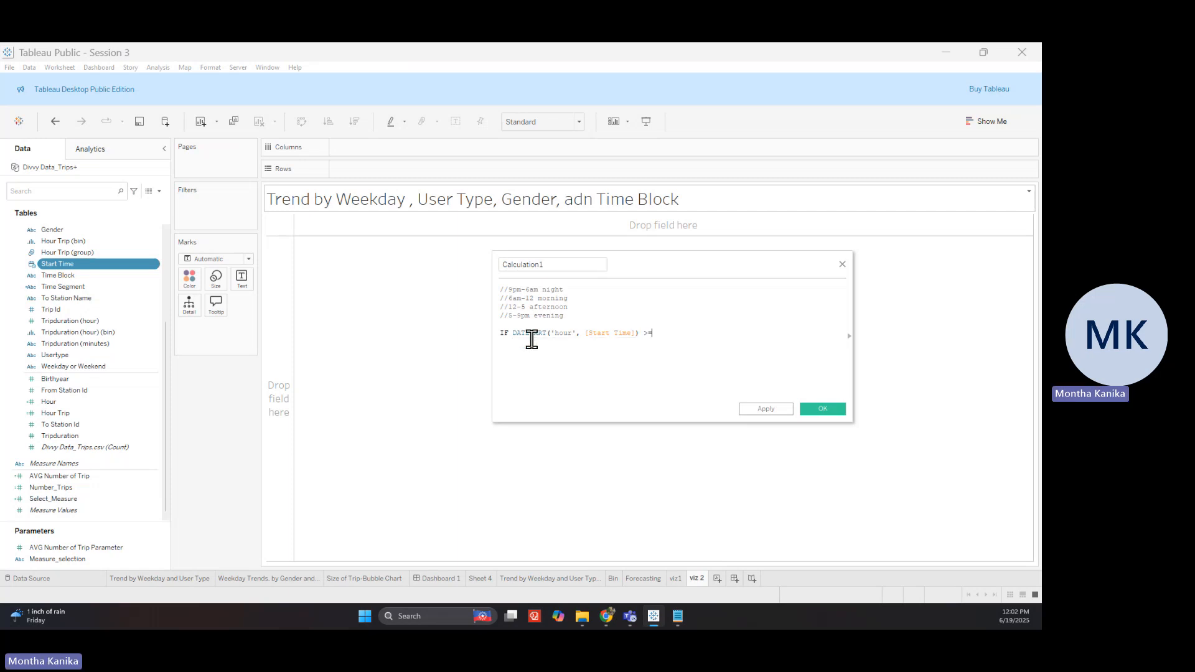
pyautogui.write('21 OR DATE')
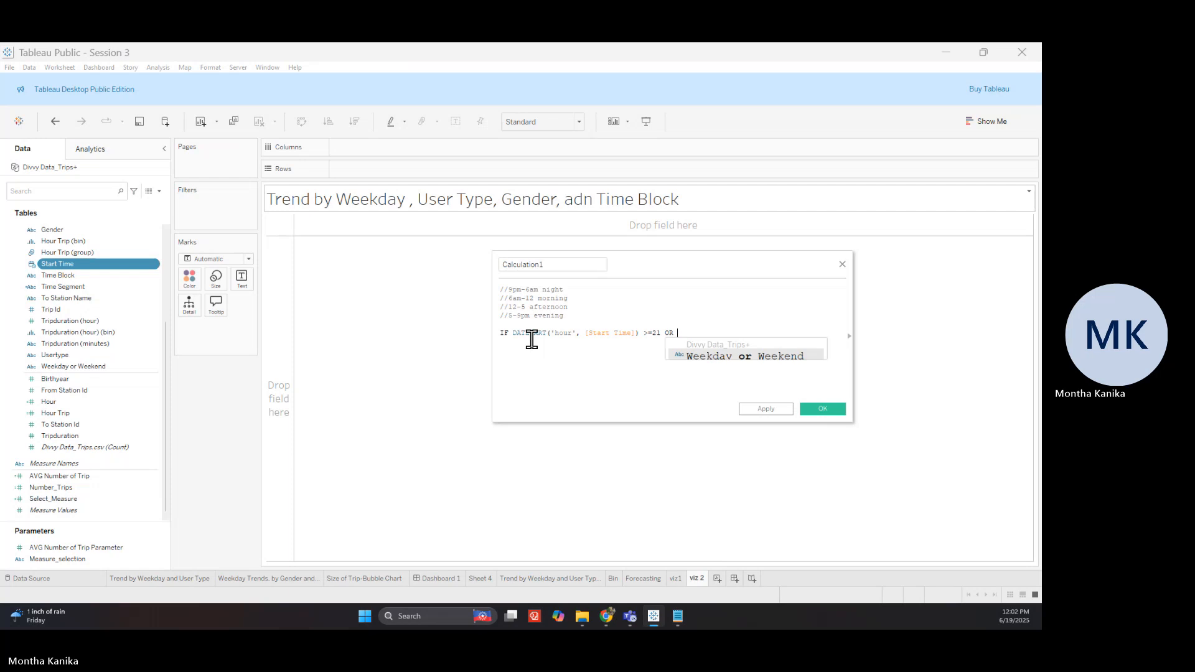
pyautogui.press('Down')
pyautogui.press('Down')
pyautogui.press('Down')
pyautogui.press('Down')
pyautogui.press('Down')
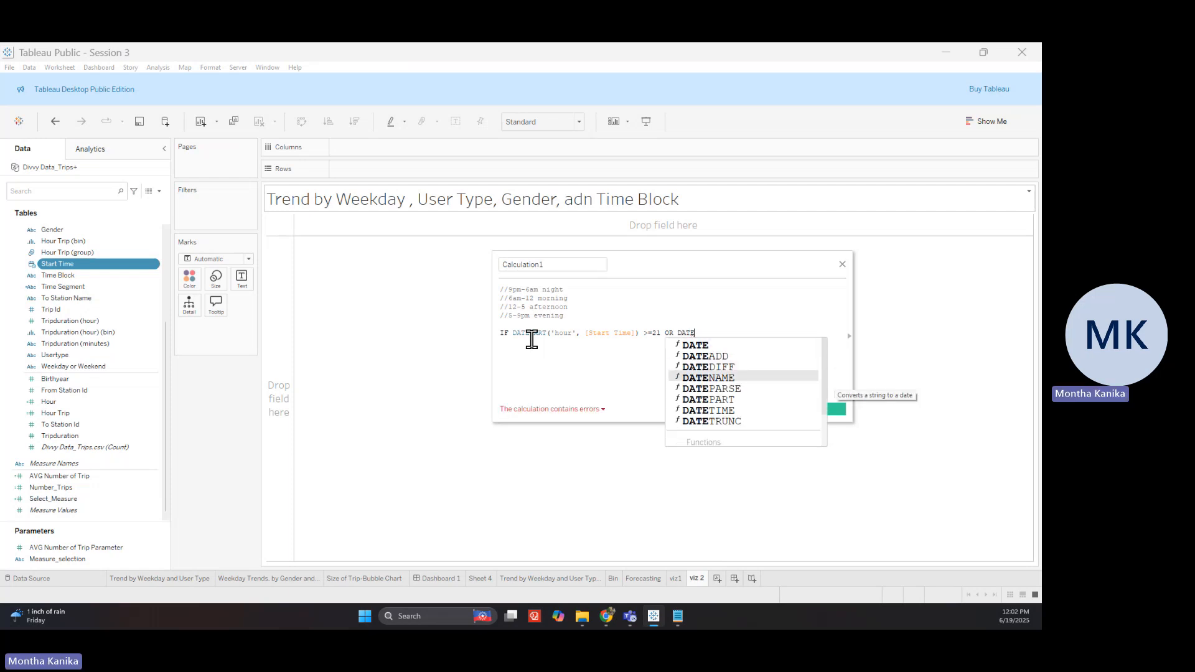
pyautogui.press('Return')
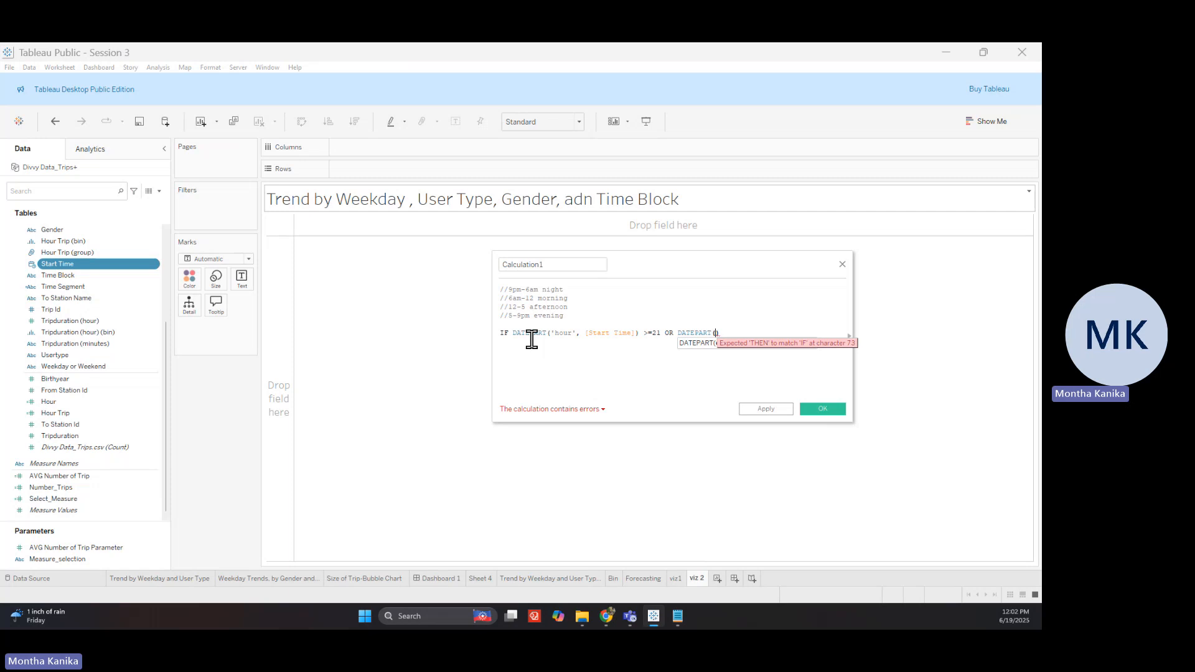
pyautogui.write("'hour")
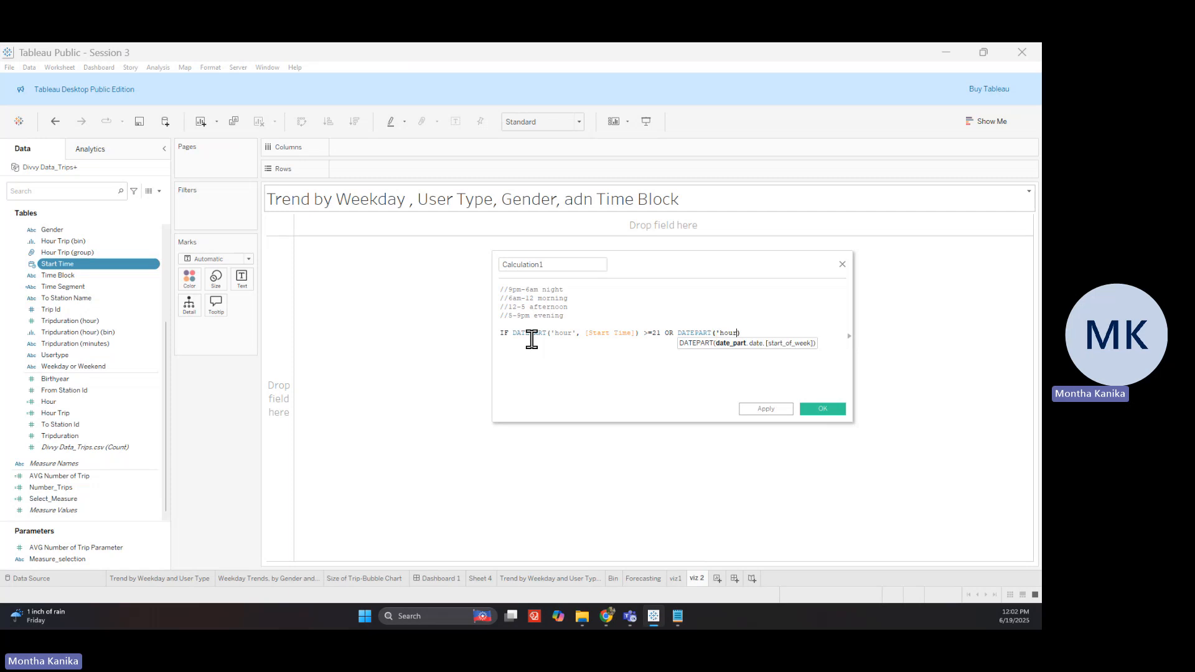
pyautogui.write("', start")
pyautogui.press('Return')
pyautogui.press('Right')
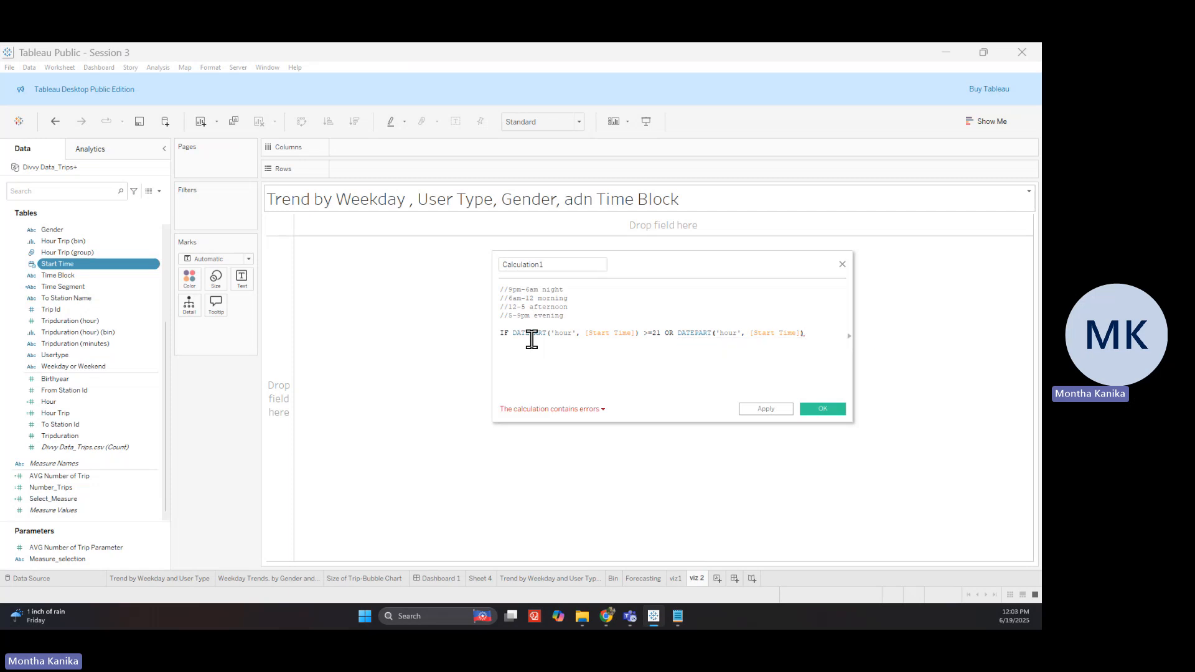
pyautogui.write('<6')
pyautogui.press('Return')
# Add THEN 'NIght' and start the next ELSEIF branch
pyautogui.write('THE')
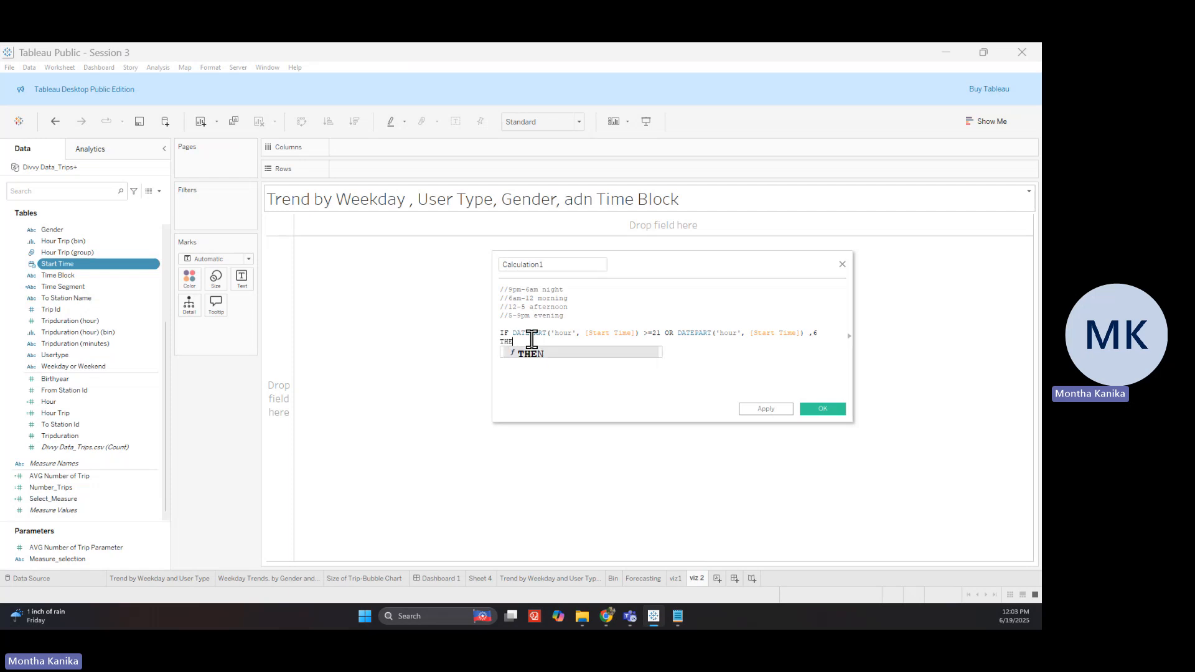
pyautogui.write("N 'N")
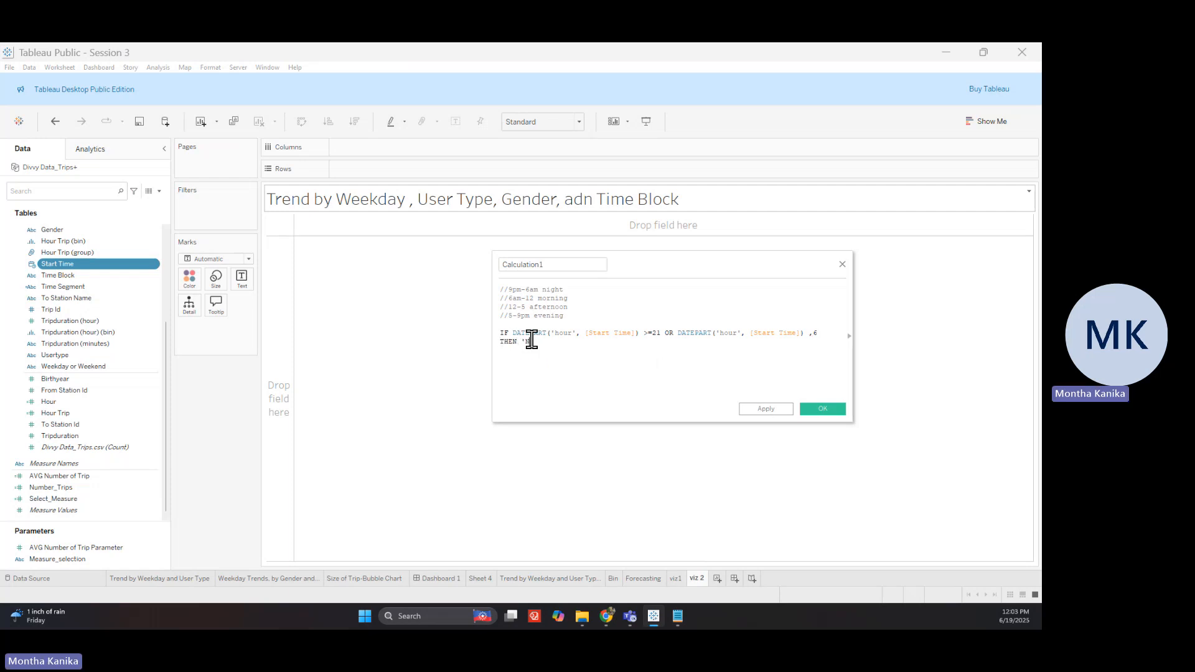
pyautogui.write('Ight')
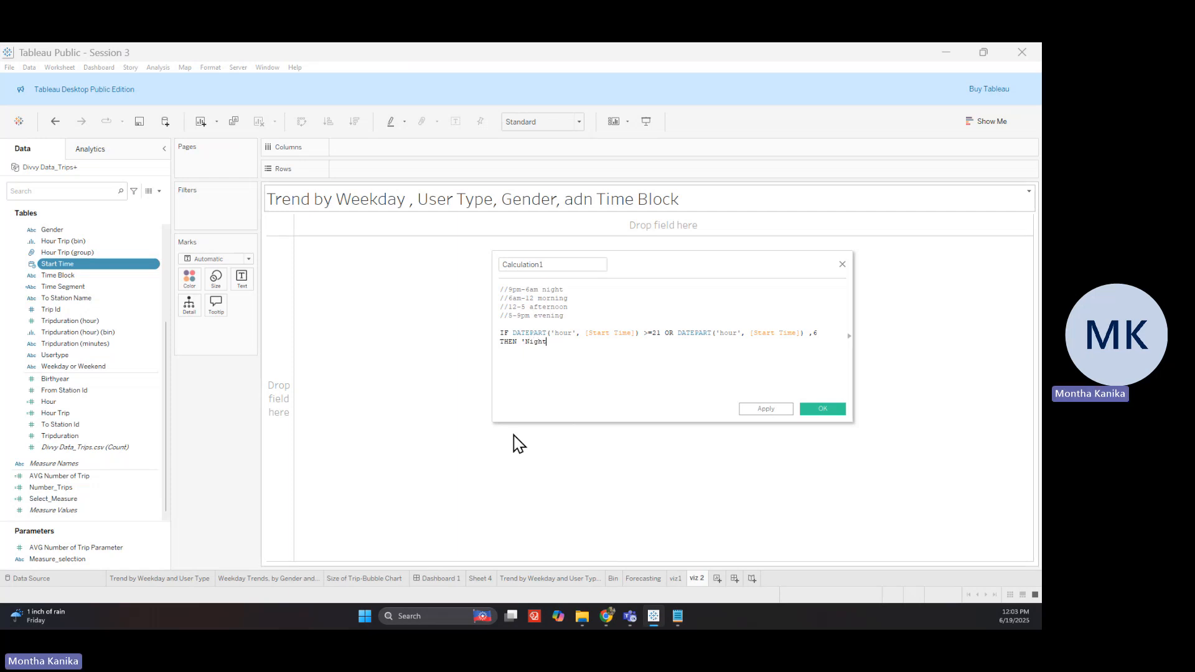
pyautogui.write("'")
pyautogui.press('Return')
pyautogui.write('ELSE')
pyautogui.press('Down')
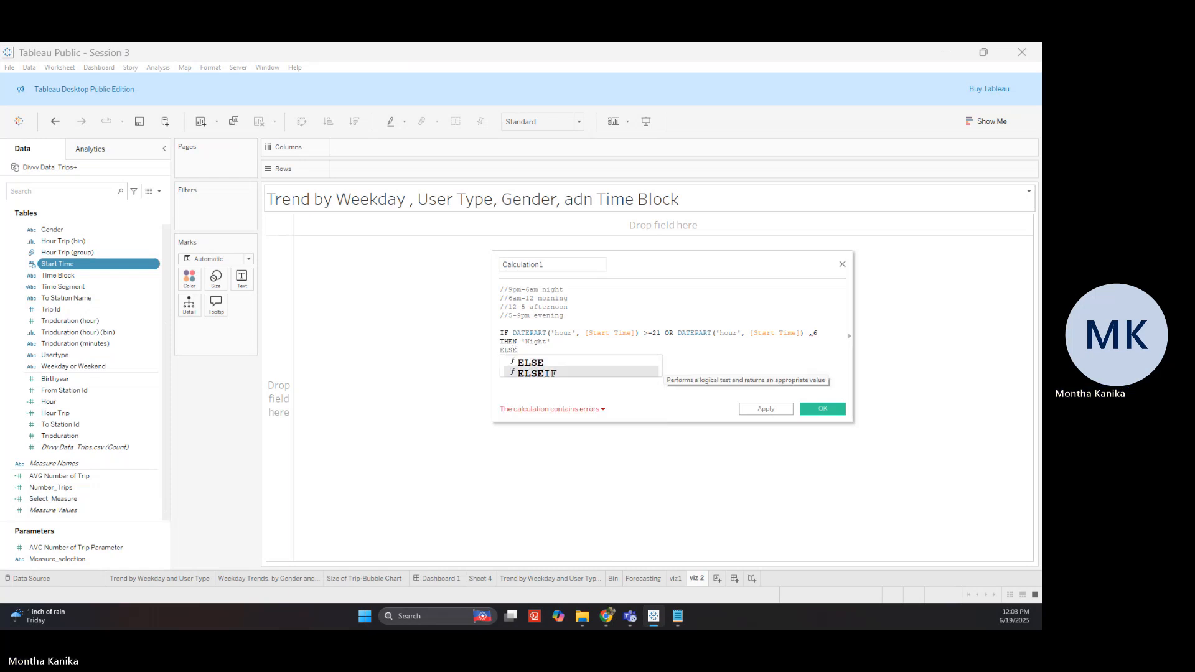
pyautogui.press('Return')
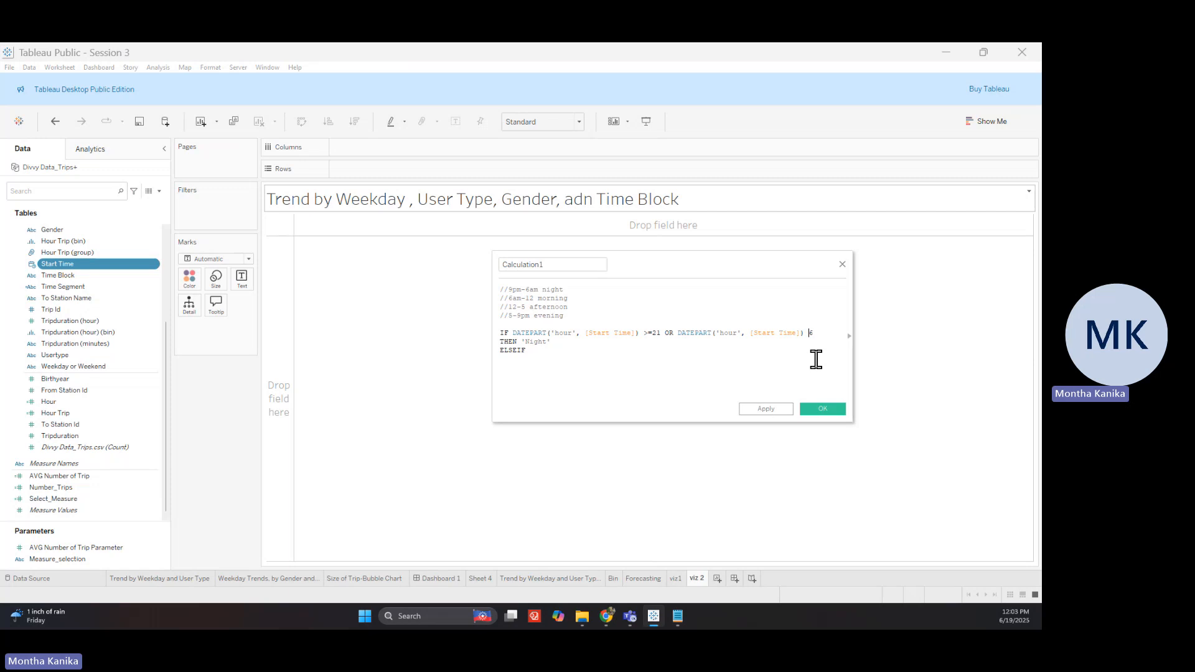
pyautogui.write('<')
pyautogui.click(569, 353)
pyautogui.hotkey('alt', 'Tab')
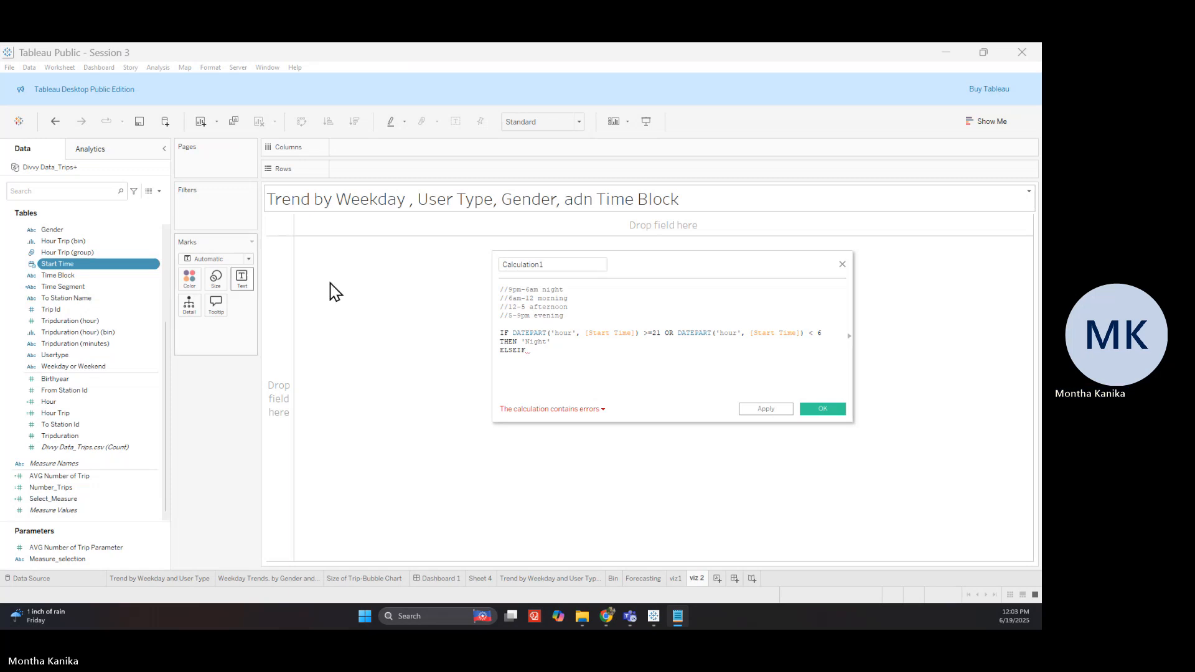
# Paste the Morning, Afternoon and Evening branches and delete the comment lines
pyautogui.click(669, 356)
pyautogui.hotkey('ctrl', 'v')
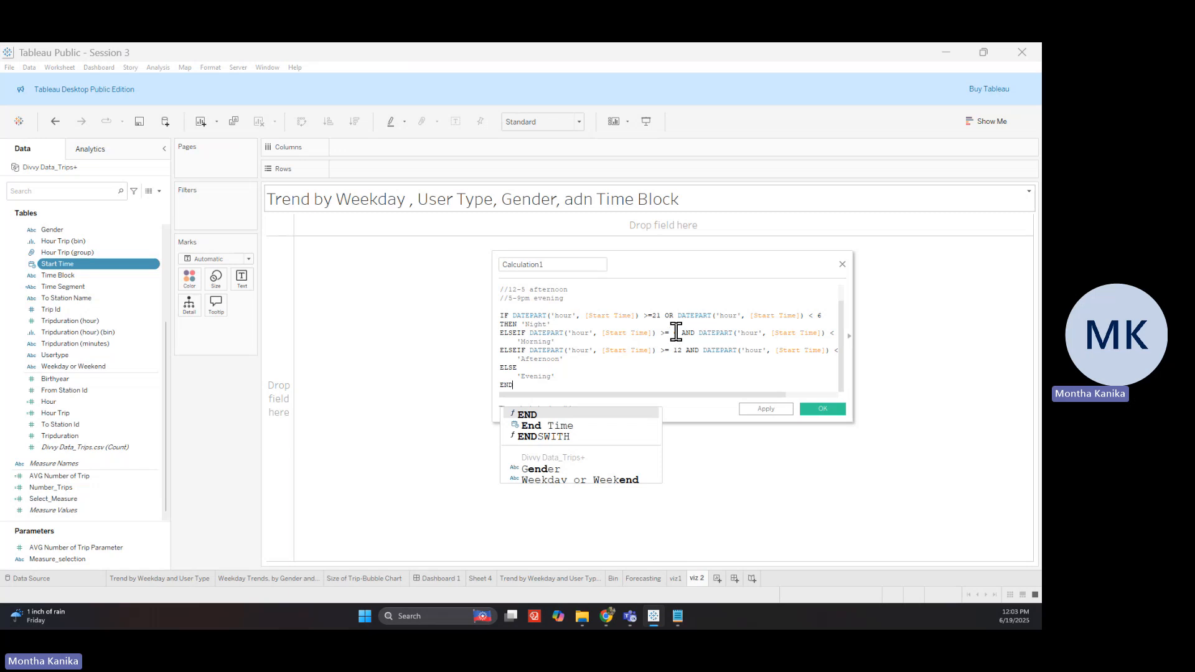
pyautogui.moveTo(653, 403)
pyautogui.mouseDown()
pyautogui.moveTo(715, 405)
pyautogui.moveTo(782, 339)
pyautogui.moveTo(744, 408)
pyautogui.moveTo(697, 410)
pyautogui.moveTo(653, 376)
pyautogui.moveTo(726, 360)
pyautogui.moveTo(707, 405)
pyautogui.moveTo(762, 403)
pyautogui.moveTo(753, 379)
pyautogui.moveTo(747, 402)
pyautogui.moveTo(654, 414)
pyautogui.mouseUp()
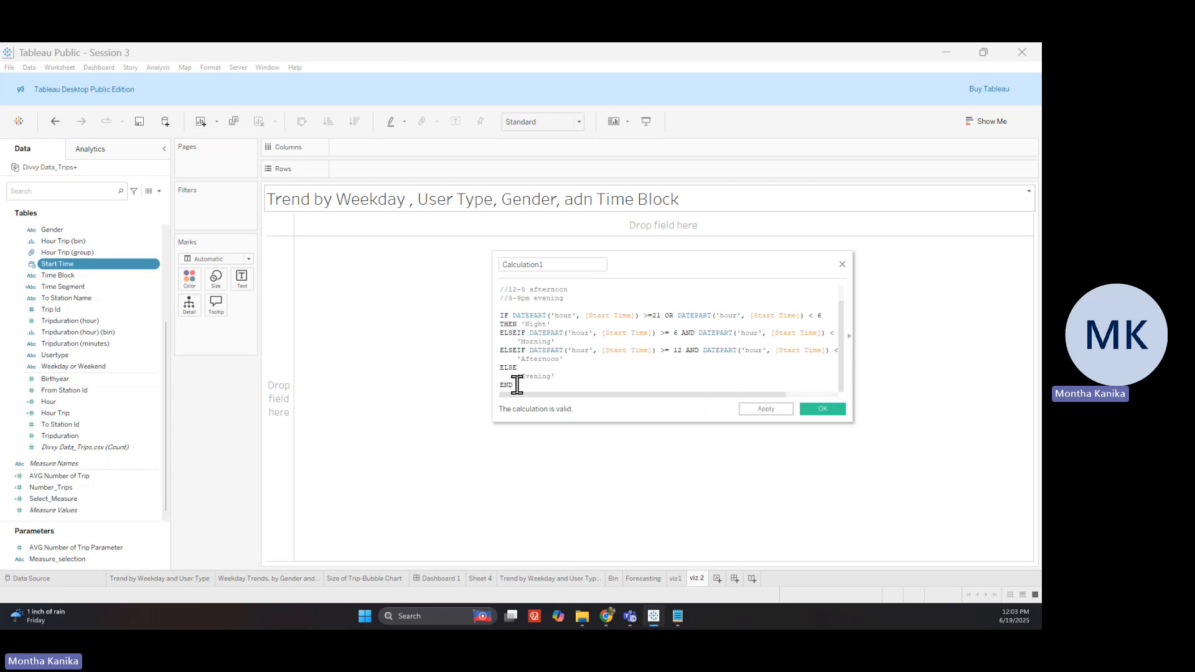
pyautogui.moveTo(530, 325); pyautogui.dragTo(552, 343)
pyautogui.click(554, 359)
pyautogui.moveTo(567, 301); pyautogui.dragTo(488, 278)
pyautogui.press('BackSpace')
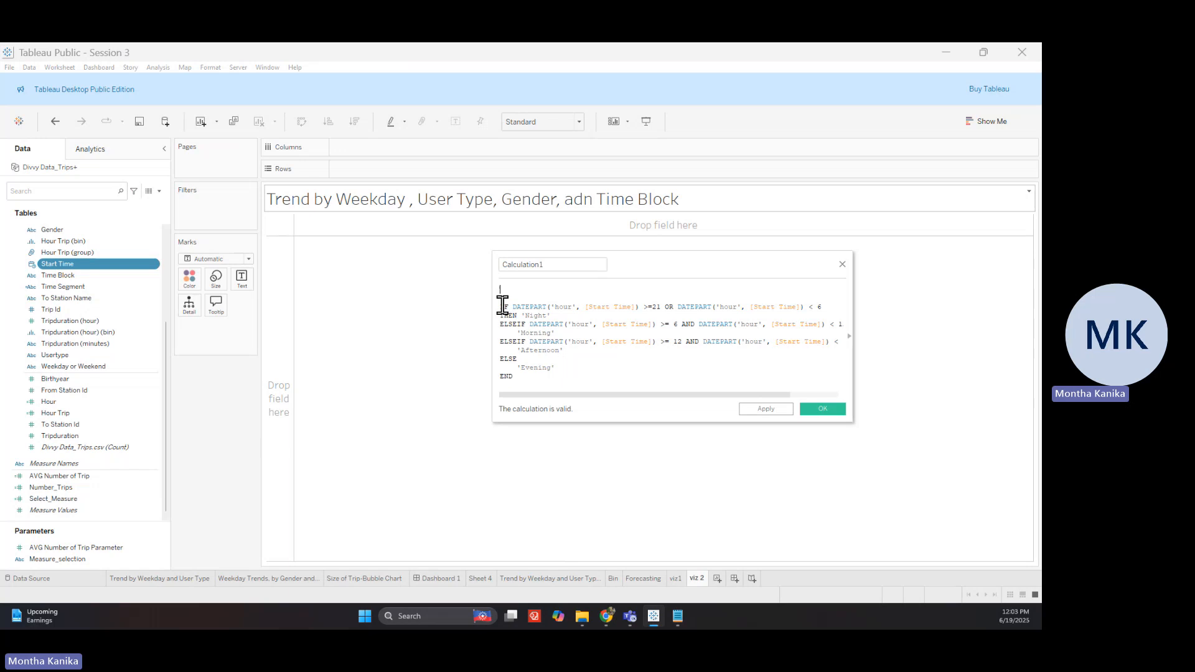
pyautogui.press('Delete')
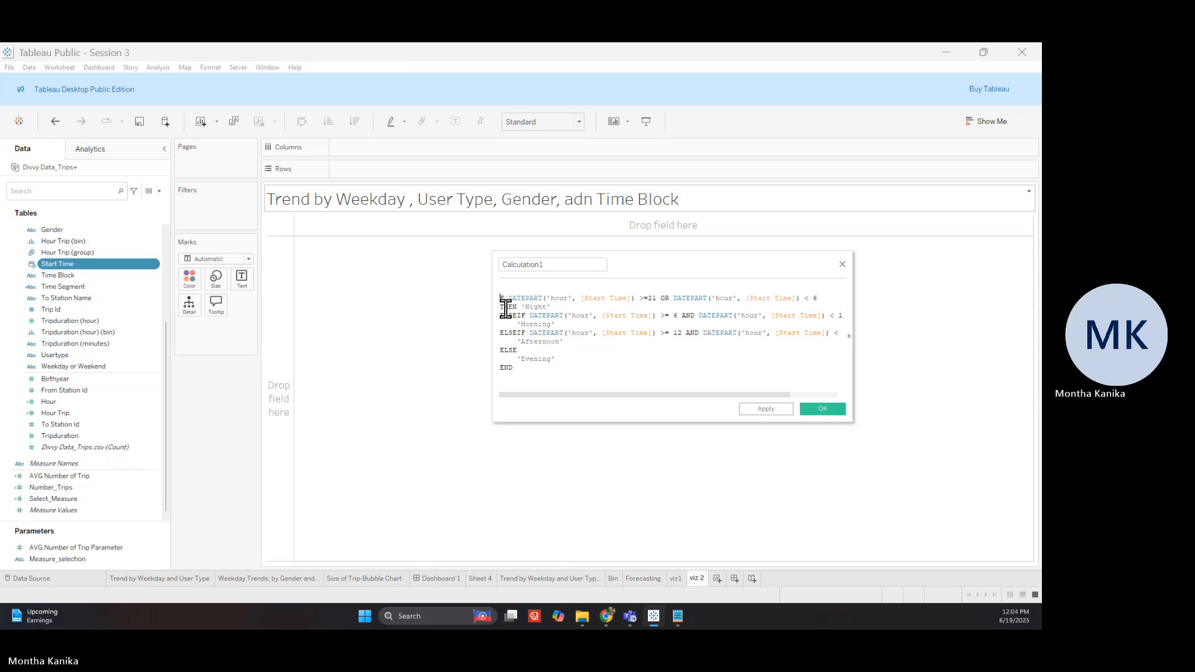
# Rename Calculation1 to 'Time_Segment' and save the calculated field
pyautogui.click(554, 265)
pyautogui.write('Ti')
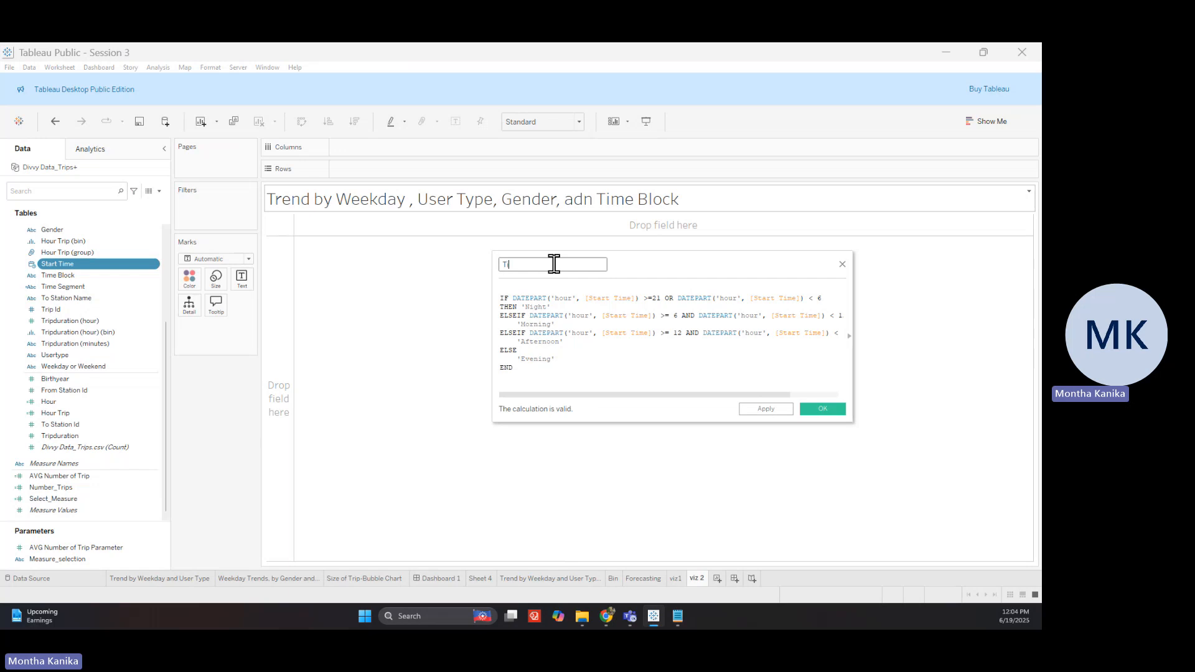
pyautogui.write('me_Segment')
pyautogui.click(815, 411)
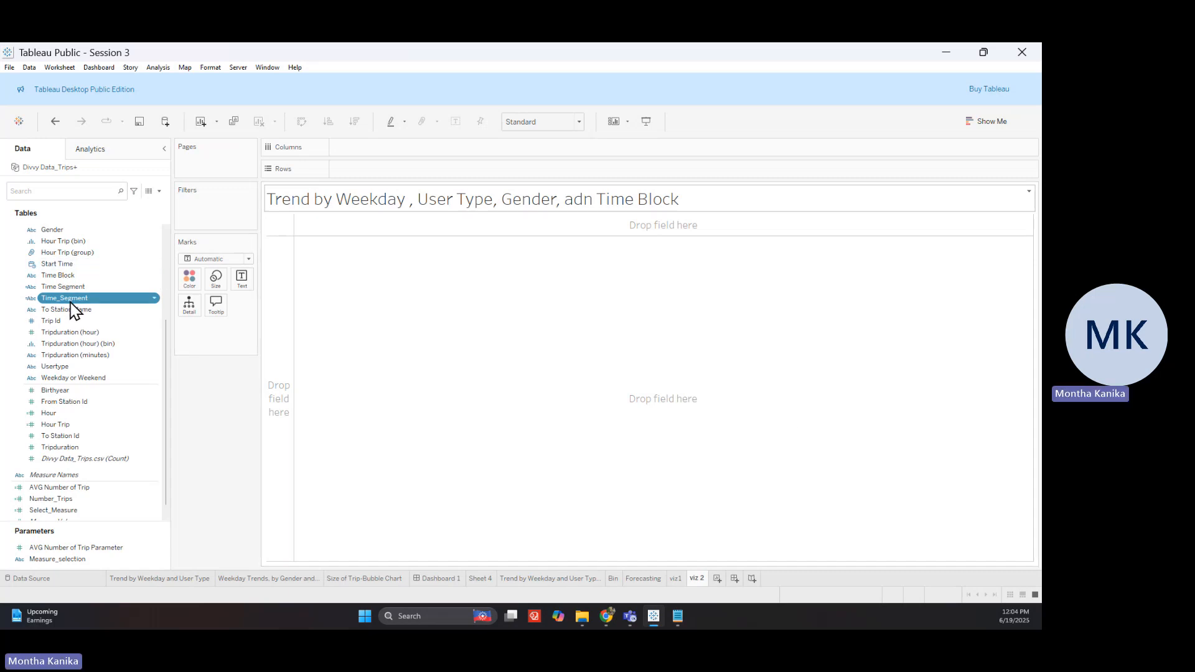
pyautogui.click(281, 580)
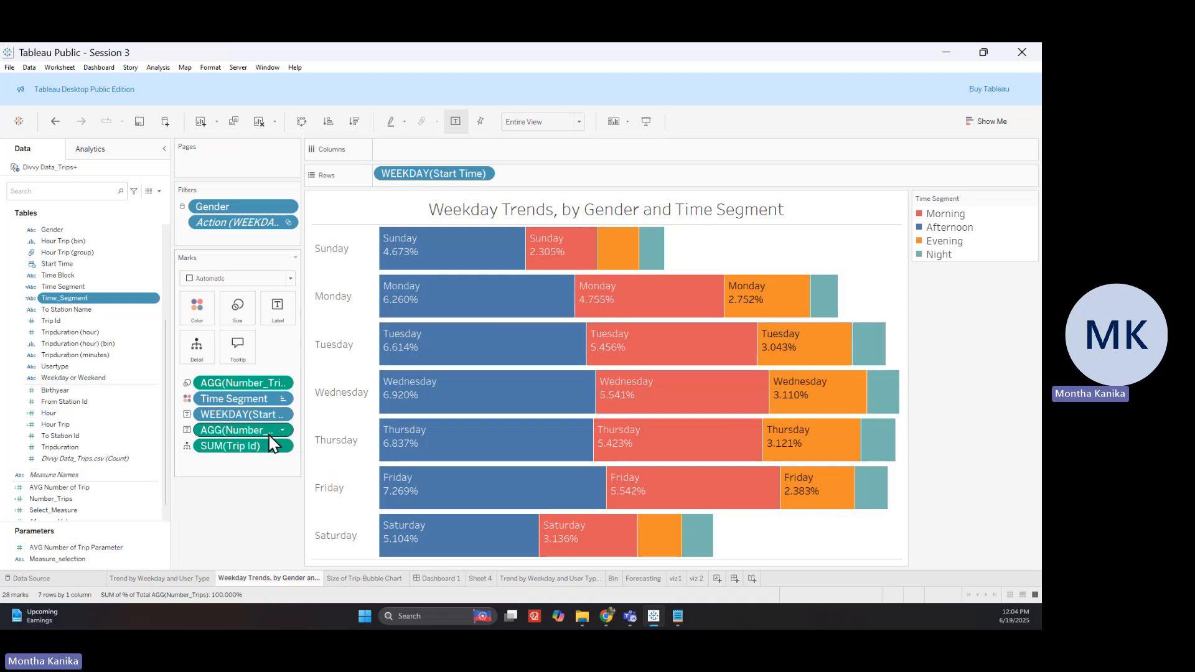
pyautogui.click(697, 579)
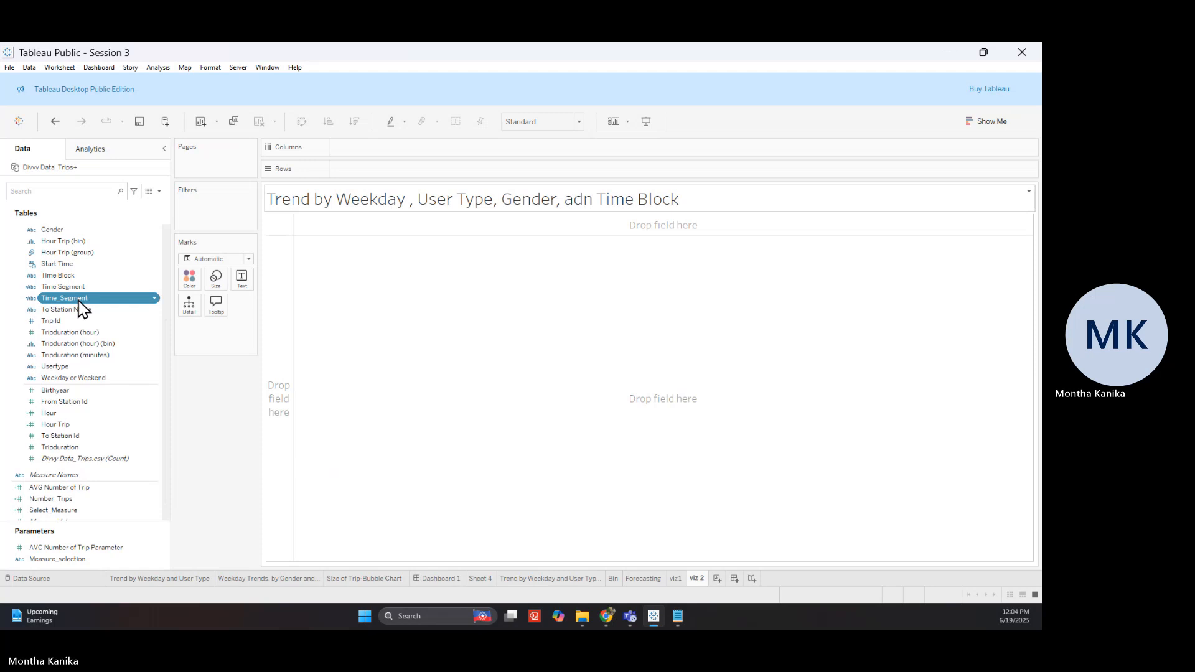
# Put Start Time on Rows as Weekday and show Number_Trips as text labels
pyautogui.moveTo(79, 274); pyautogui.dragTo(272, 280)
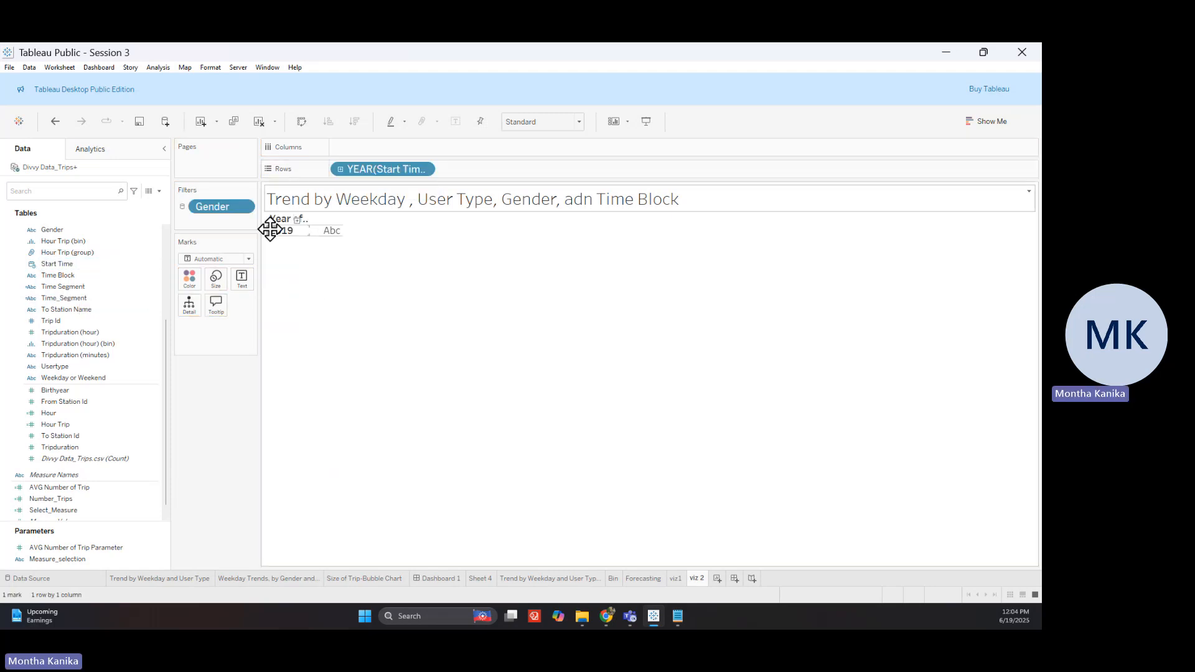
pyautogui.click(427, 169)
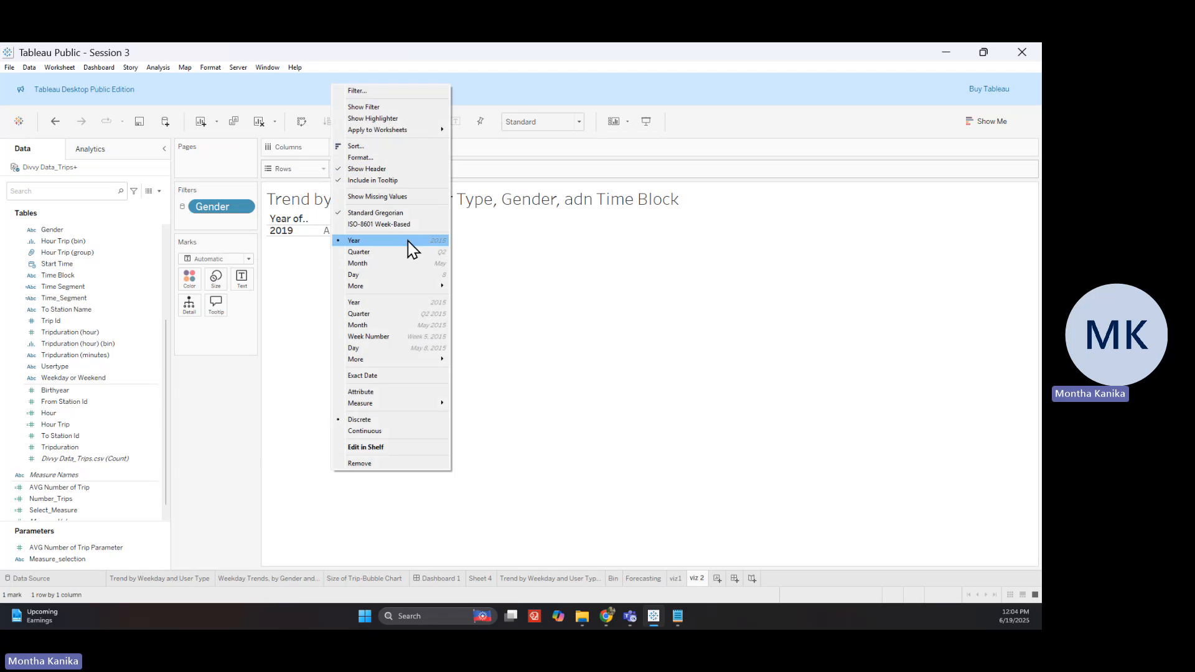
pyautogui.moveTo(395, 287)
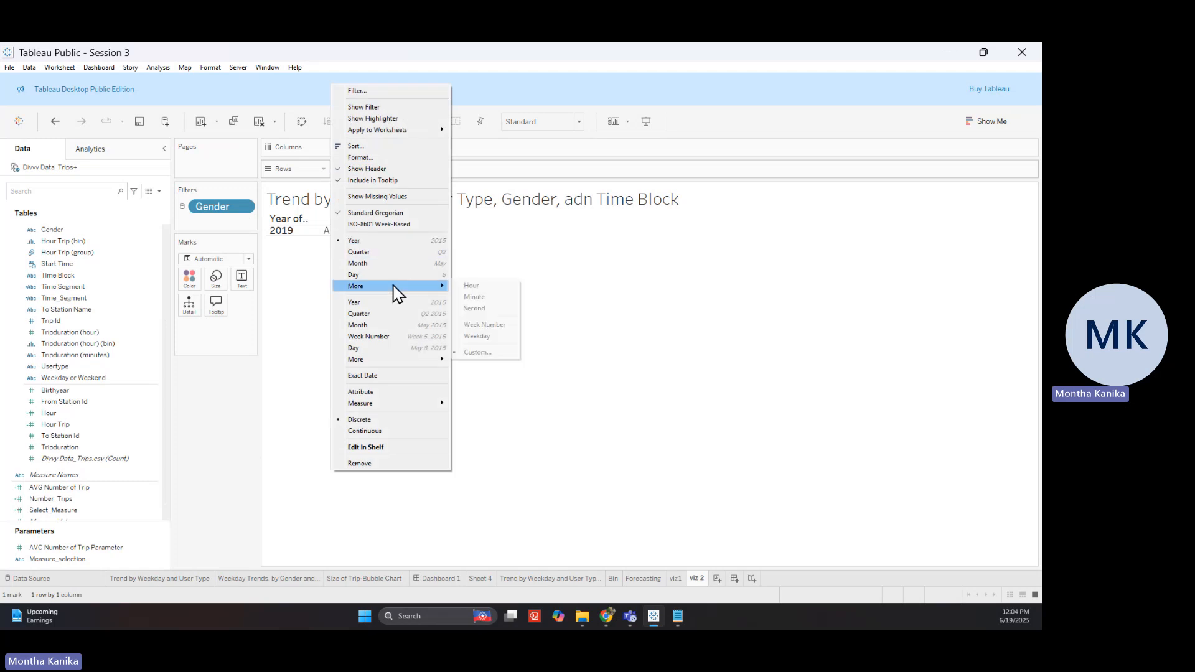
pyautogui.click(485, 338)
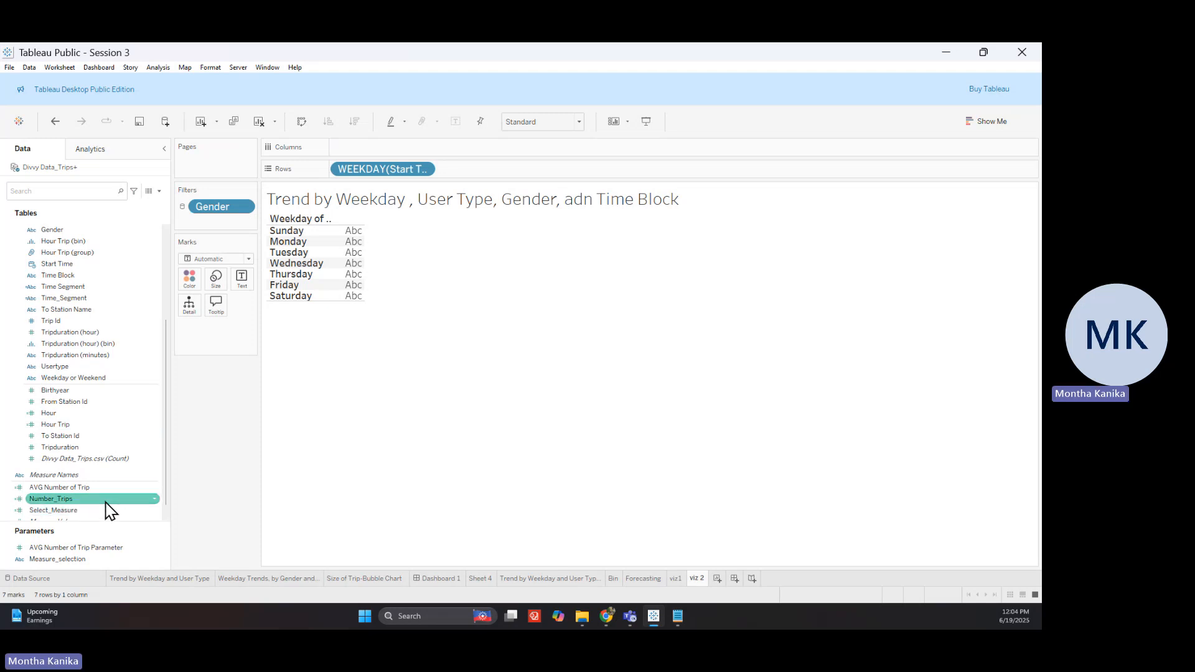
pyautogui.moveTo(106, 509); pyautogui.dragTo(250, 355)
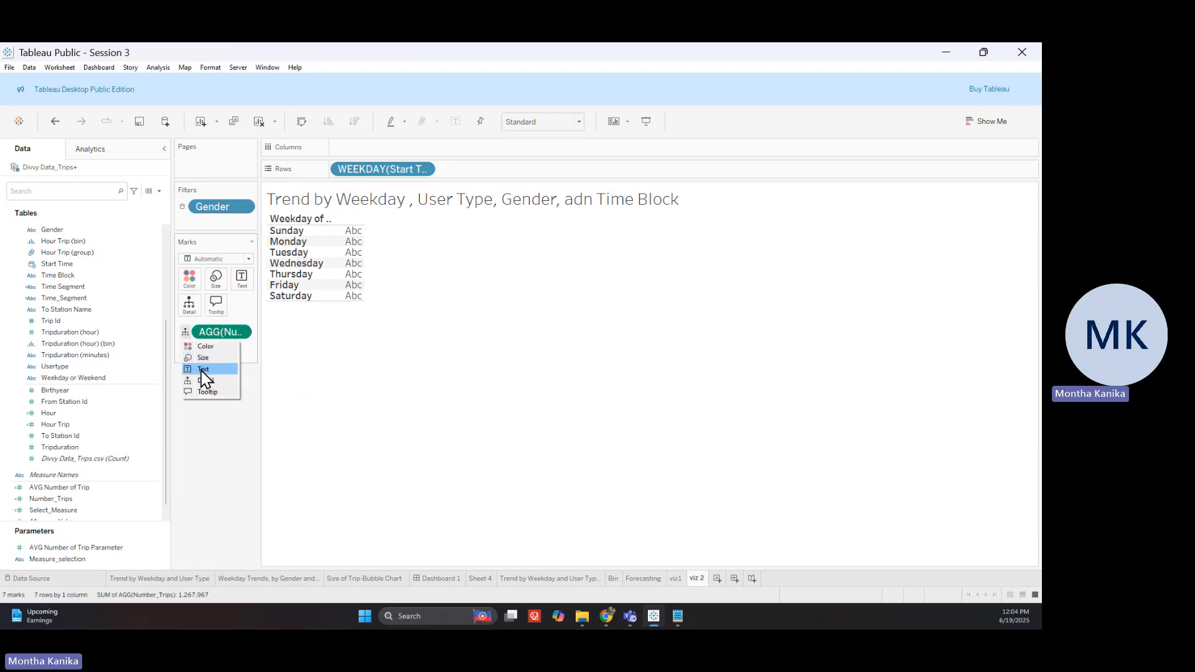
pyautogui.click(203, 369)
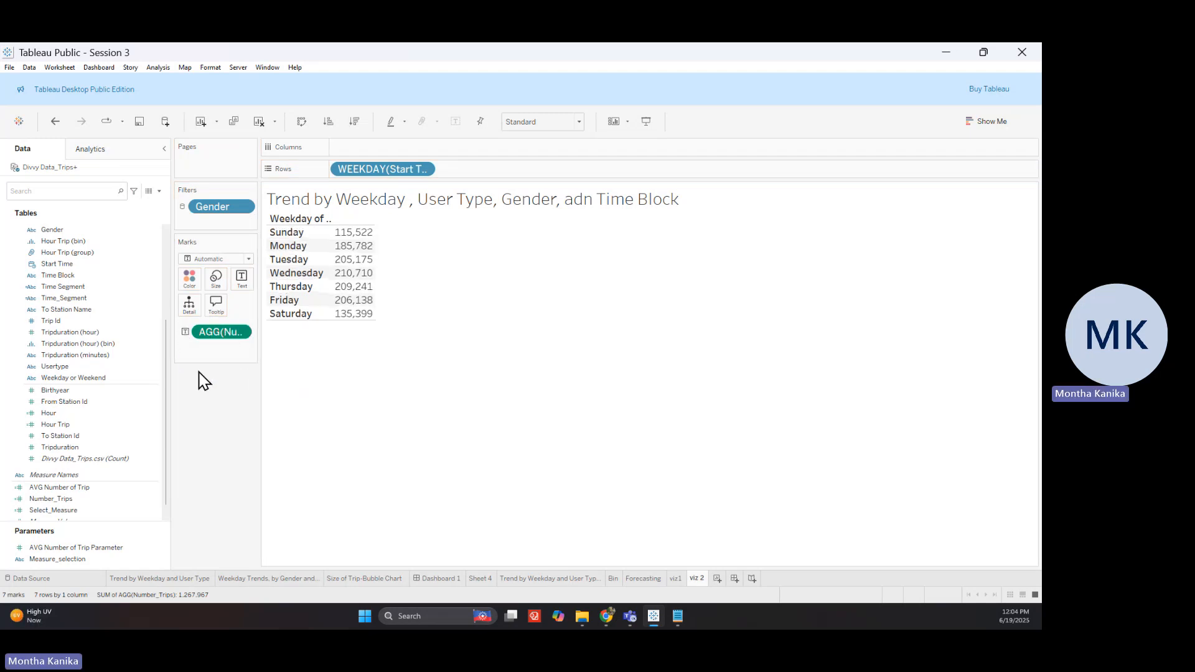
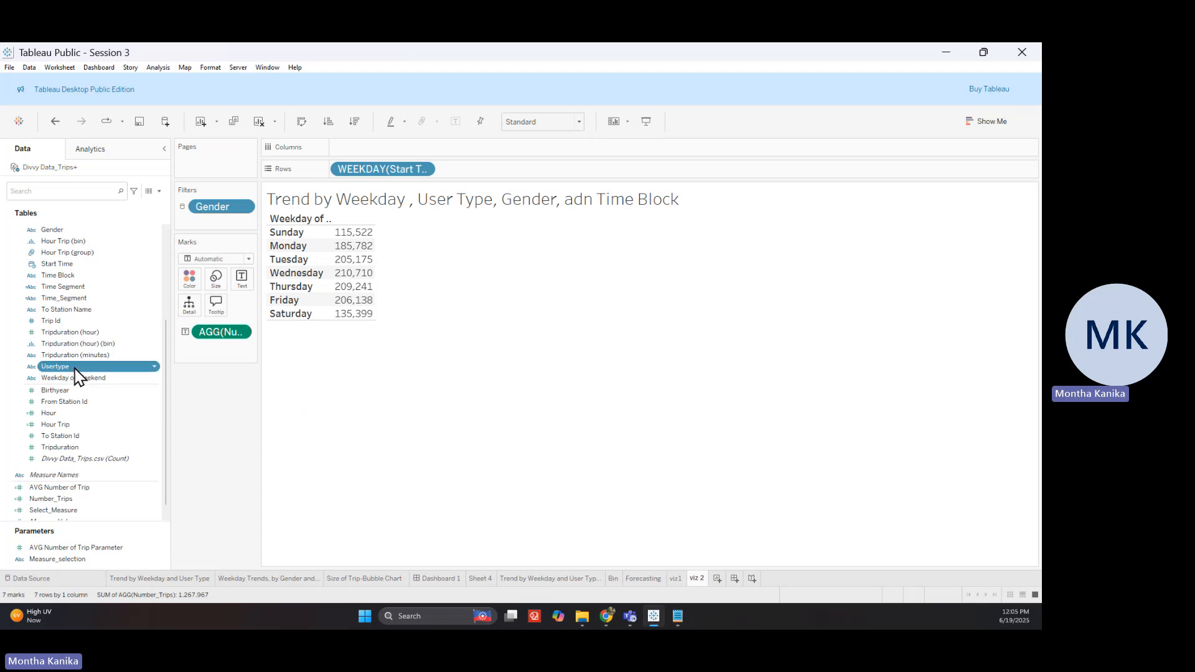
# Split the weekday trip table into Customer and Subscriber columns and enlarge its rows and columns
pyautogui.moveTo(75, 375); pyautogui.dragTo(367, 234)
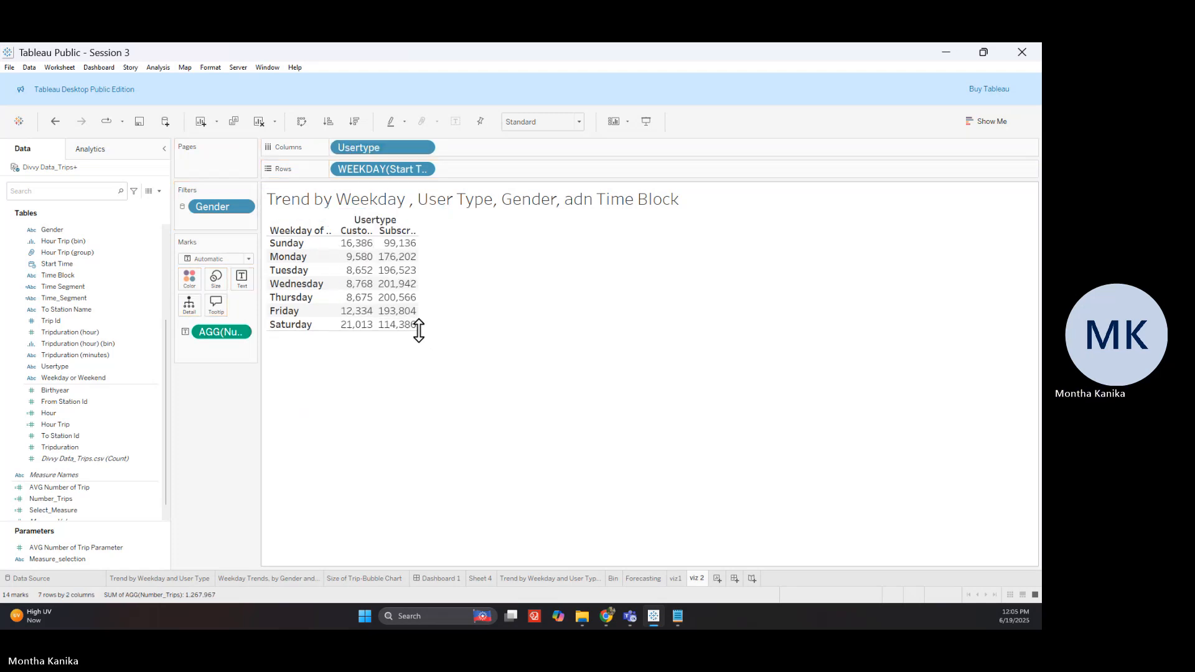
pyautogui.moveTo(418, 330); pyautogui.dragTo(536, 410)
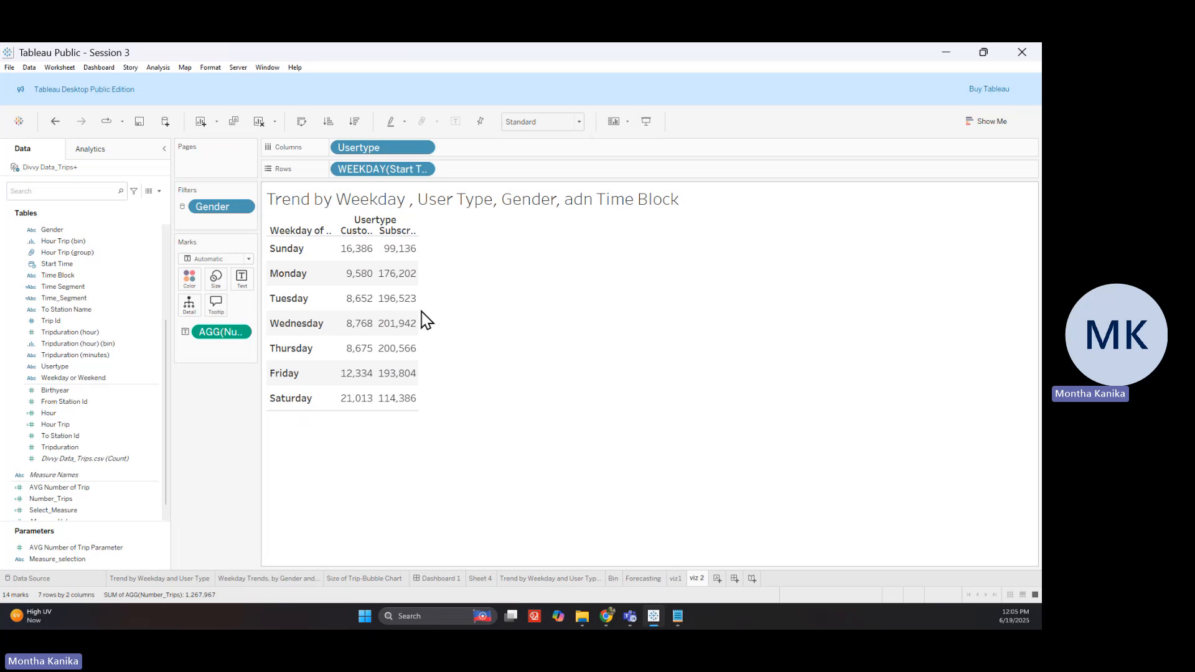
pyautogui.moveTo(418, 306); pyautogui.dragTo(516, 374)
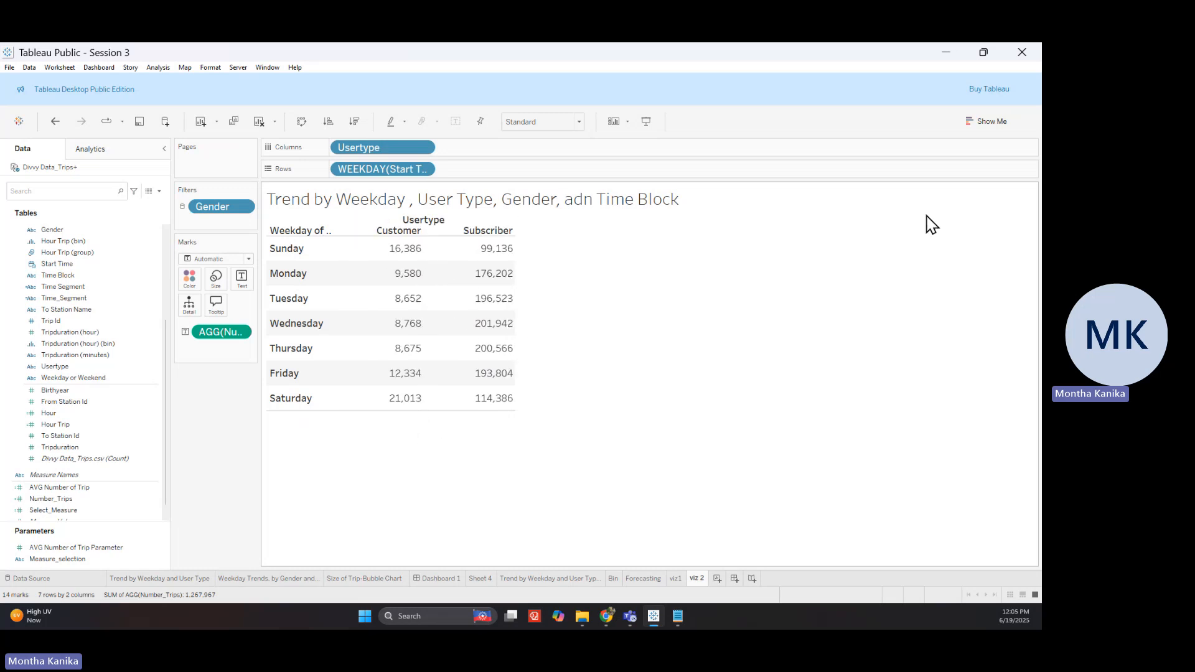
pyautogui.click(977, 123)
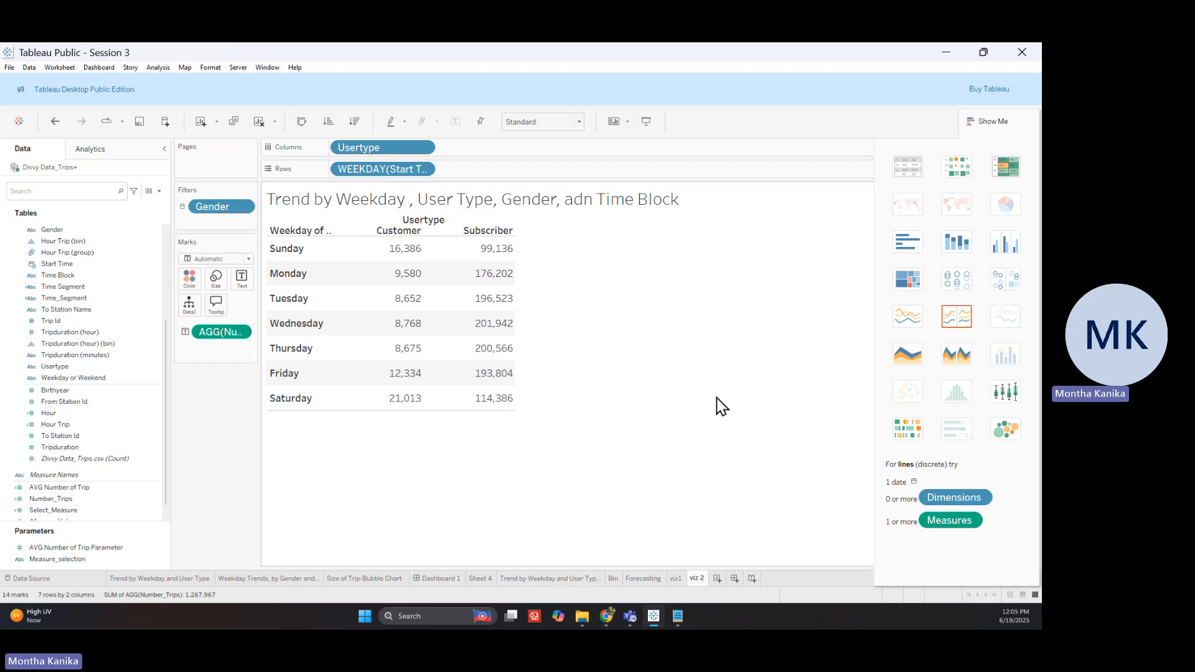
# Turn the table into horizontal trip-count bars per weekday, with Usertype no longer labelling them
pyautogui.click(908, 281)
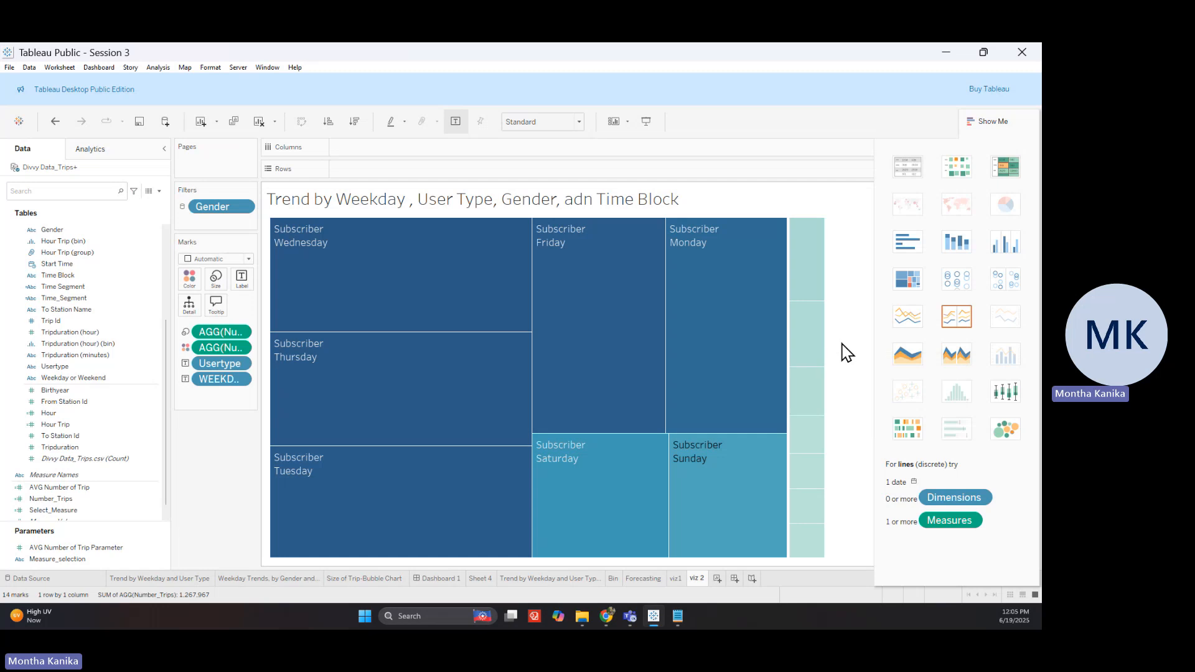
pyautogui.click(281, 580)
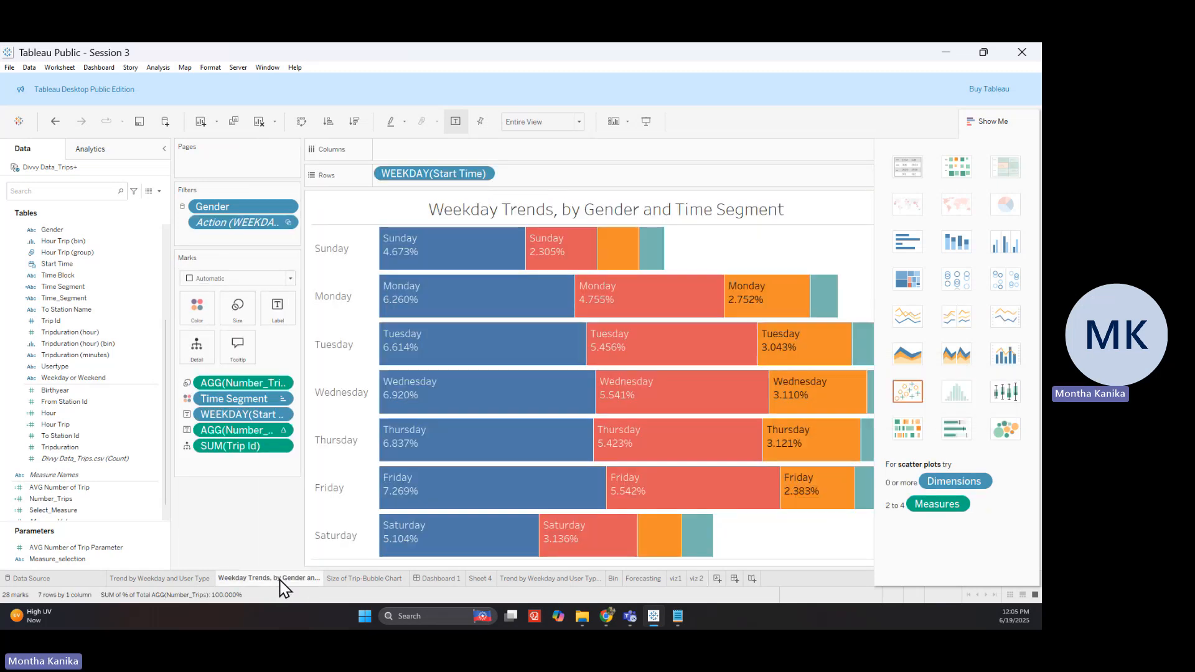
pyautogui.click(698, 580)
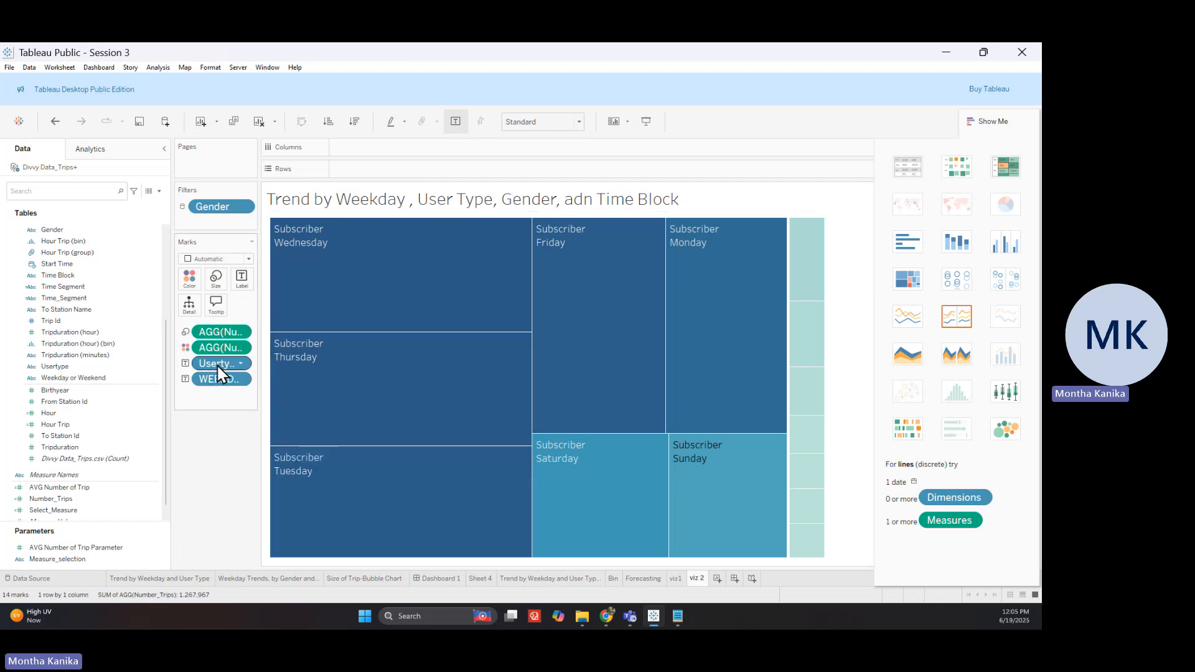
pyautogui.moveTo(221, 372); pyautogui.dragTo(397, 170)
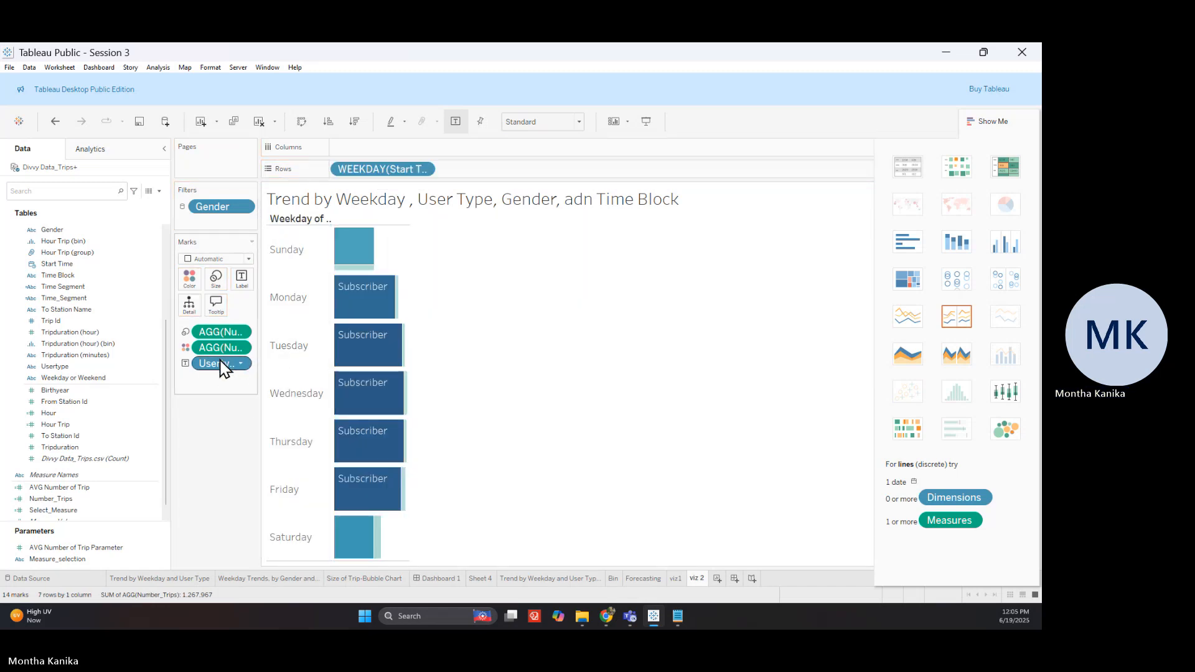
pyautogui.moveTo(223, 364)
pyautogui.mouseDown()
pyautogui.moveTo(395, 152)
pyautogui.moveTo(246, 366)
pyautogui.mouseUp()
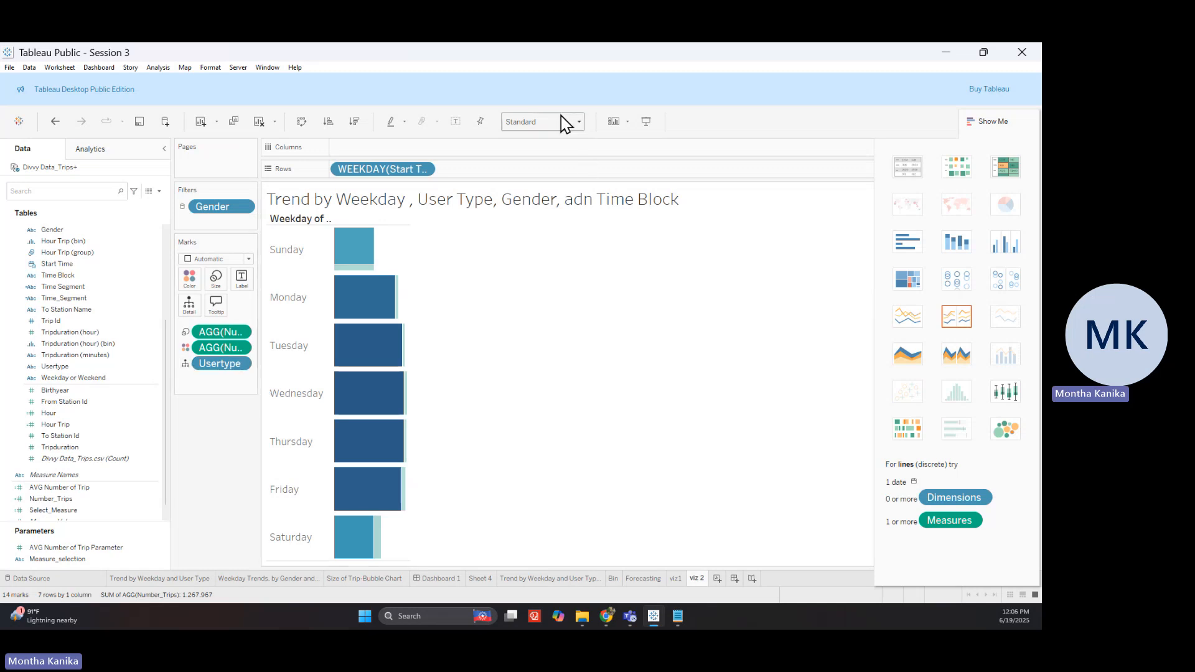
# Set the view to Fit Width and close the Show Me panel
pyautogui.click(546, 126)
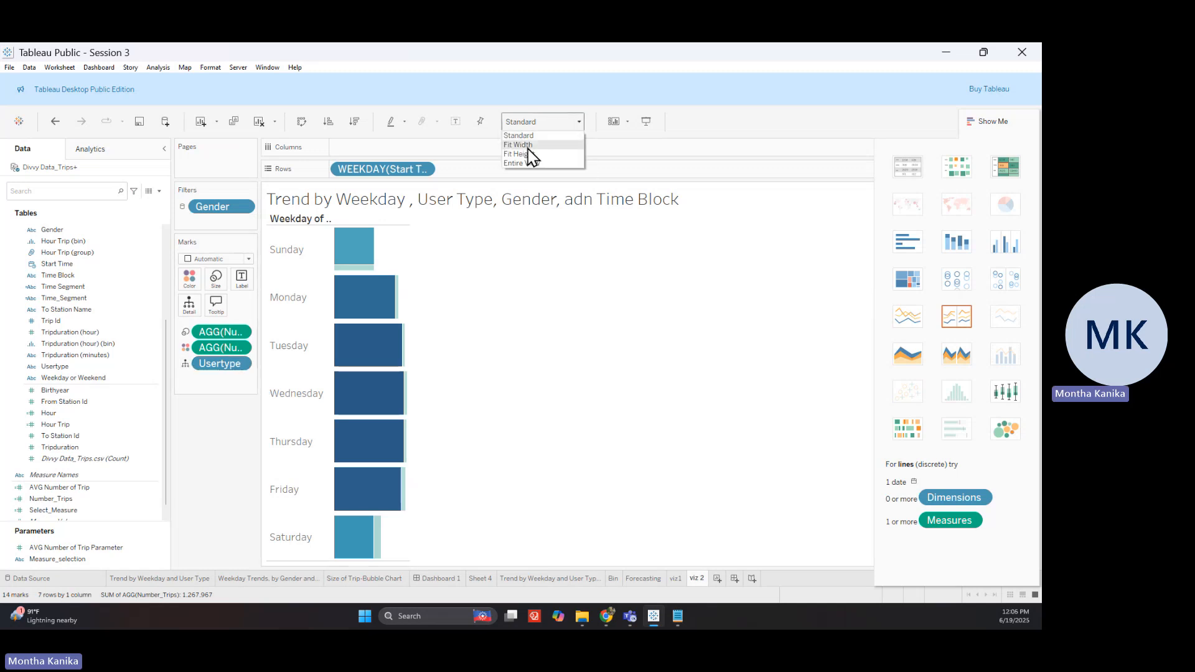
pyautogui.click(523, 145)
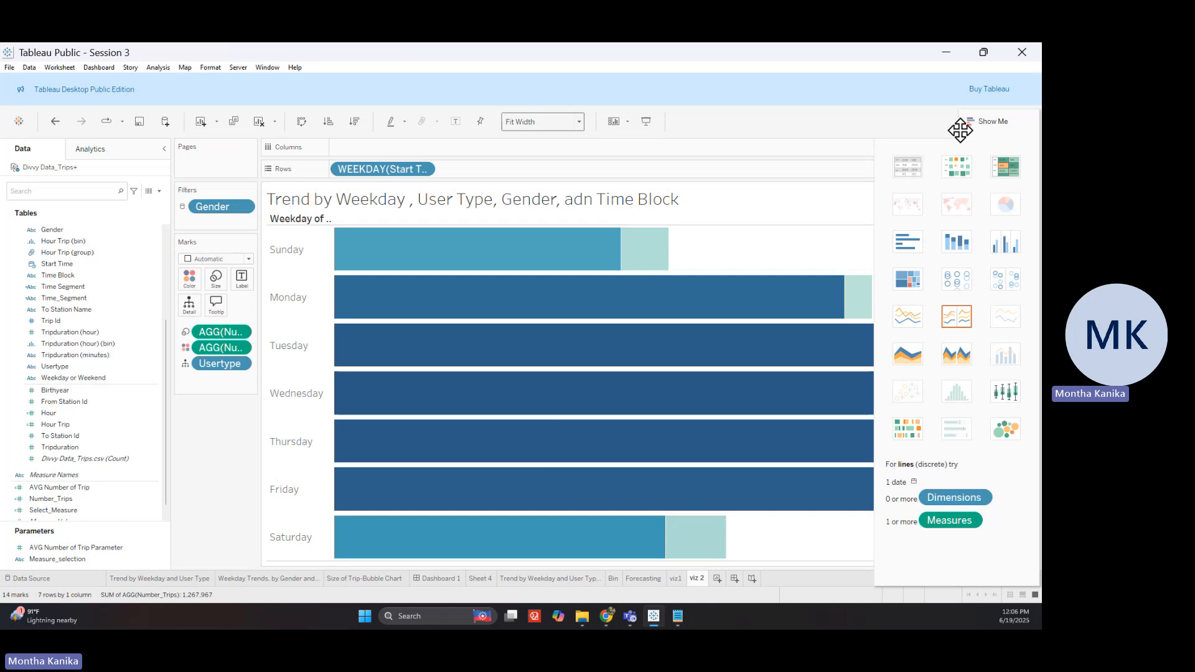
pyautogui.click(966, 124)
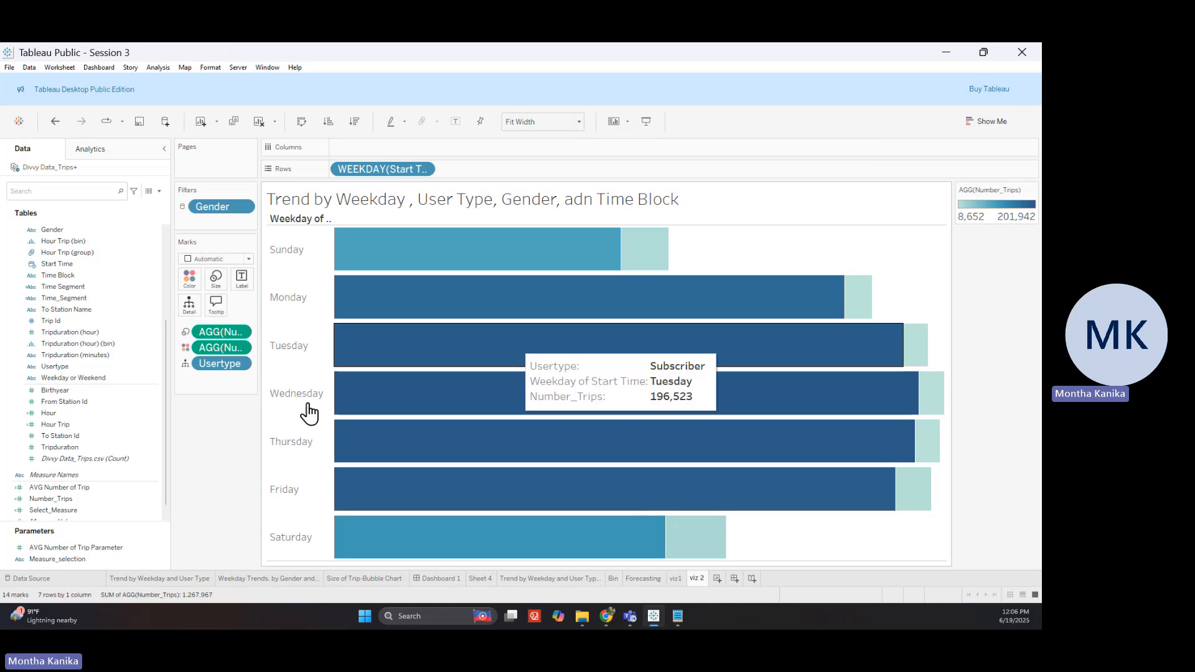
# Locate and select the Time_Segment field in the Data pane
pyautogui.click(116, 423)
pyautogui.click(109, 417)
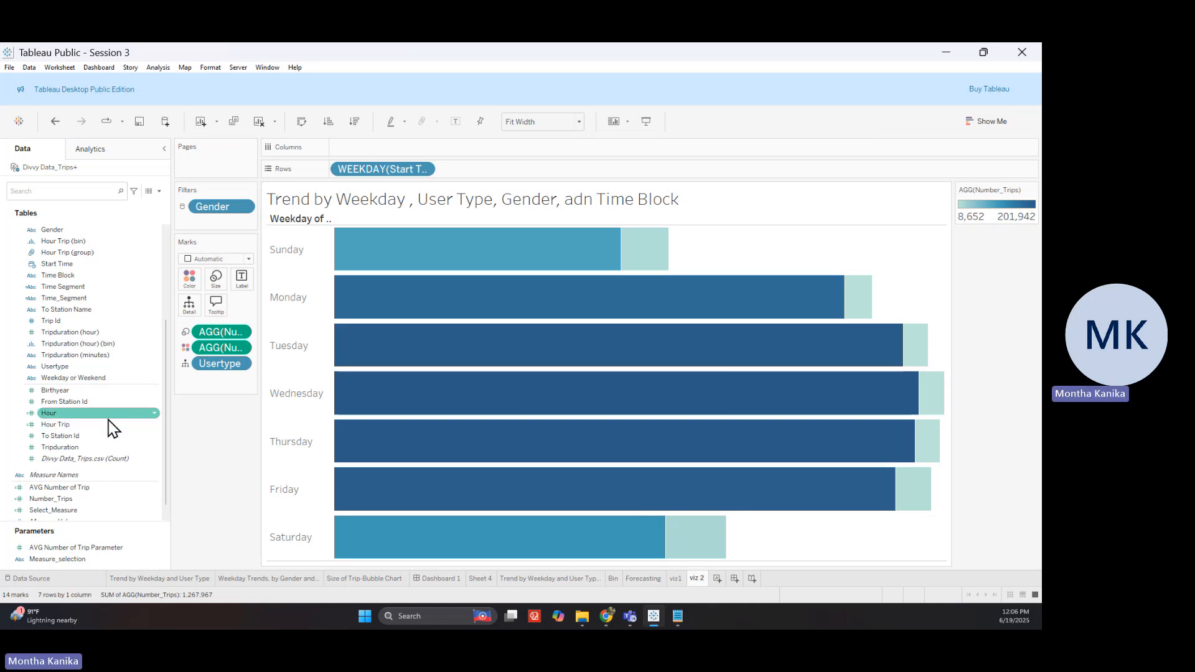
pyautogui.click(96, 300)
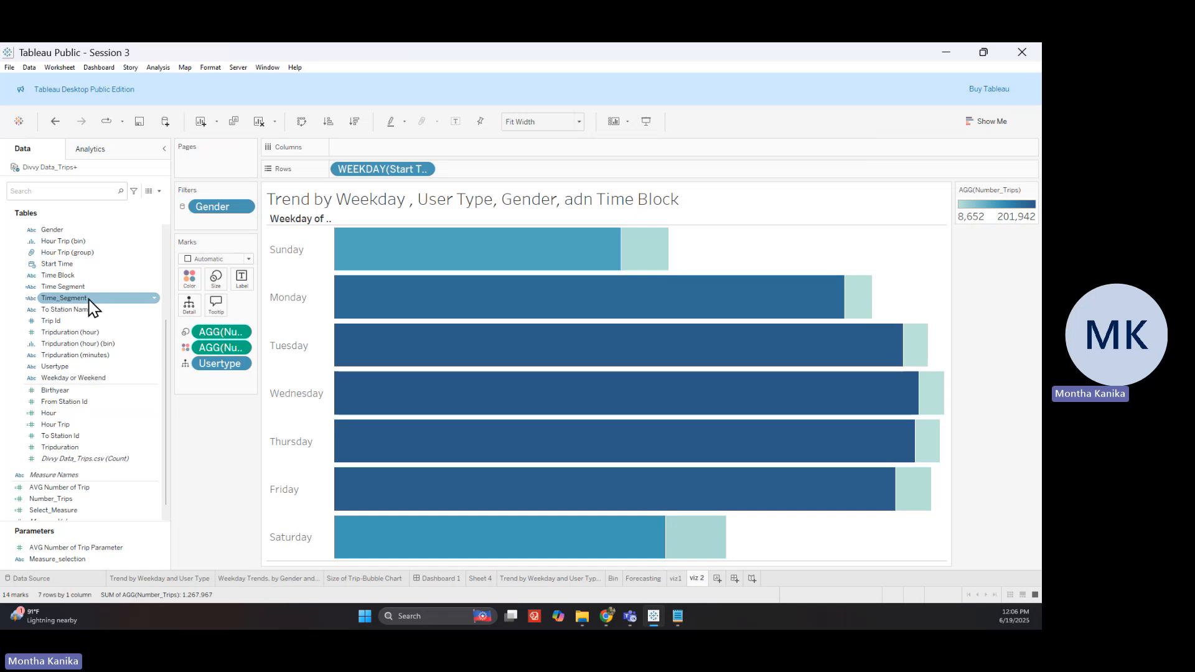
# Colour the bars by Time_Segment and remove Usertype to combine customer and subscriber trips
pyautogui.moveTo(90, 305); pyautogui.dragTo(188, 290)
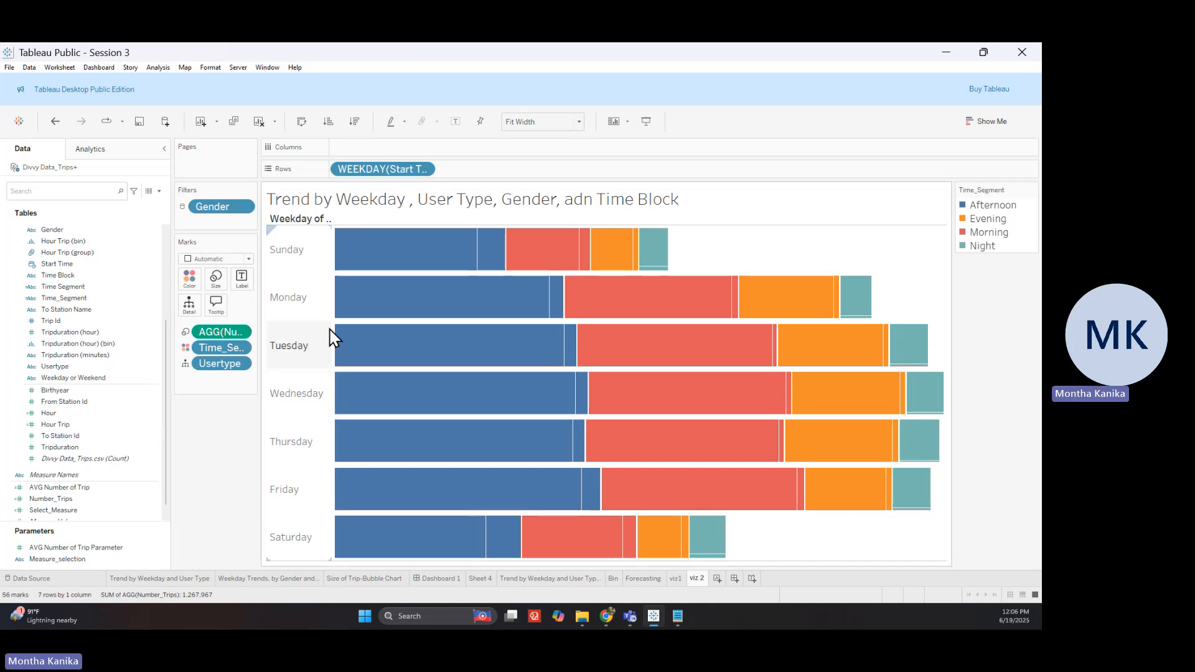
pyautogui.moveTo(402, 260)
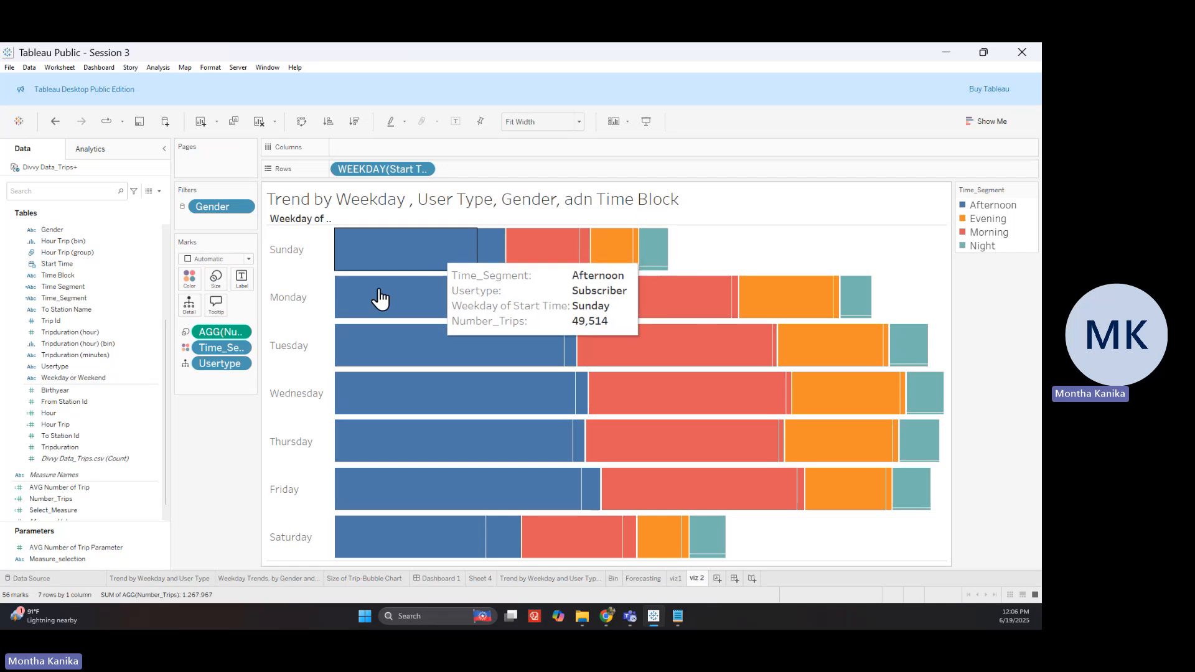
pyautogui.moveTo(238, 363); pyautogui.dragTo(110, 357)
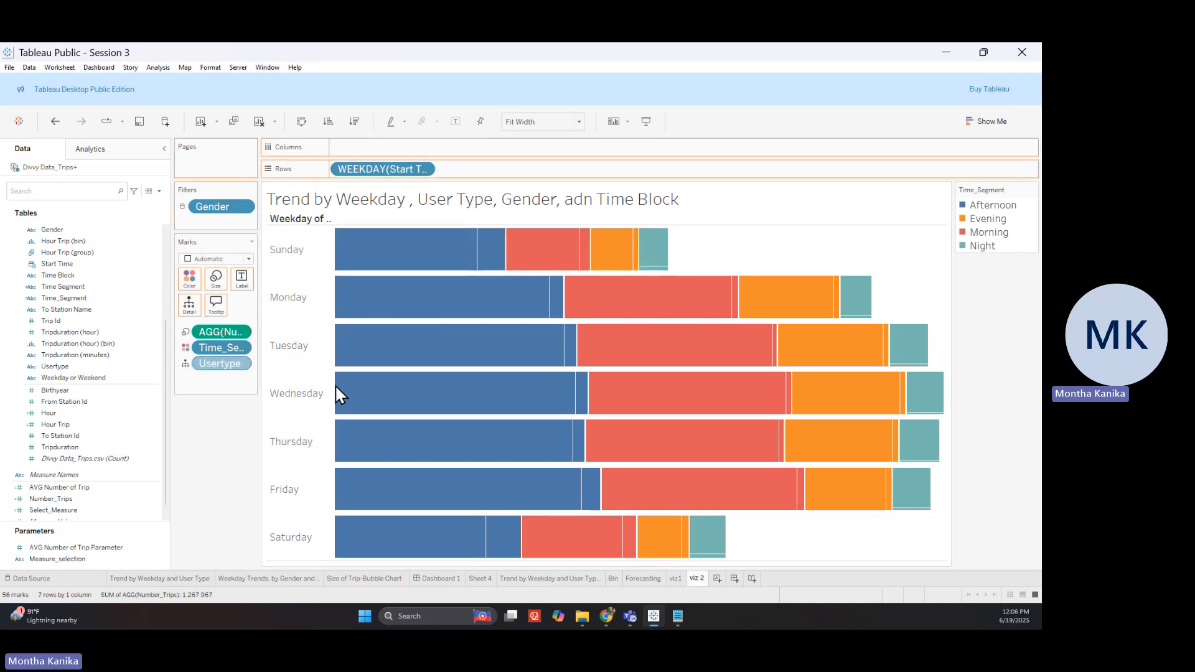
pyautogui.moveTo(336, 388); pyautogui.dragTo(360, 397)
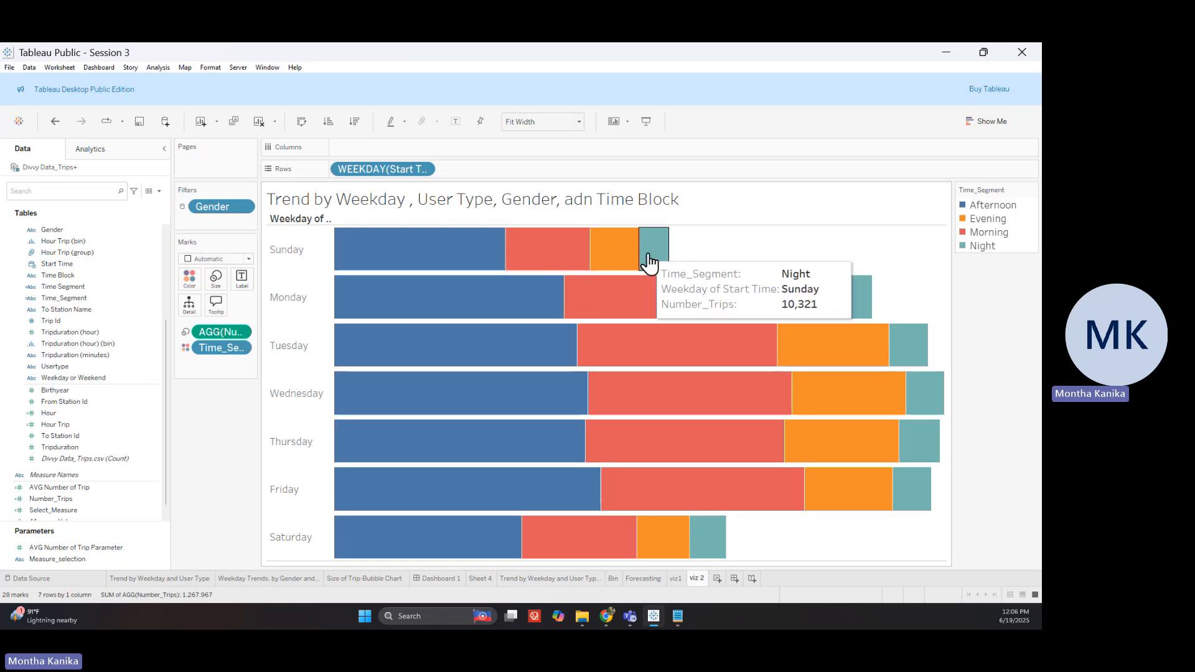
# Move Morning to the top of the legend so segments run Morning, Afternoon, Evening, Night
pyautogui.click(991, 234)
pyautogui.moveTo(993, 212); pyautogui.dragTo(996, 205)
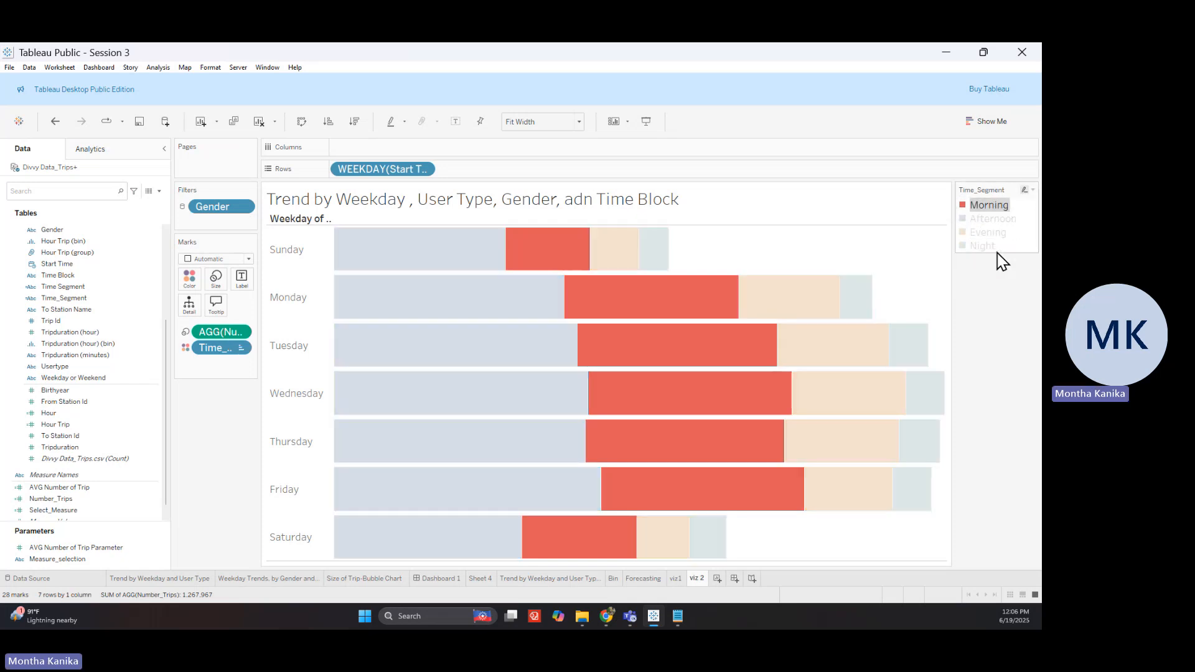
pyautogui.click(998, 288)
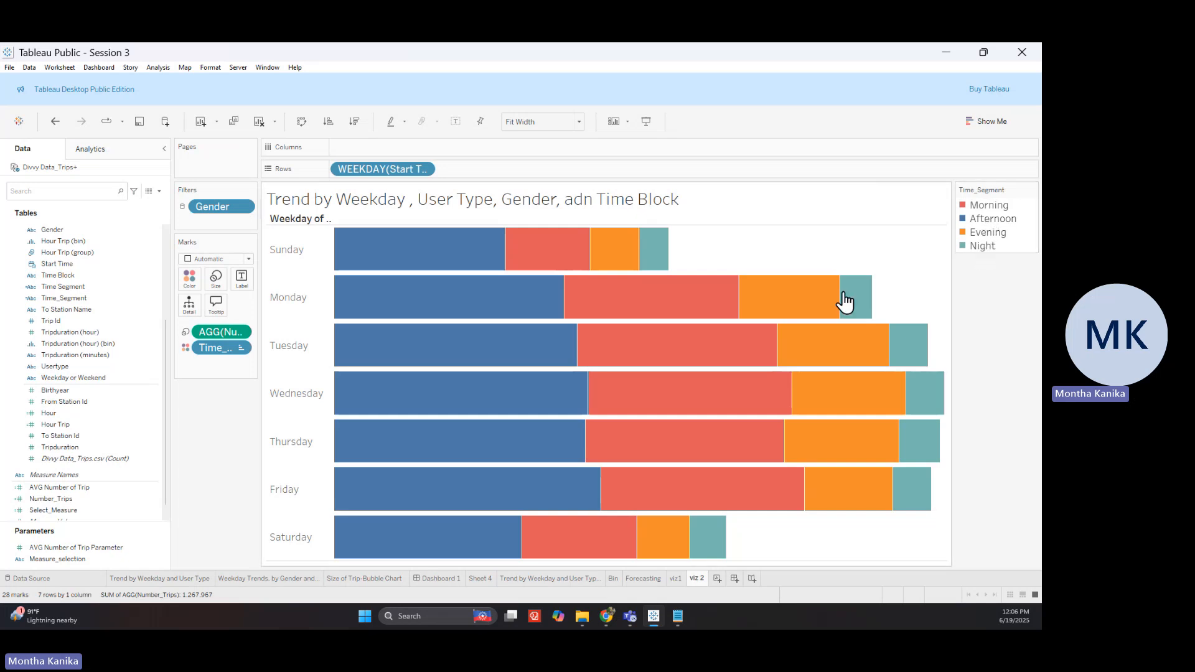
pyautogui.moveTo(783, 314)
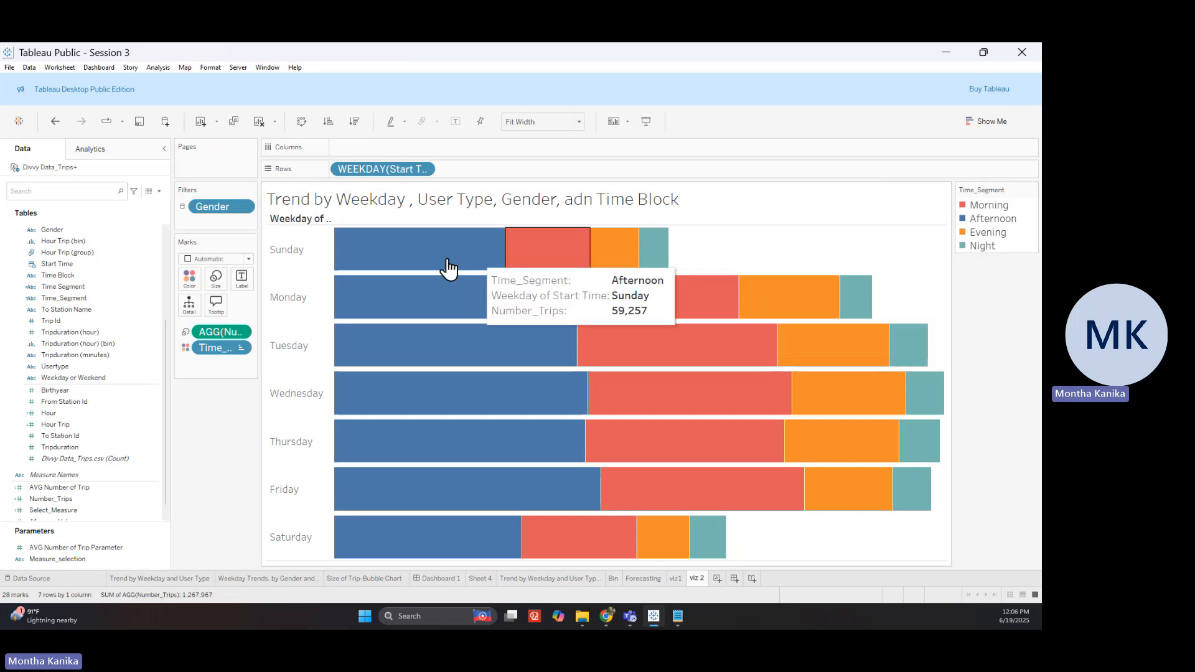
pyautogui.moveTo(512, 254); pyautogui.dragTo(549, 250)
pyautogui.click(546, 258)
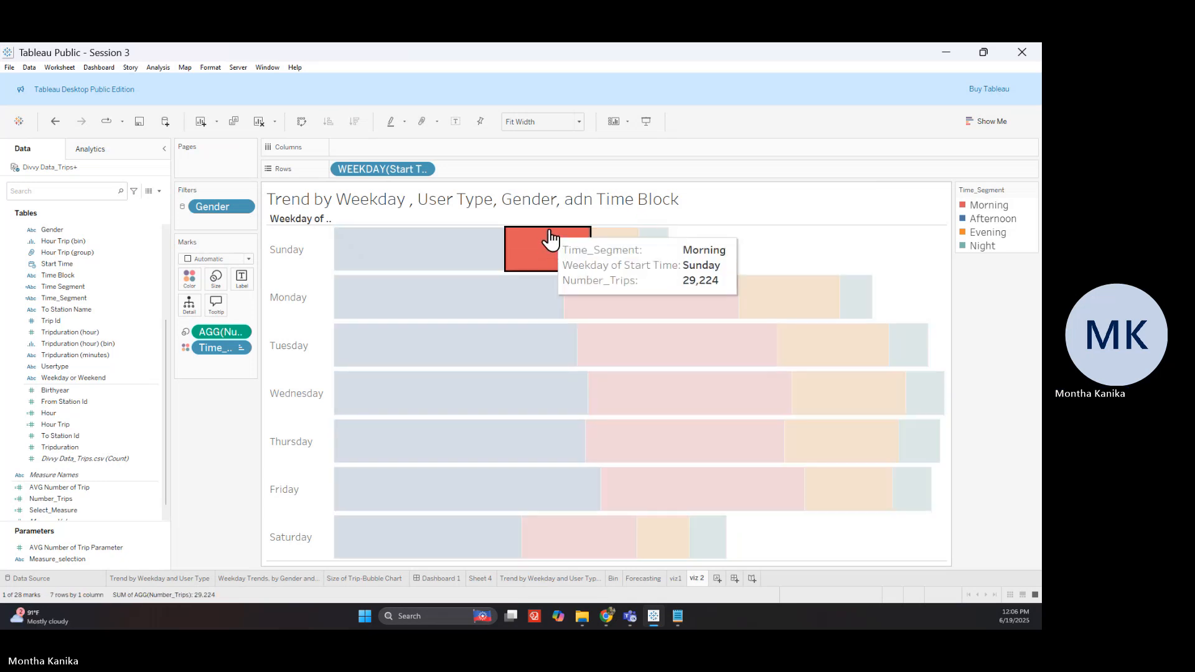
pyautogui.click(715, 259)
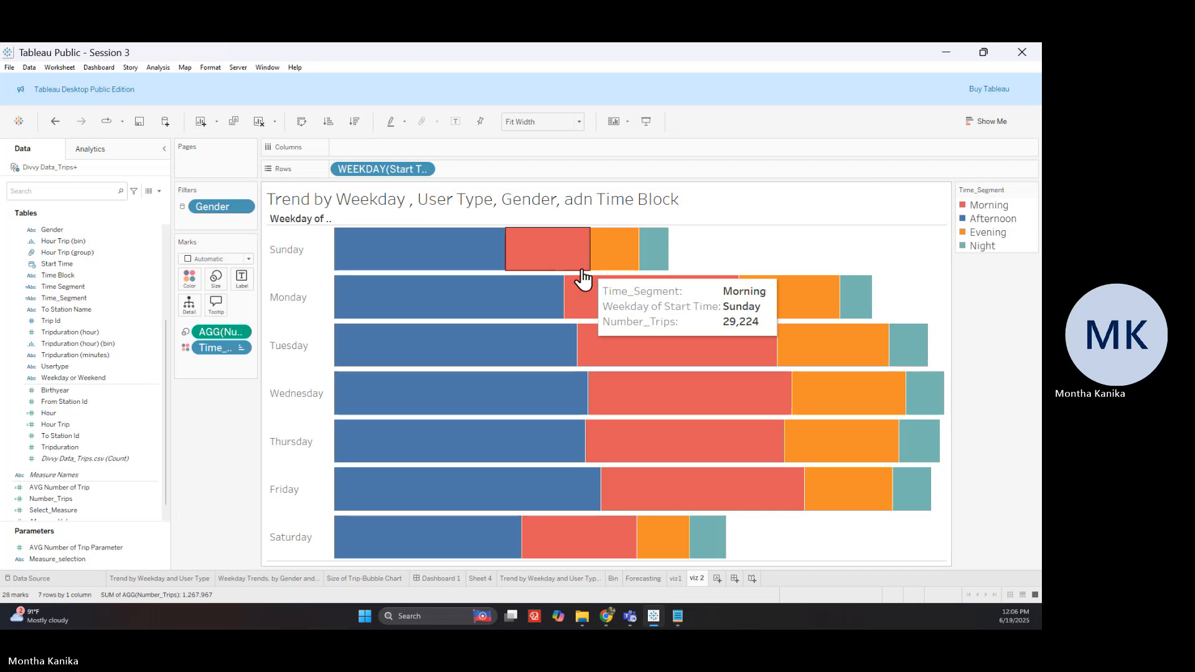
pyautogui.rightClick(304, 223)
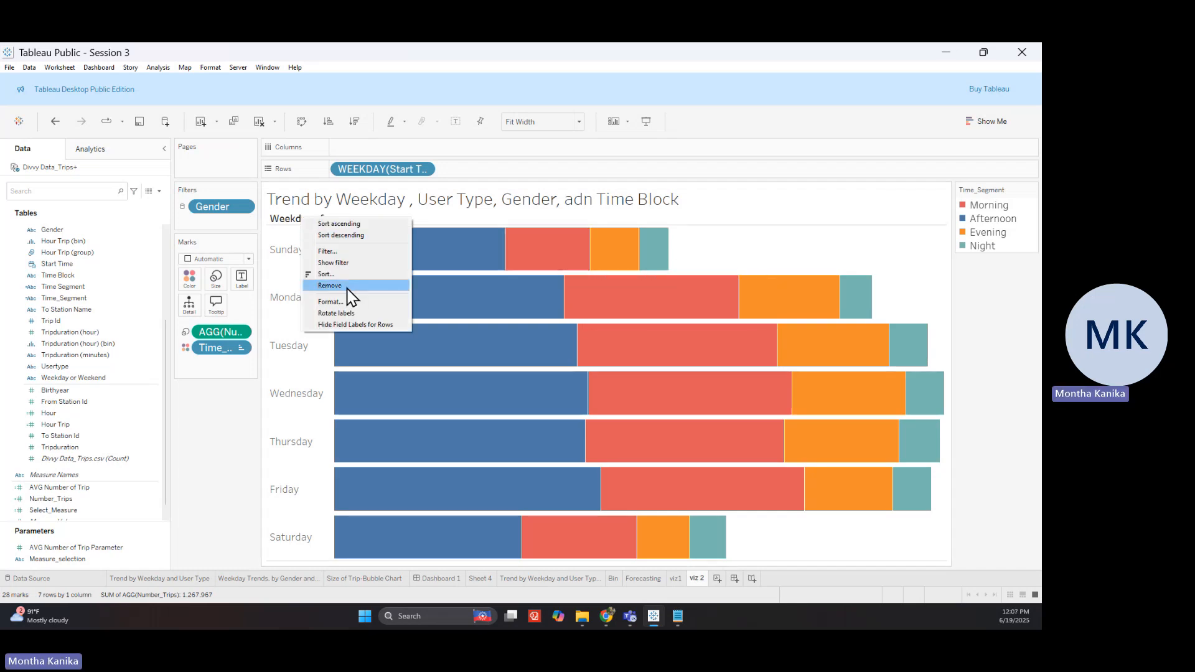
pyautogui.click(354, 324)
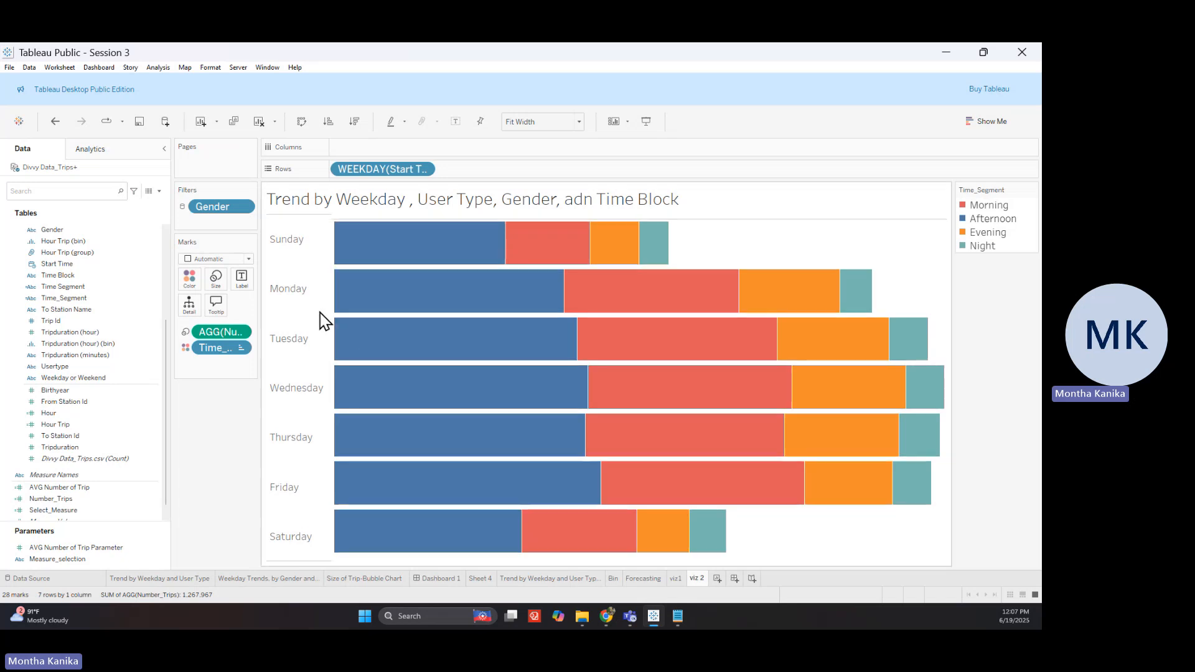
pyautogui.doubleClick(992, 218)
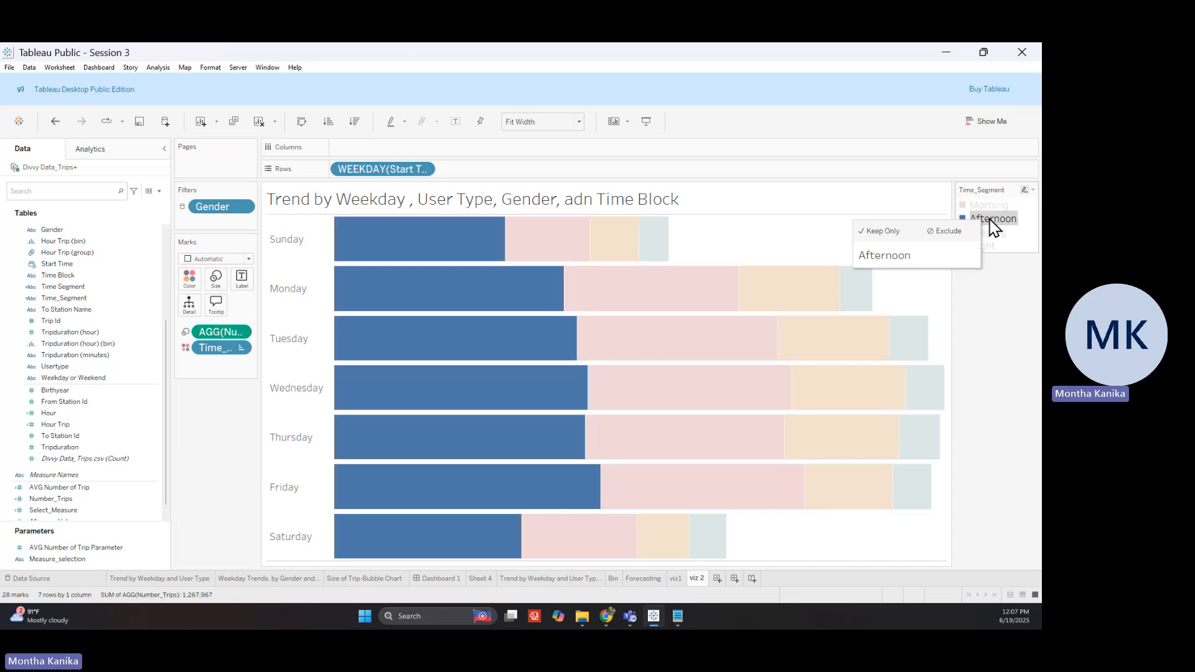
pyautogui.click(658, 207)
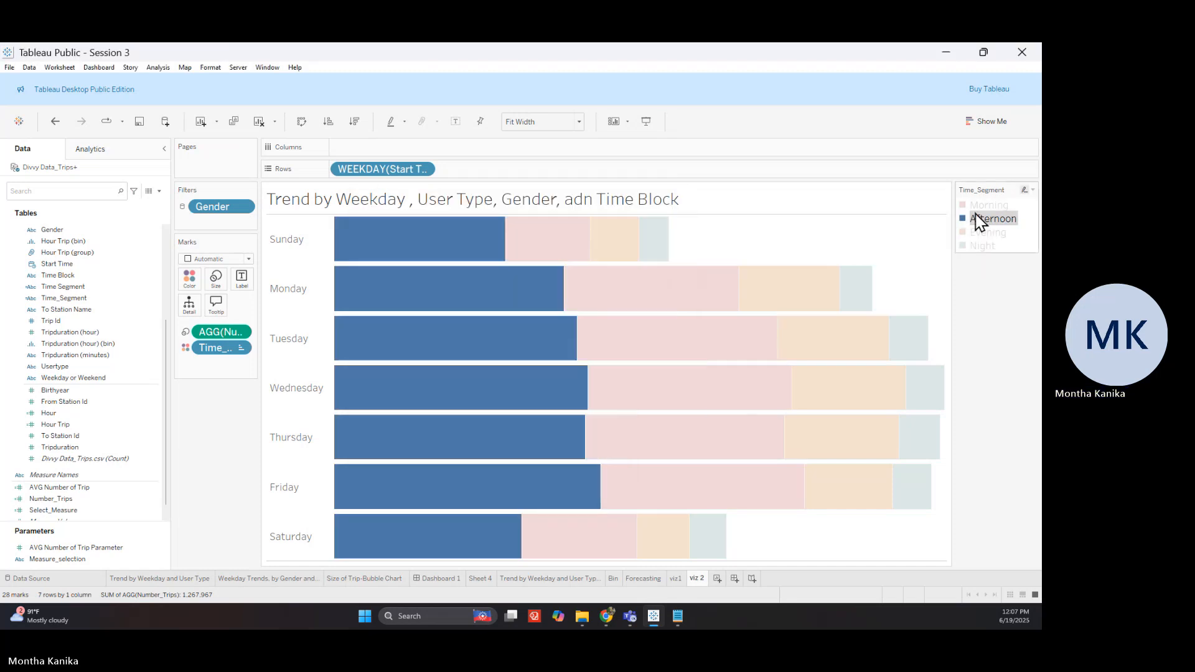
pyautogui.moveTo(977, 219)
pyautogui.mouseDown()
pyautogui.moveTo(993, 242)
pyautogui.moveTo(990, 216)
pyautogui.mouseUp()
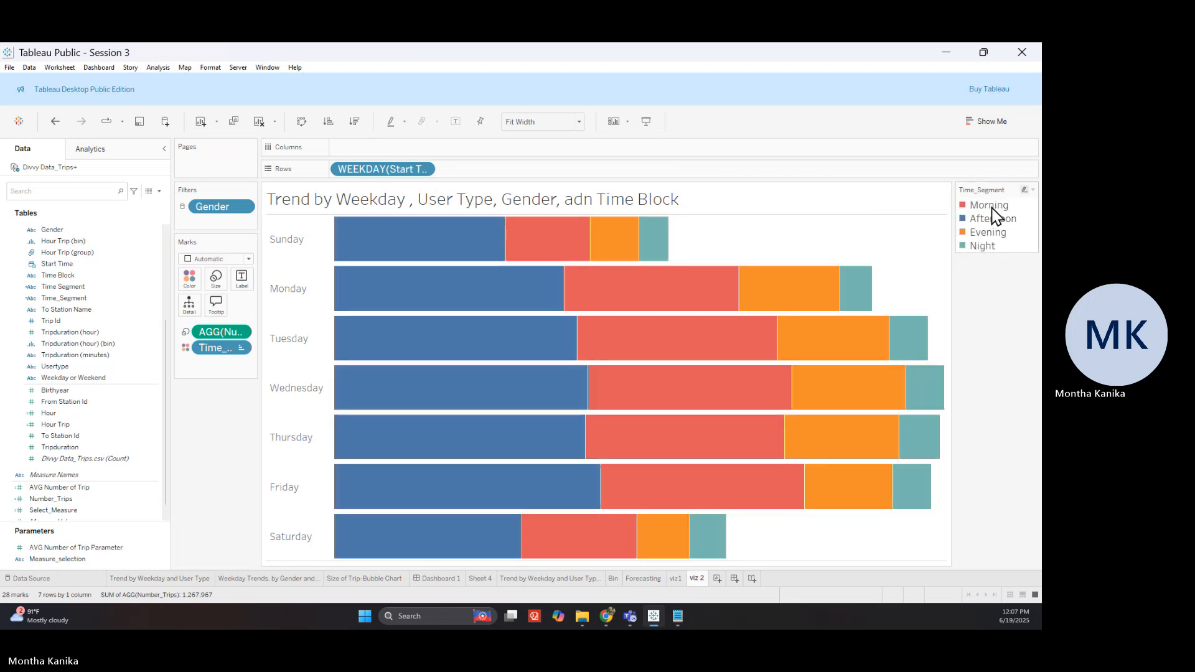
pyautogui.moveTo(995, 207)
pyautogui.mouseDown()
pyautogui.moveTo(998, 235)
pyautogui.moveTo(990, 206)
pyautogui.mouseUp()
pyautogui.click(1025, 294)
pyautogui.click(583, 237)
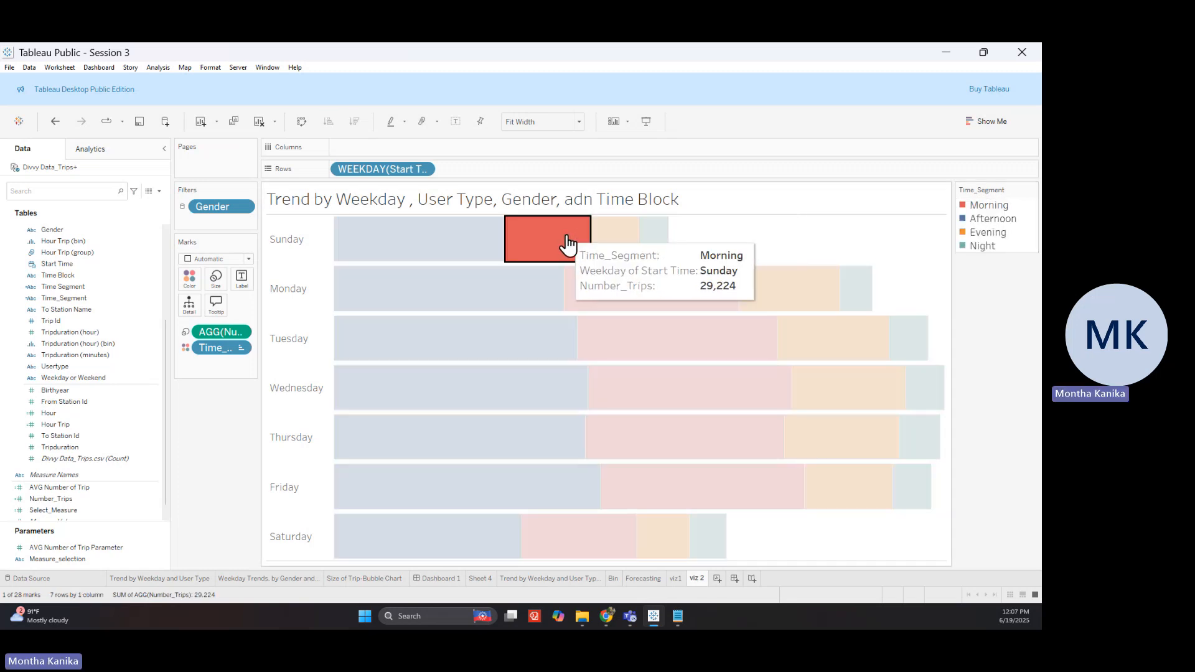
pyautogui.moveTo(567, 245)
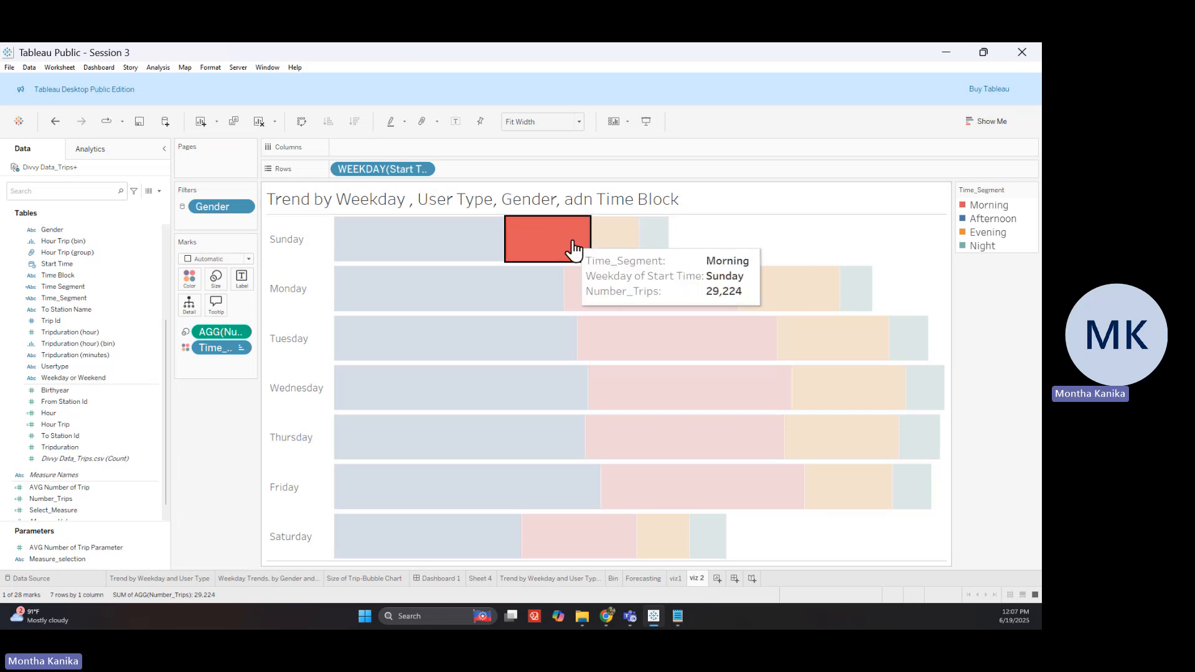
pyautogui.click(533, 254)
pyautogui.moveTo(349, 242)
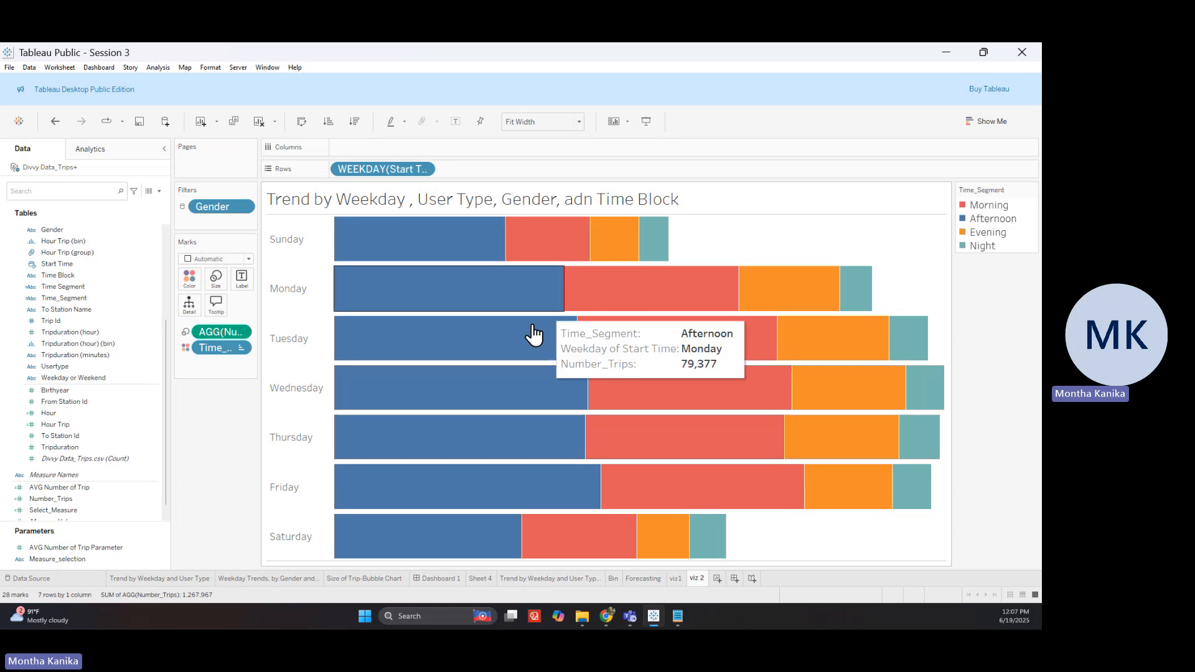
pyautogui.moveTo(691, 430)
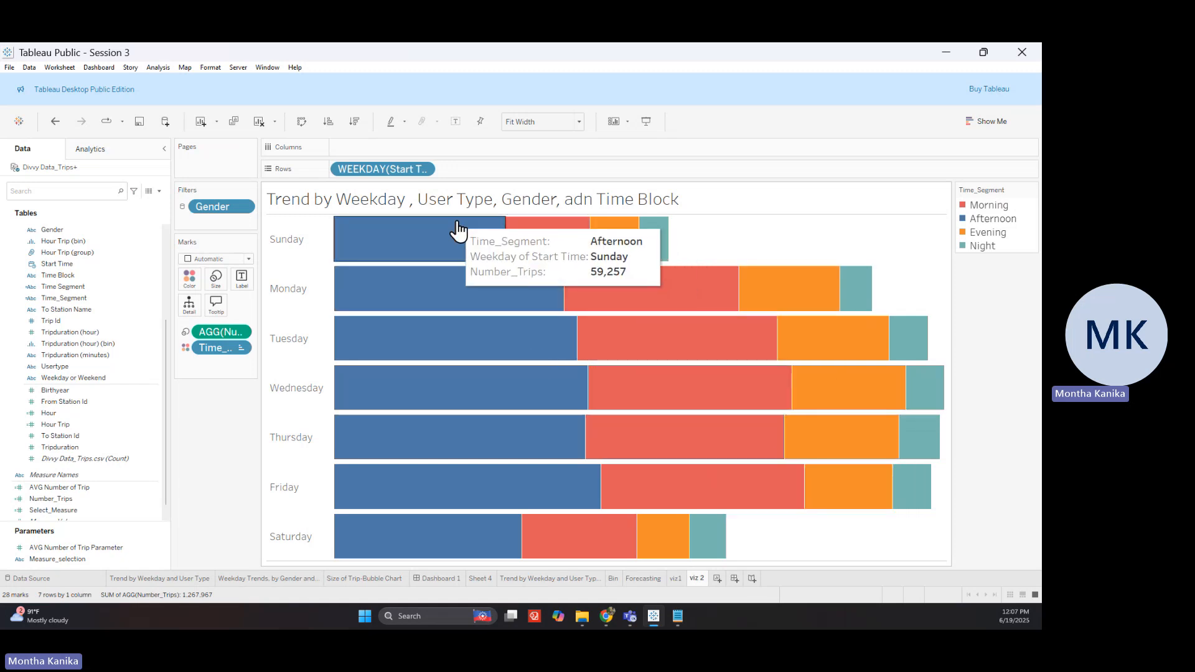
pyautogui.rightClick(682, 225)
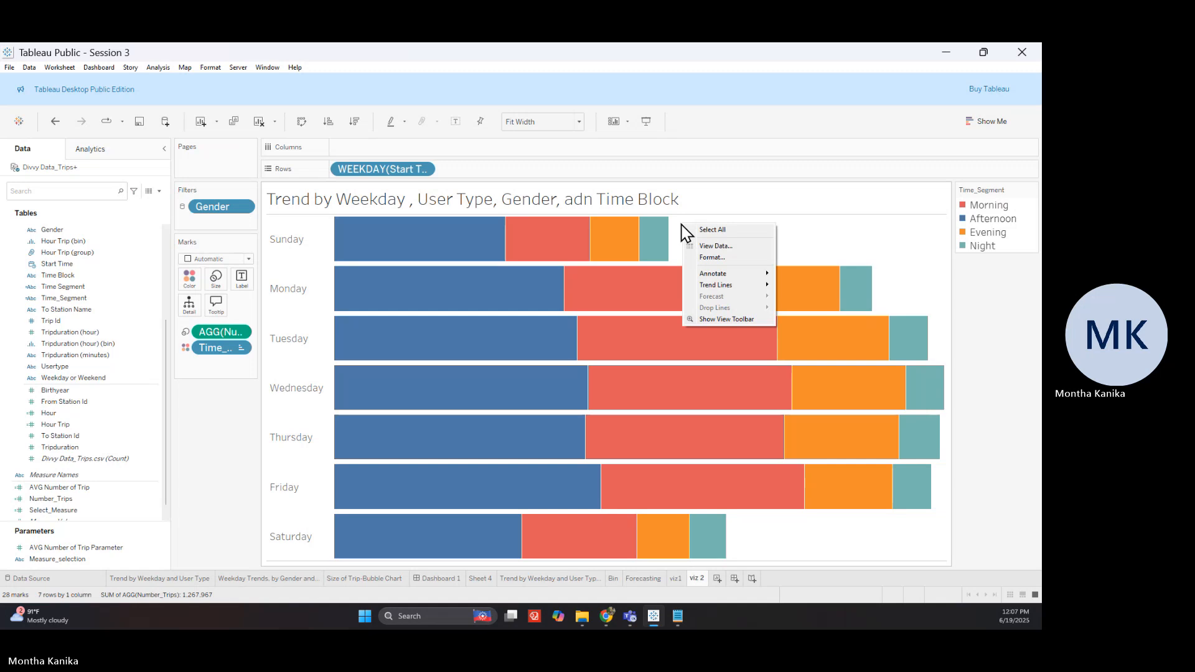
pyautogui.rightClick(583, 236)
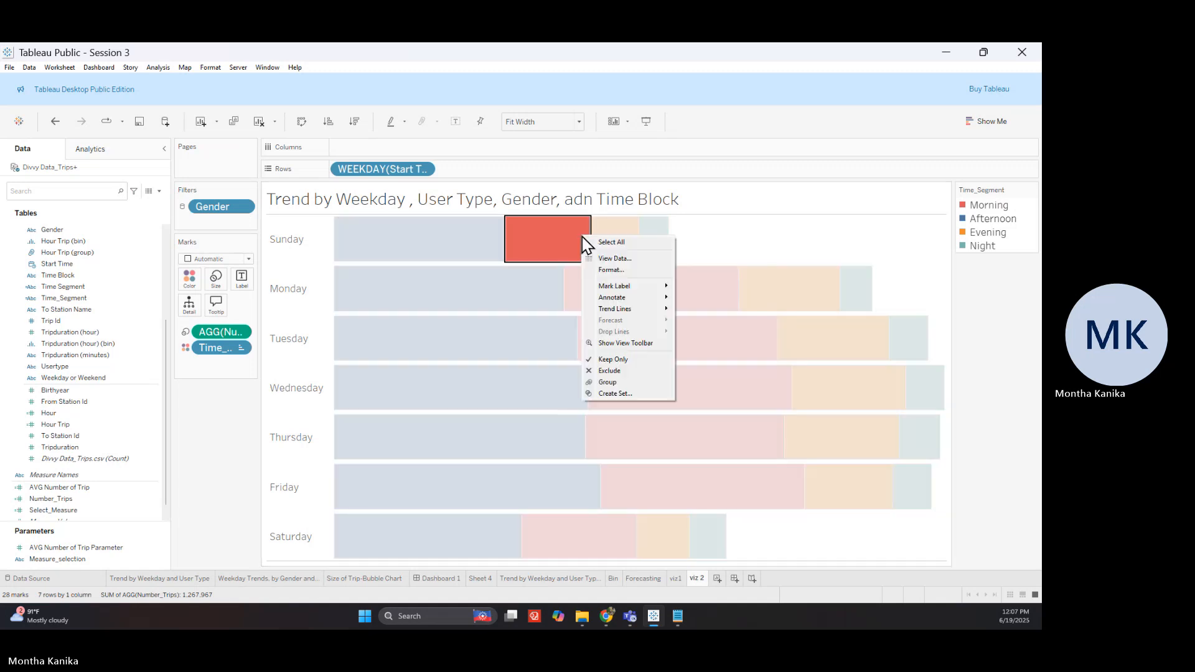
pyautogui.click(555, 239)
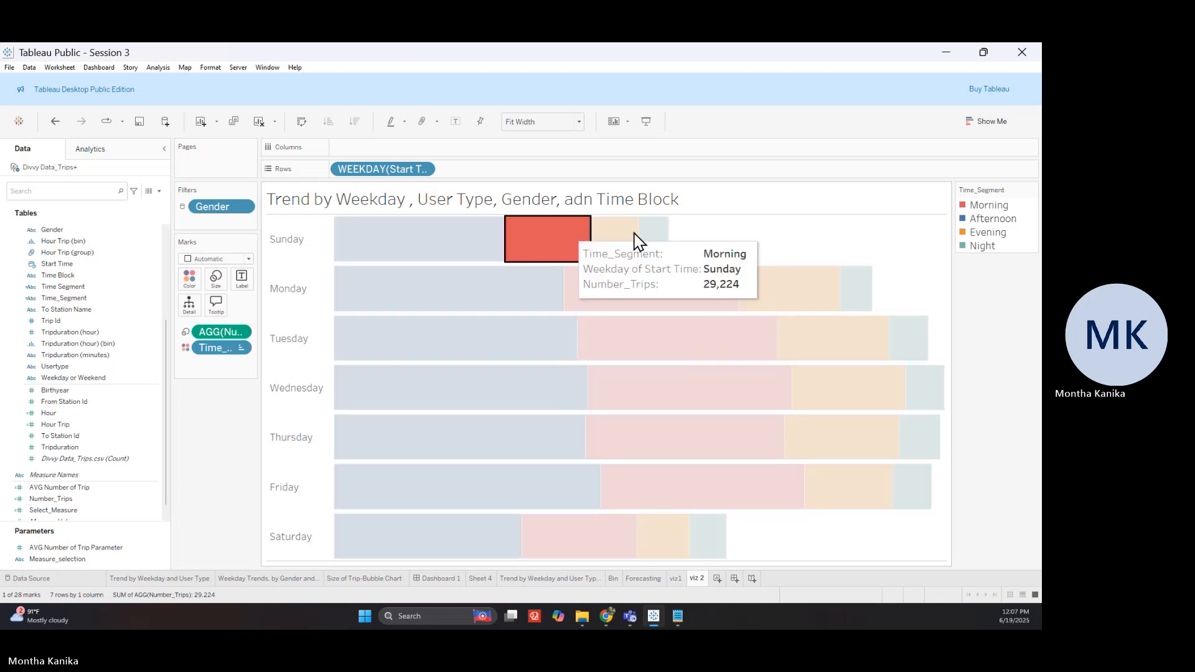
pyautogui.click(717, 233)
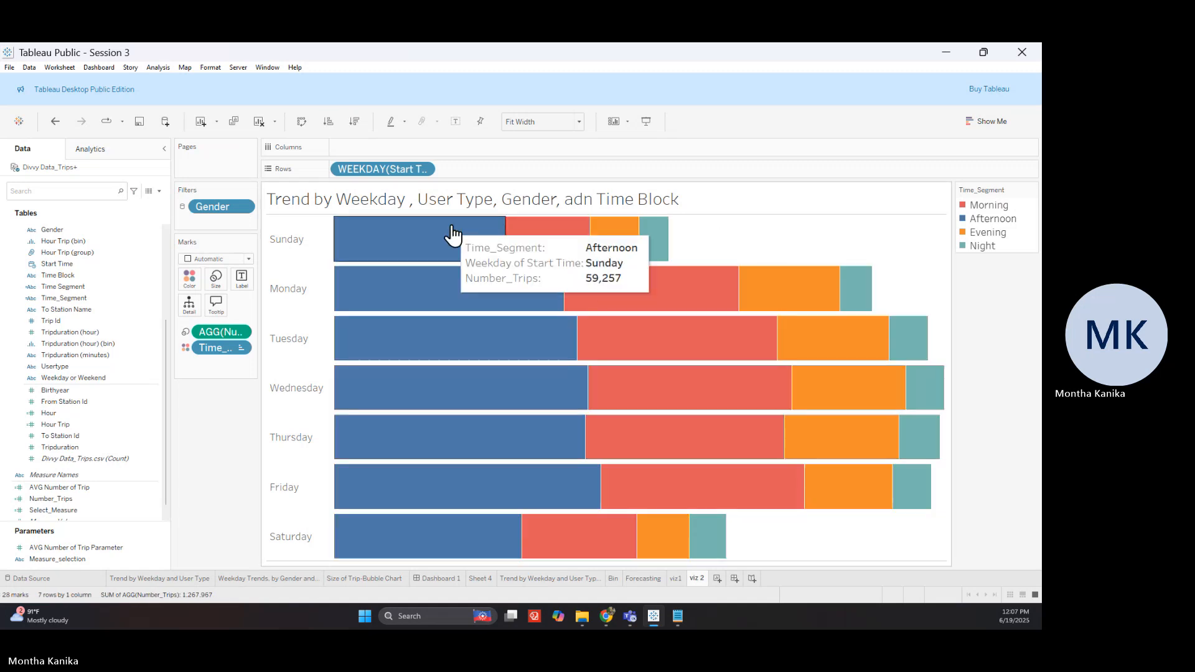
pyautogui.click(316, 245)
pyautogui.rightClick(317, 245)
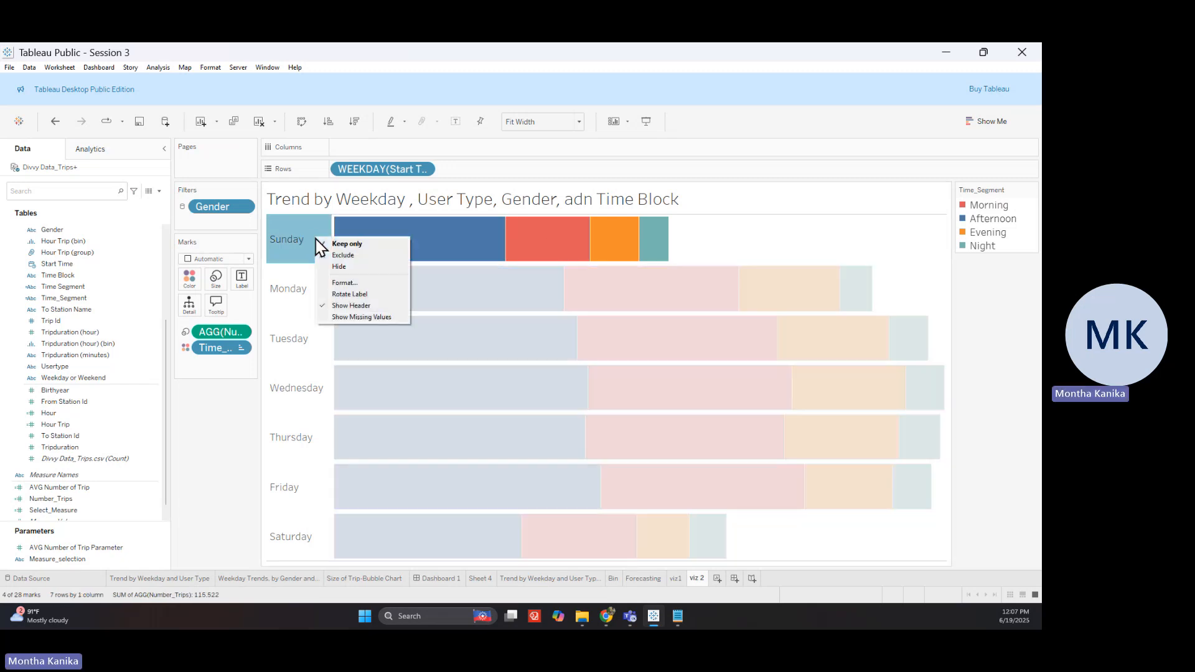
pyautogui.click(224, 431)
pyautogui.click(223, 430)
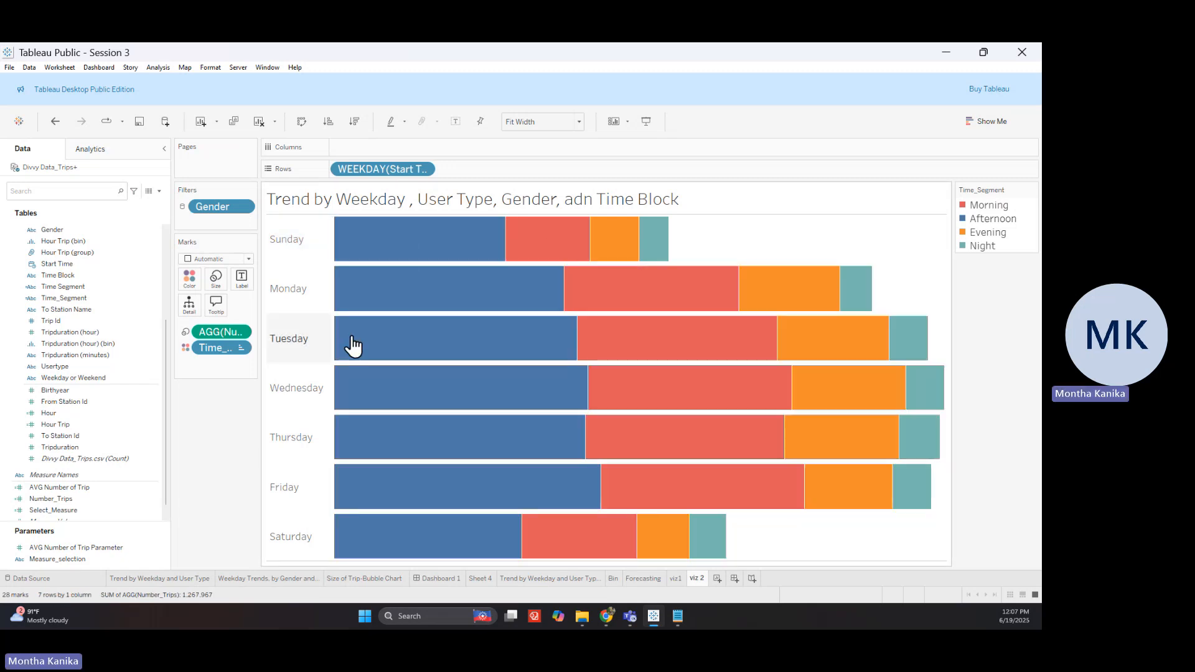
pyautogui.moveTo(440, 249)
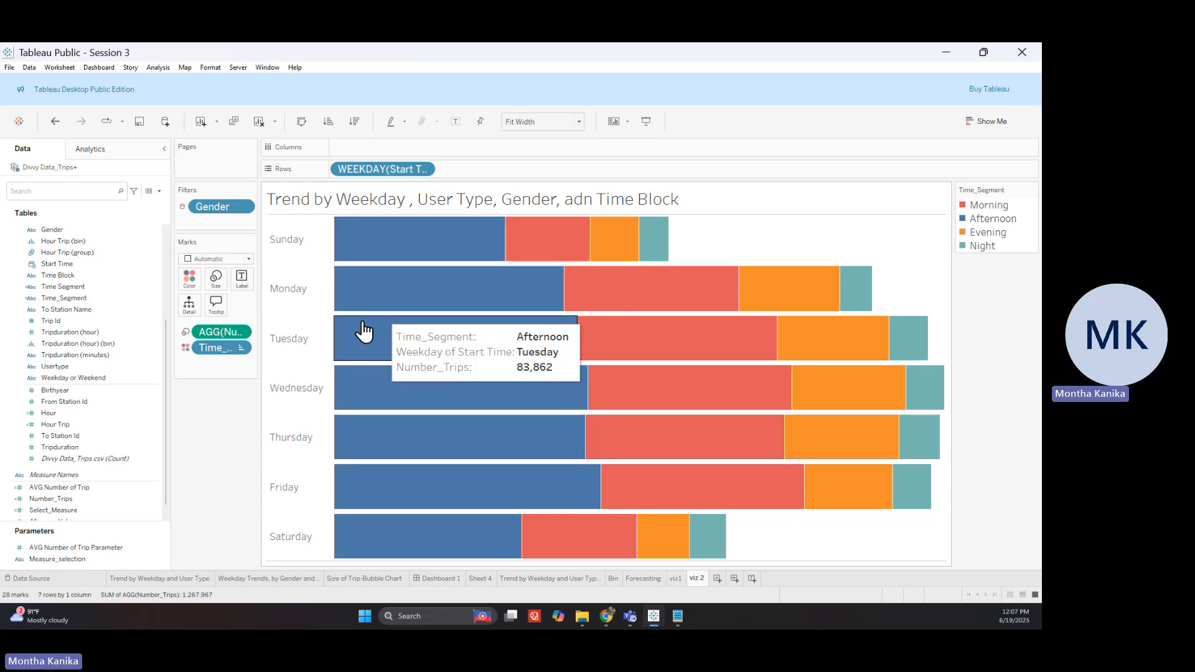
pyautogui.click(111, 499)
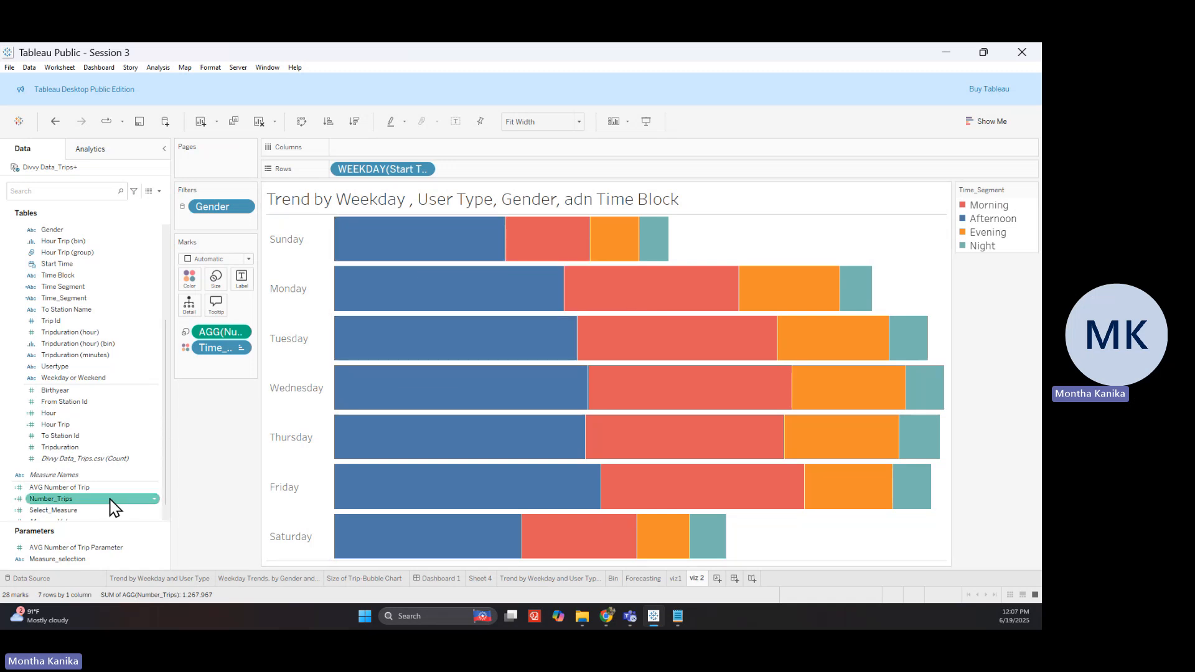
pyautogui.moveTo(114, 507); pyautogui.dragTo(250, 291)
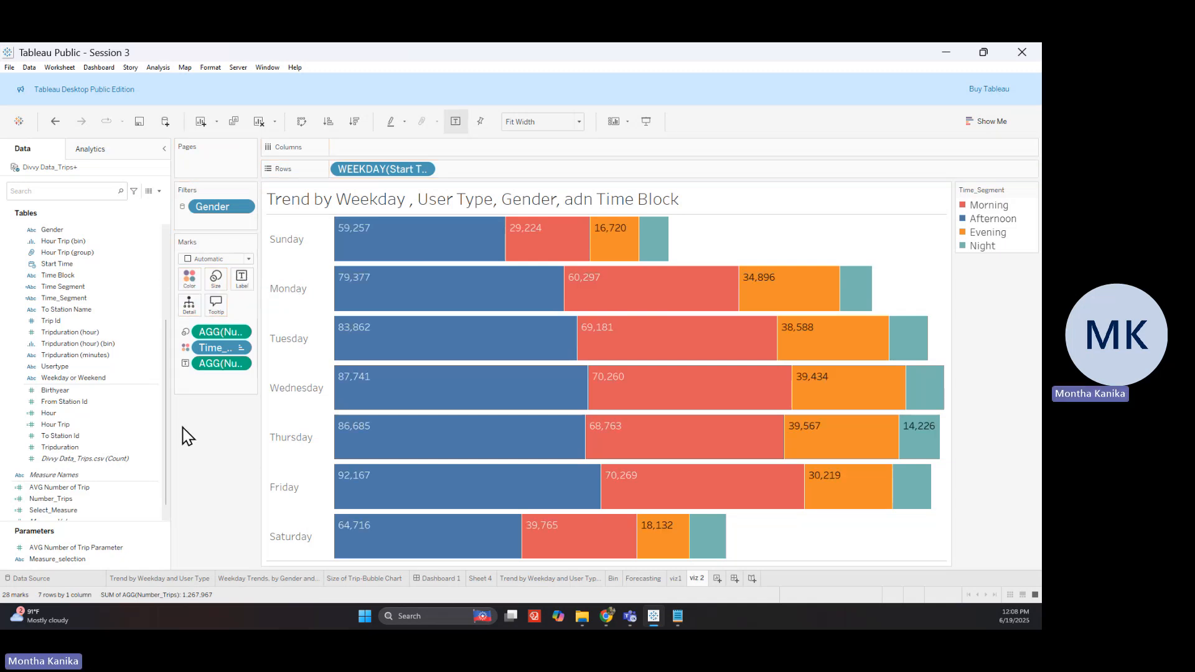
# Change the Number_Trips labels to a Percent of Total quick table calculation
pyautogui.click(241, 365)
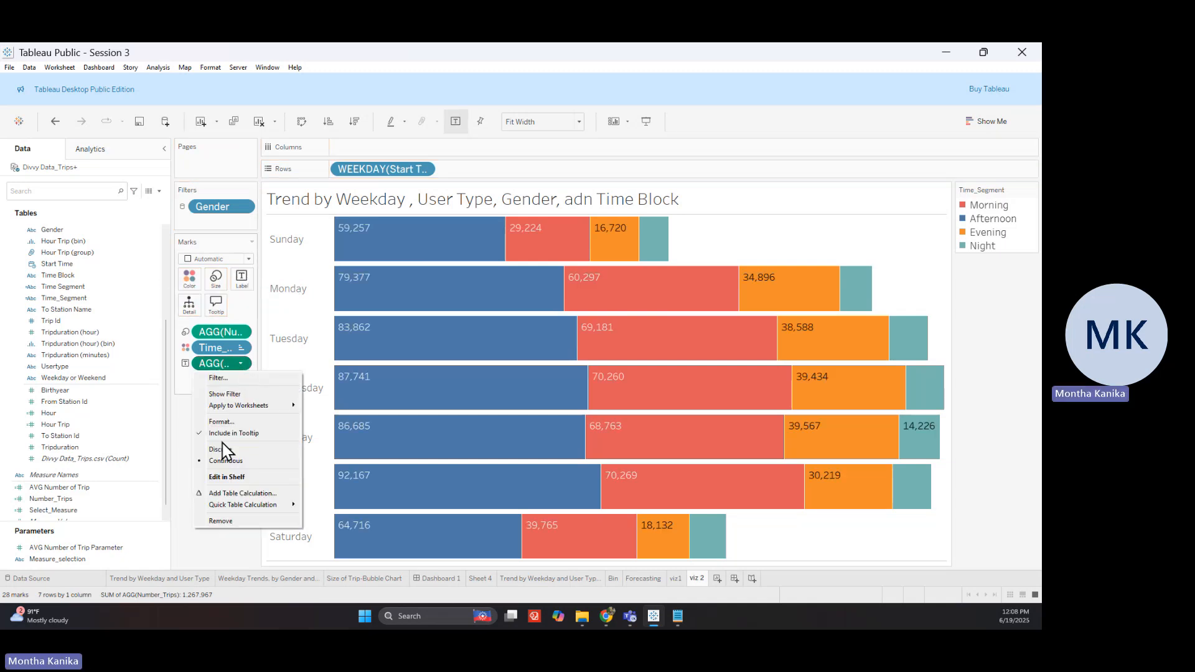
pyautogui.moveTo(227, 506)
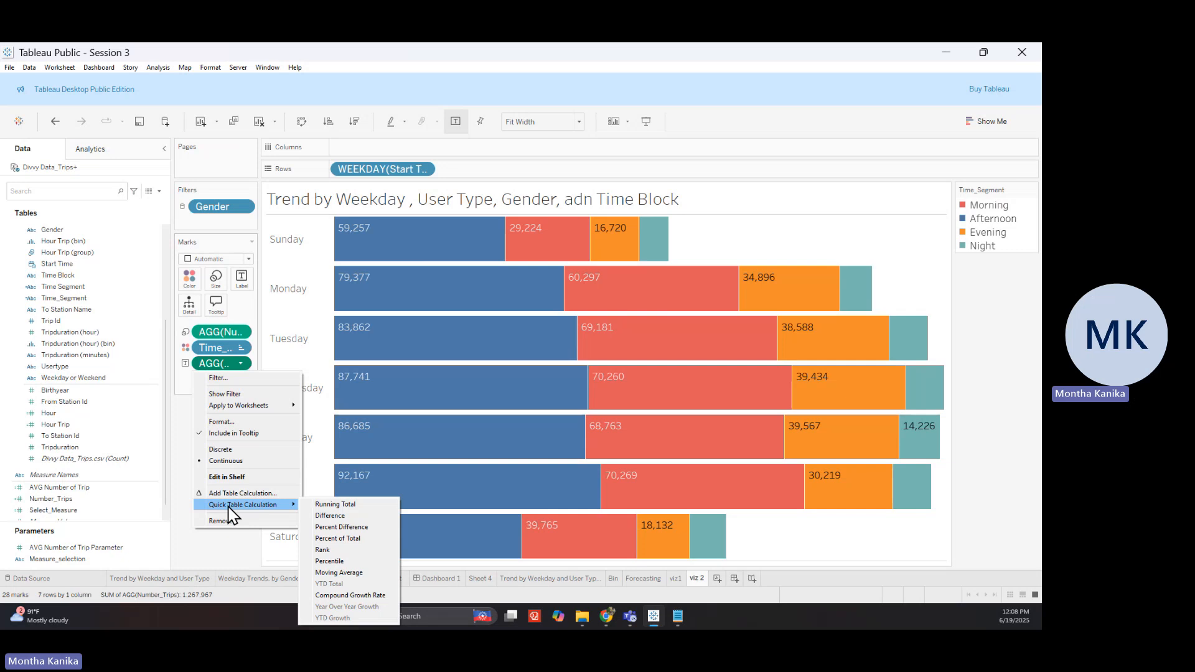
pyautogui.click(337, 539)
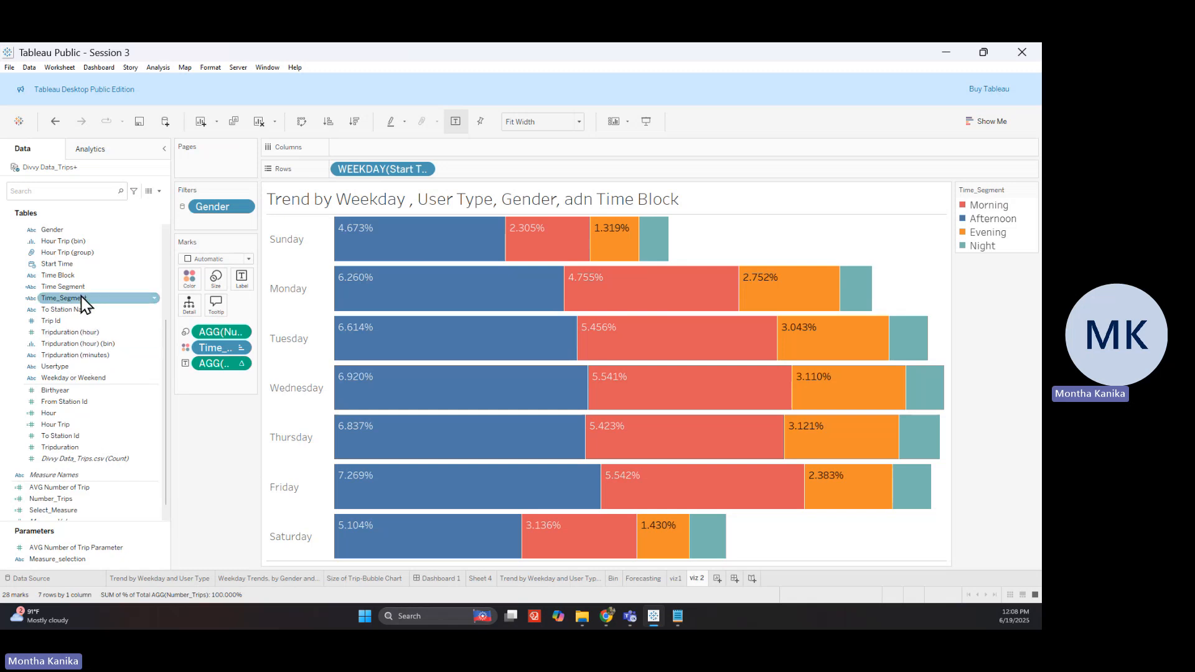
# Add Usertype to the Marks card and show it as a label on the bars
pyautogui.moveTo(79, 376); pyautogui.dragTo(189, 305)
pyautogui.moveTo(430, 238)
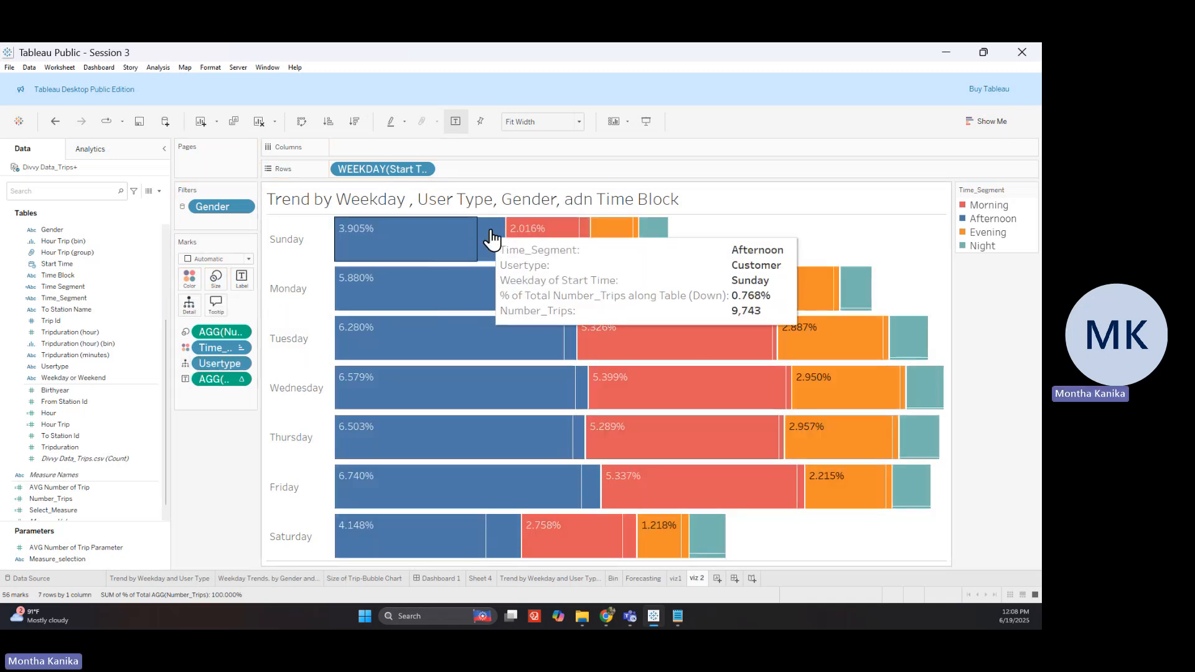
pyautogui.moveTo(489, 250)
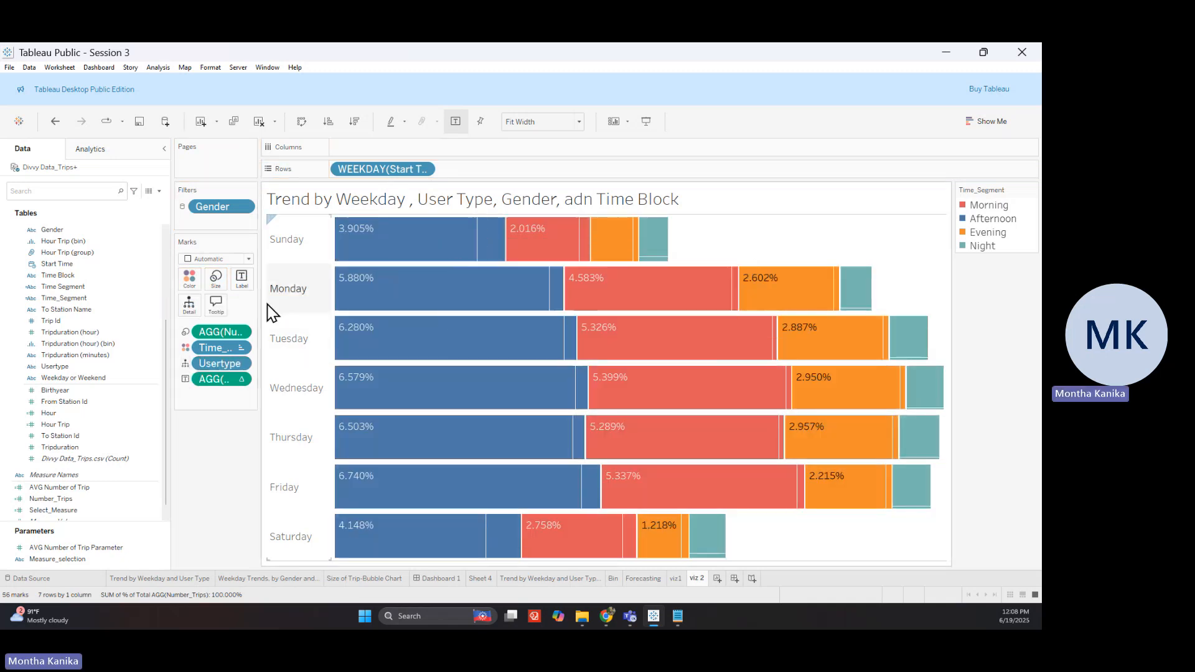
pyautogui.click(185, 364)
pyautogui.click(205, 401)
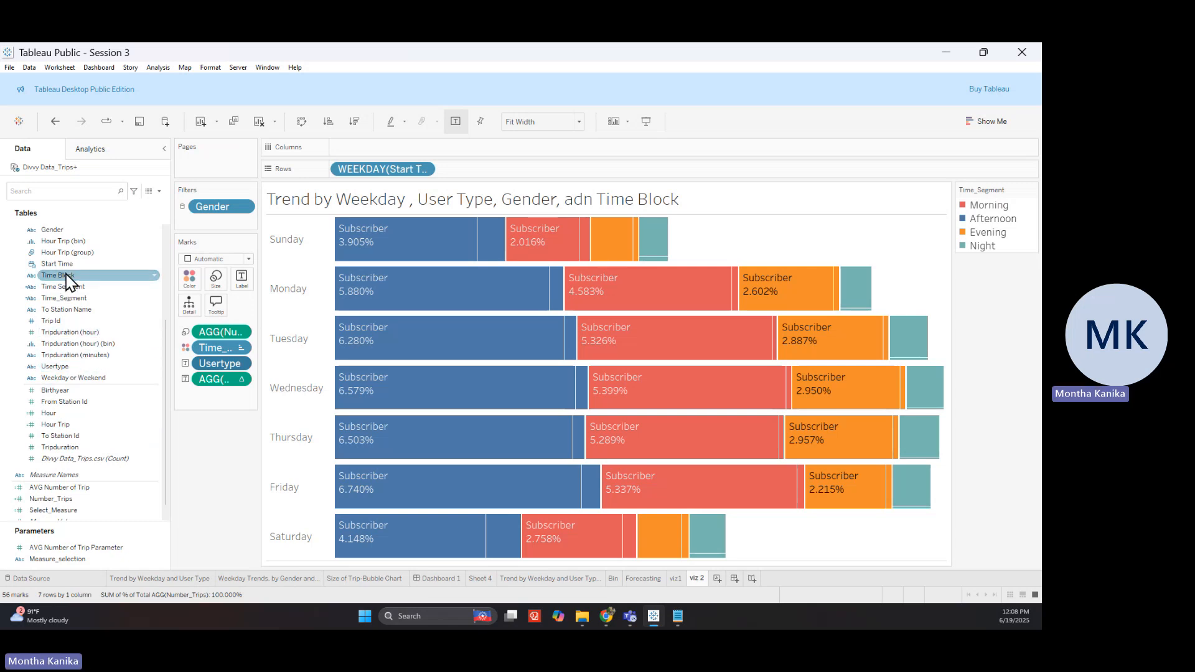
# Search the fields for 'gen' and add Gender to the bar labels
pyautogui.scroll(-1, 83, 463)
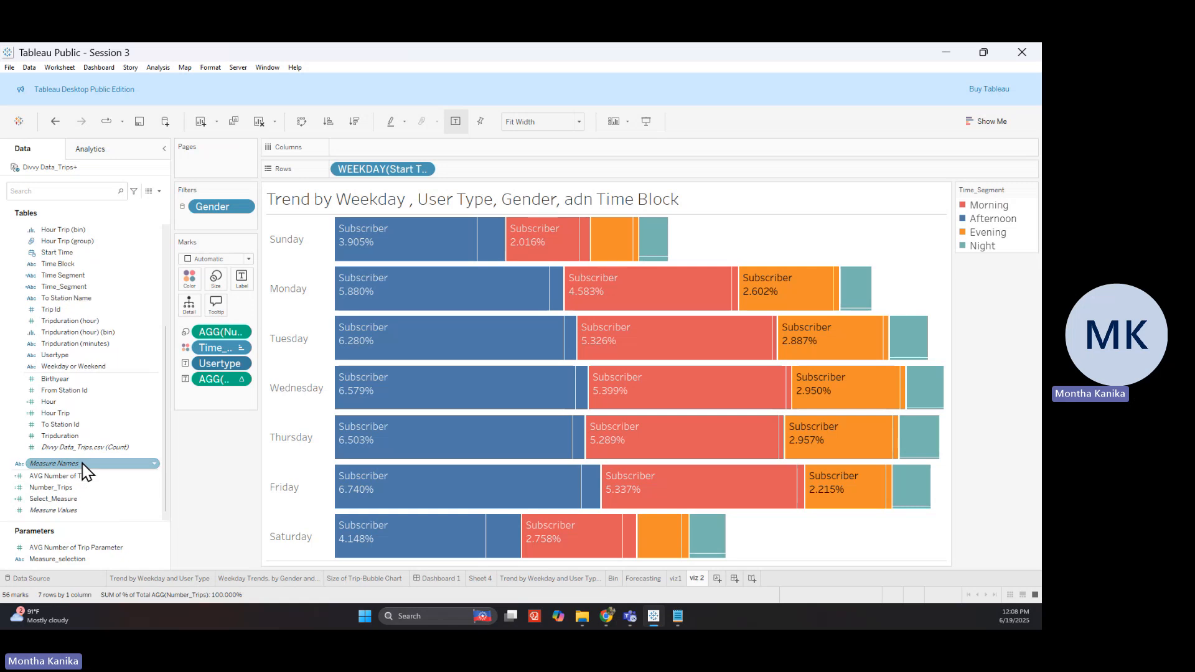
pyautogui.click(77, 194)
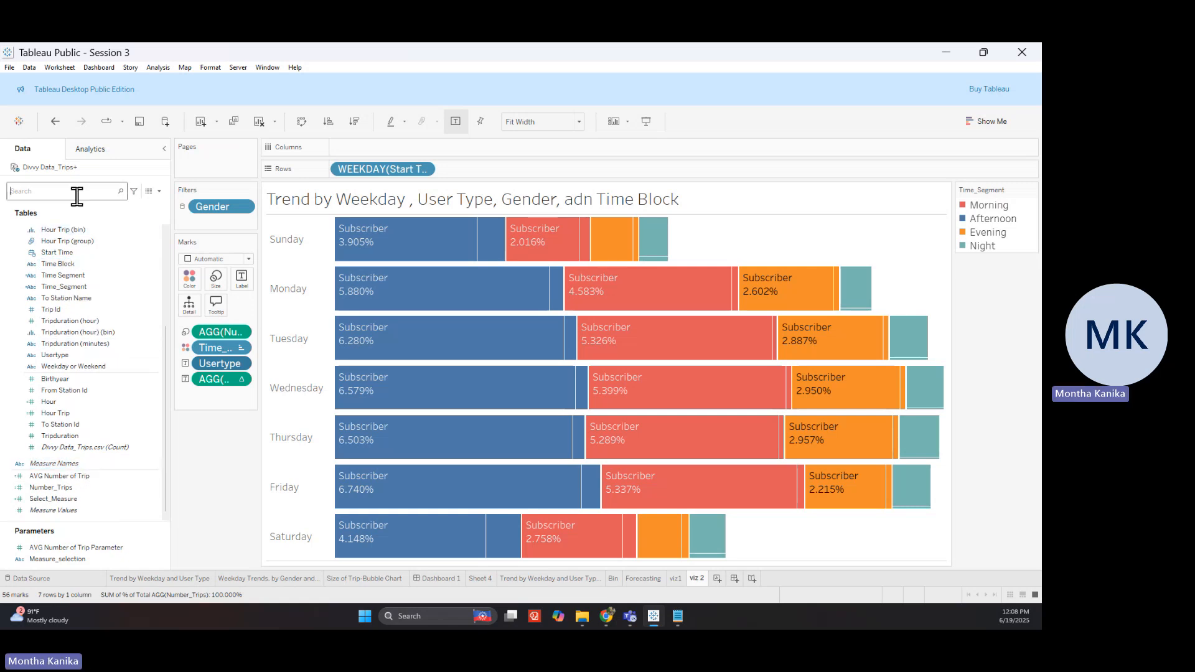
pyautogui.write('gen')
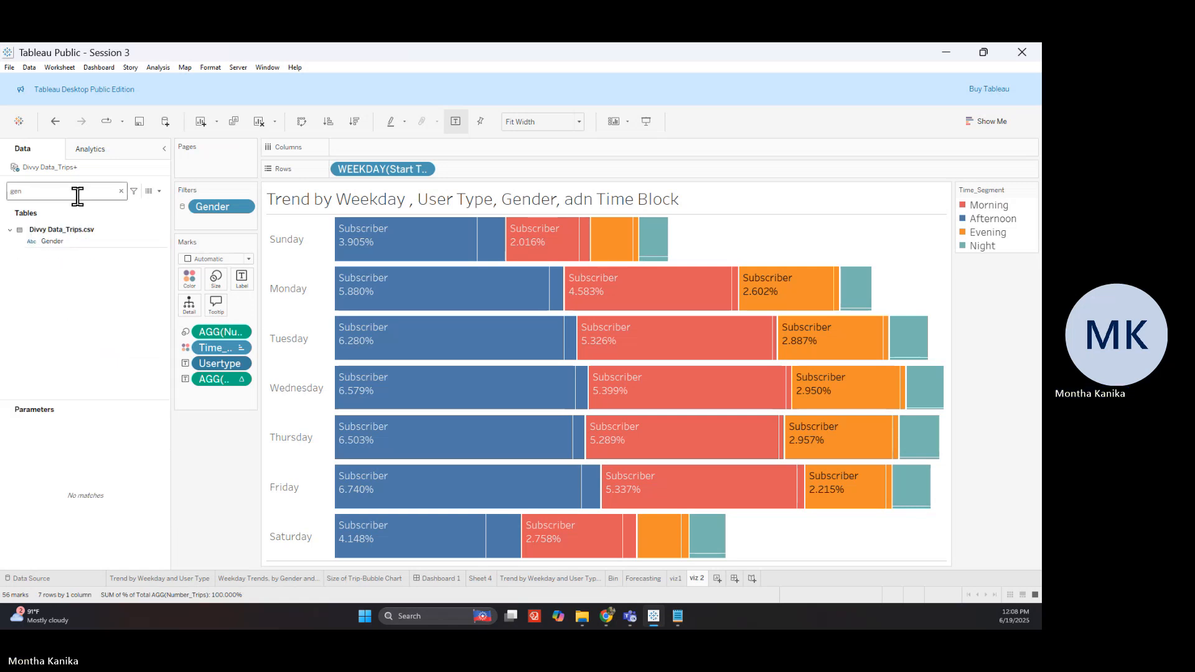
pyautogui.moveTo(115, 246); pyautogui.dragTo(241, 278)
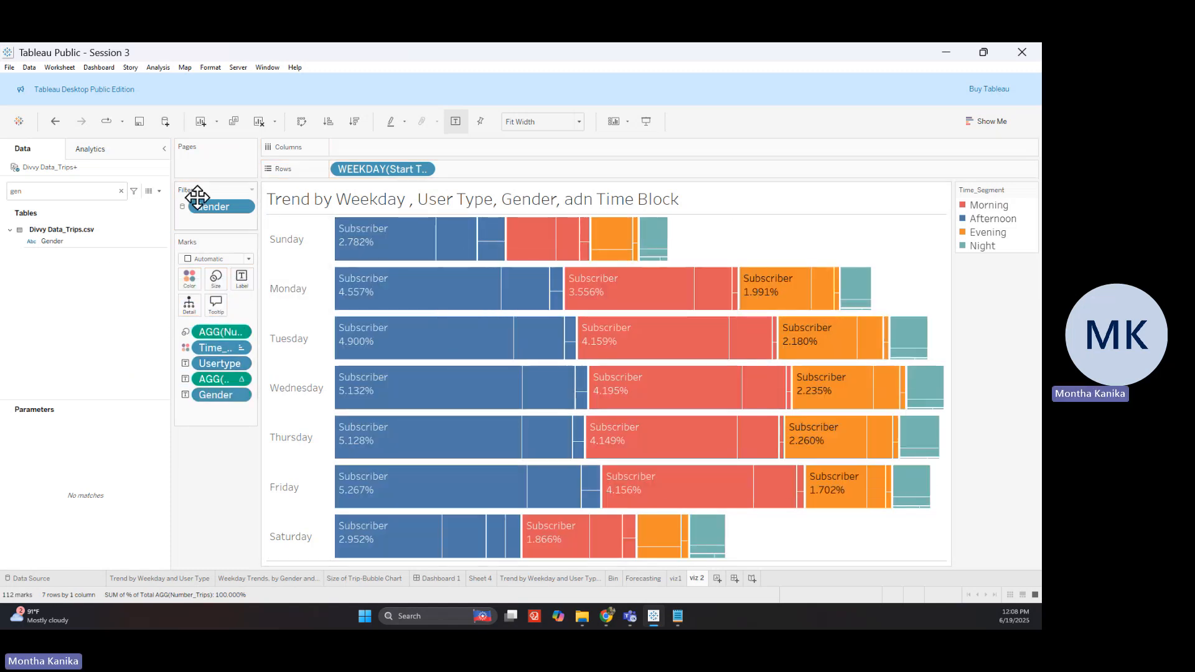
# Preview the chart in Presentation Mode, then return with the field list restored
pyautogui.click(164, 150)
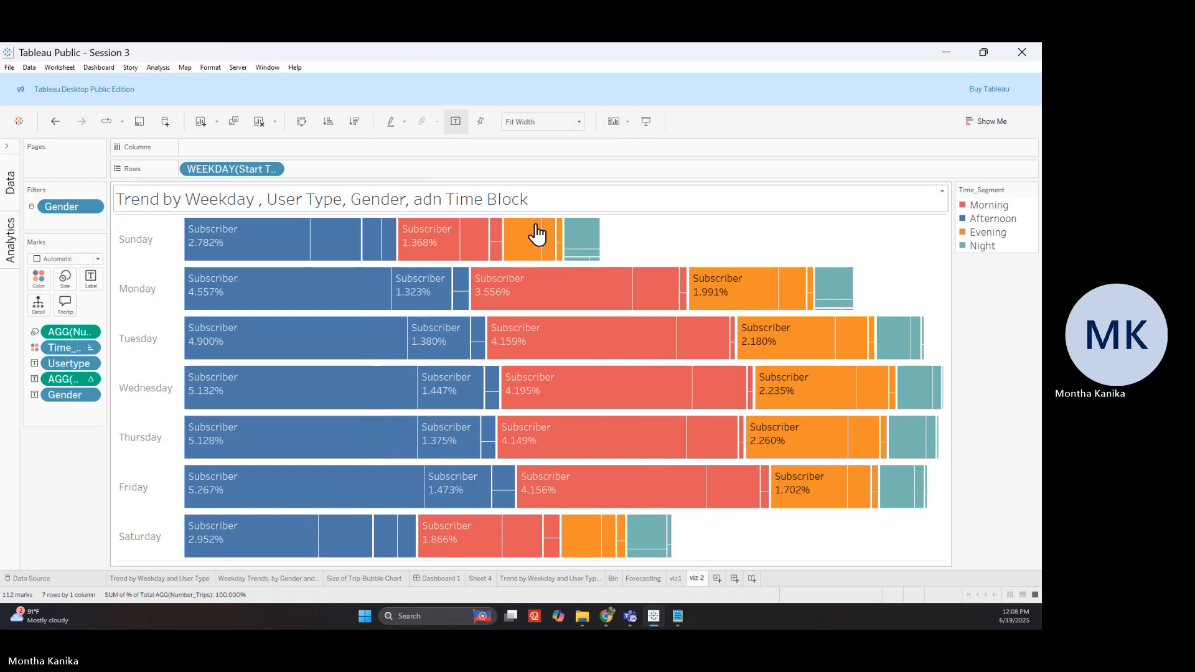
pyautogui.click(646, 121)
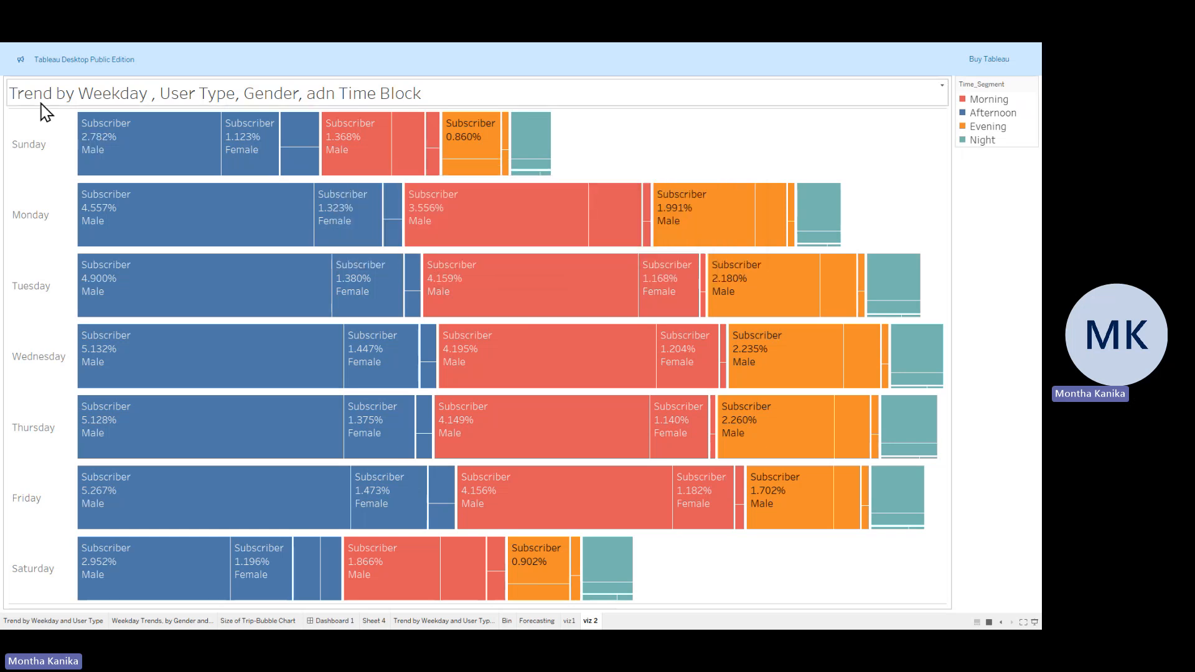
pyautogui.click(1034, 621)
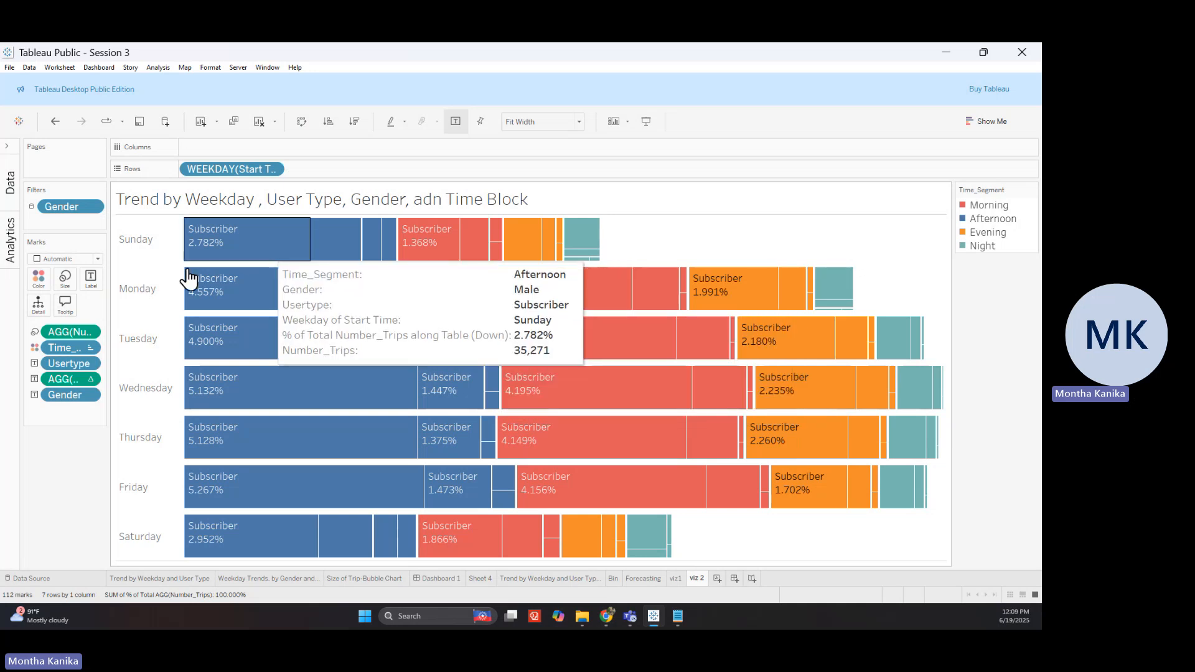
pyautogui.click(12, 149)
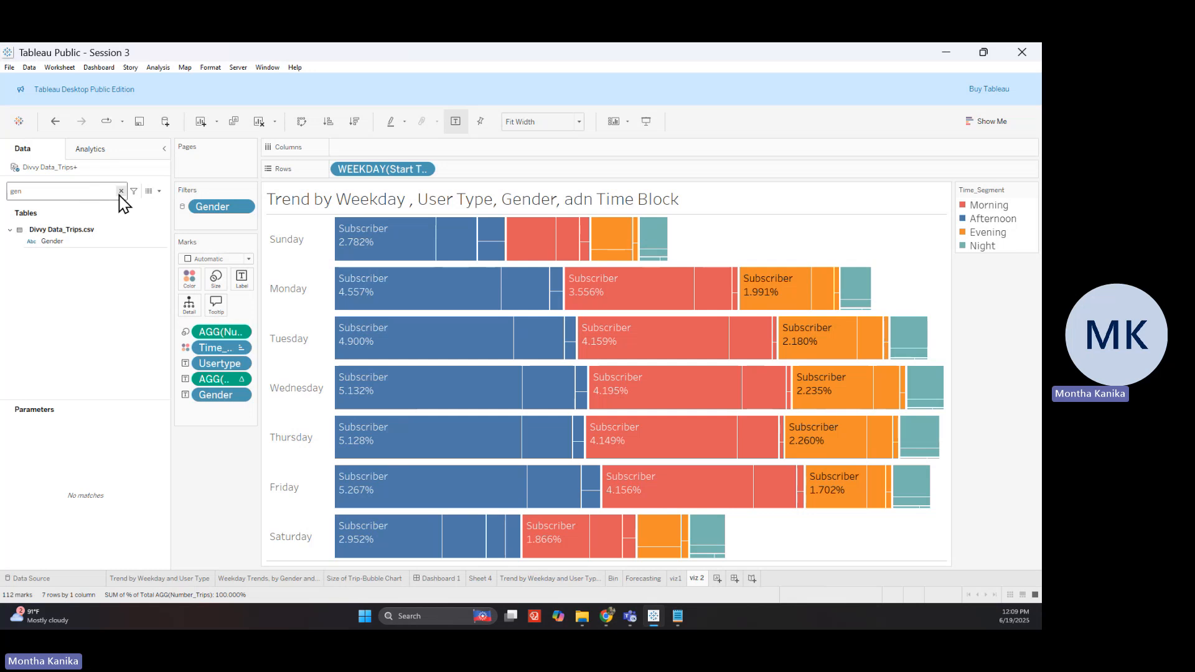
# Add a Time_Segment filter to viz 2 and show it on the sheet
pyautogui.click(121, 191)
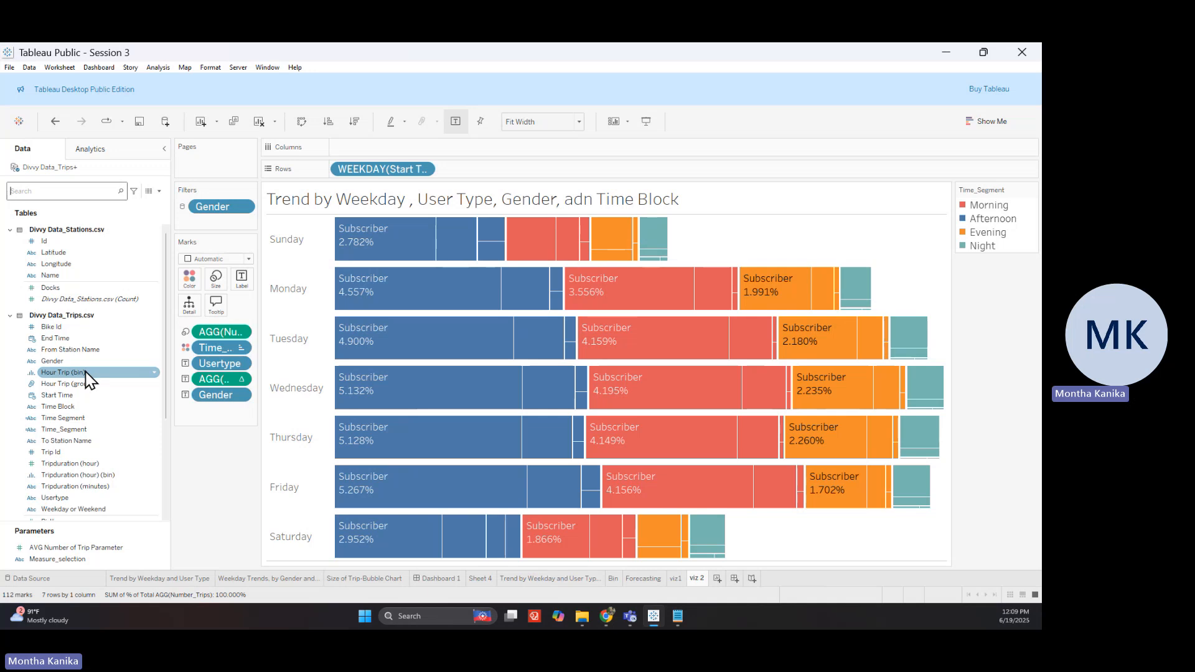
pyautogui.moveTo(93, 430); pyautogui.dragTo(224, 223)
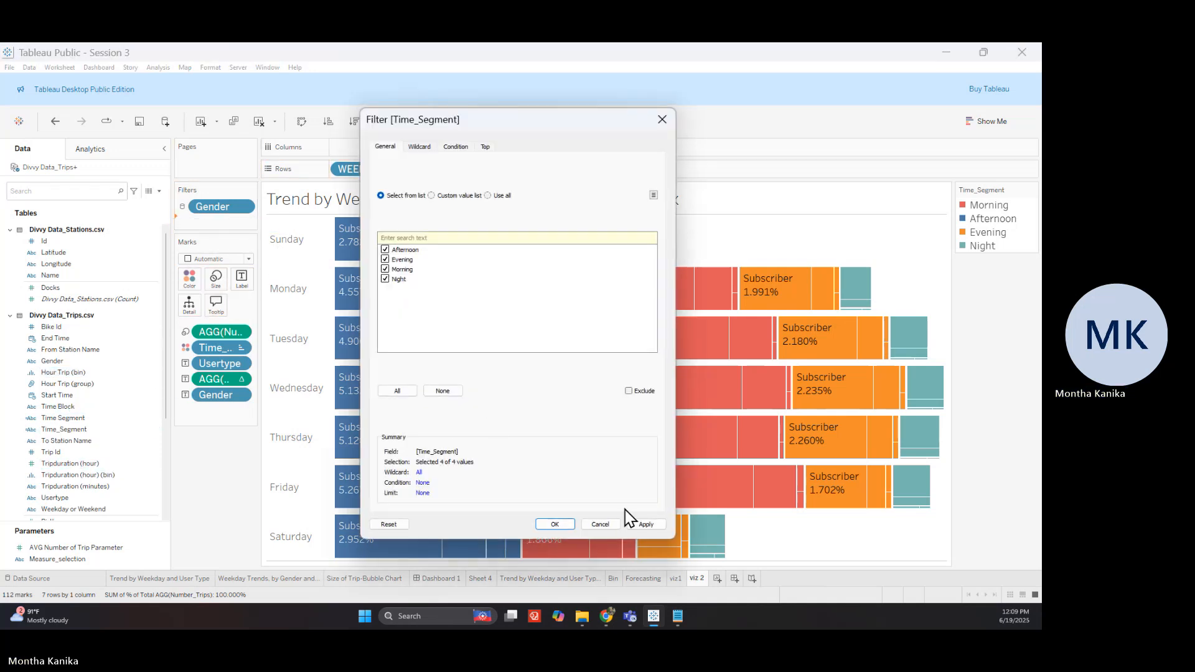
pyautogui.click(645, 526)
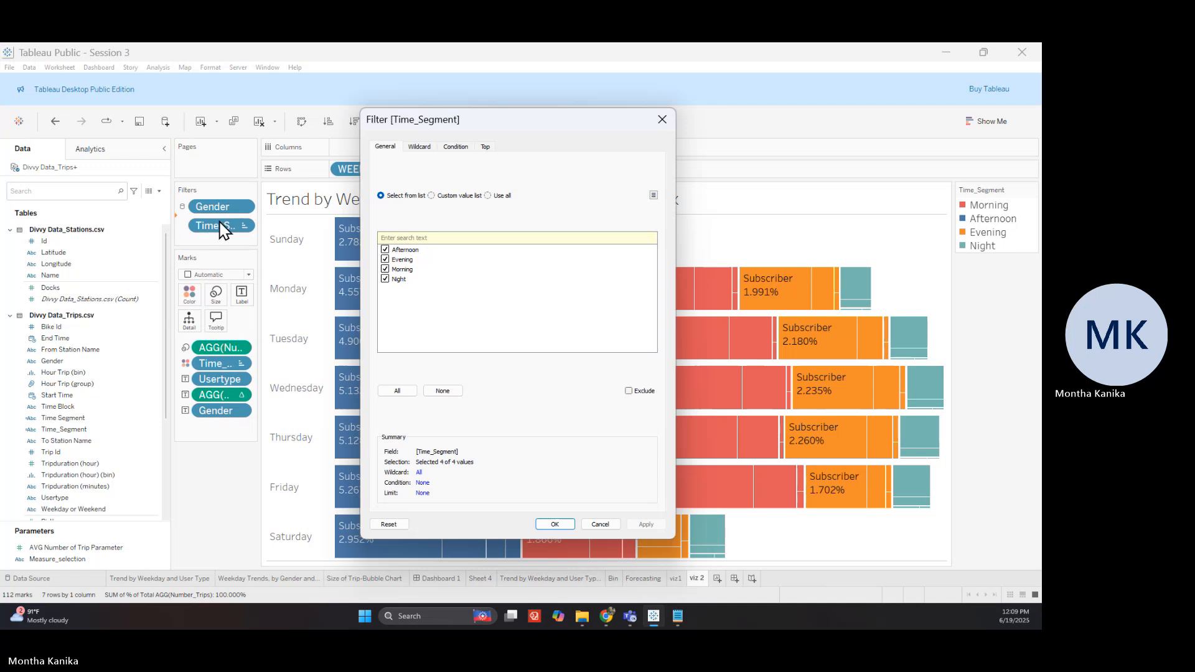
pyautogui.click(661, 120)
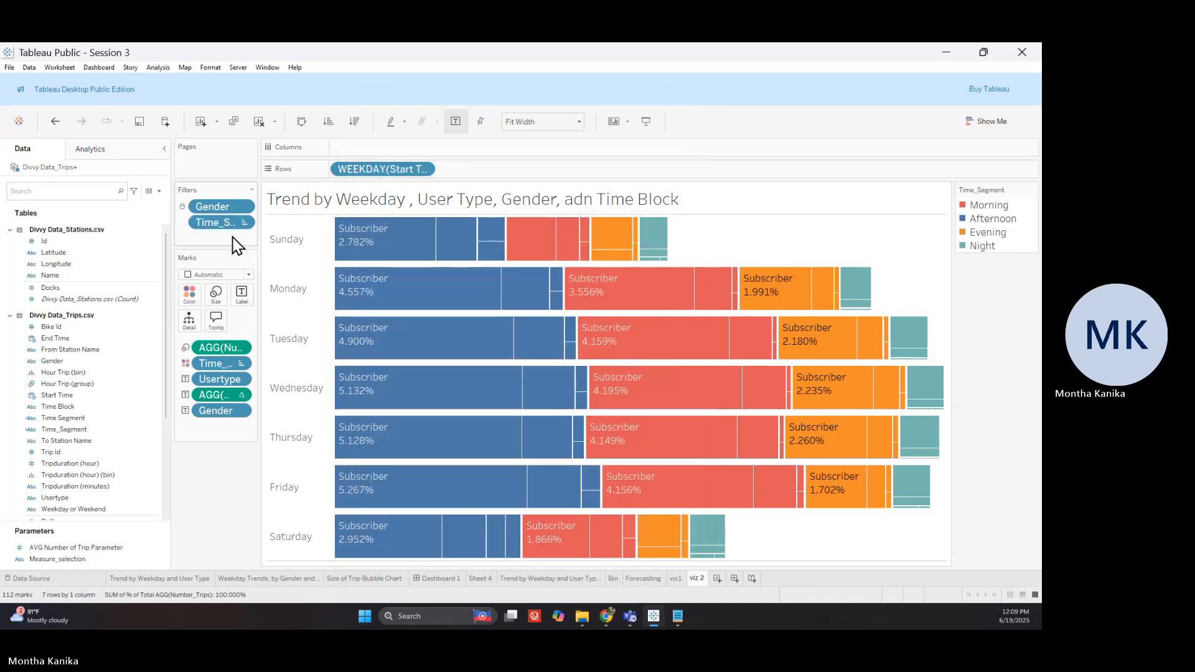
pyautogui.rightClick(226, 227)
pyautogui.click(249, 248)
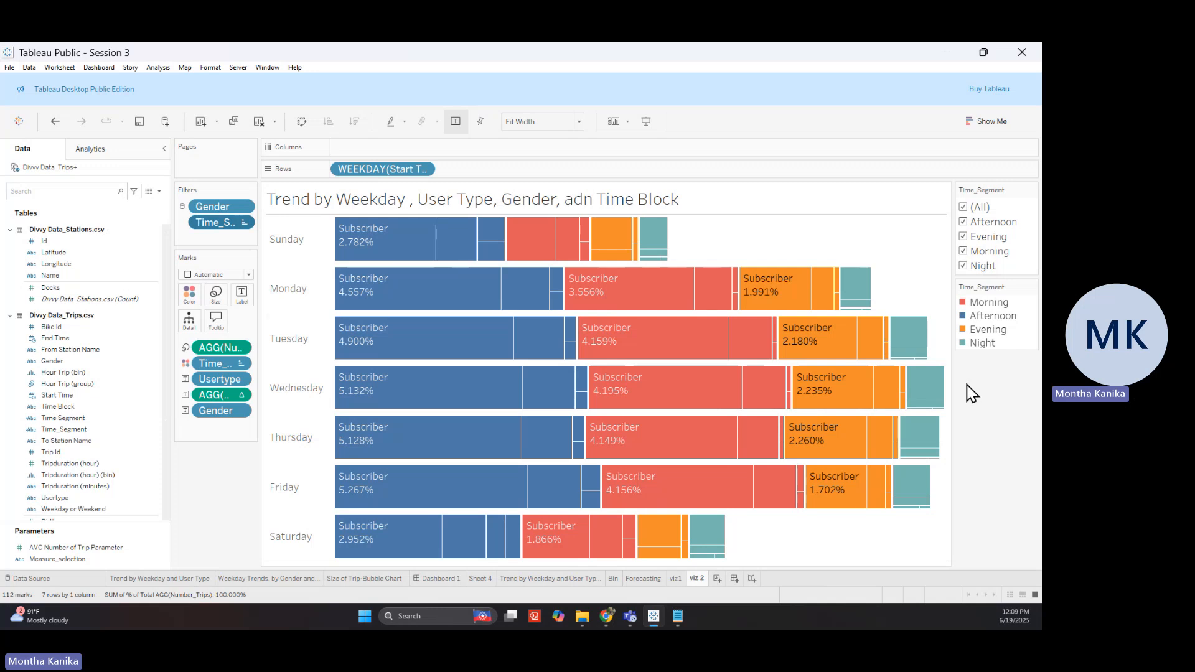
# Add a Usertype filter and show its filter card beside the chart
pyautogui.click(48, 396)
pyautogui.moveTo(67, 503); pyautogui.dragTo(206, 242)
pyautogui.click(642, 524)
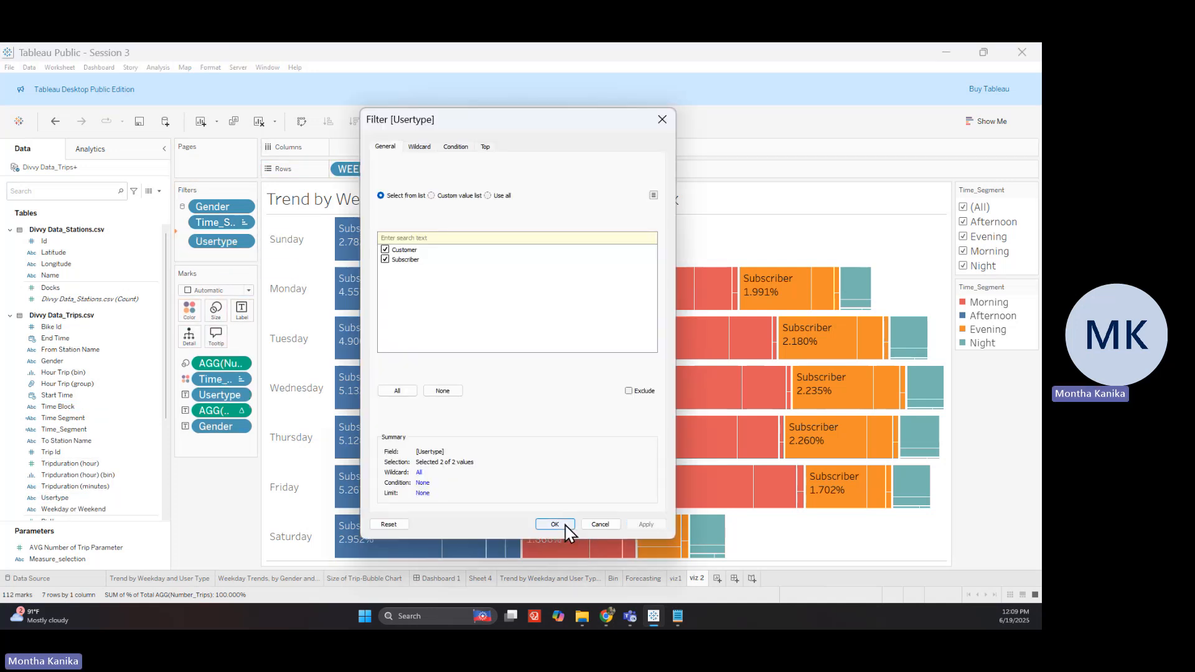
pyautogui.click(555, 525)
pyautogui.rightClick(230, 241)
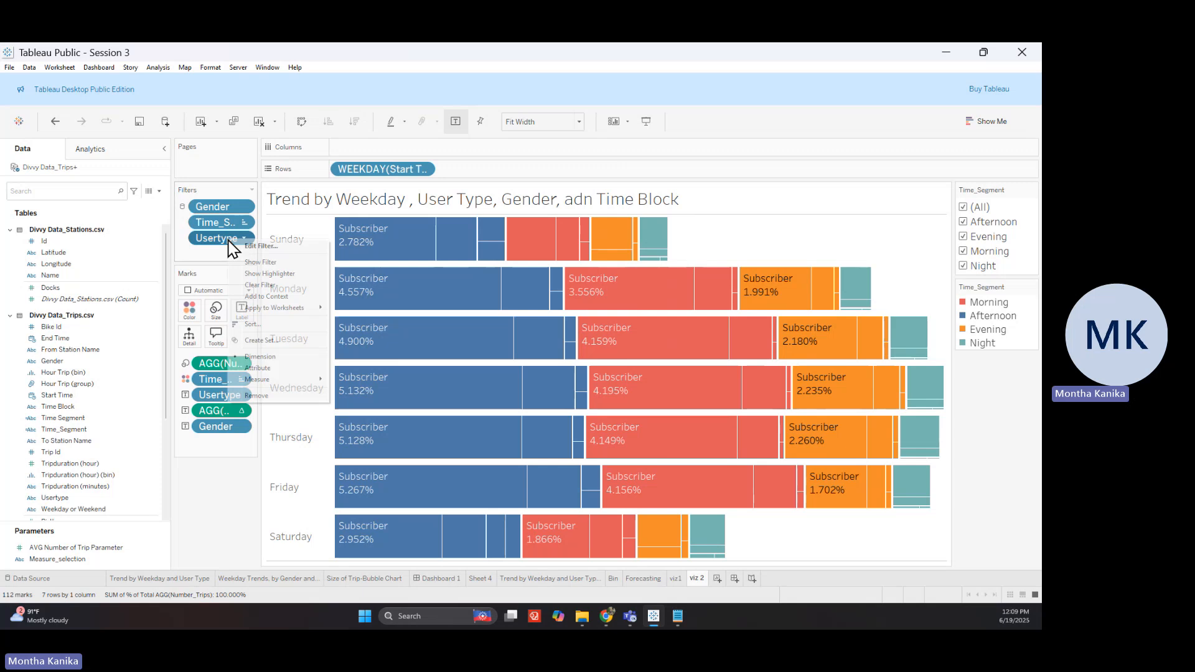
pyautogui.click(252, 263)
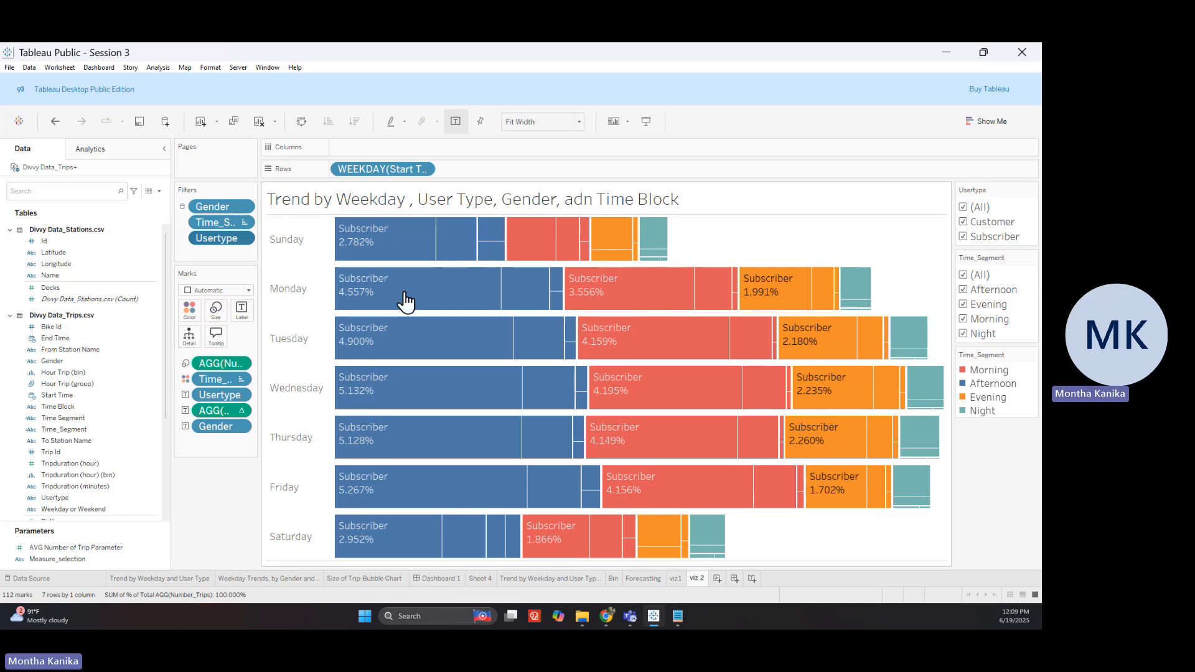
# Show a Gender filter card and include every gender value, including Null
pyautogui.click(243, 208)
pyautogui.click(274, 236)
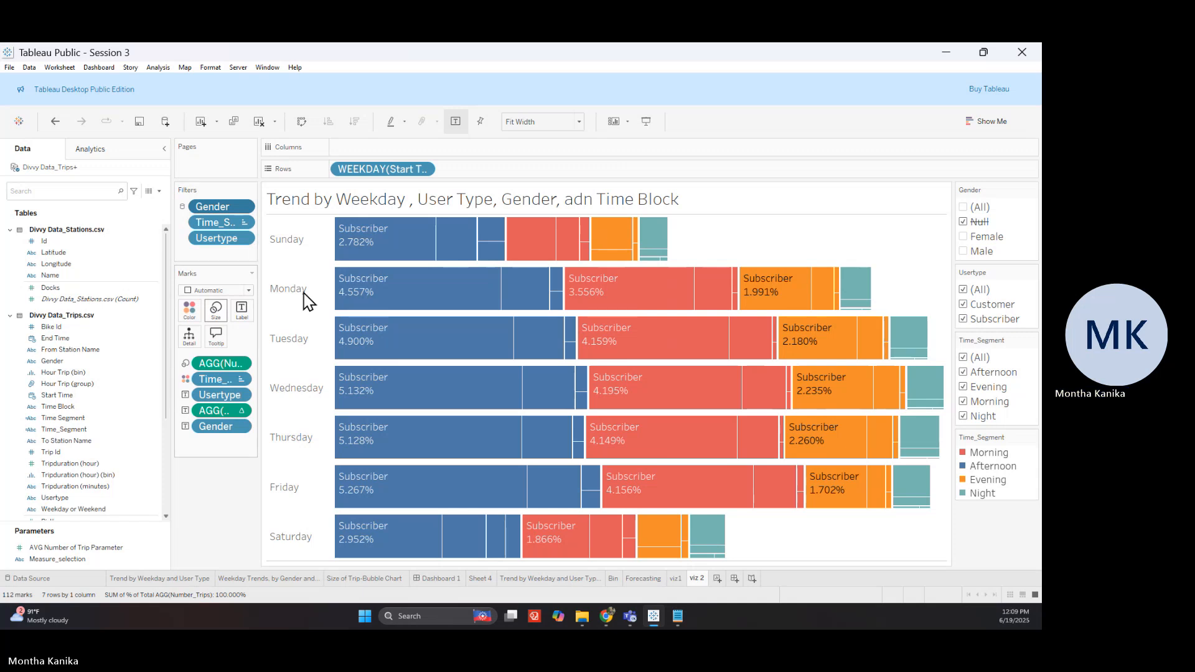
pyautogui.rightClick(219, 210)
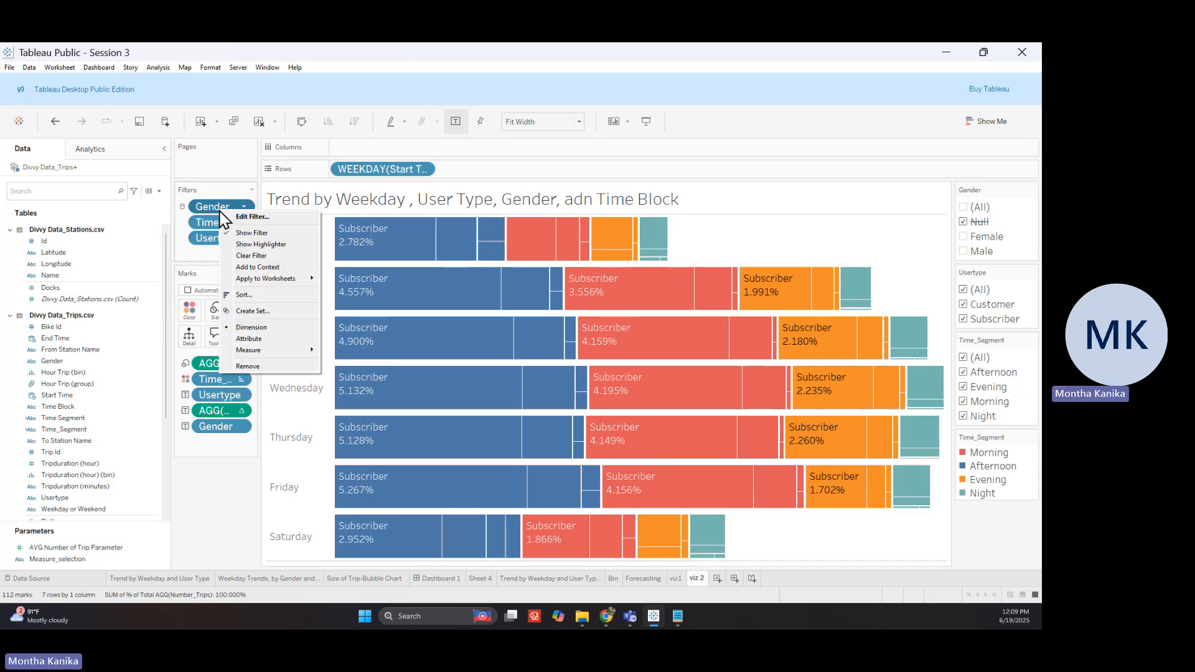
pyautogui.click(265, 218)
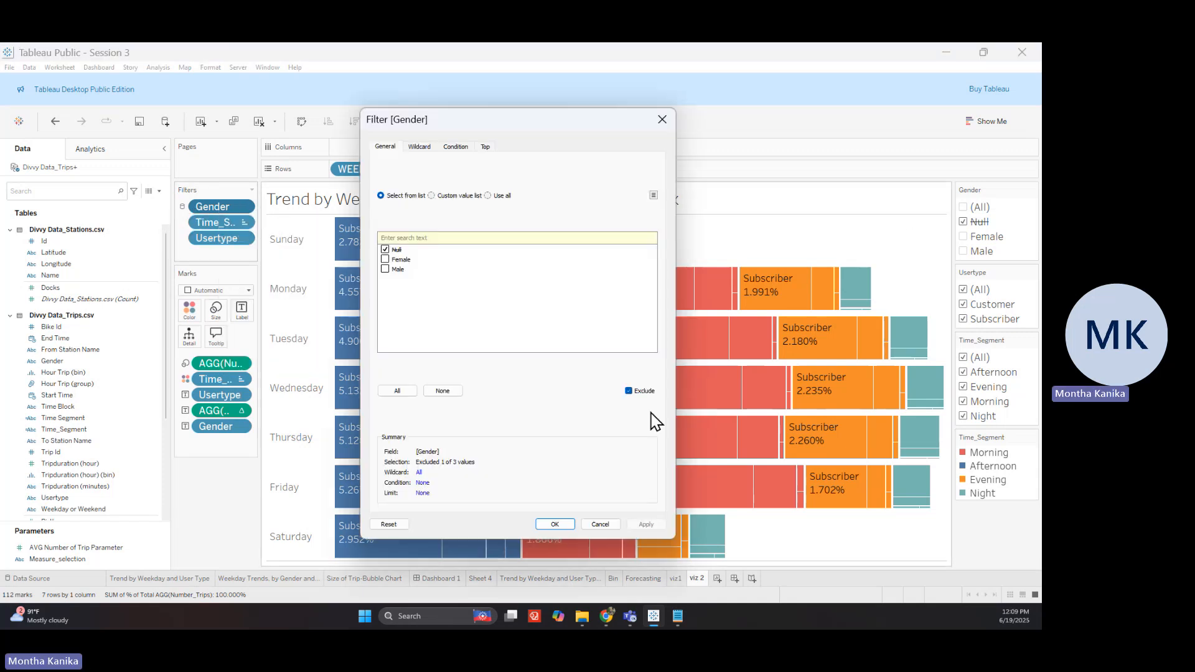
pyautogui.click(629, 391)
pyautogui.click(401, 392)
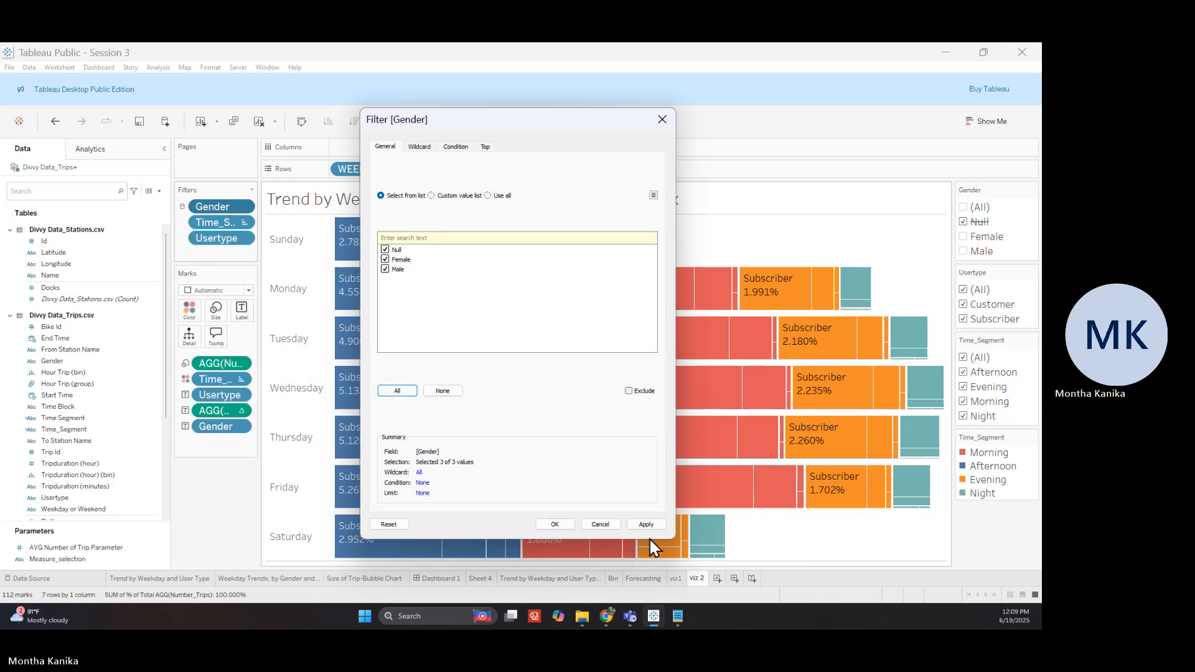
pyautogui.click(556, 526)
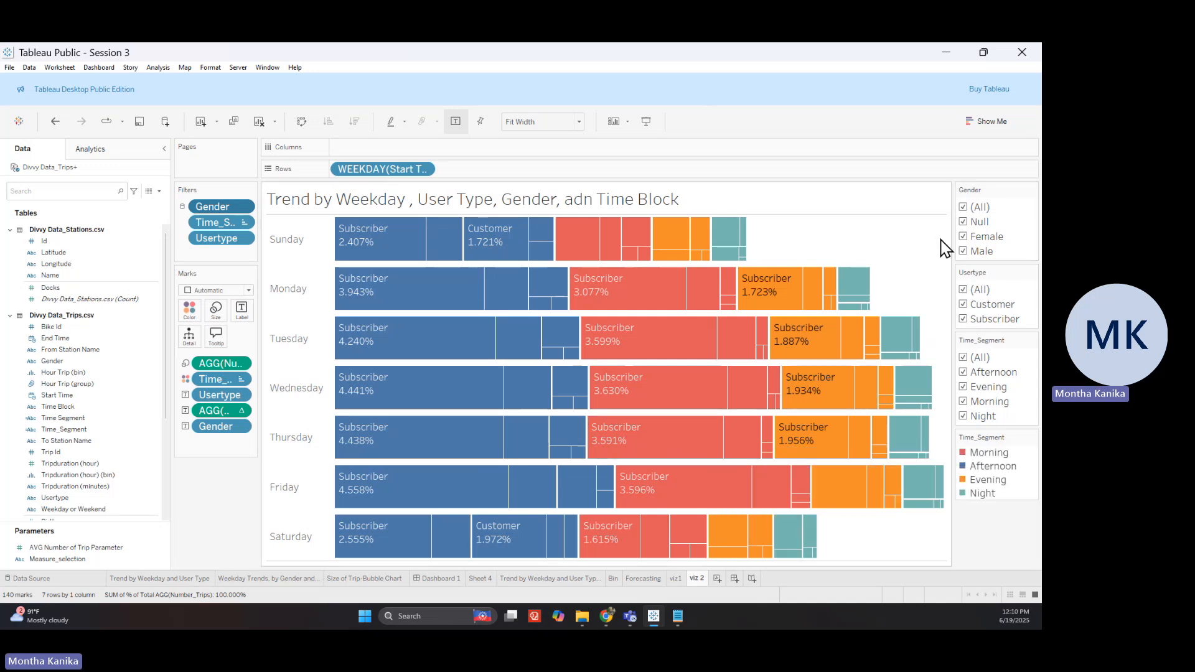
# Narrow the chart to Female riders and Subscriber users only
pyautogui.click(964, 208)
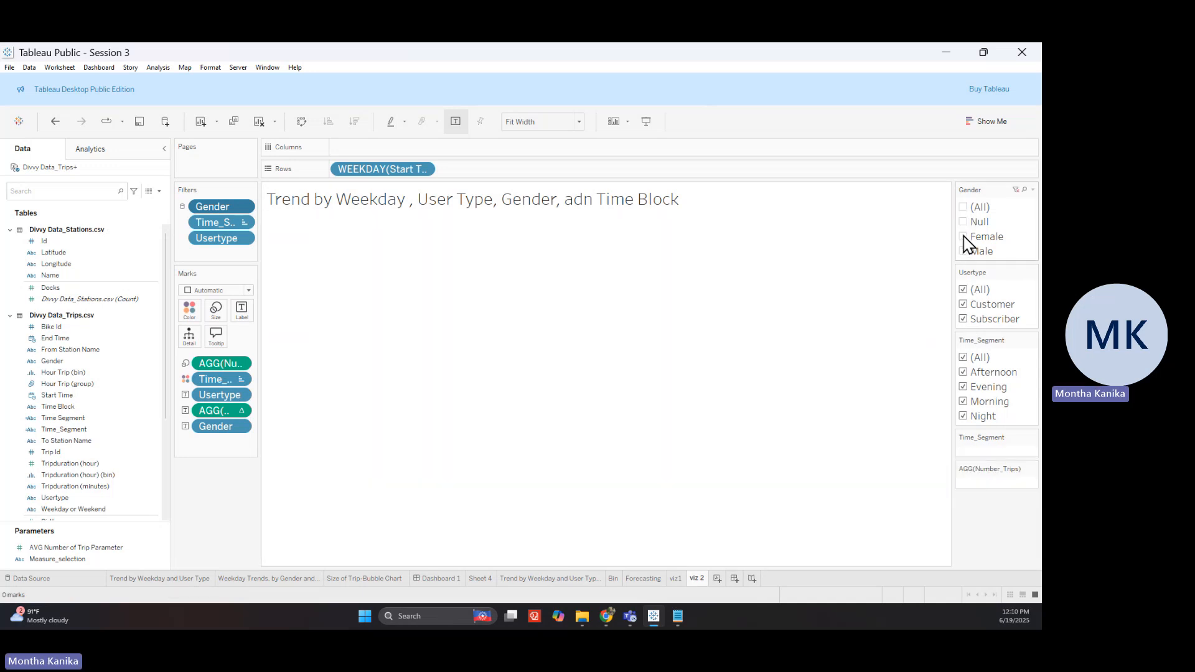
pyautogui.click(964, 237)
pyautogui.click(966, 295)
pyautogui.click(964, 319)
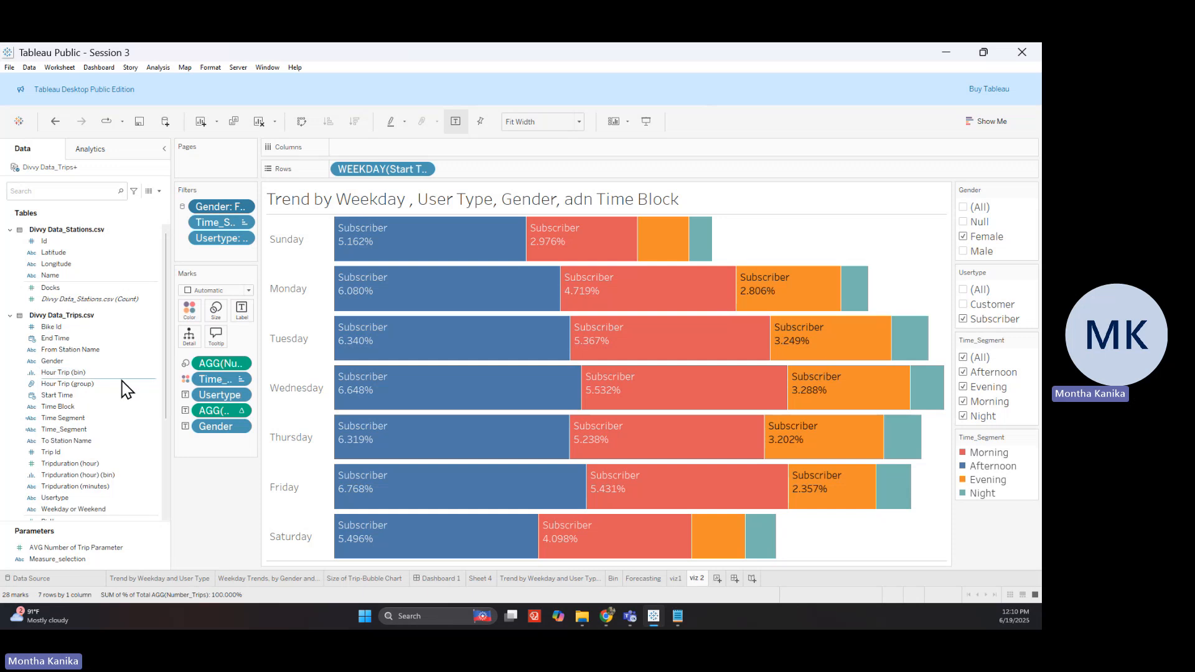
pyautogui.click(125, 397)
pyautogui.click(106, 419)
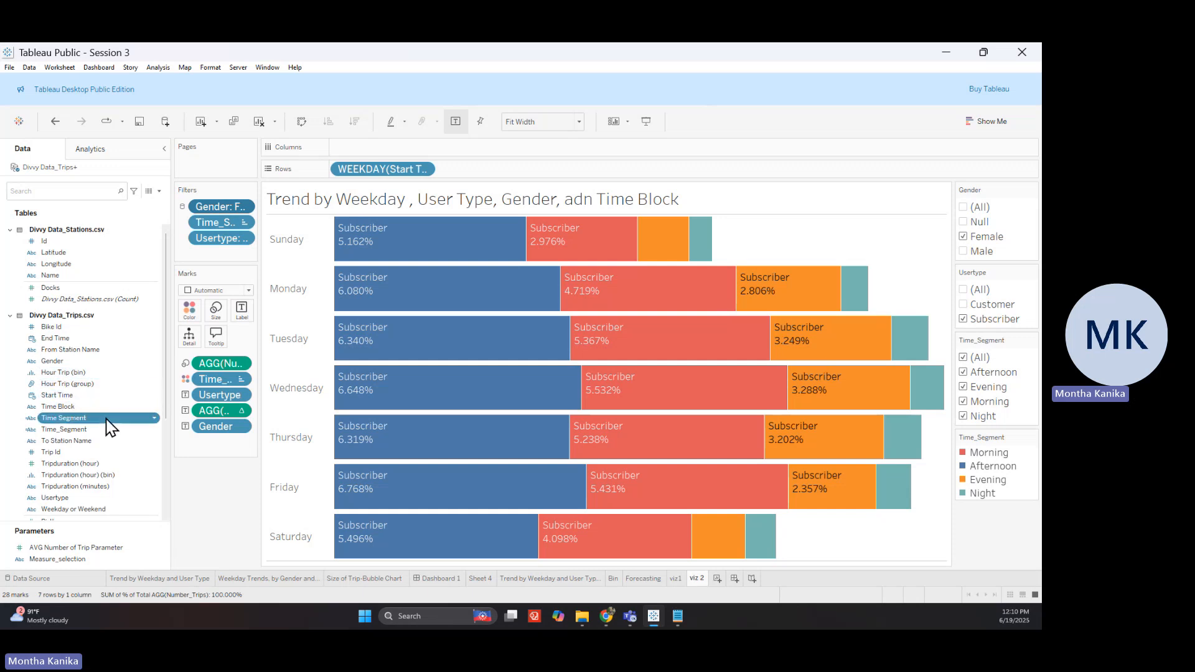
pyautogui.rightClick(110, 426)
pyautogui.moveTo(141, 180)
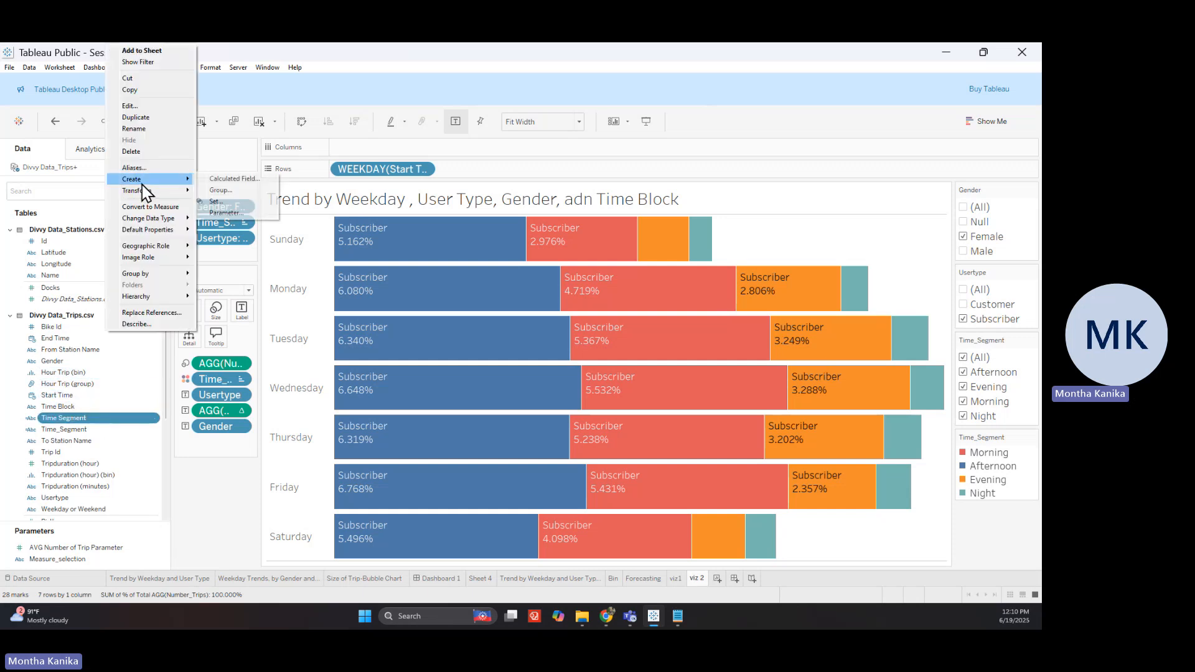
pyautogui.click(218, 180)
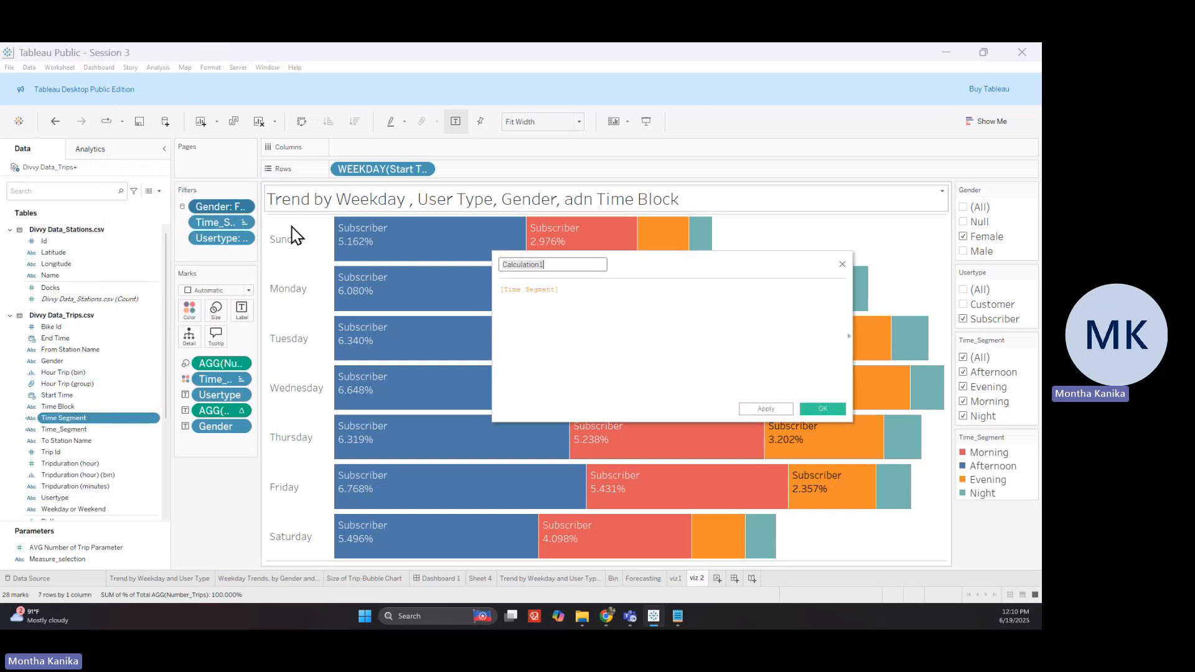
pyautogui.click(851, 262)
pyautogui.click(75, 429)
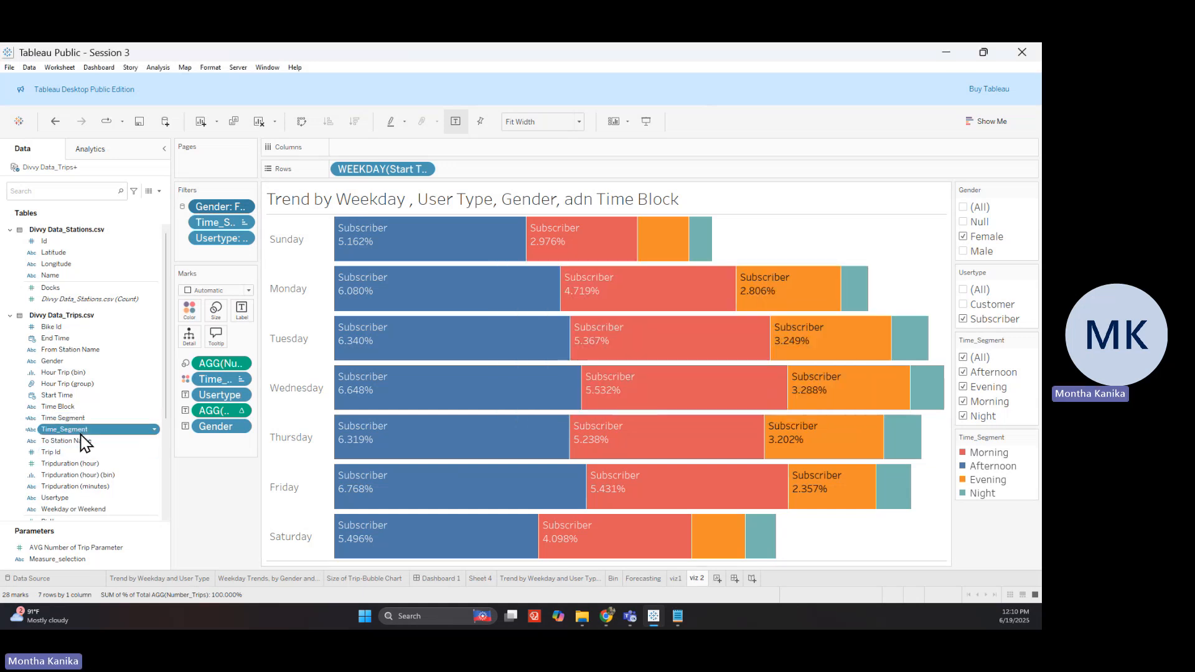
pyautogui.rightClick(82, 431)
pyautogui.click(118, 106)
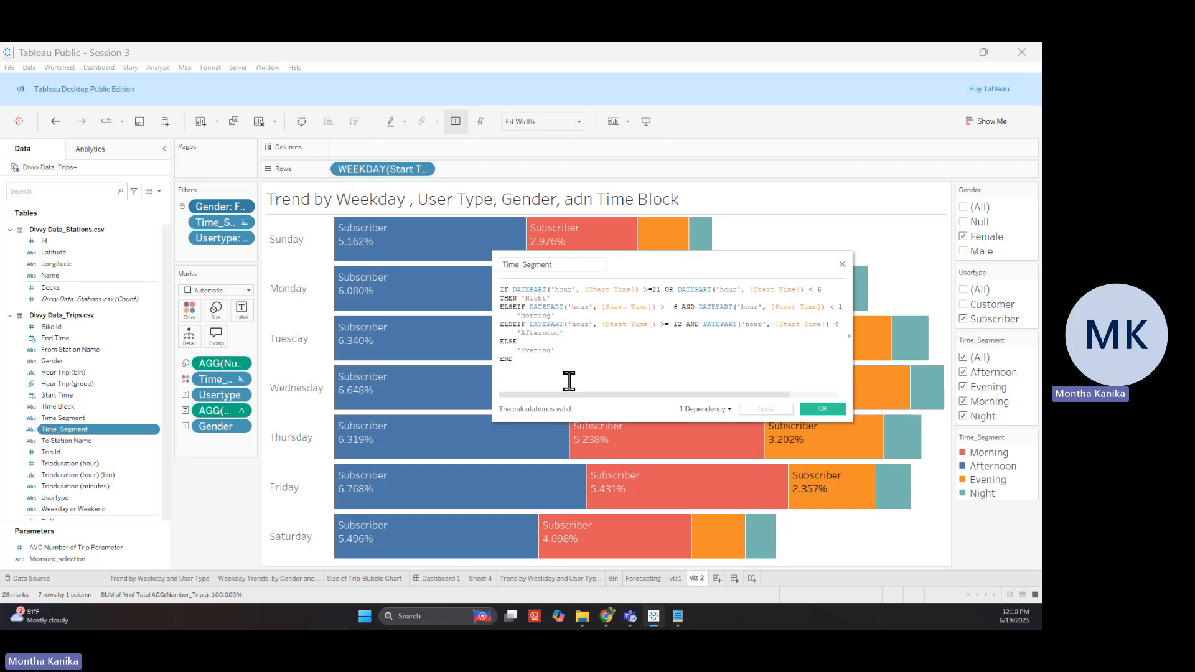
pyautogui.moveTo(552, 299); pyautogui.dragTo(522, 301)
pyautogui.click(848, 266)
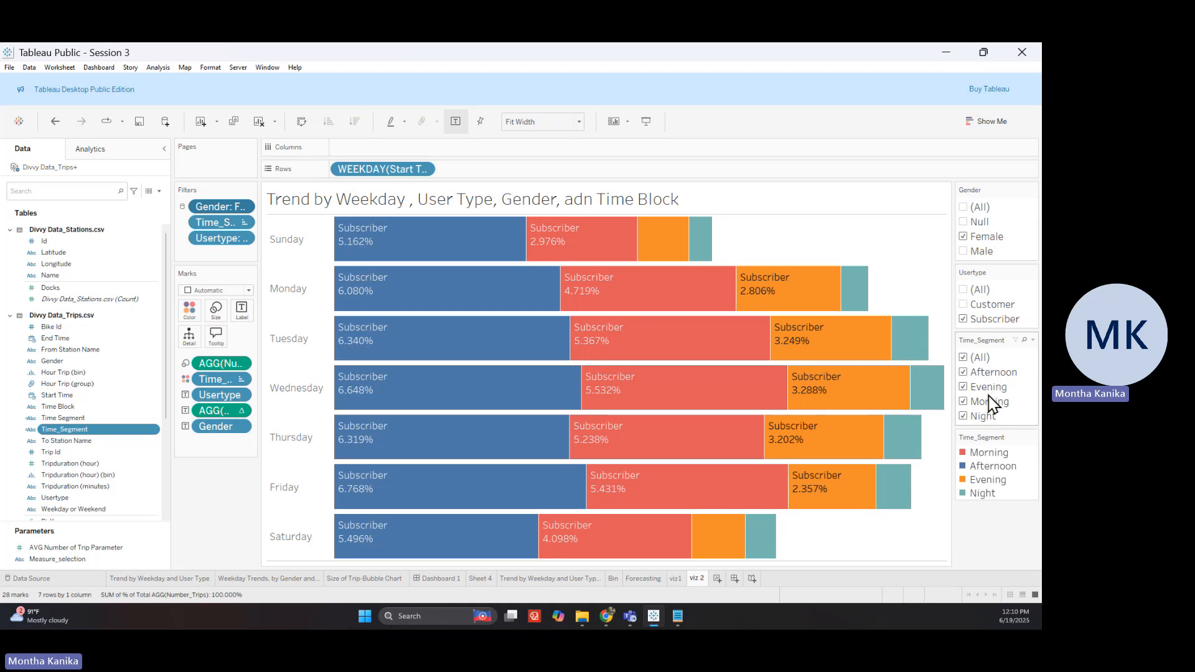
# Create a new worksheet and rename Sheet 10 to 'viz 3'
pyautogui.click(717, 582)
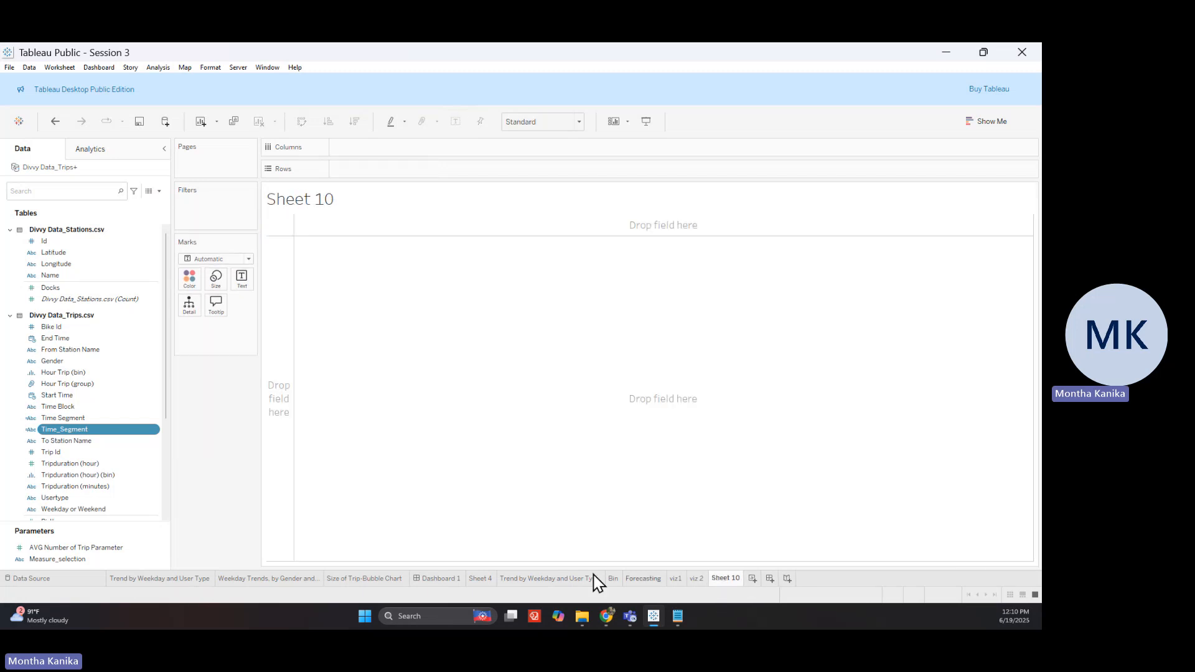
pyautogui.click(383, 581)
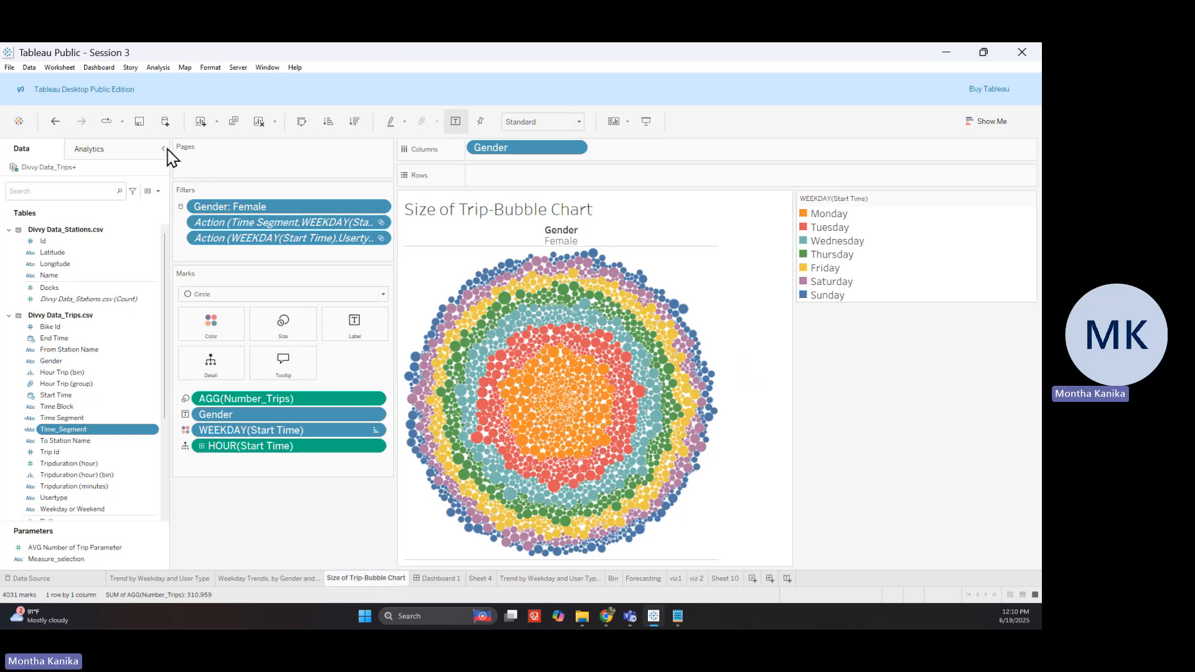
pyautogui.click(169, 150)
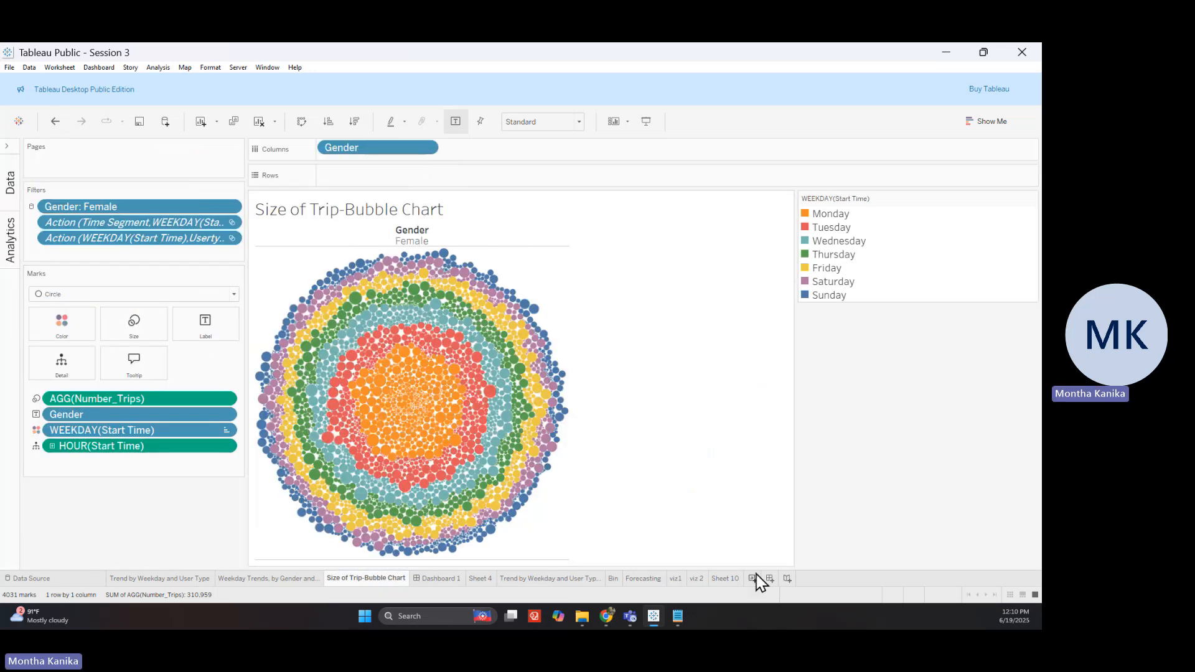
pyautogui.moveTo(265, 386)
pyautogui.doubleClick(725, 579)
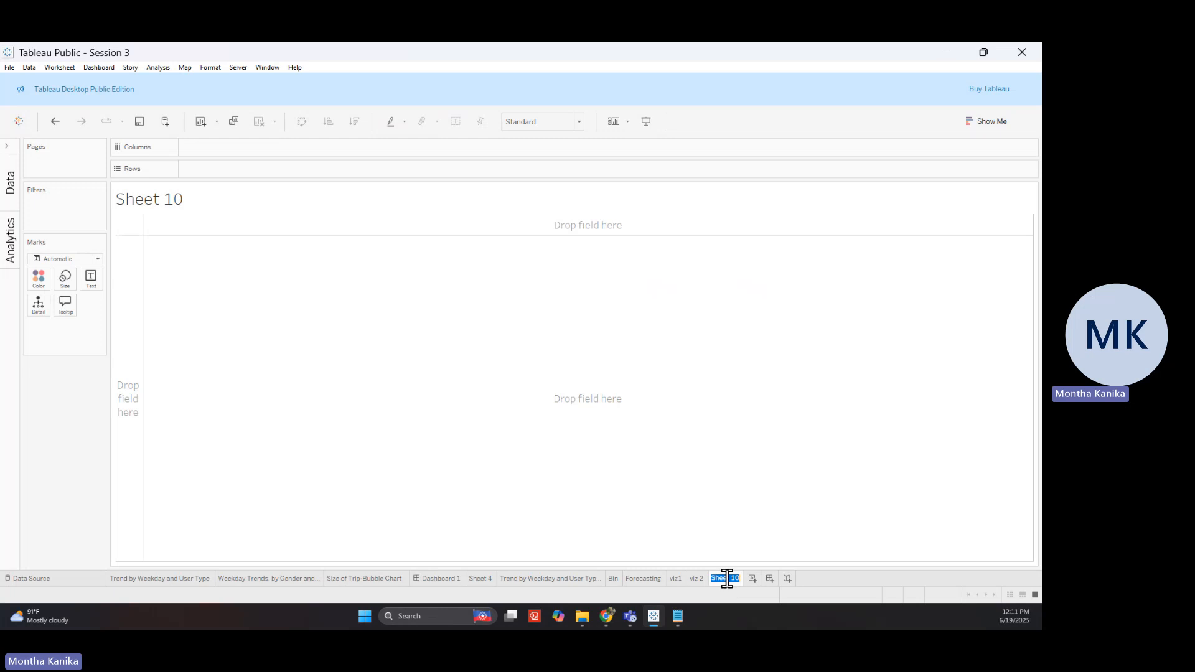
pyautogui.write('viz')
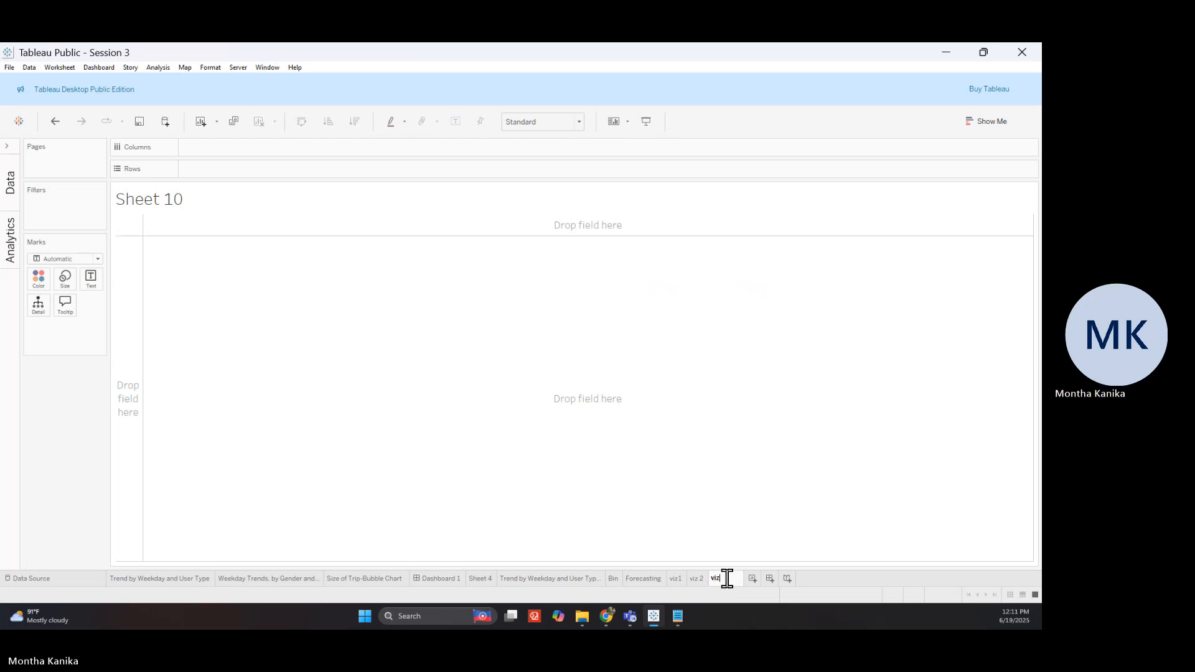
pyautogui.write(' 3')
pyautogui.press('Return')
# Add a field to viz 3 and remove the carried-over Gender filter
pyautogui.click(7, 146)
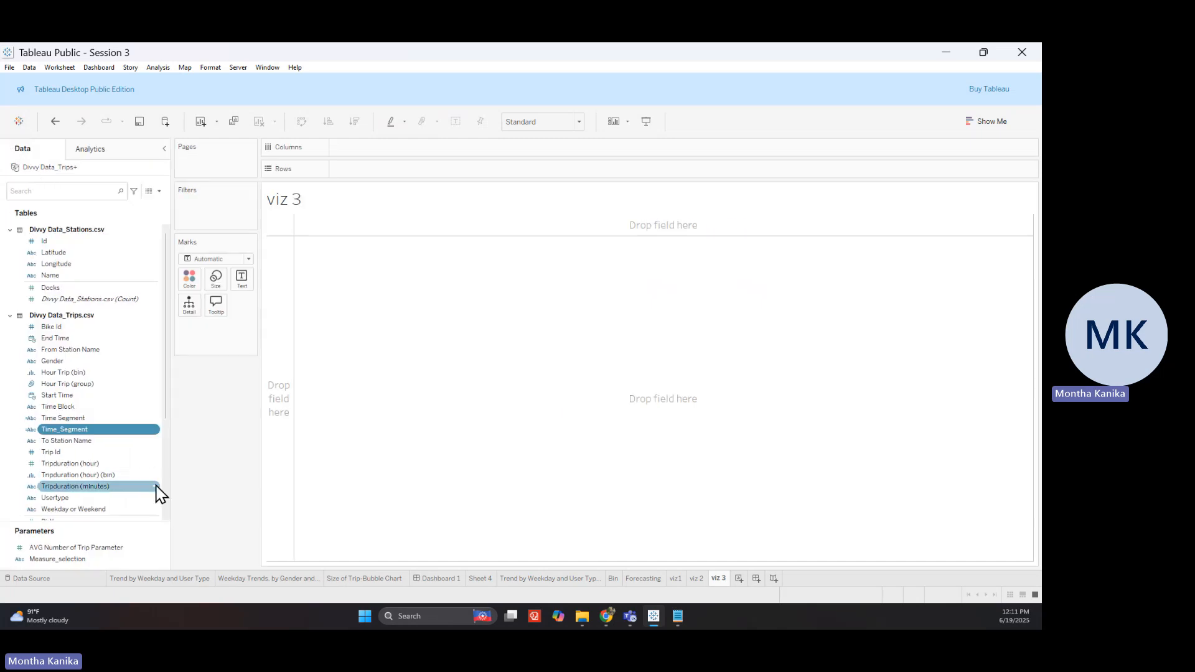
pyautogui.scroll(-3, 112, 498)
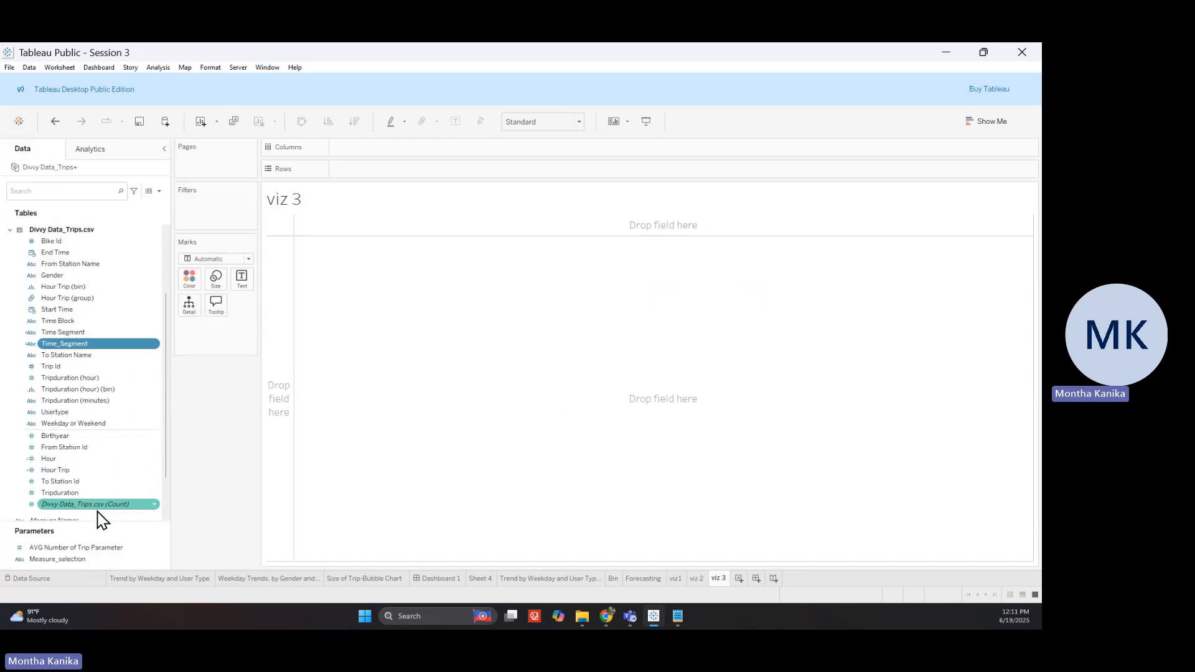
pyautogui.scroll(-2, 88, 515)
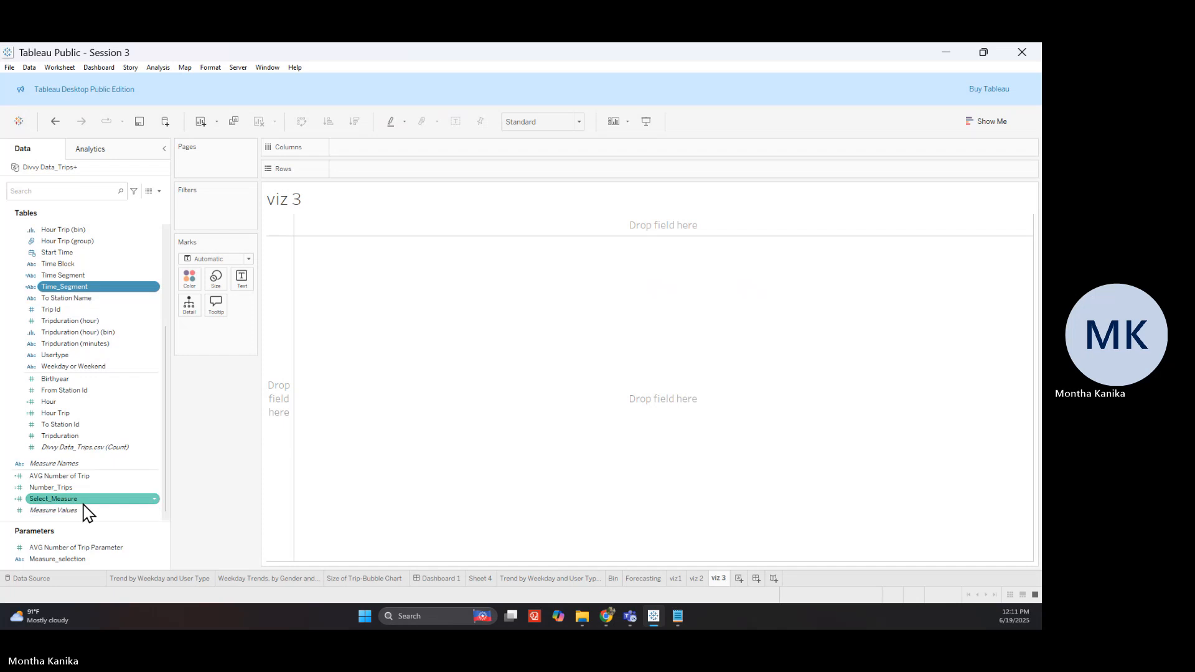
pyautogui.moveTo(80, 488); pyautogui.dragTo(216, 280)
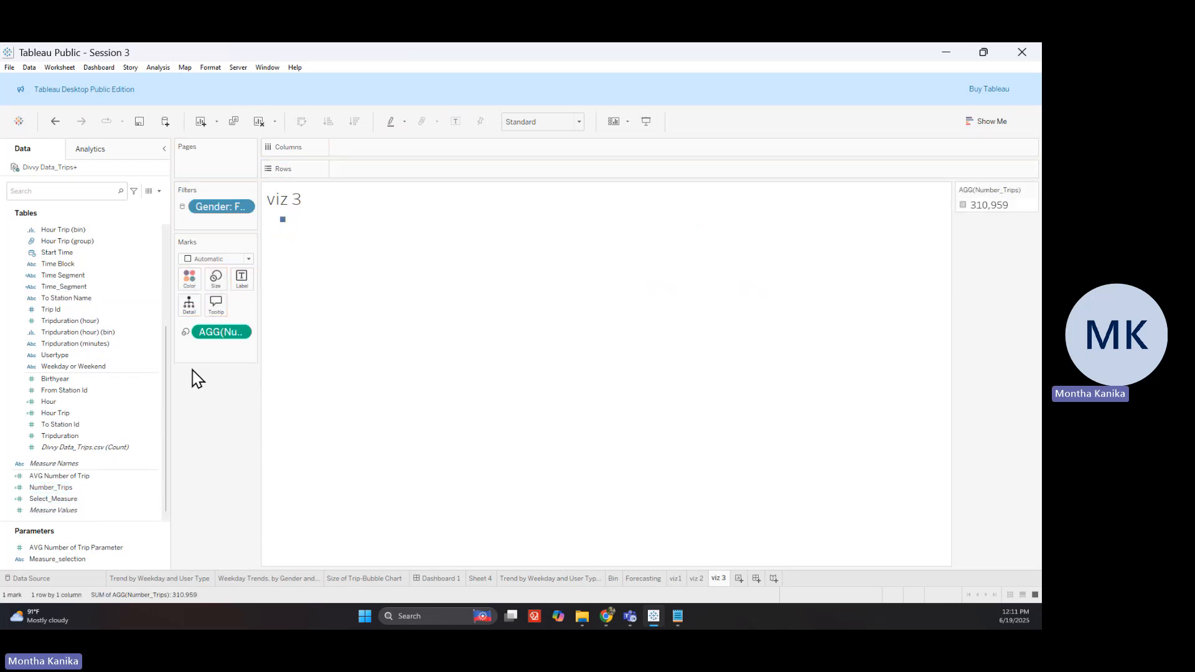
pyautogui.click(983, 120)
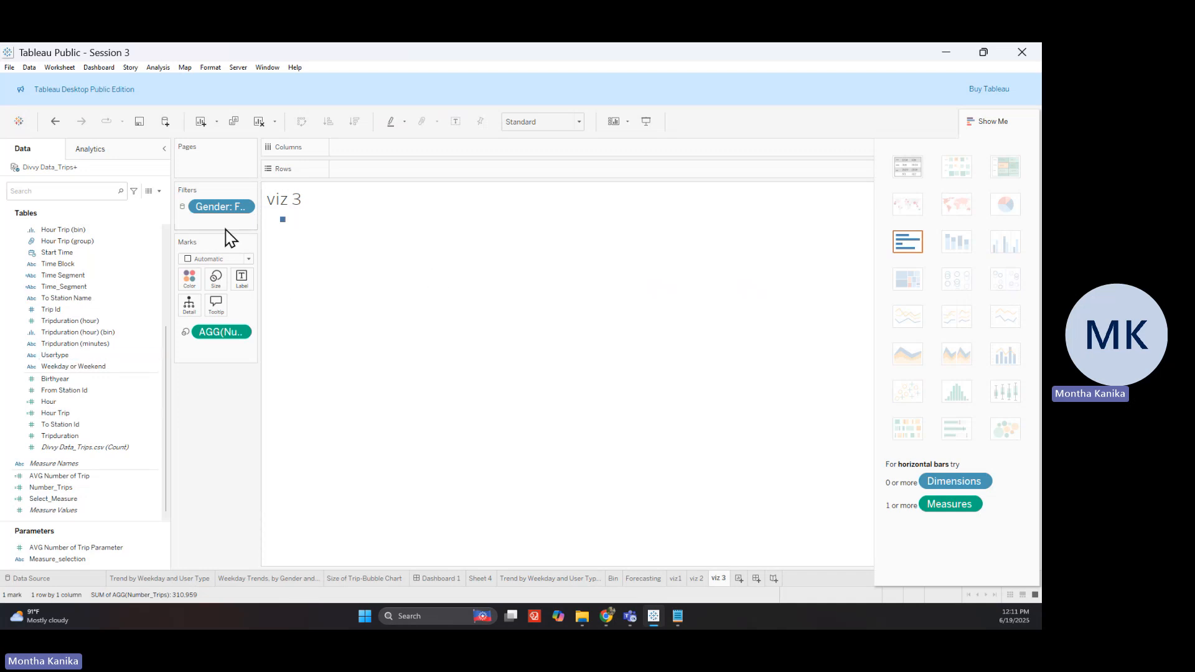
pyautogui.click(239, 210)
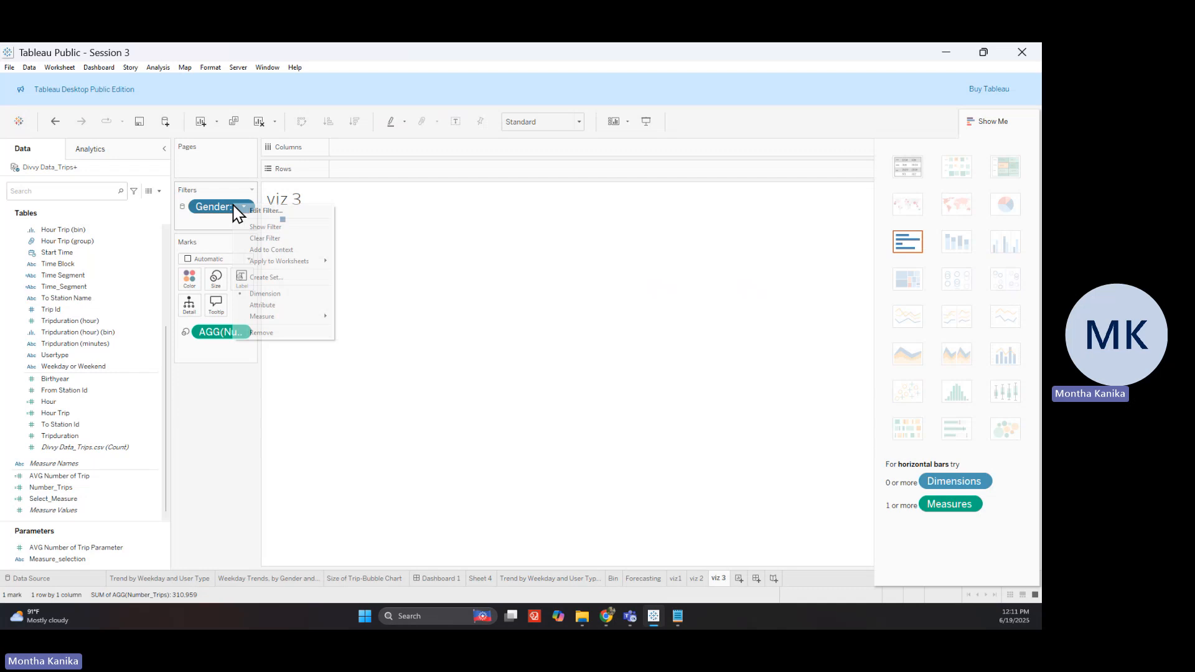
pyautogui.click(251, 237)
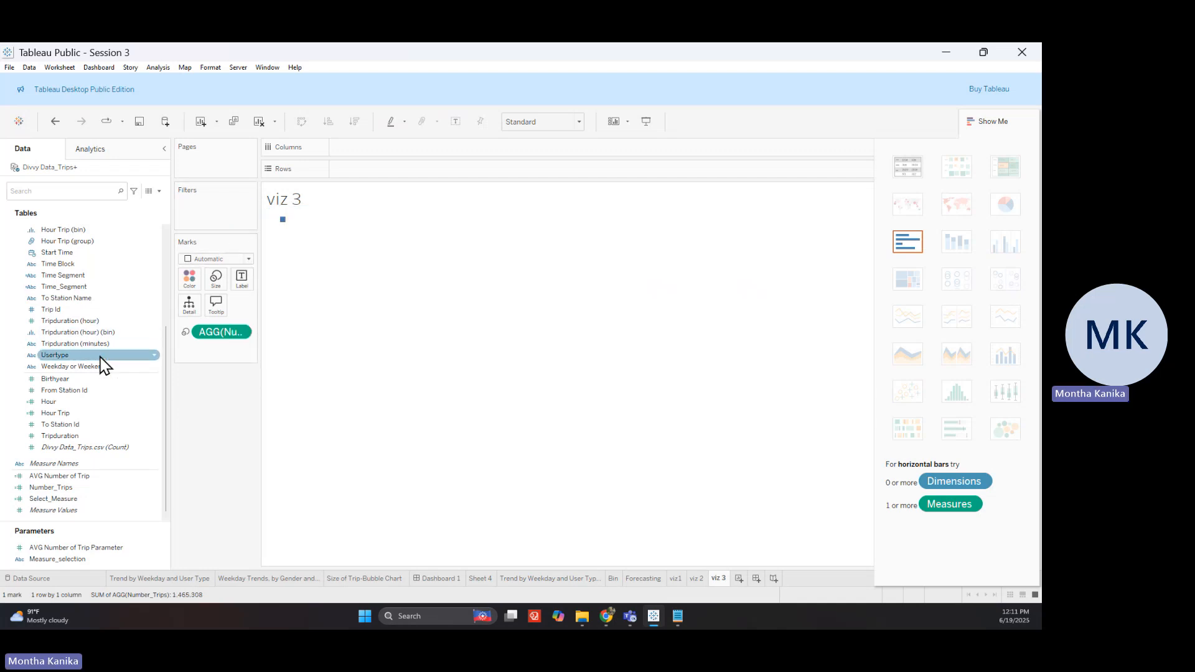
# Put Gender on Columns, exclude Null, and show Female and Male as packed bubbles
pyautogui.scroll(4, 103, 362)
pyautogui.scroll(2, 102, 362)
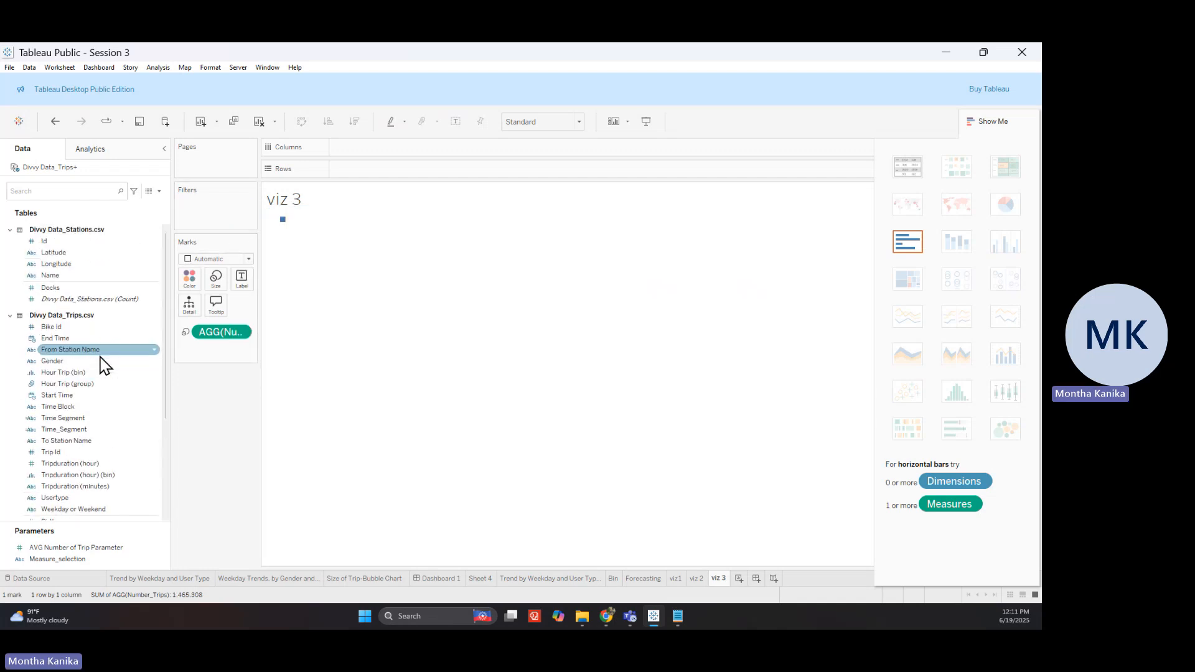
pyautogui.moveTo(93, 361); pyautogui.dragTo(383, 159)
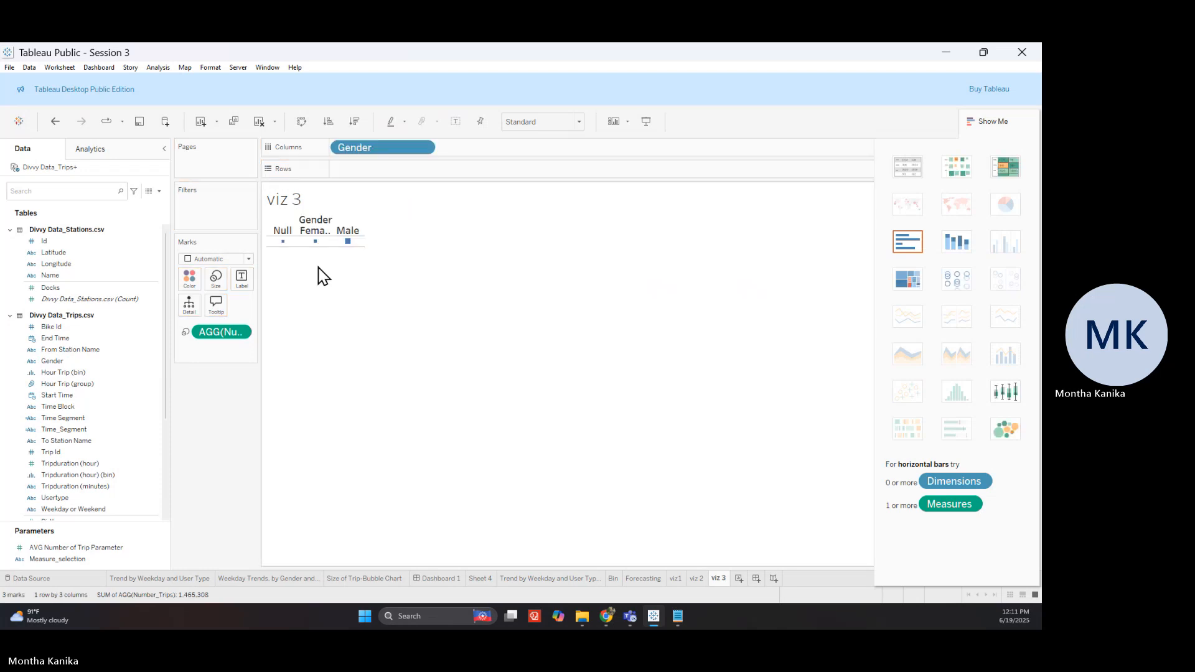
pyautogui.click(286, 231)
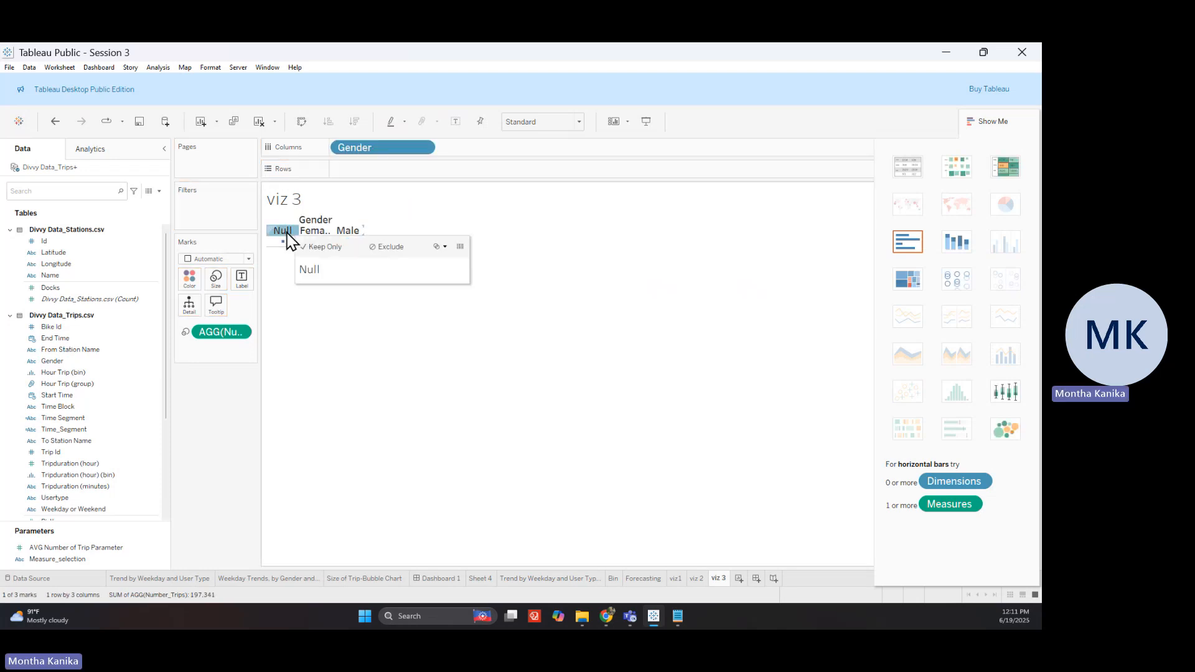
pyautogui.click(391, 248)
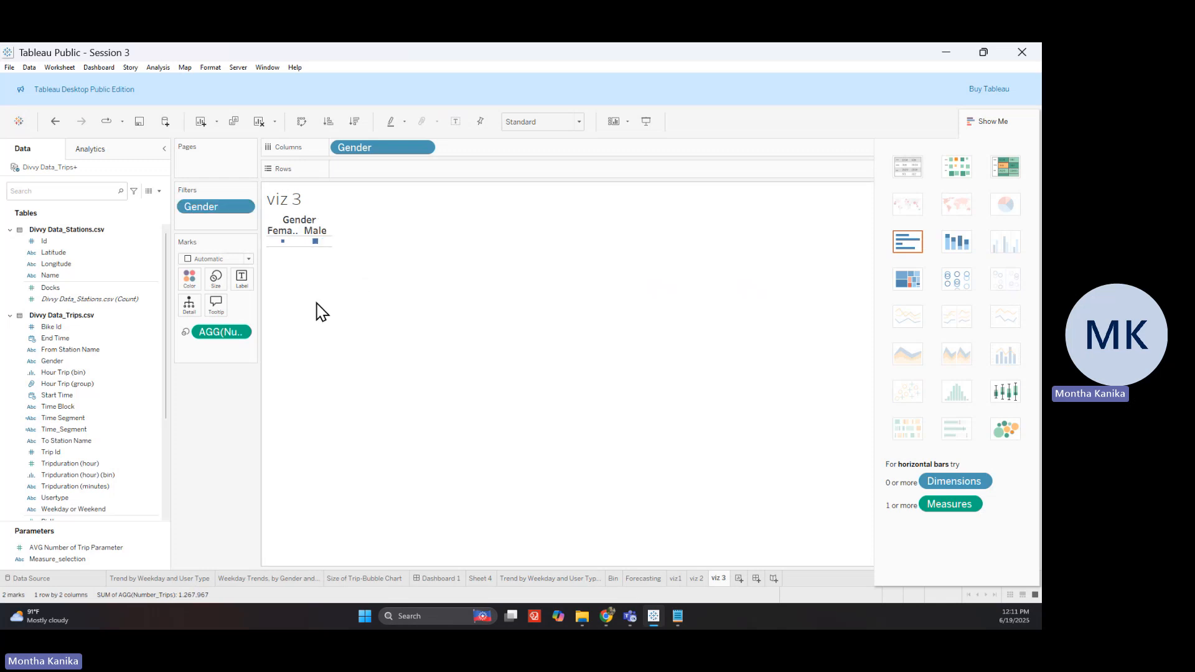
pyautogui.click(246, 260)
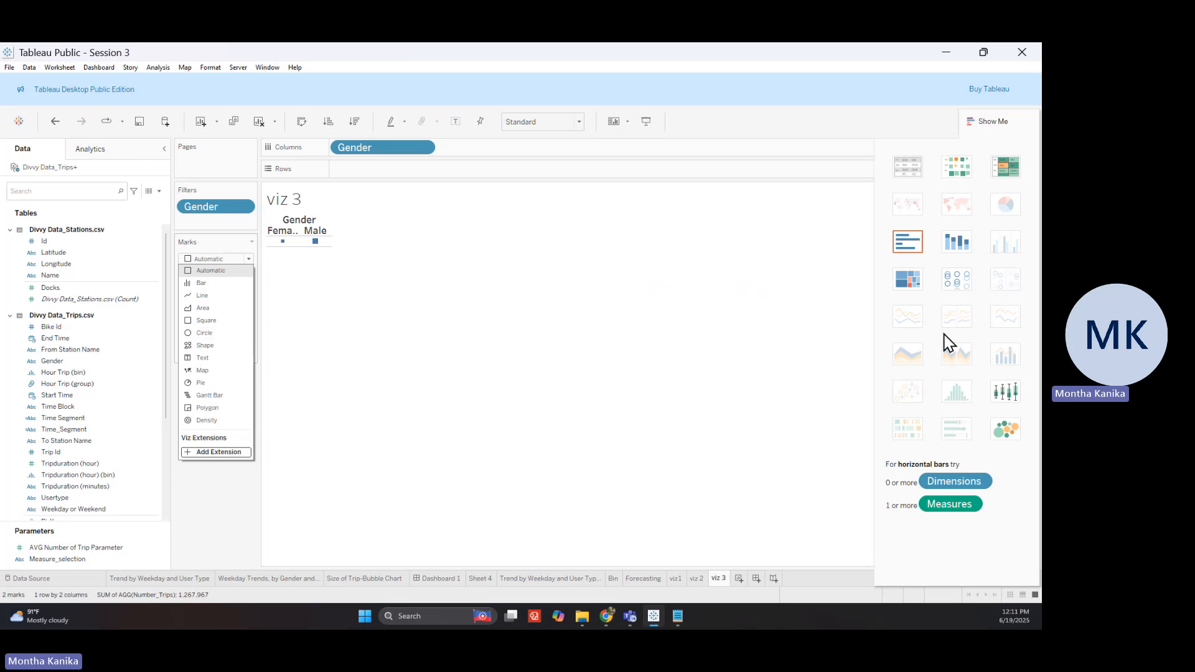
pyautogui.click(1004, 435)
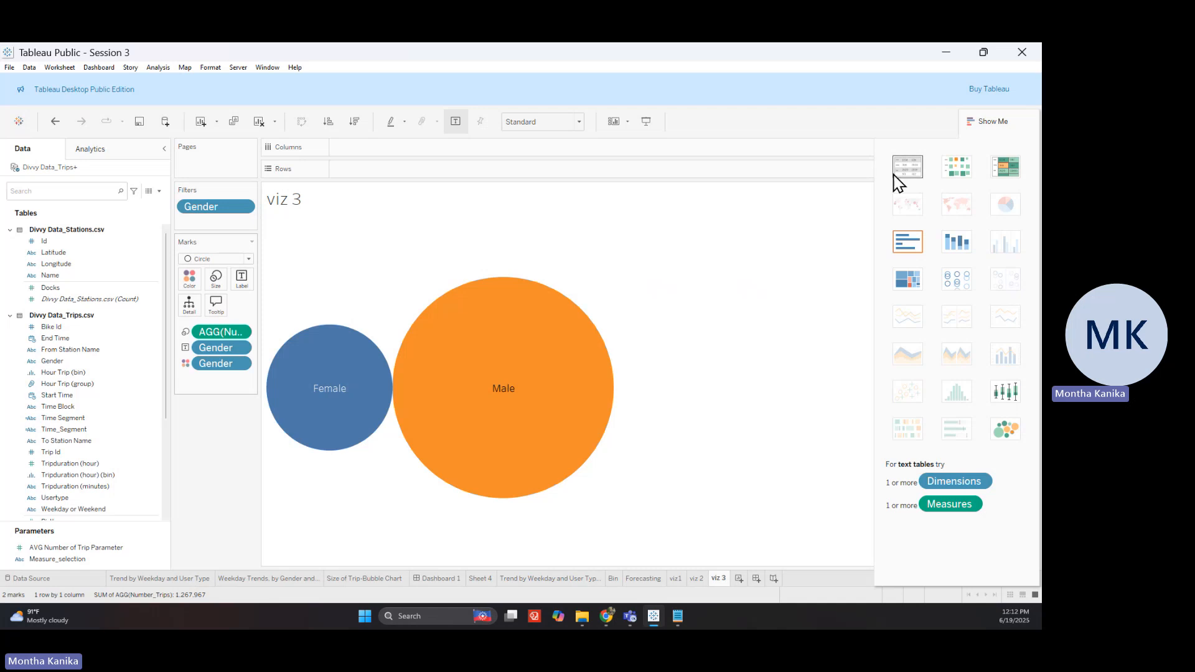
# Switch viz 3 to a text table with Circle marks
pyautogui.click(908, 167)
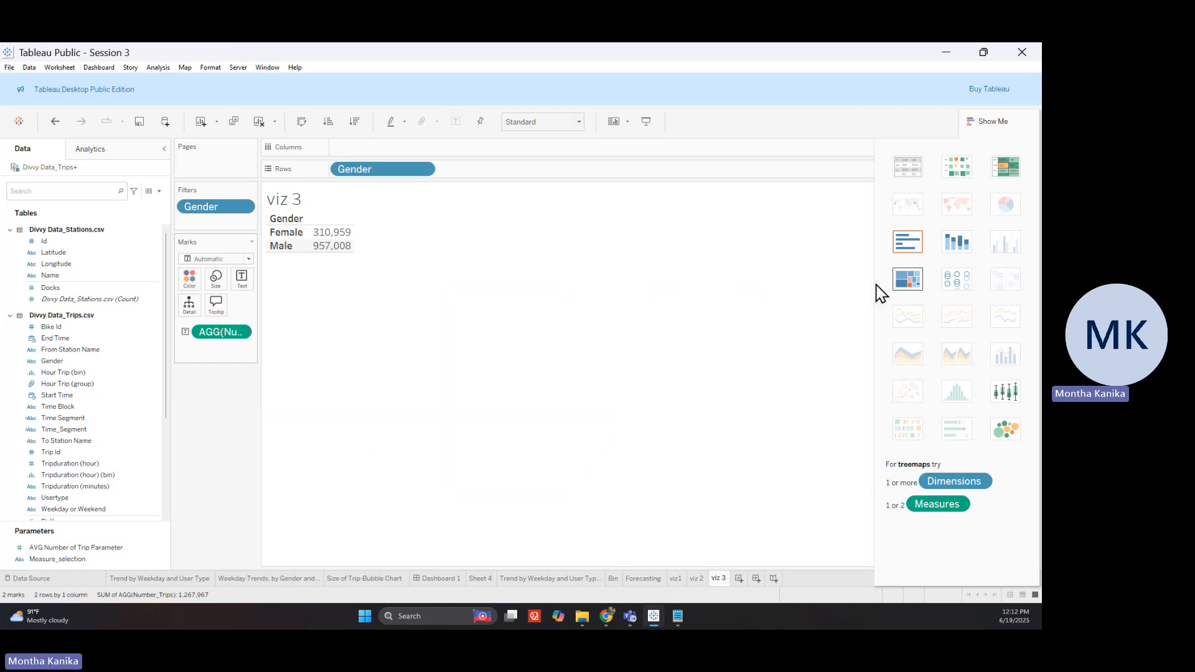
pyautogui.click(214, 259)
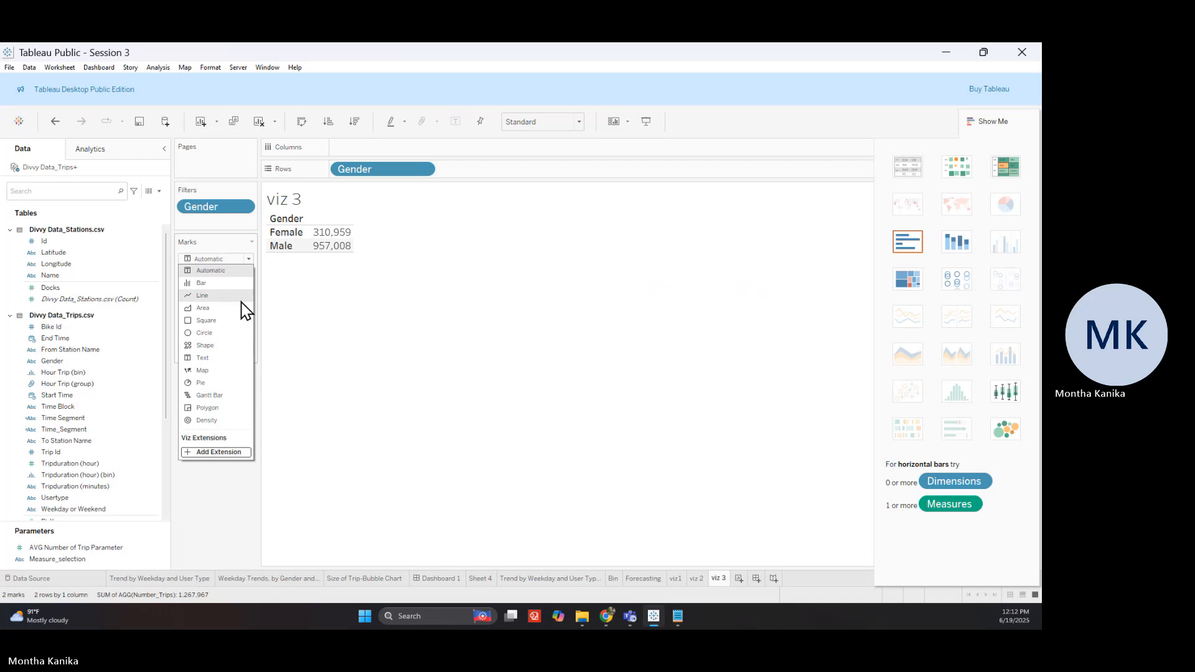
pyautogui.click(236, 333)
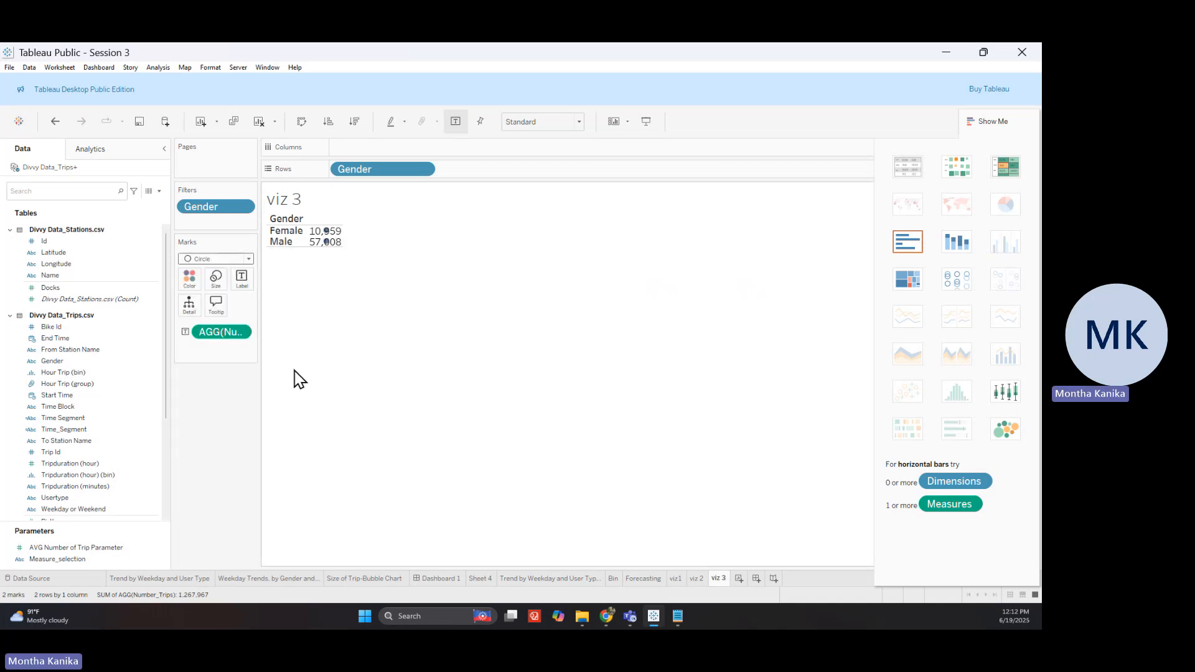
# Add Start Time to the Marks card as Weekday, then view the Size of Trip-Bubble Chart sheet
pyautogui.click(68, 419)
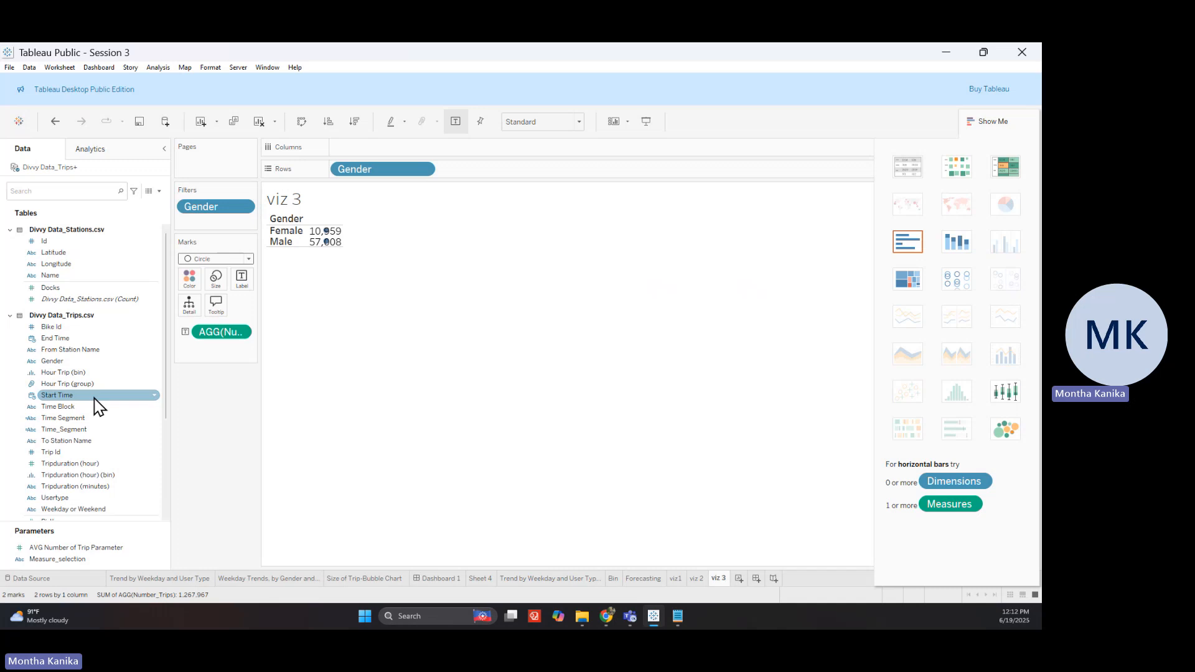
pyautogui.moveTo(99, 408); pyautogui.dragTo(197, 381)
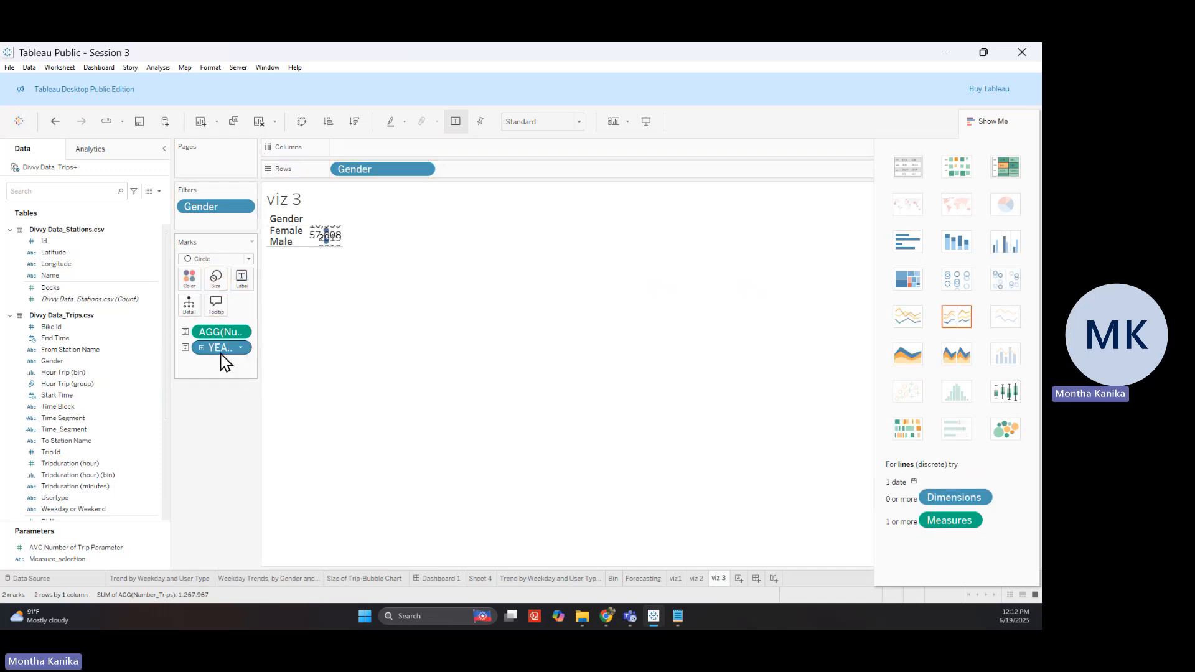
pyautogui.click(241, 348)
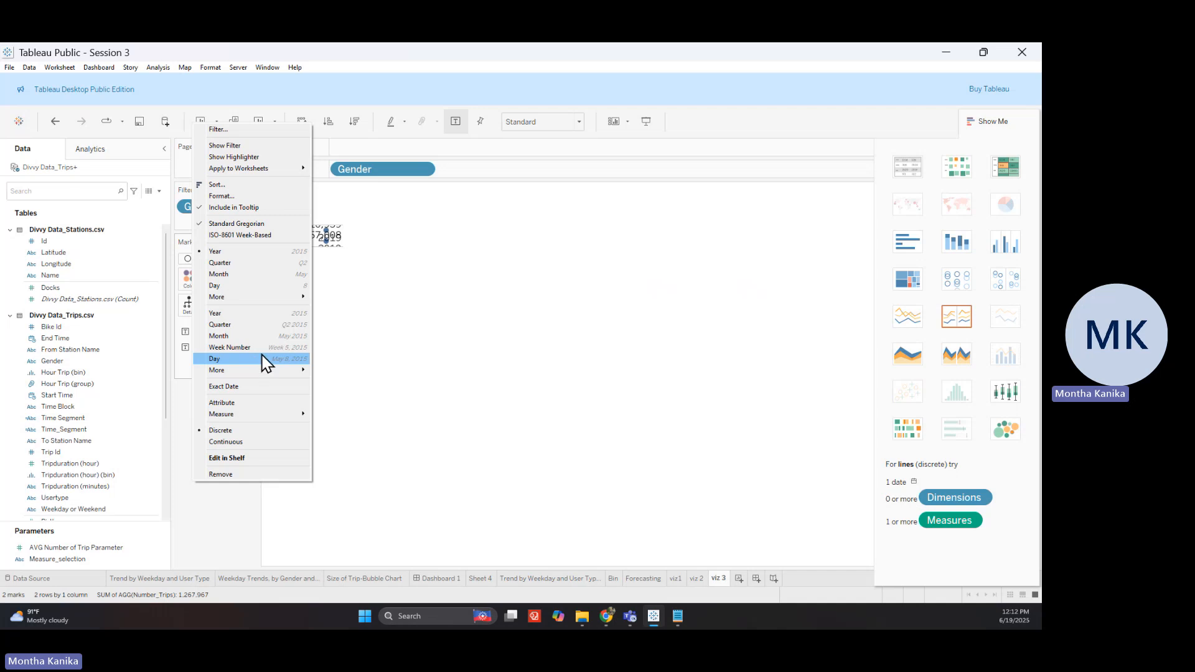
pyautogui.moveTo(268, 297)
pyautogui.click(361, 349)
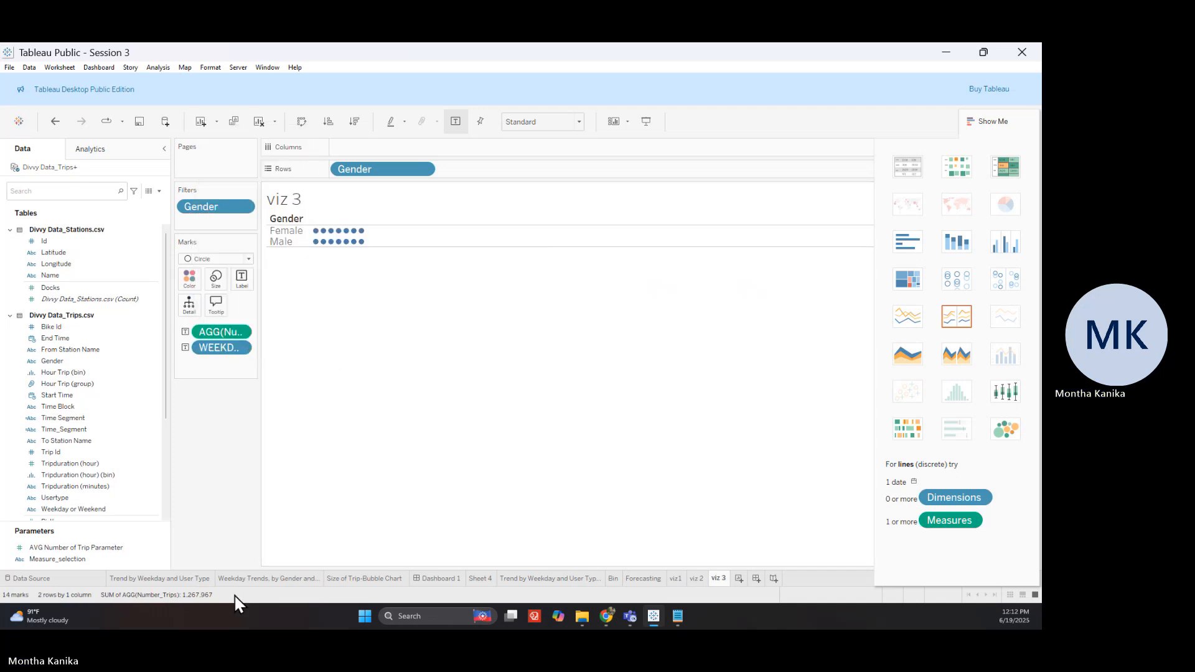
pyautogui.click(388, 584)
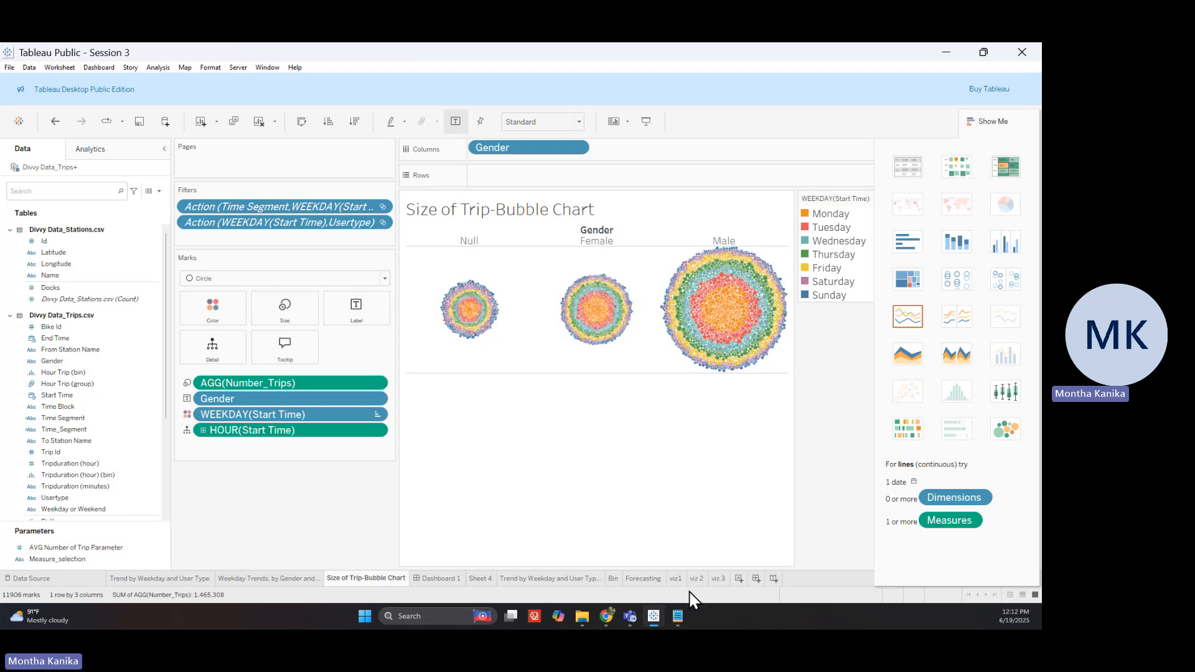
# On viz 3, put WEEKDAY on Color and move it above the trip count on Marks
pyautogui.click(718, 579)
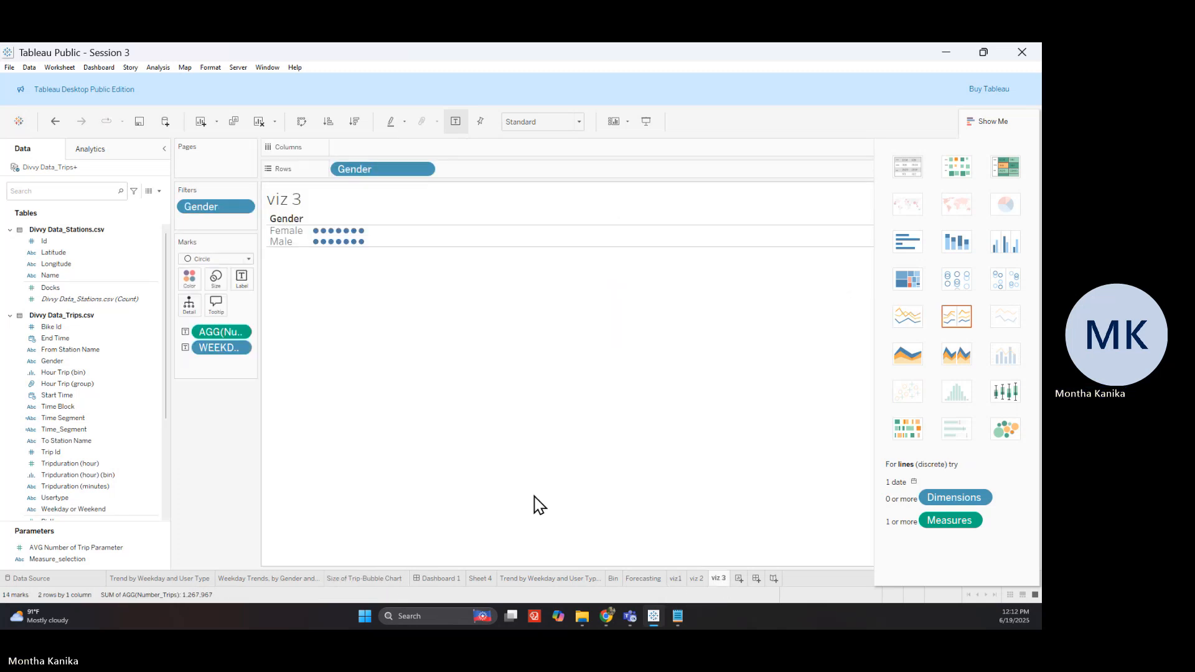
pyautogui.click(185, 347)
pyautogui.click(201, 362)
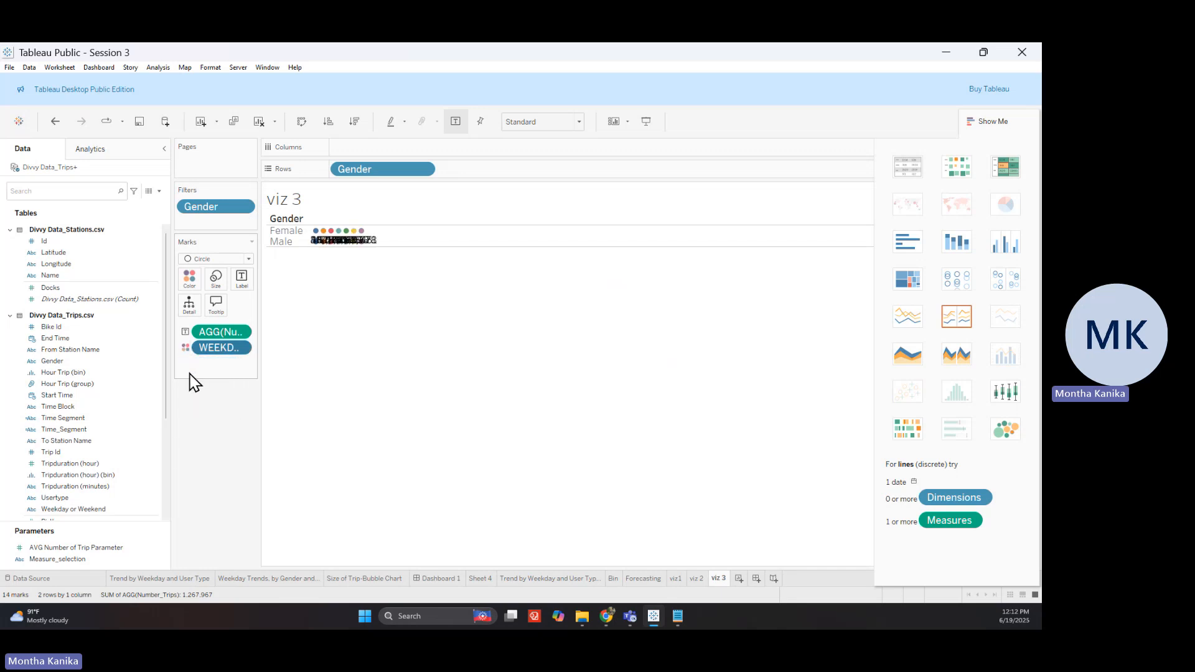
pyautogui.moveTo(240, 349); pyautogui.dragTo(229, 322)
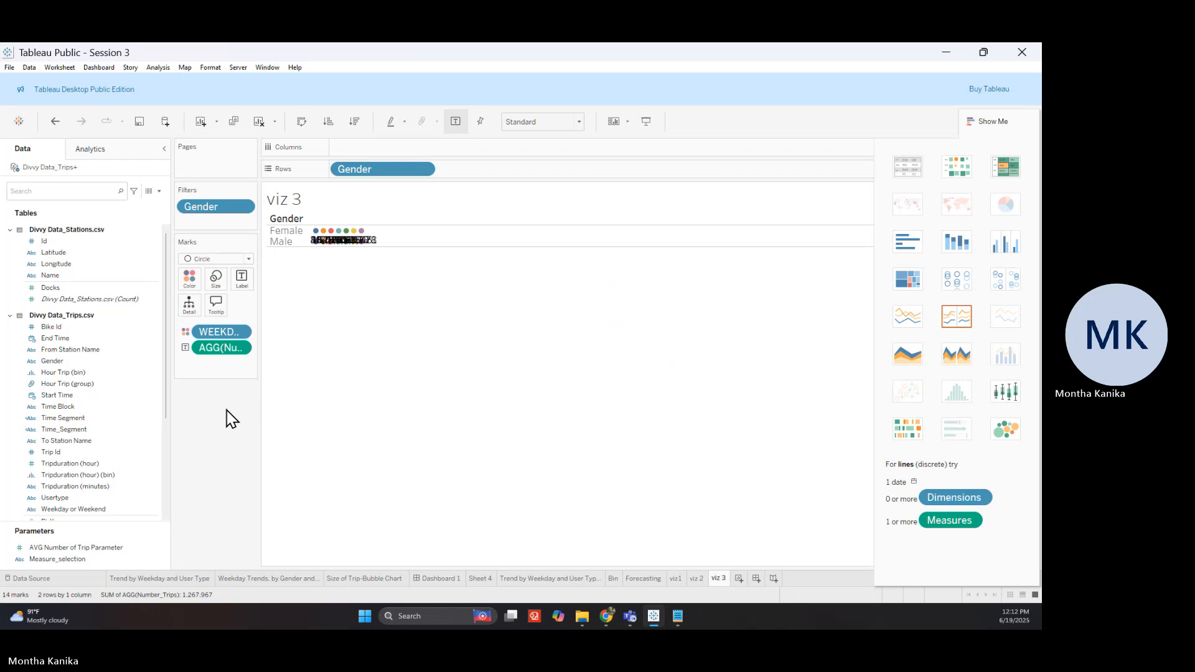
# After checking the bubble chart, make viz 3 a continuous line chart of weekday trip counts per gender
pyautogui.click(354, 579)
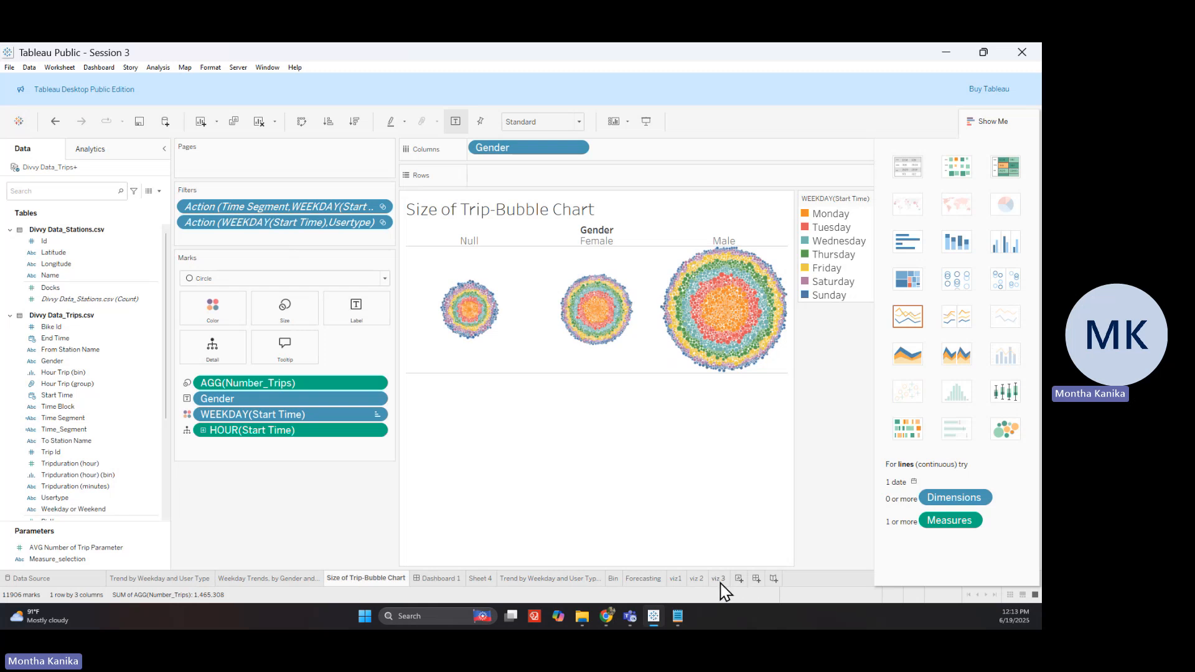
pyautogui.moveTo(720, 583)
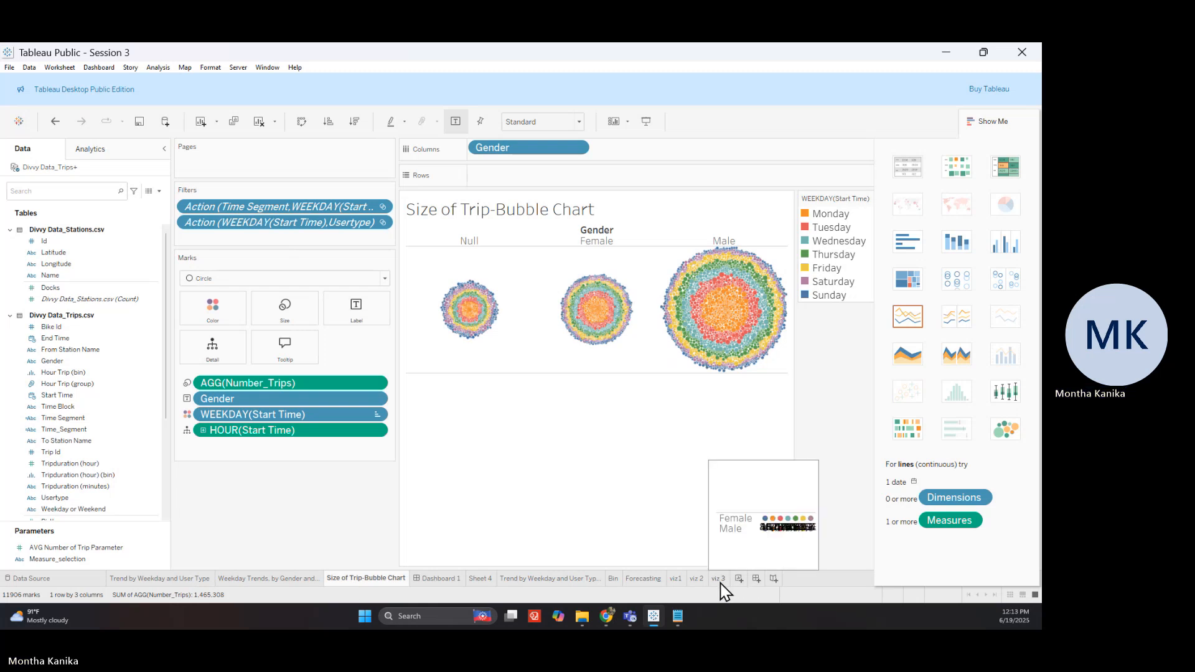
pyautogui.click(720, 579)
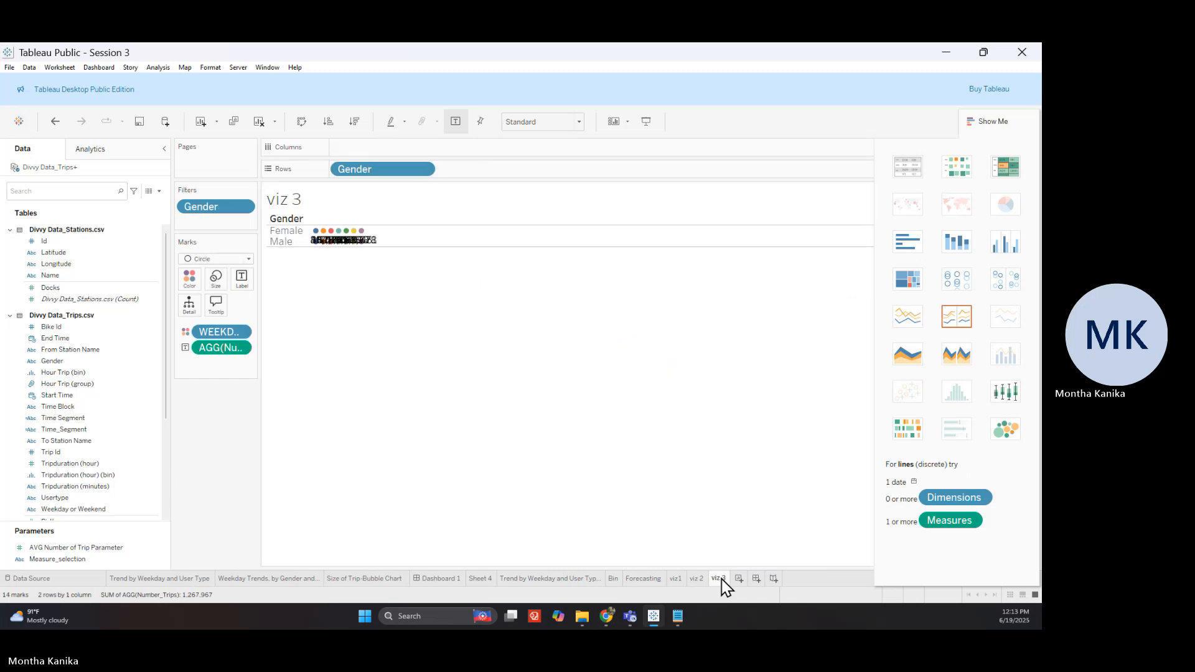
pyautogui.click(907, 316)
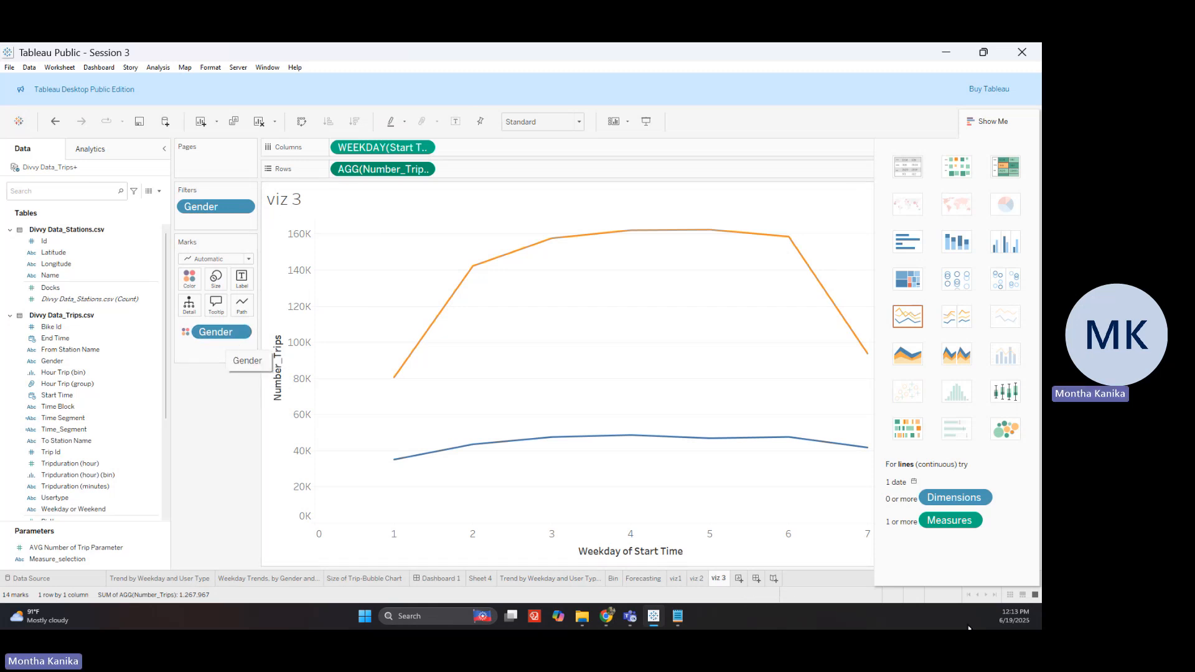
# On a new worksheet, size marks by Number_Trips and add Start Time shown as weekday
pyautogui.click(739, 579)
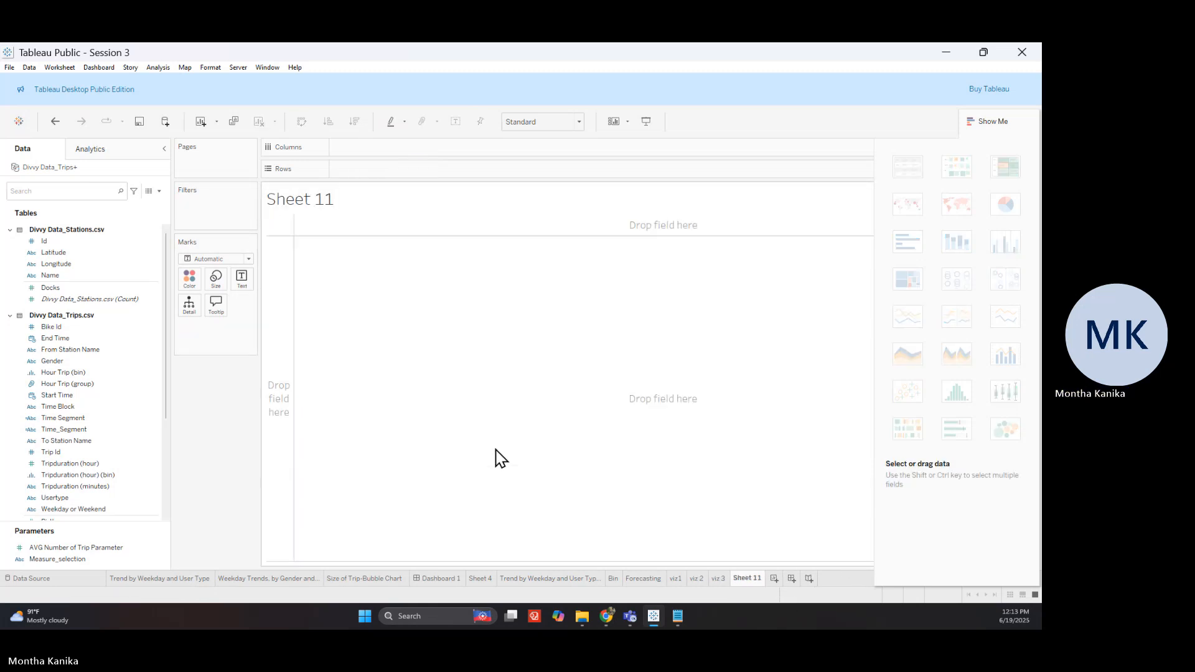
pyautogui.scroll(-5, 96, 442)
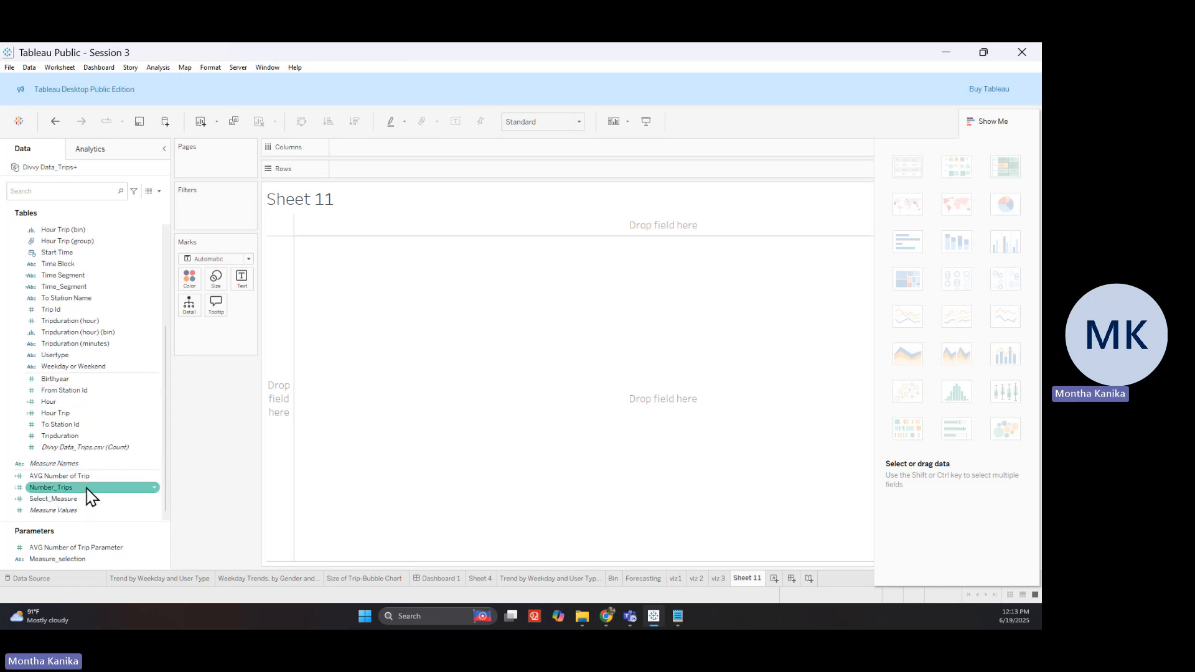
pyautogui.moveTo(88, 498); pyautogui.dragTo(216, 280)
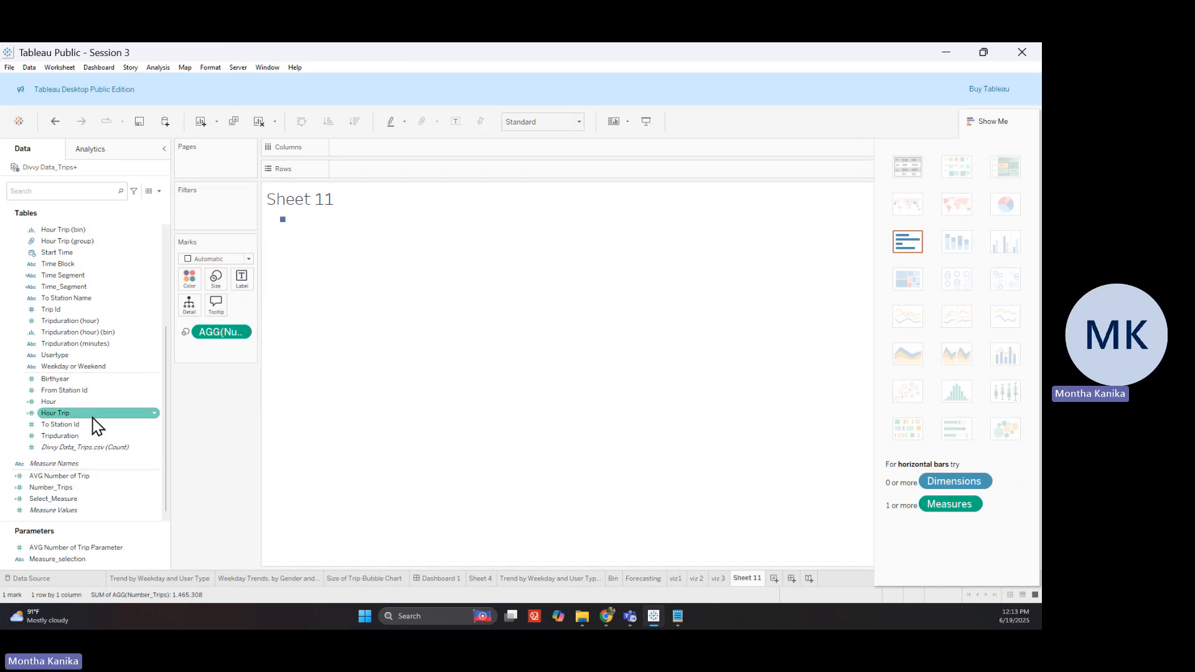
pyautogui.scroll(5, 94, 448)
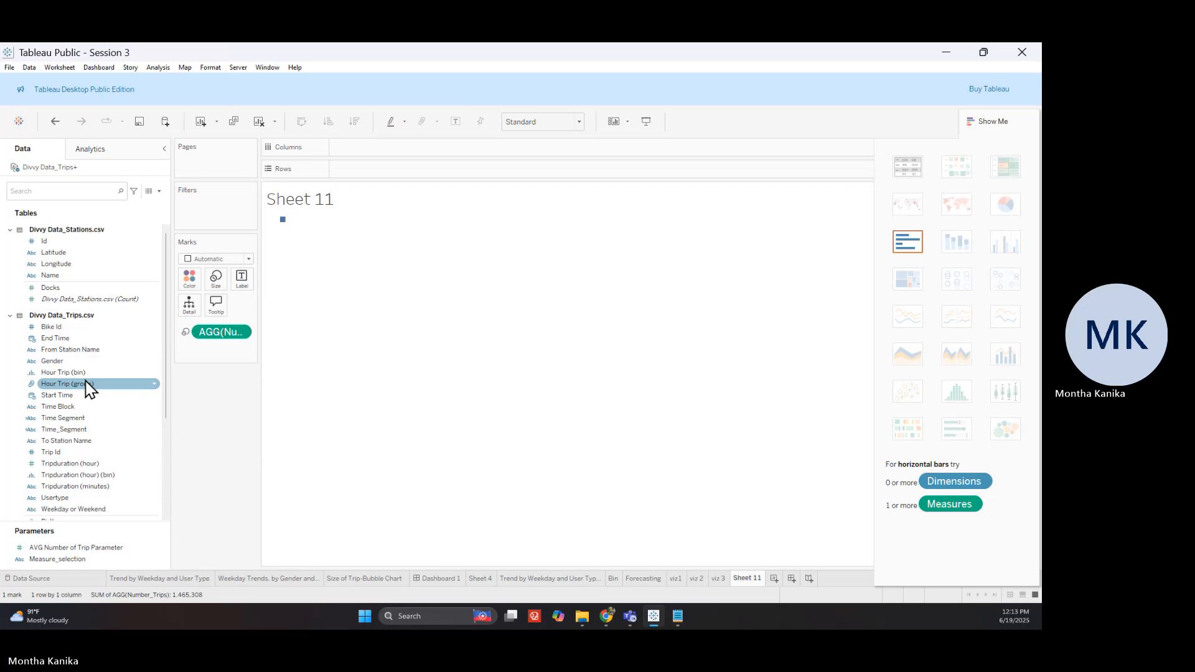
pyautogui.moveTo(97, 401); pyautogui.dragTo(212, 365)
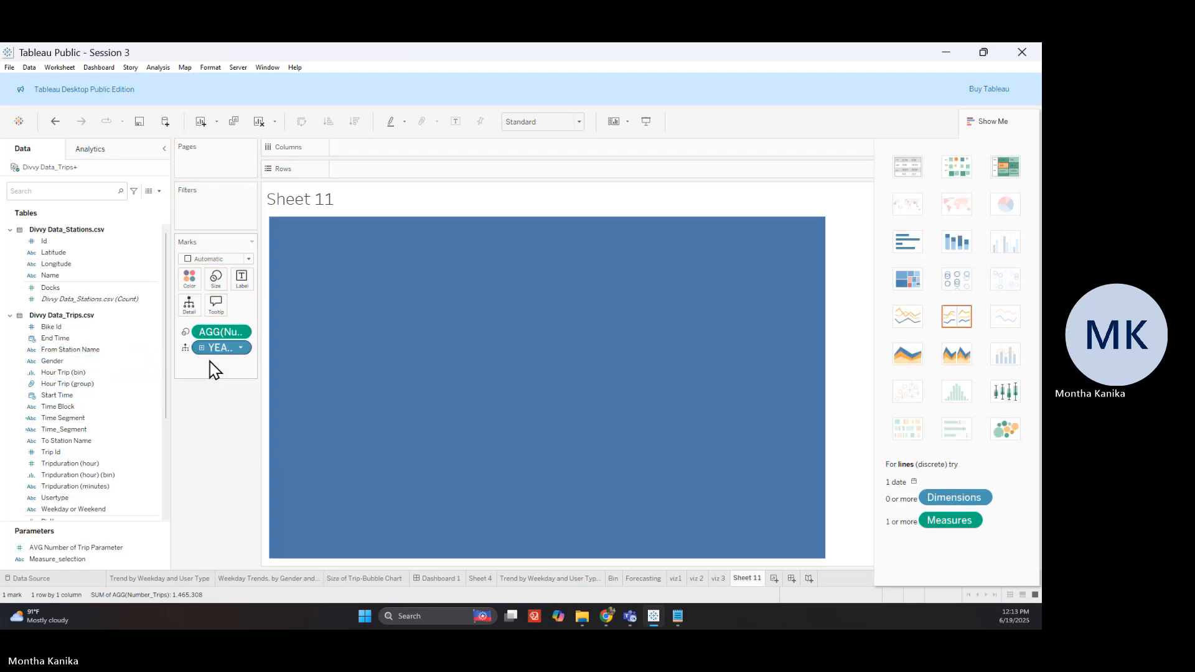
pyautogui.rightClick(241, 351)
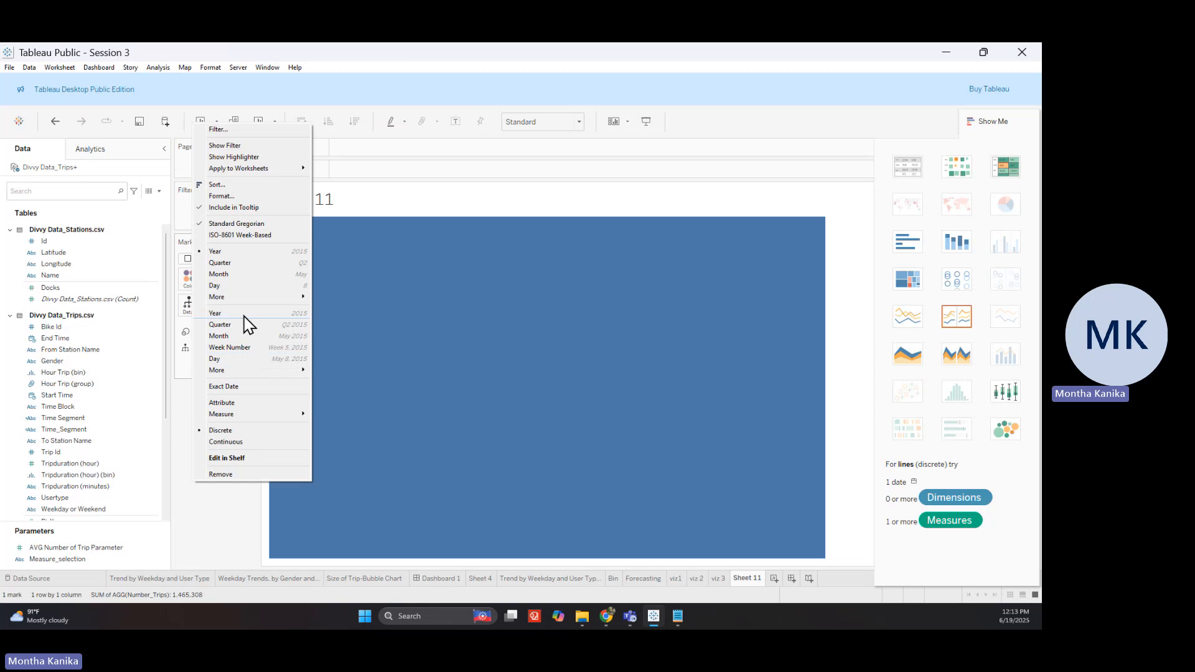
pyautogui.moveTo(274, 299)
pyautogui.click(335, 347)
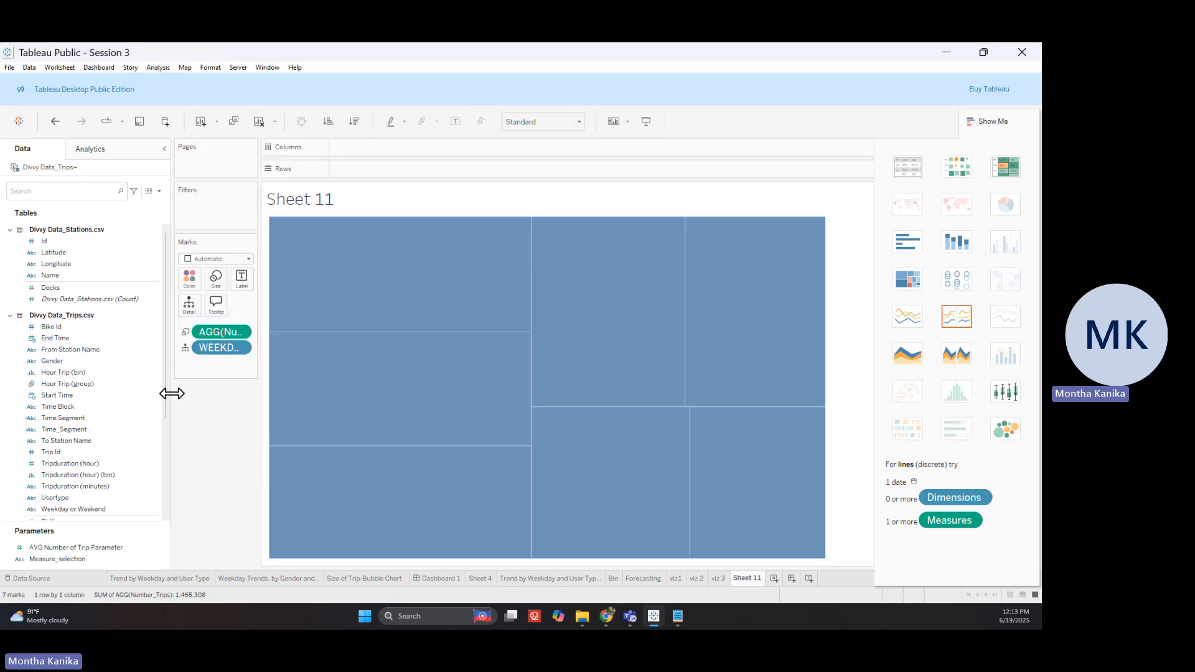
# Use Circle marks, put Gender on Columns, exclude the Null column, and add Start Time again
pyautogui.click(232, 259)
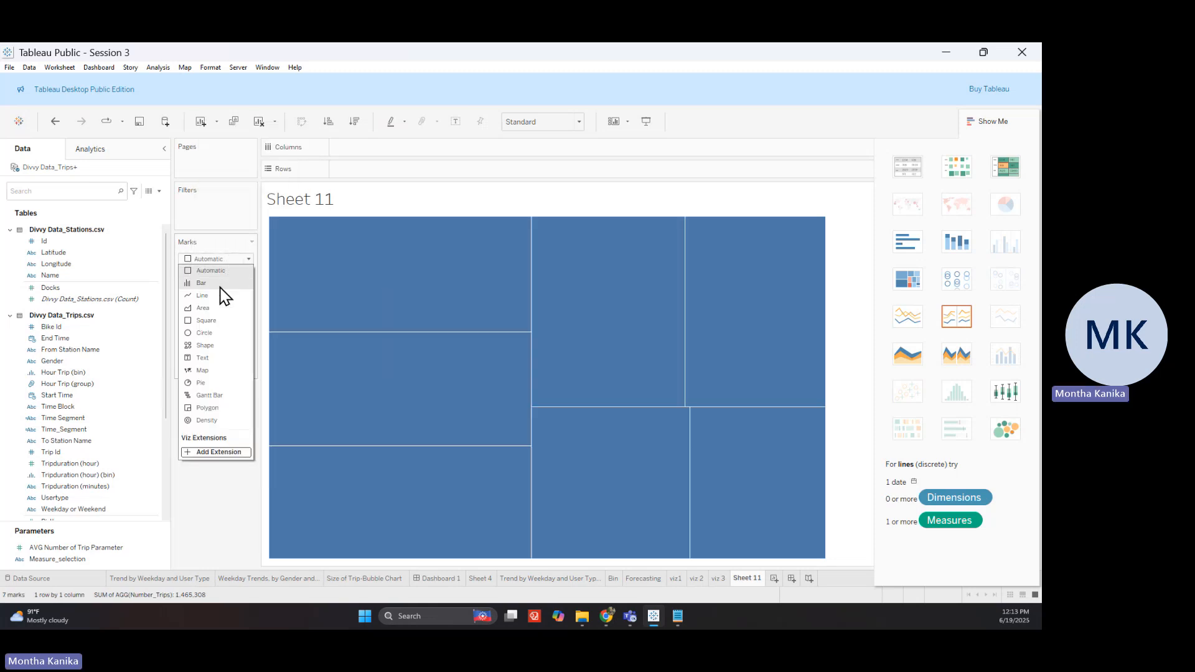
pyautogui.click(212, 333)
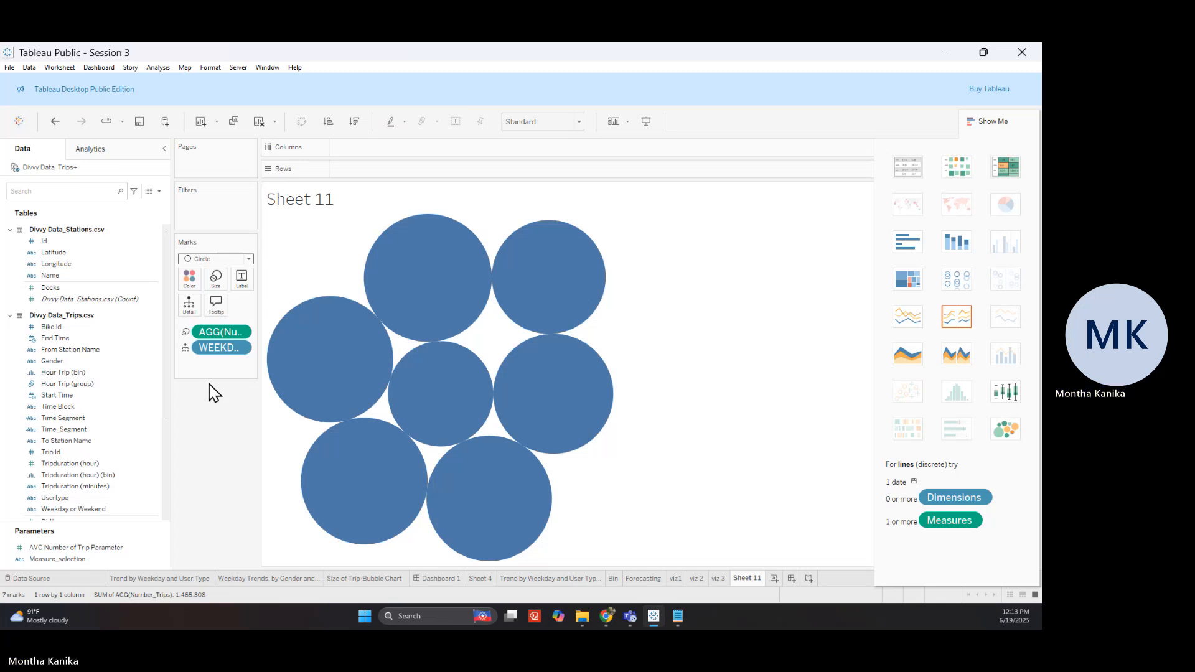
pyautogui.moveTo(83, 381); pyautogui.dragTo(274, 292)
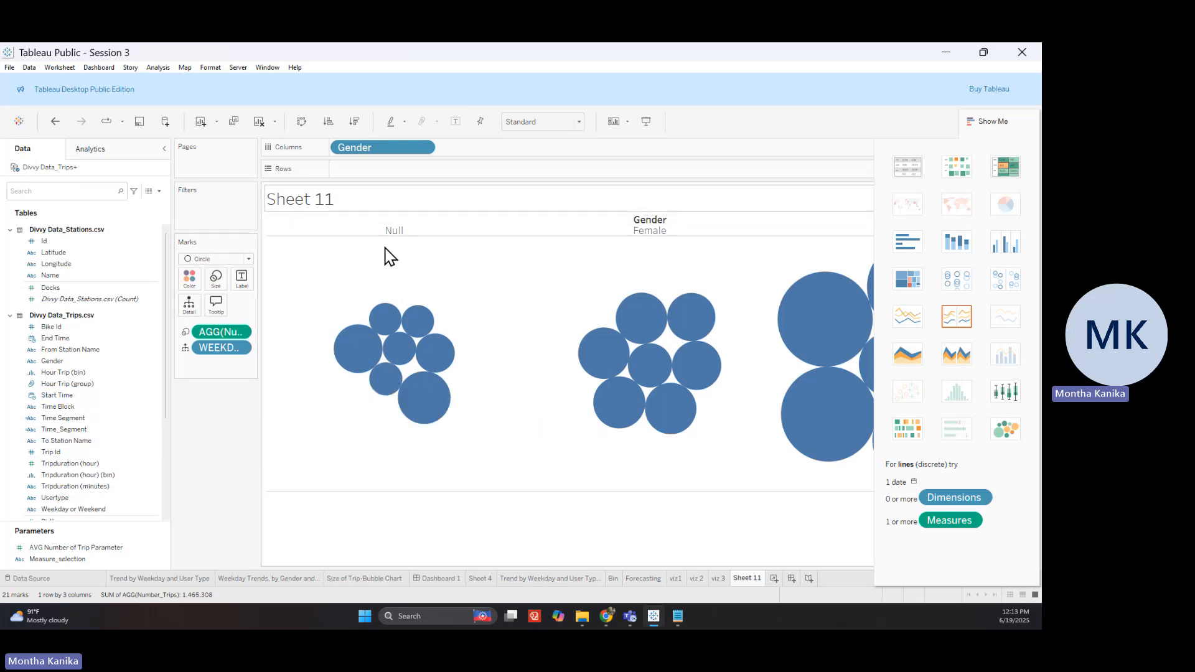
pyautogui.click(984, 122)
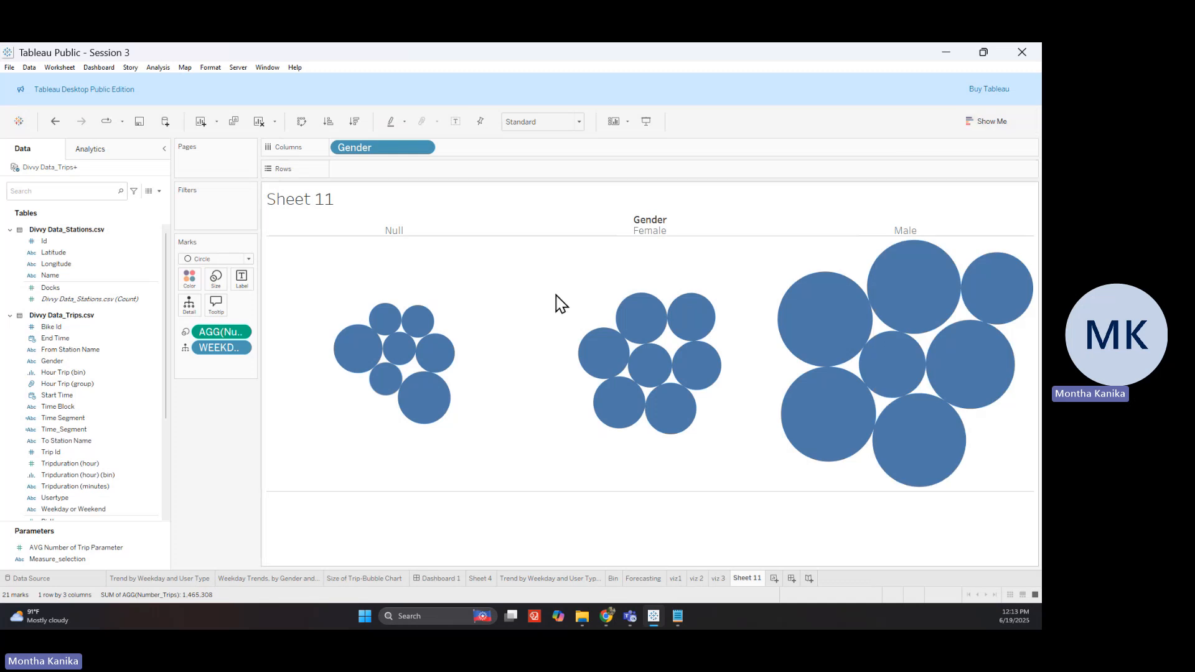
pyautogui.click(394, 232)
pyautogui.click(495, 247)
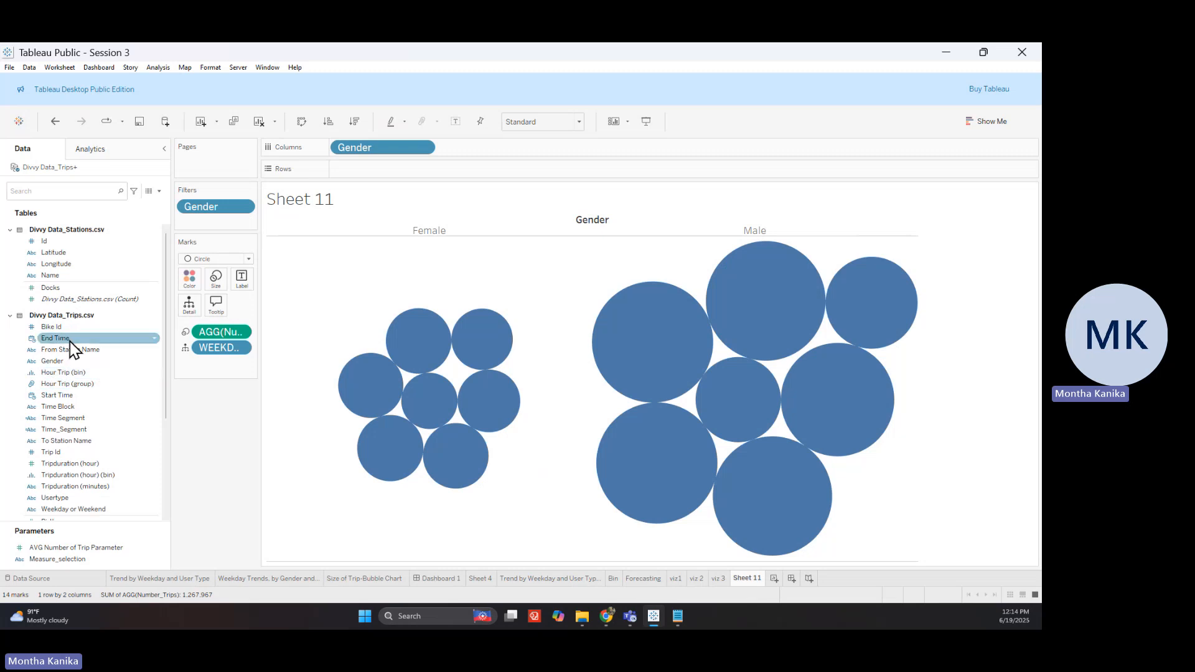
pyautogui.scroll(-2, 85, 312)
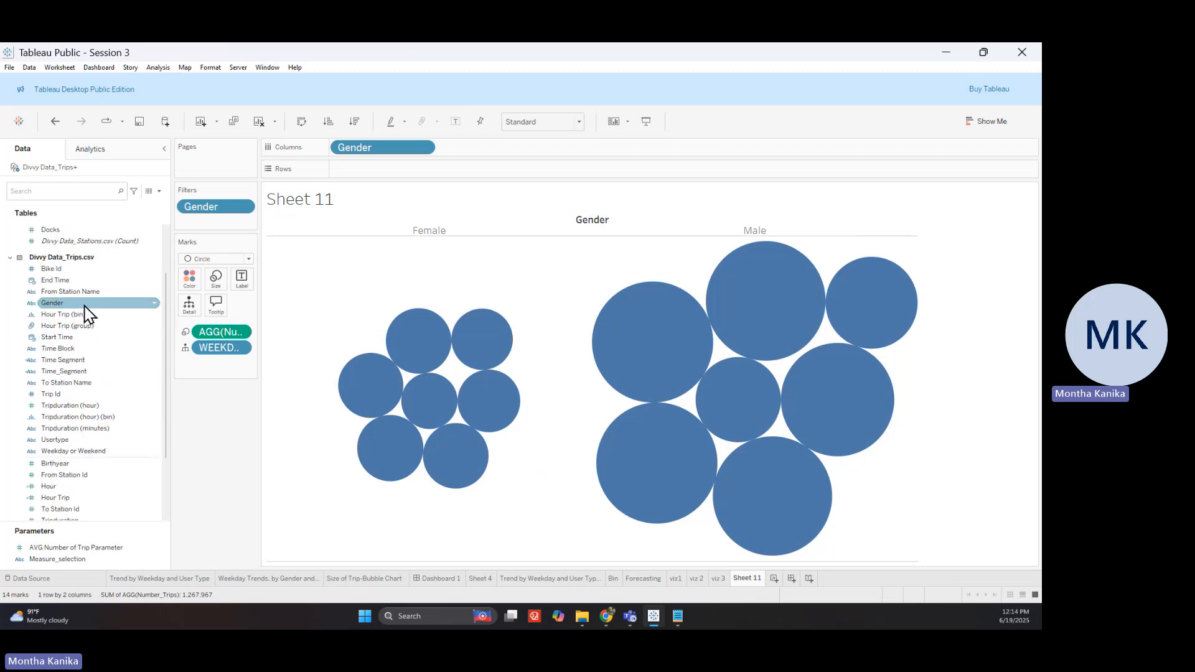
pyautogui.moveTo(87, 346); pyautogui.dragTo(193, 330)
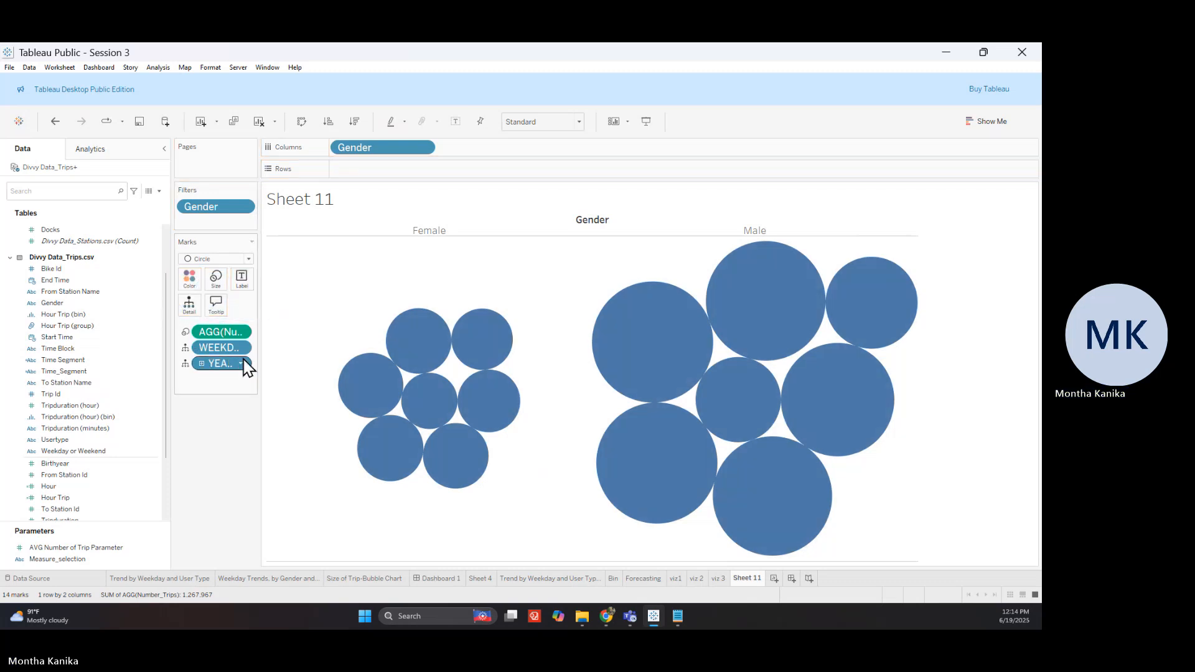
# Change the two Start Time pills on Marks to WEEKDAY(Start Time) and HOUR(Start Time)
pyautogui.click(242, 365)
pyautogui.moveTo(248, 297)
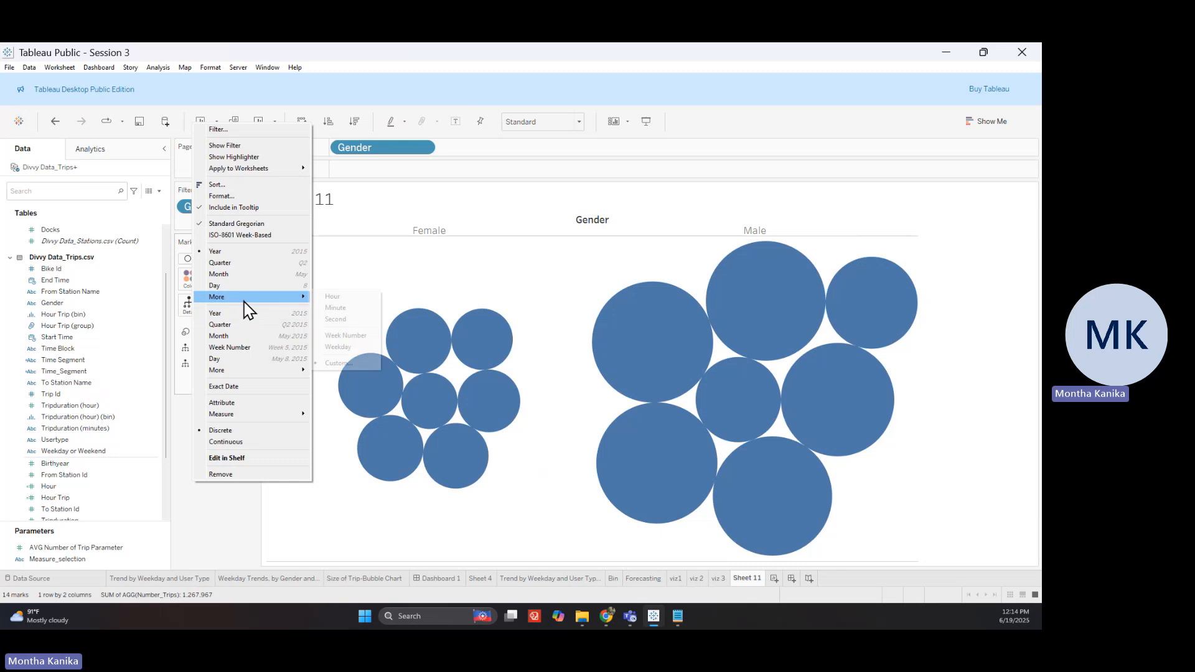
pyautogui.click(337, 348)
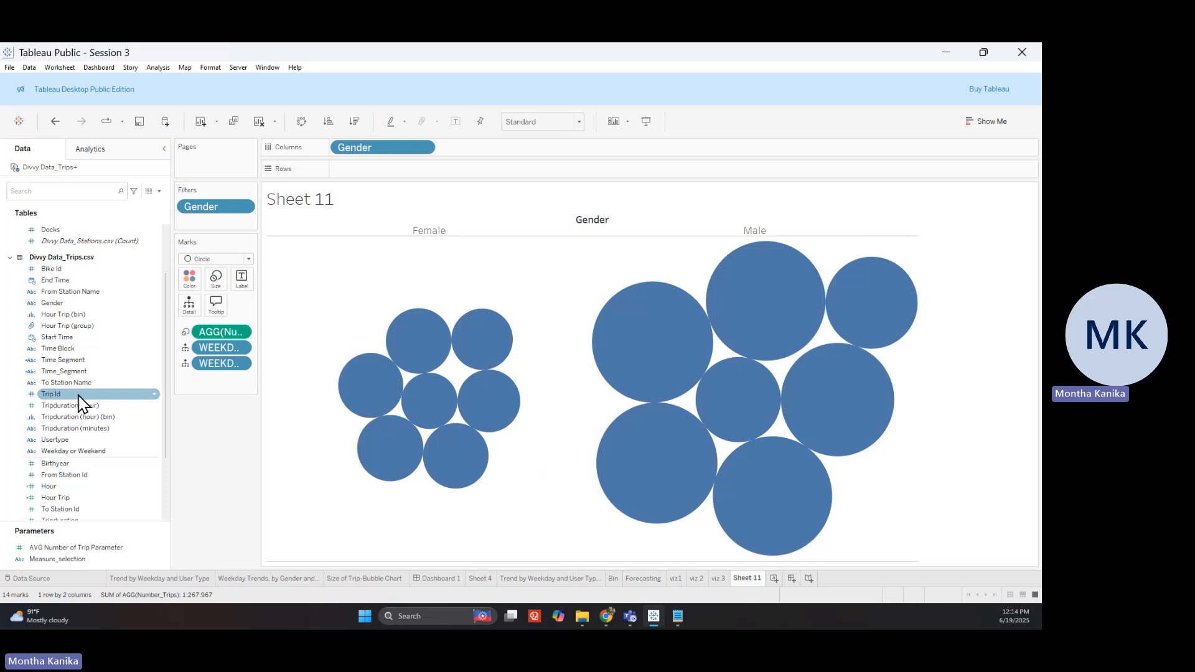
pyautogui.click(242, 364)
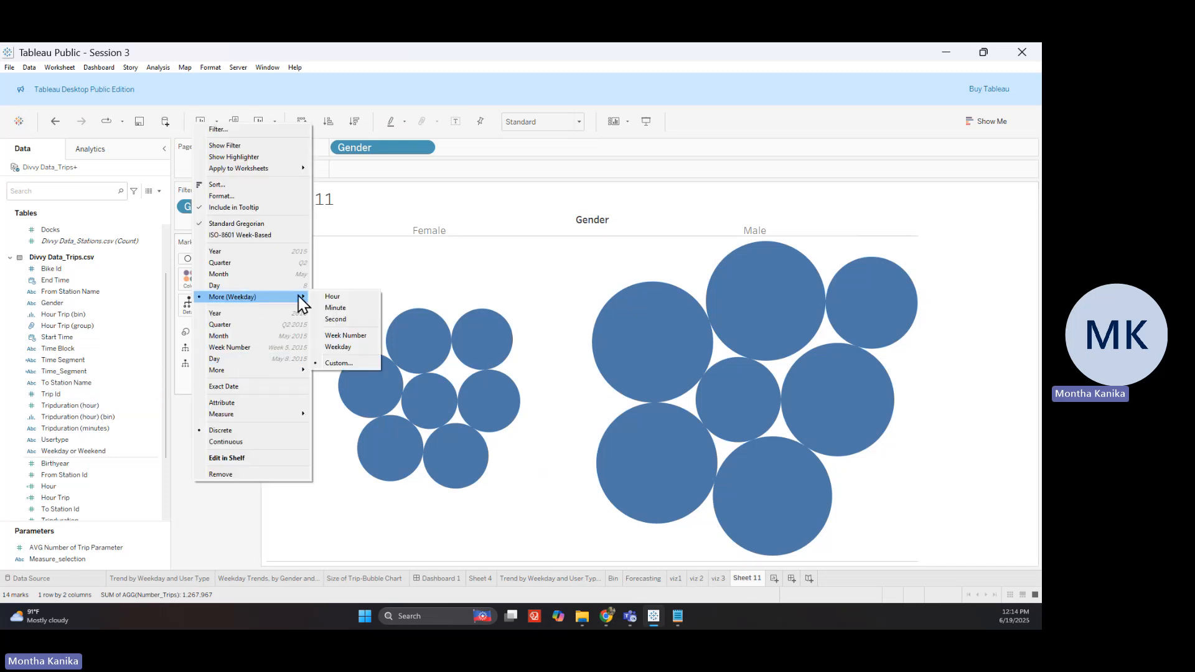
pyautogui.click(332, 296)
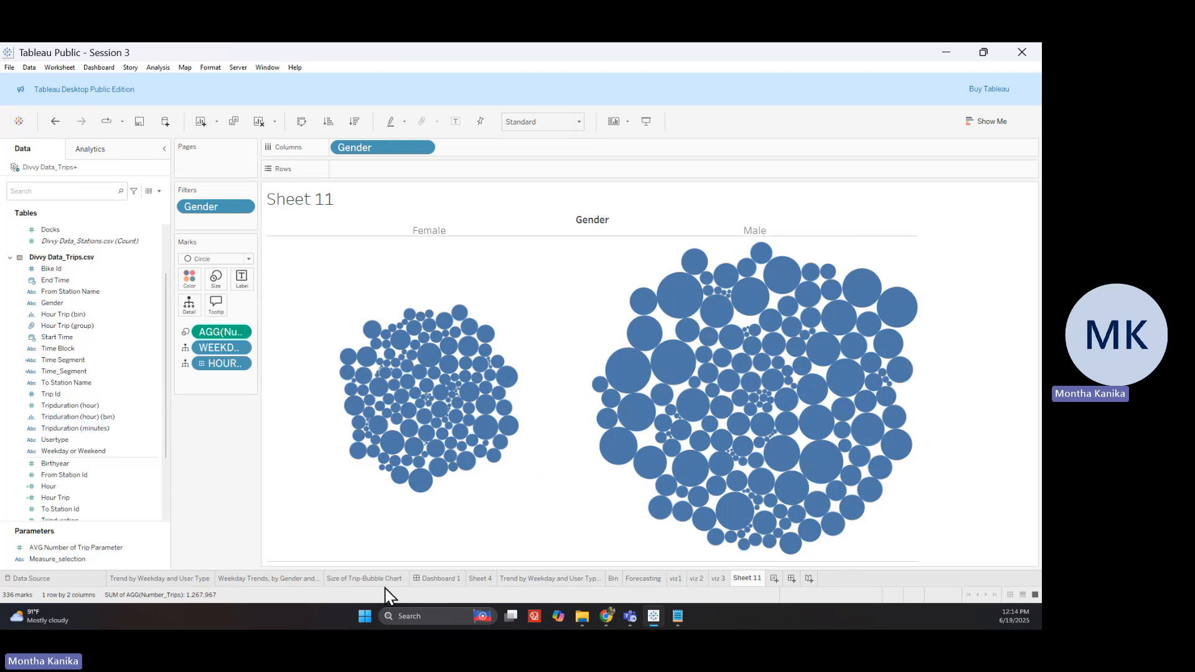
pyautogui.click(358, 579)
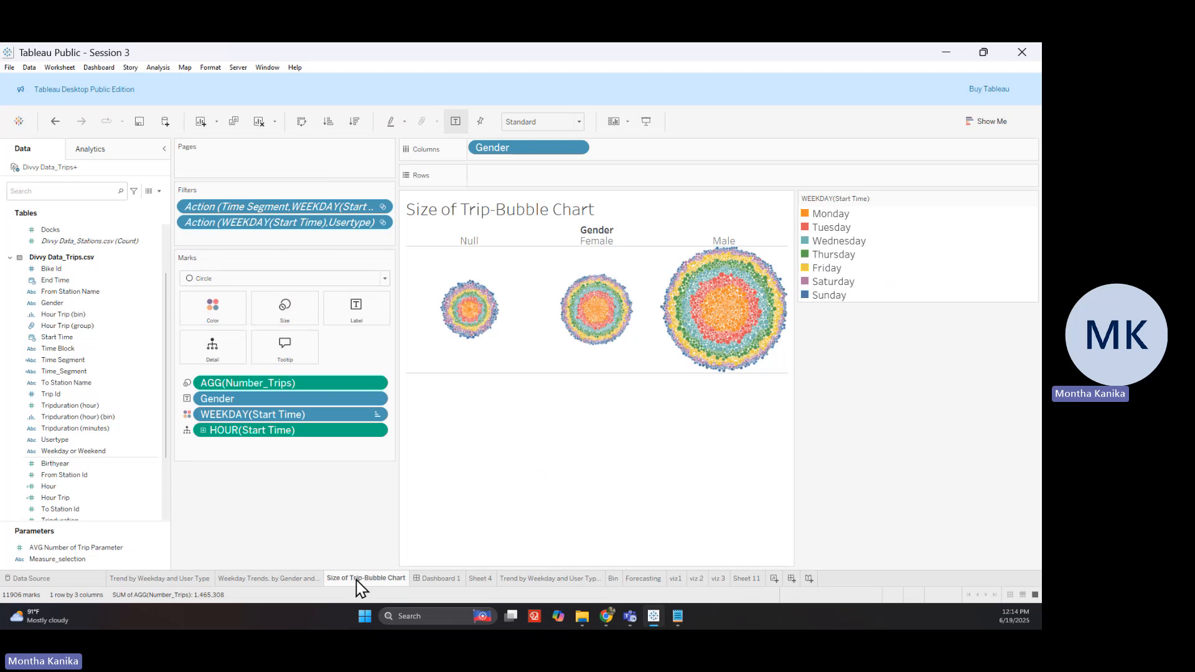
# On Sheet 11, put Start Time on Color and set it to WEEKDAY, Sunday through Saturday
pyautogui.click(746, 579)
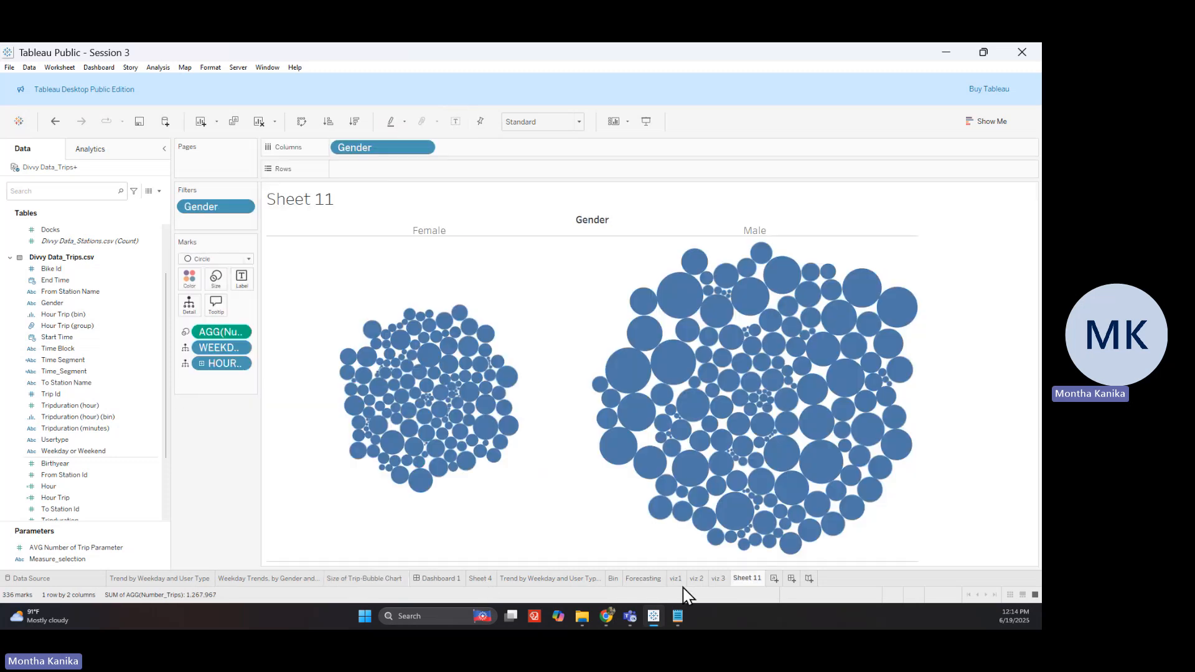
pyautogui.scroll(2, 86, 418)
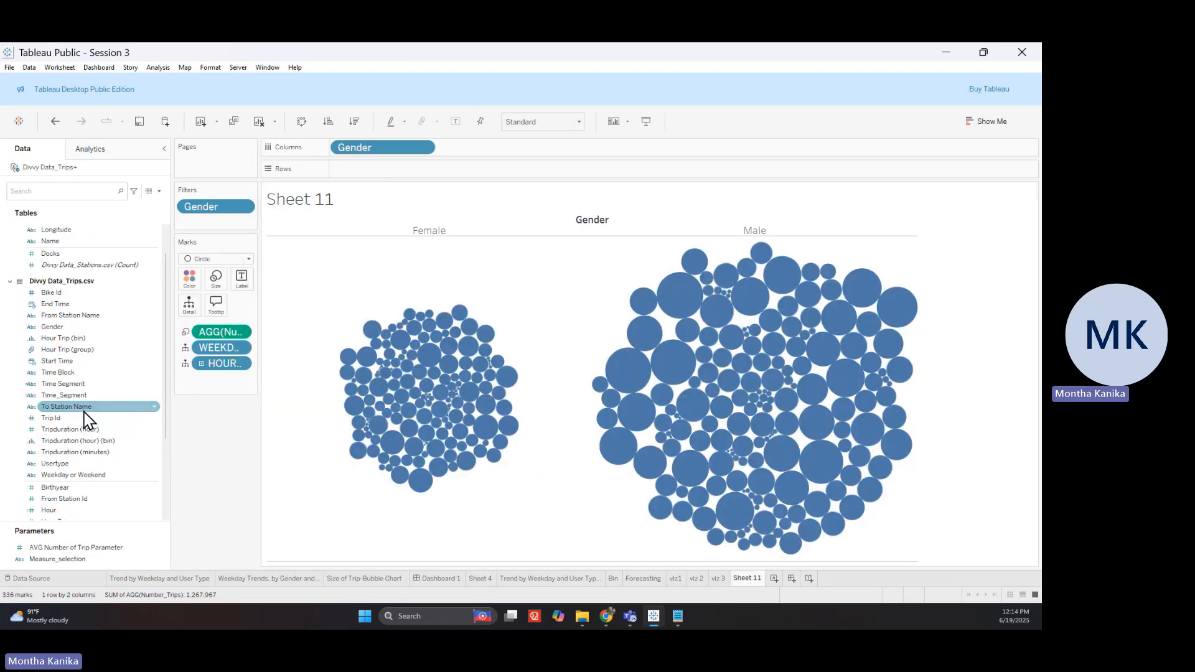
pyautogui.scroll(-4, 87, 430)
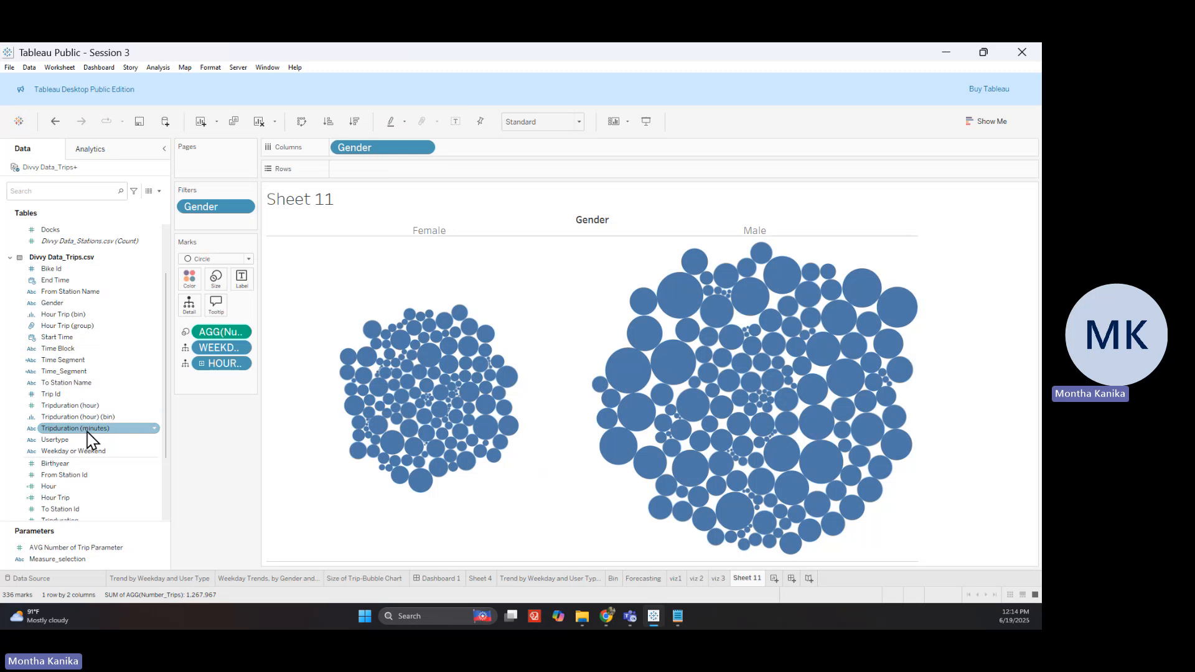
pyautogui.scroll(-1, 90, 439)
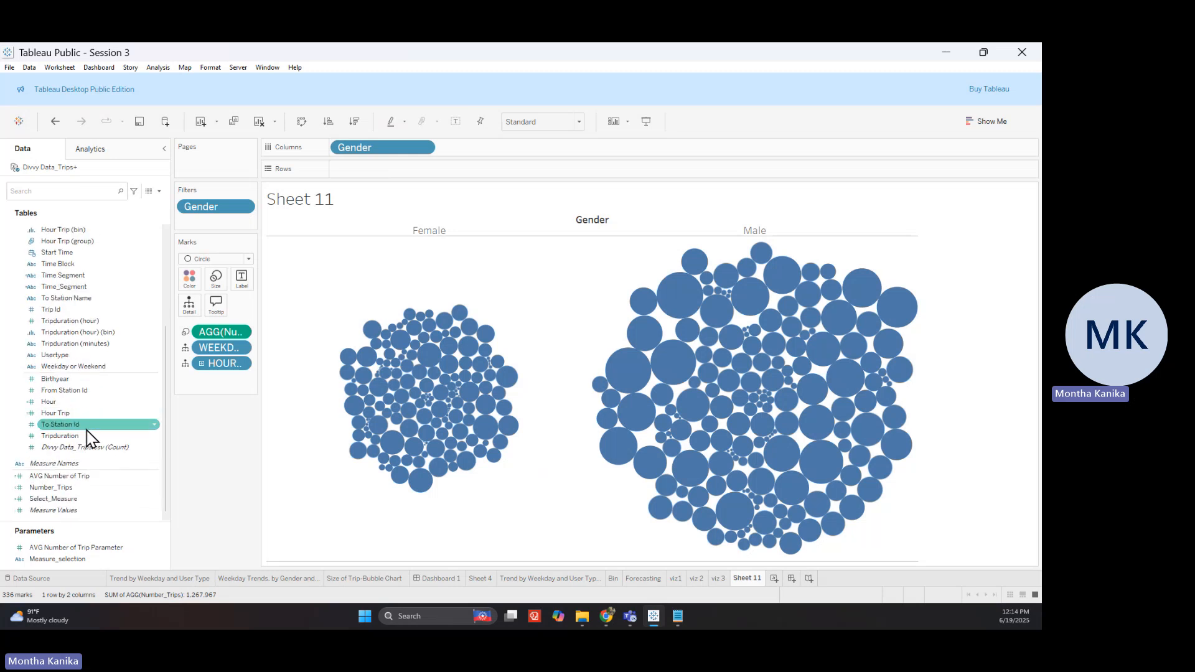
pyautogui.scroll(3, 90, 439)
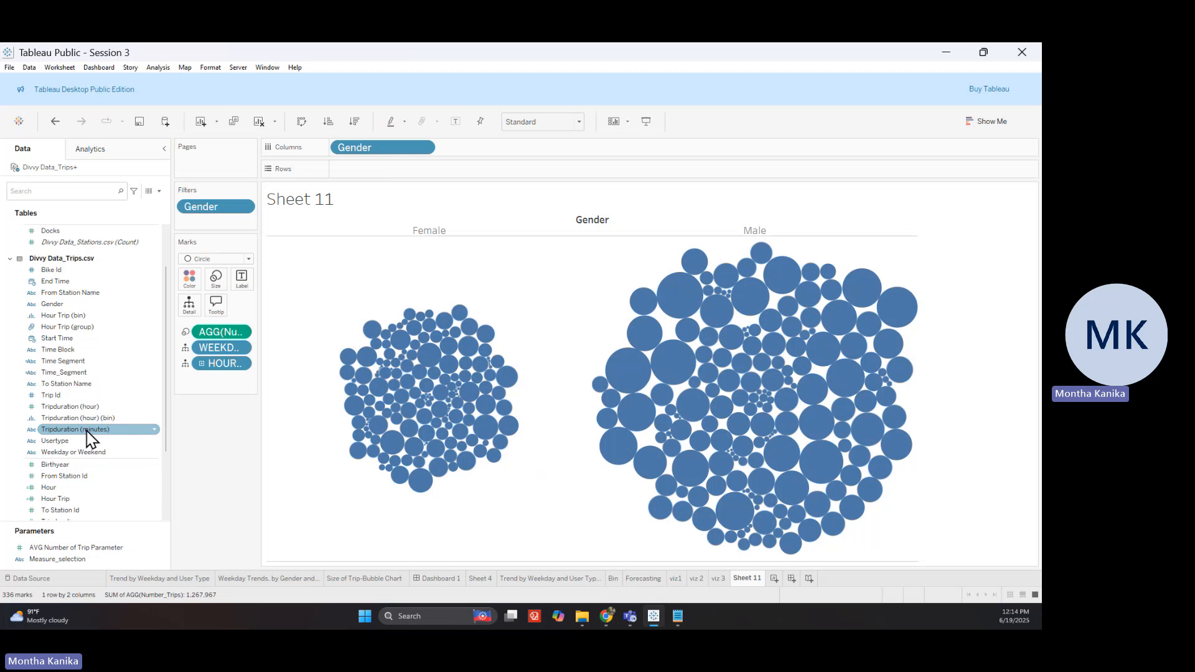
pyautogui.scroll(3, 69, 349)
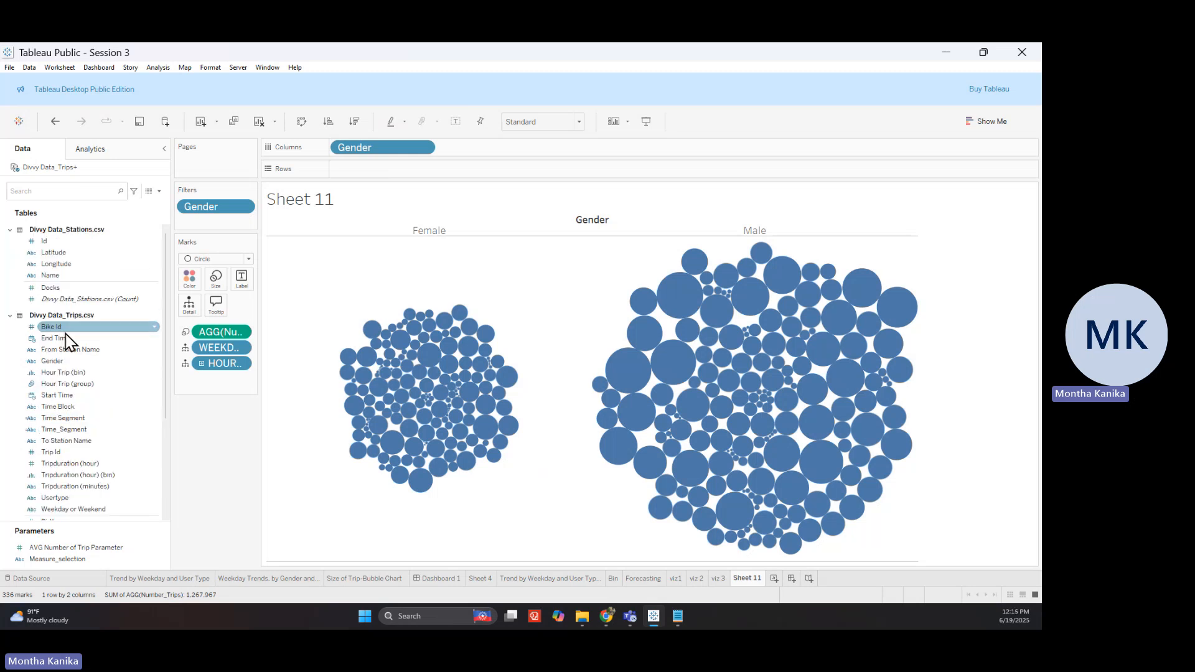
pyautogui.click(71, 349)
pyautogui.click(78, 372)
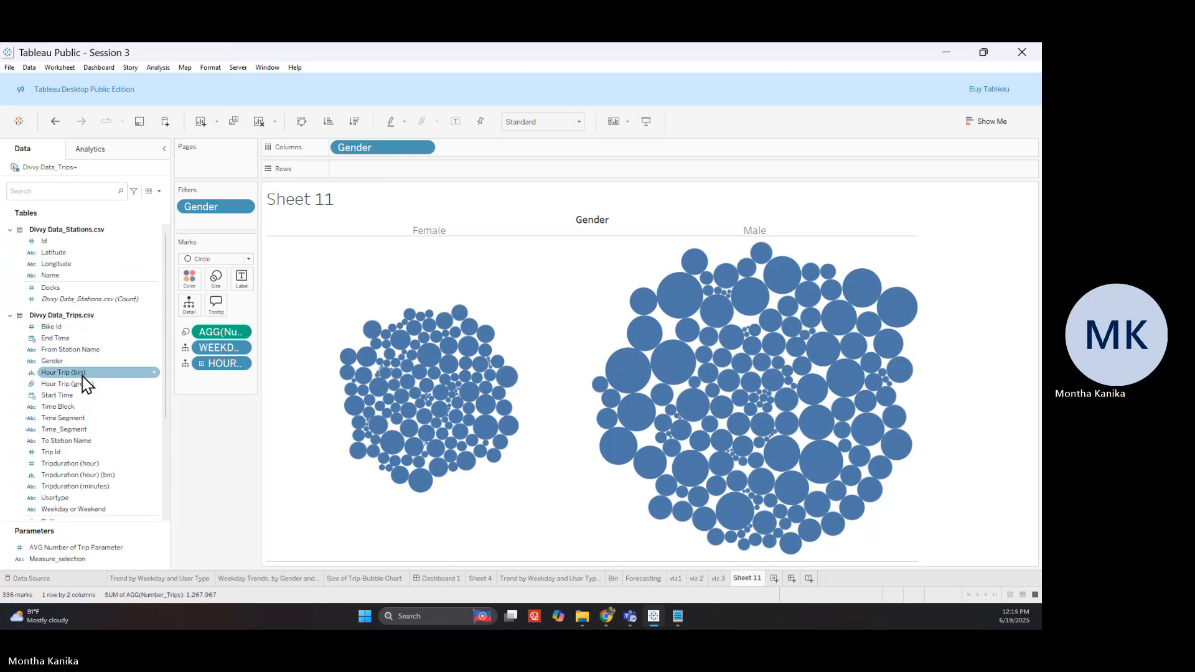
pyautogui.moveTo(84, 395); pyautogui.dragTo(191, 277)
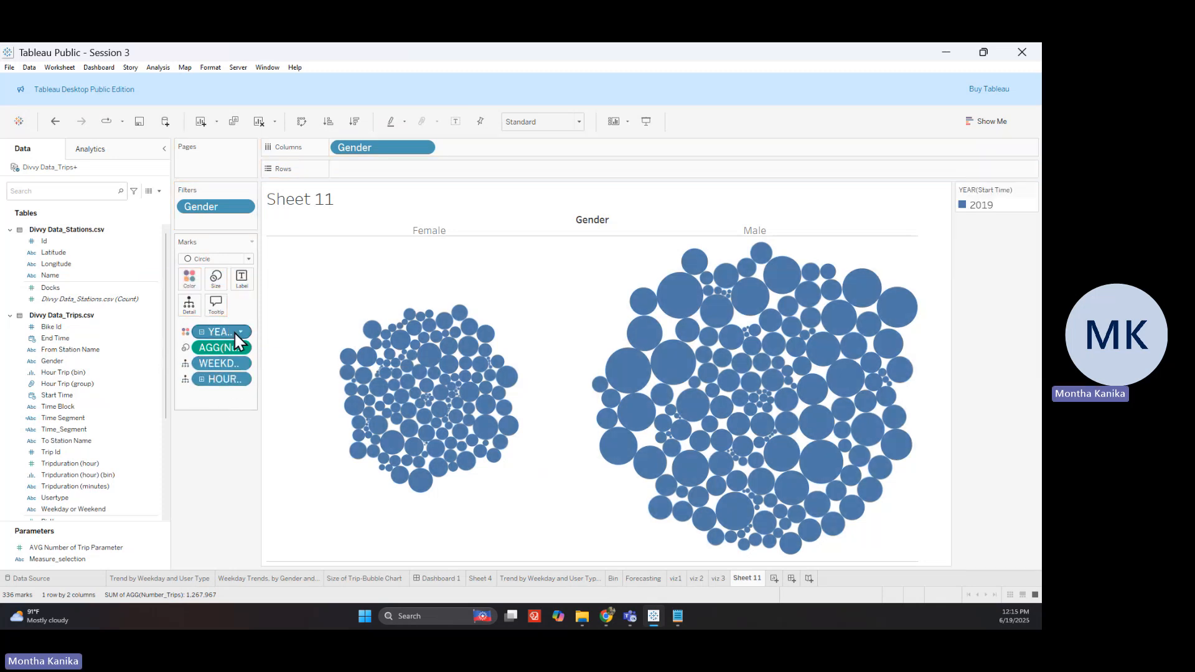
pyautogui.click(245, 335)
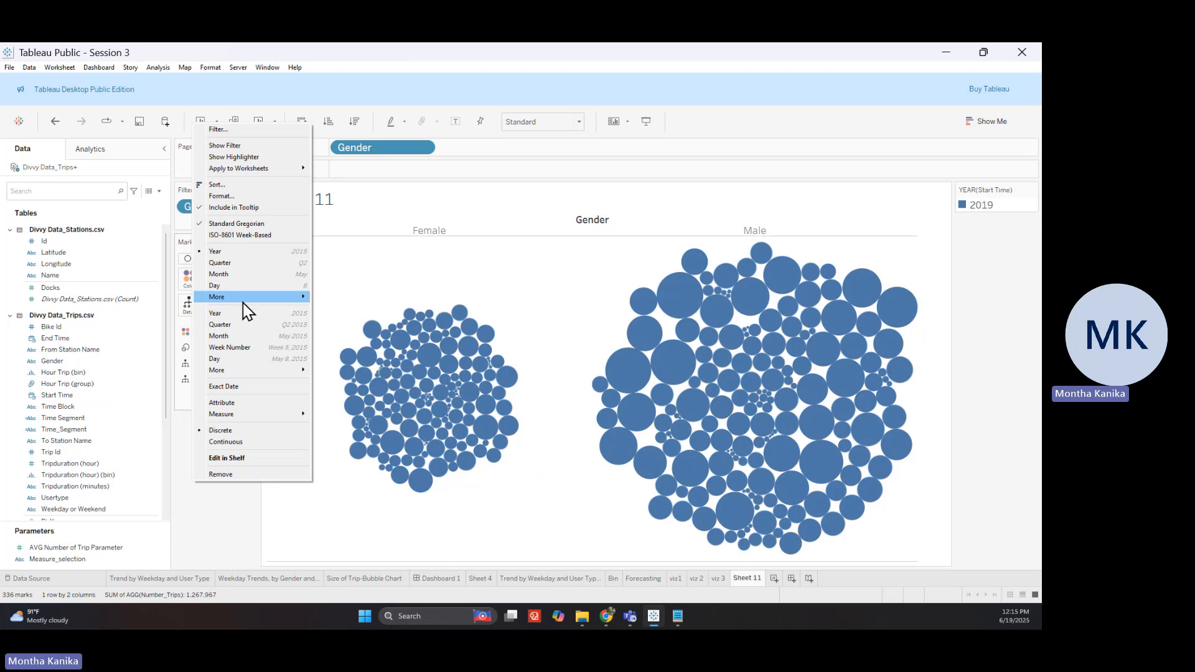
pyautogui.moveTo(268, 297)
pyautogui.click(339, 347)
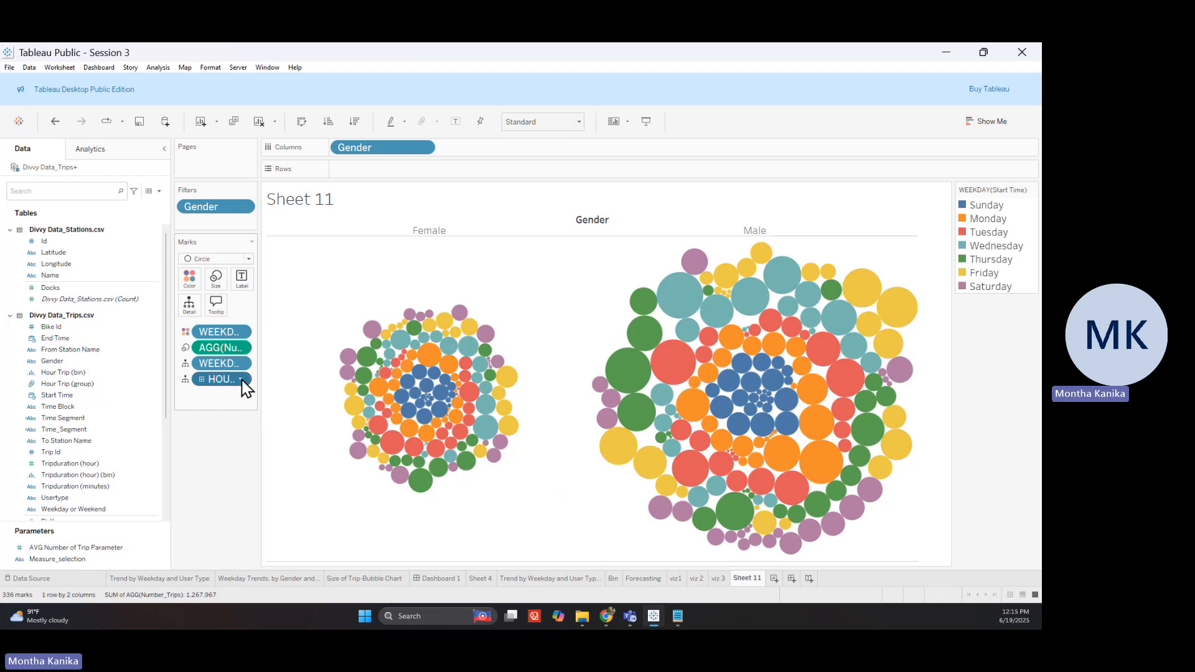
# Switch the HOUR pill to exact start hours, producing 8,353 bubbles in concentric weekday rings
pyautogui.click(242, 379)
pyautogui.moveTo(264, 381)
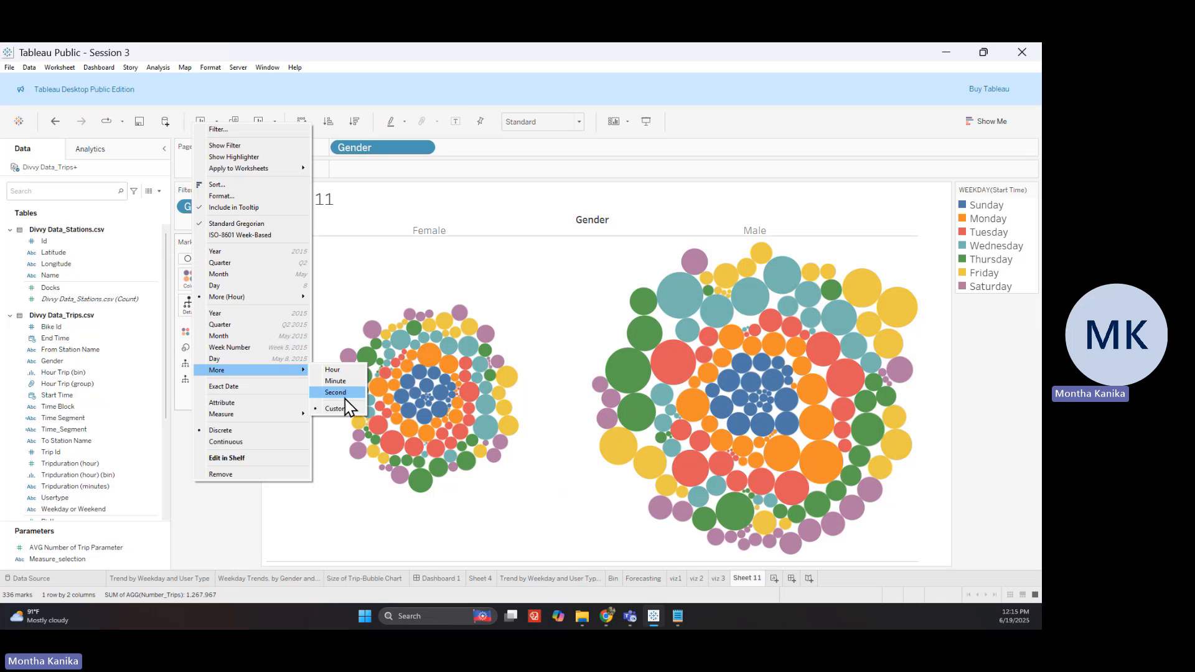
pyautogui.click(342, 371)
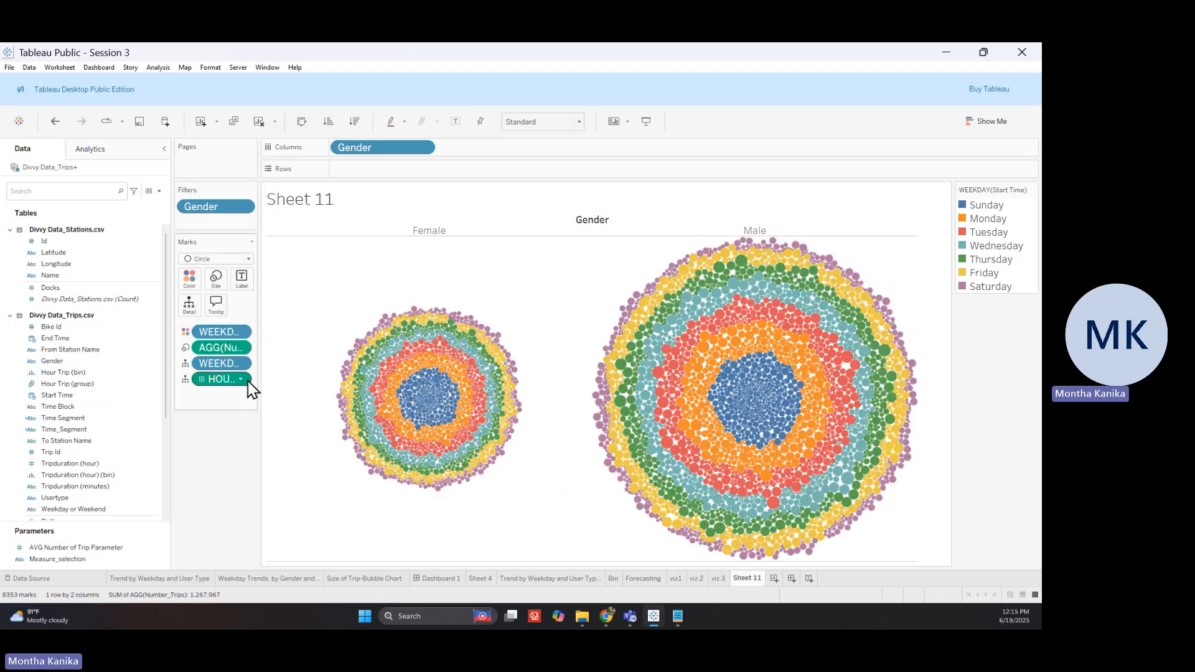
pyautogui.rightClick(240, 381)
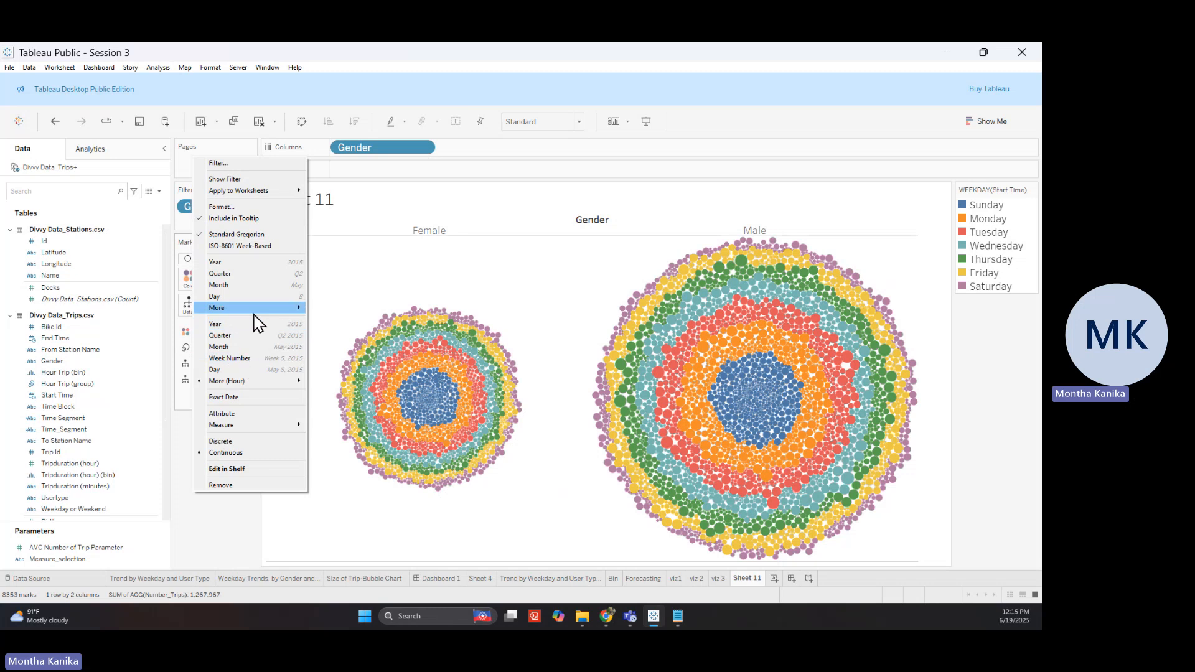
pyautogui.moveTo(254, 311)
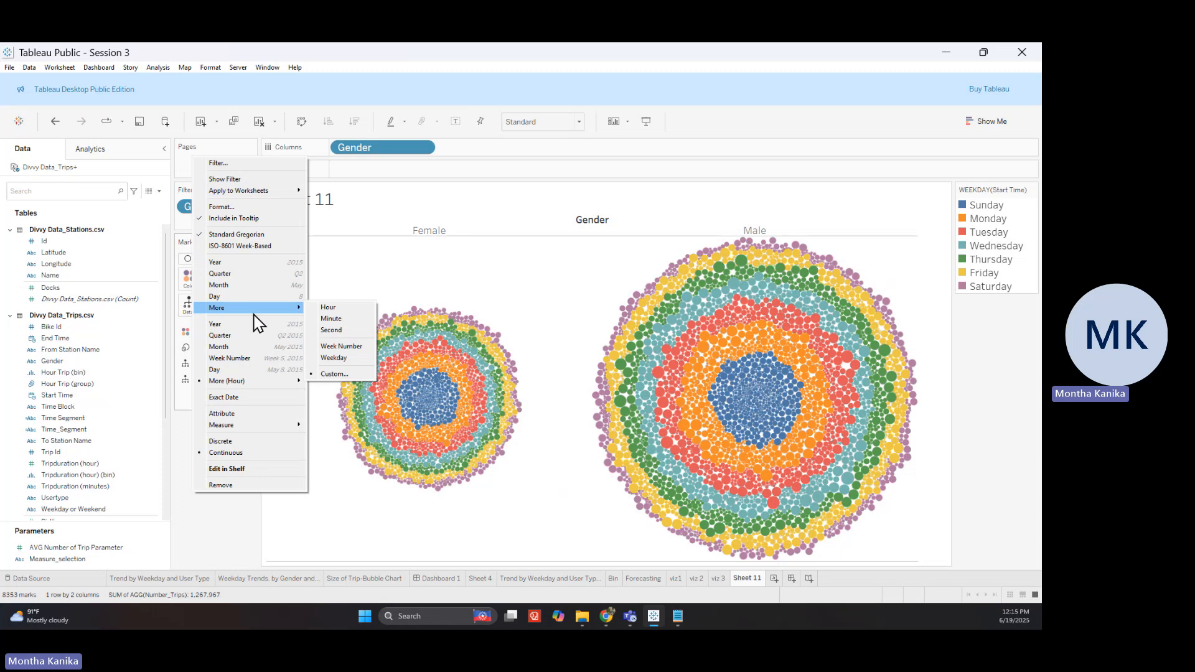
pyautogui.click(328, 308)
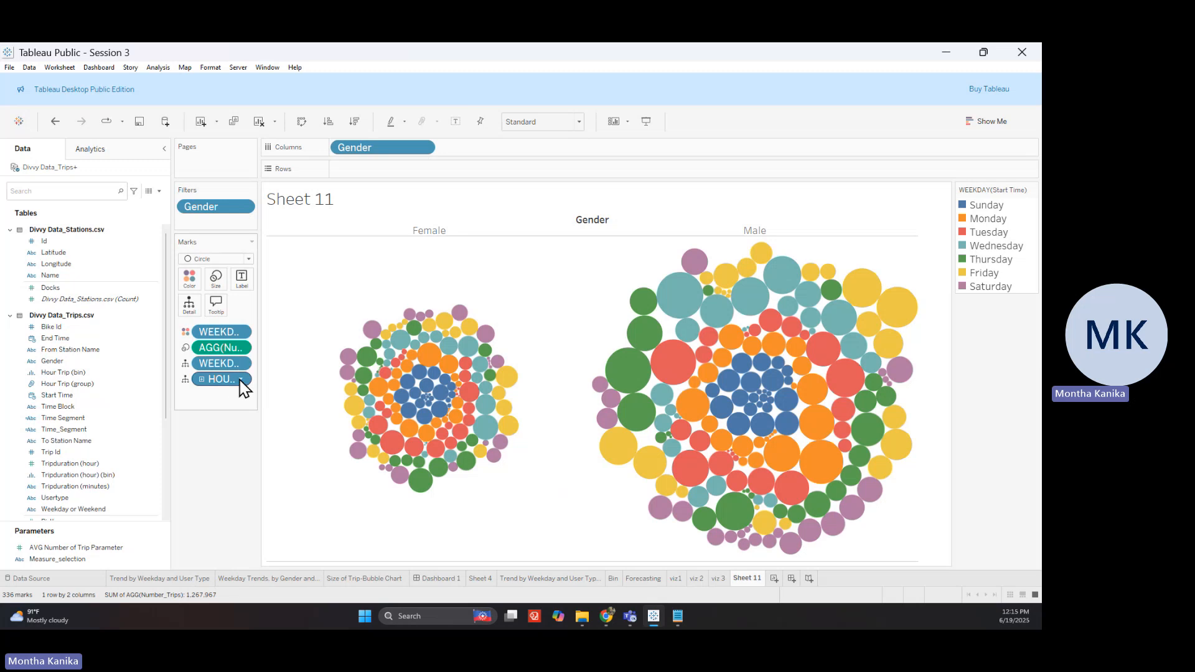
pyautogui.click(243, 380)
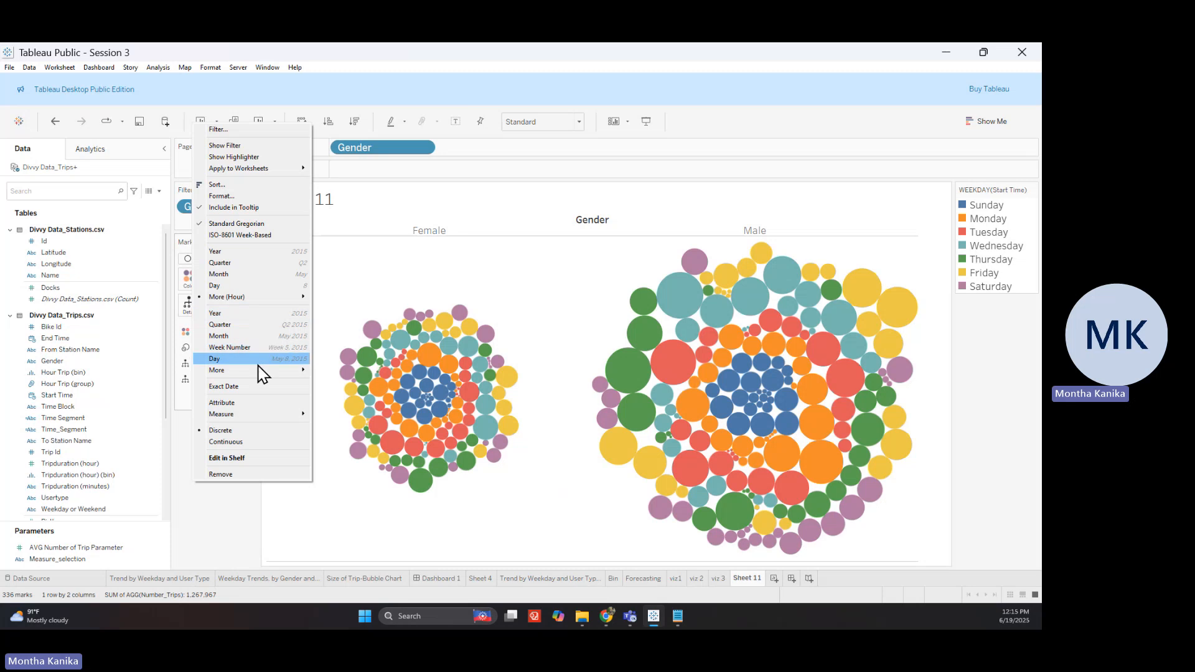
pyautogui.moveTo(263, 381)
pyautogui.click(333, 370)
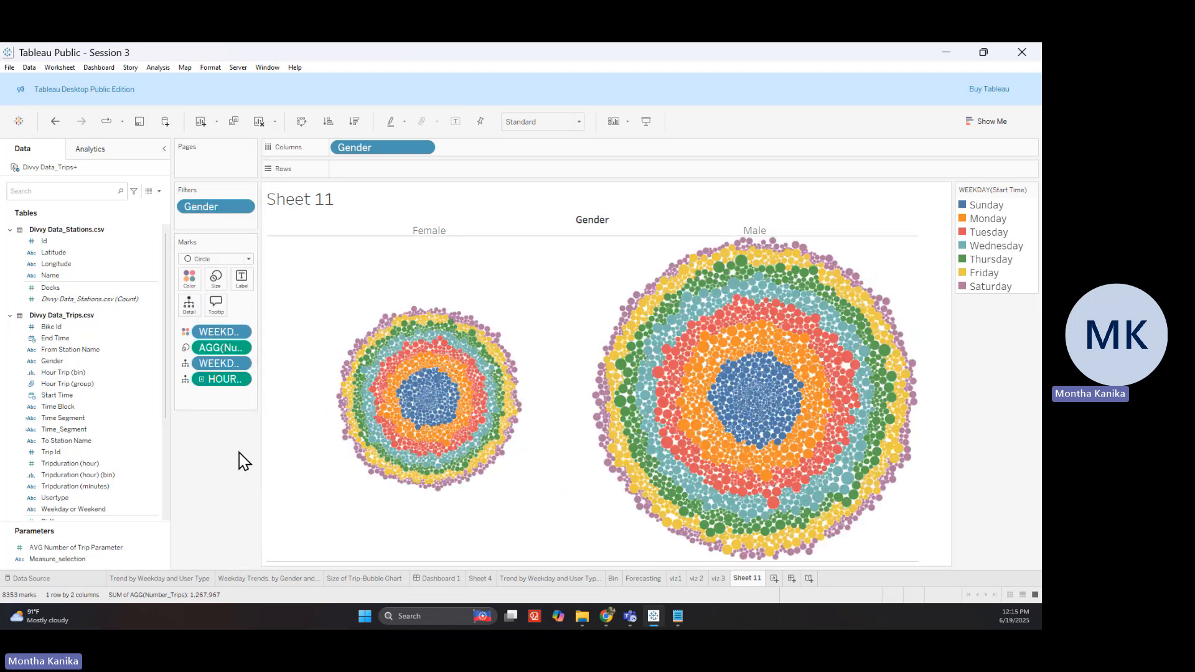
# Replace the <Sheet Name> title with 'Distribution by Hours, Gender' and apply it
pyautogui.doubleClick(304, 202)
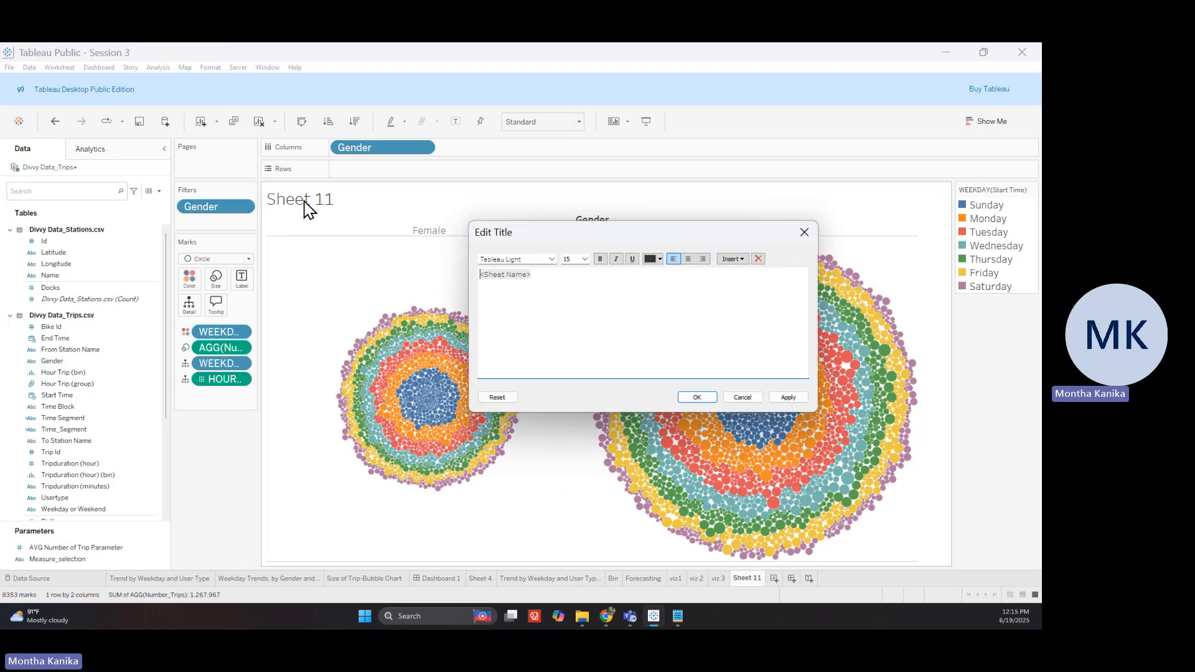
pyautogui.hotkey('ctrl', 'a')
pyautogui.write('Distribution b')
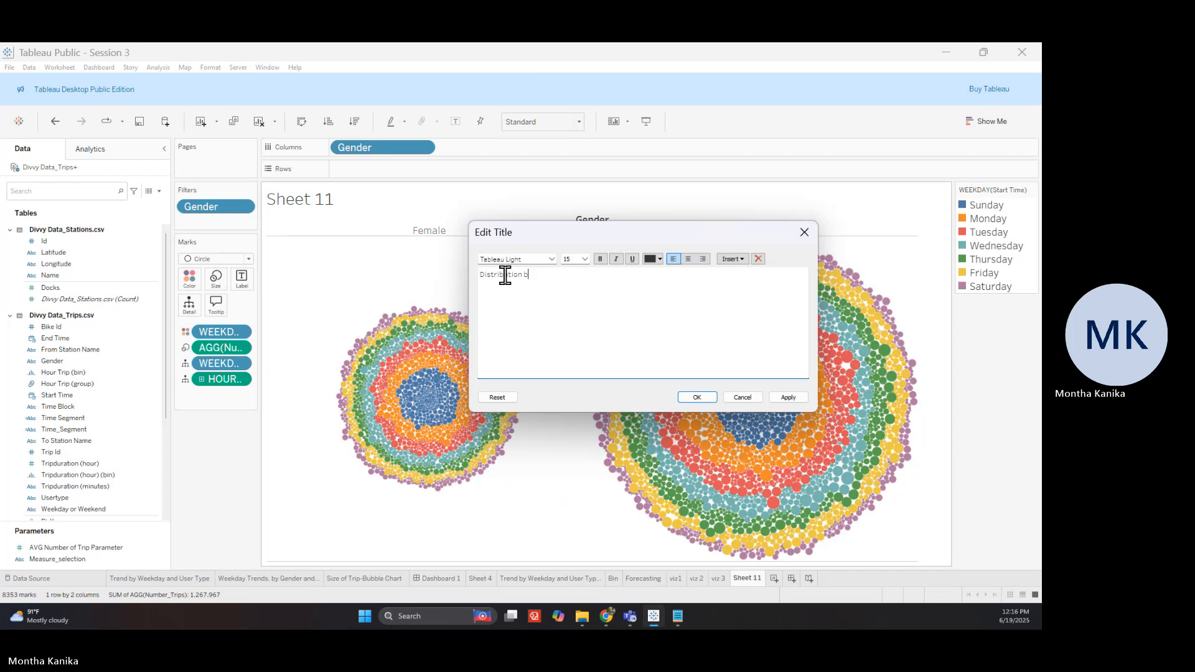
pyautogui.write('y Hours, Gender')
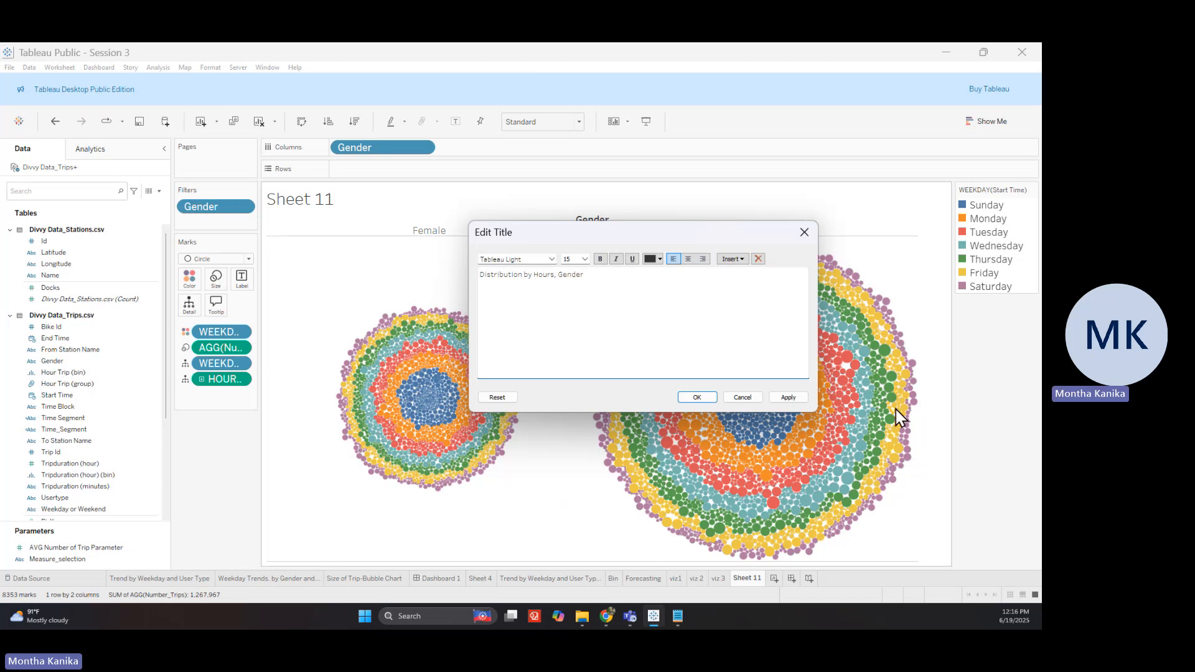
pyautogui.click(788, 397)
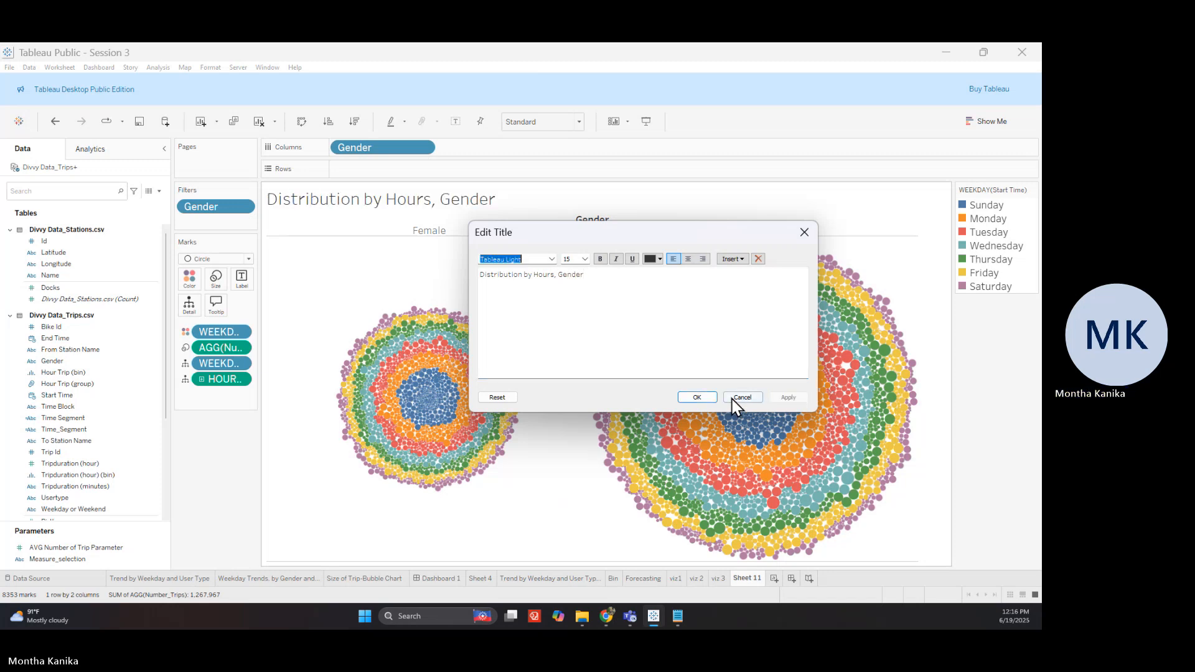
pyautogui.click(697, 397)
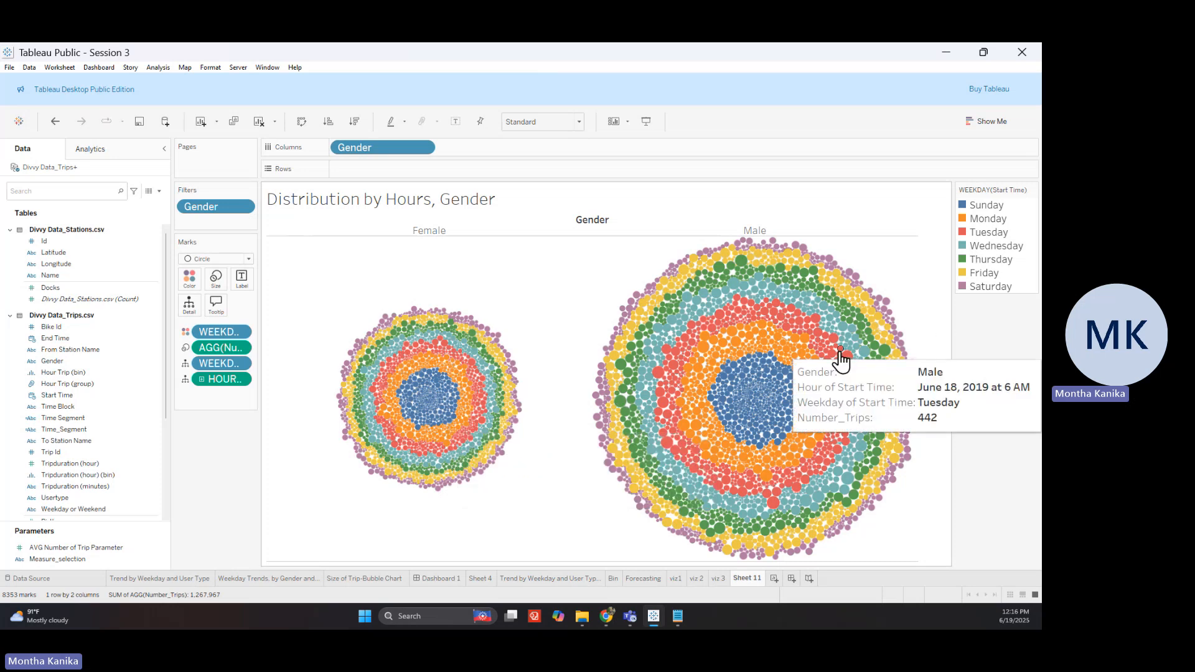
# Move Sunday below Saturday in the WEEKDAY colour legend and clear the legend highlight
pyautogui.moveTo(985, 205); pyautogui.dragTo(987, 288)
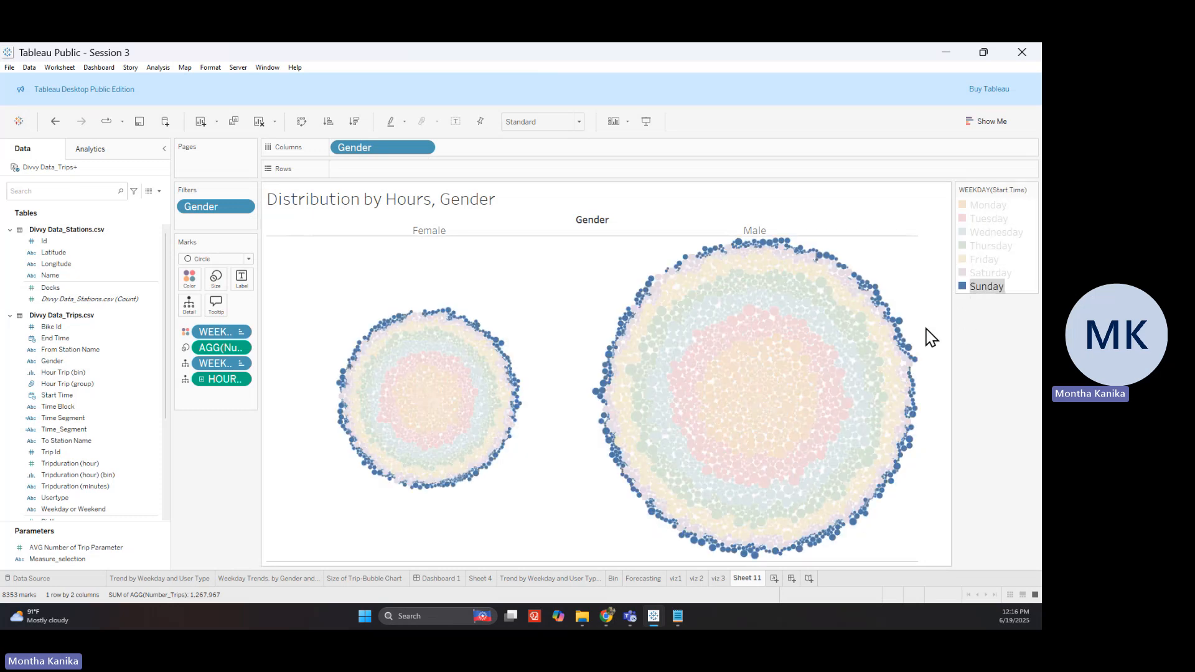
pyautogui.click(999, 288)
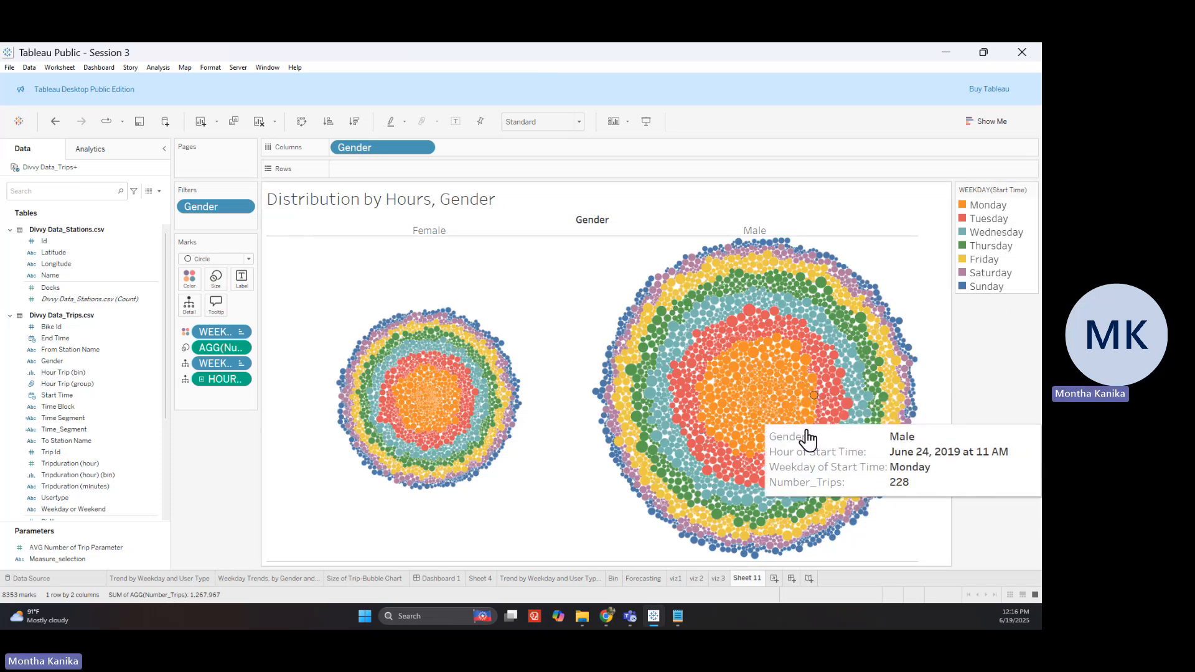
pyautogui.moveTo(792, 437)
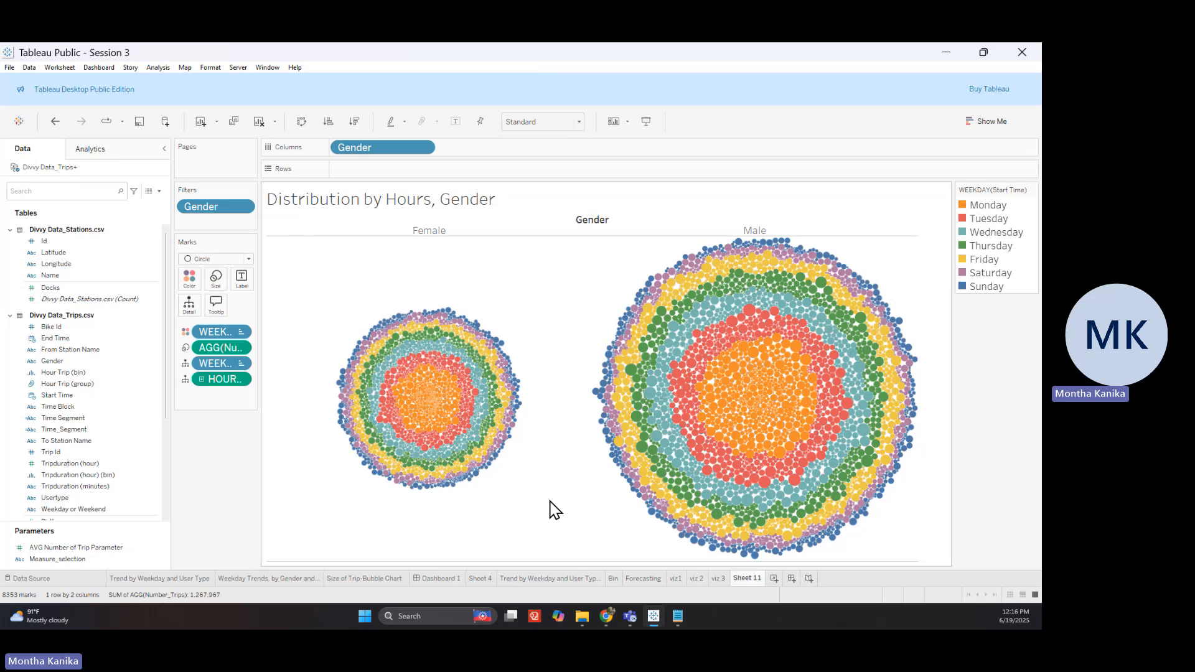
pyautogui.moveTo(638, 380)
# Rename the Sheet 11 tab to viz 4
pyautogui.doubleClick(742, 579)
pyautogui.write('viz 4')
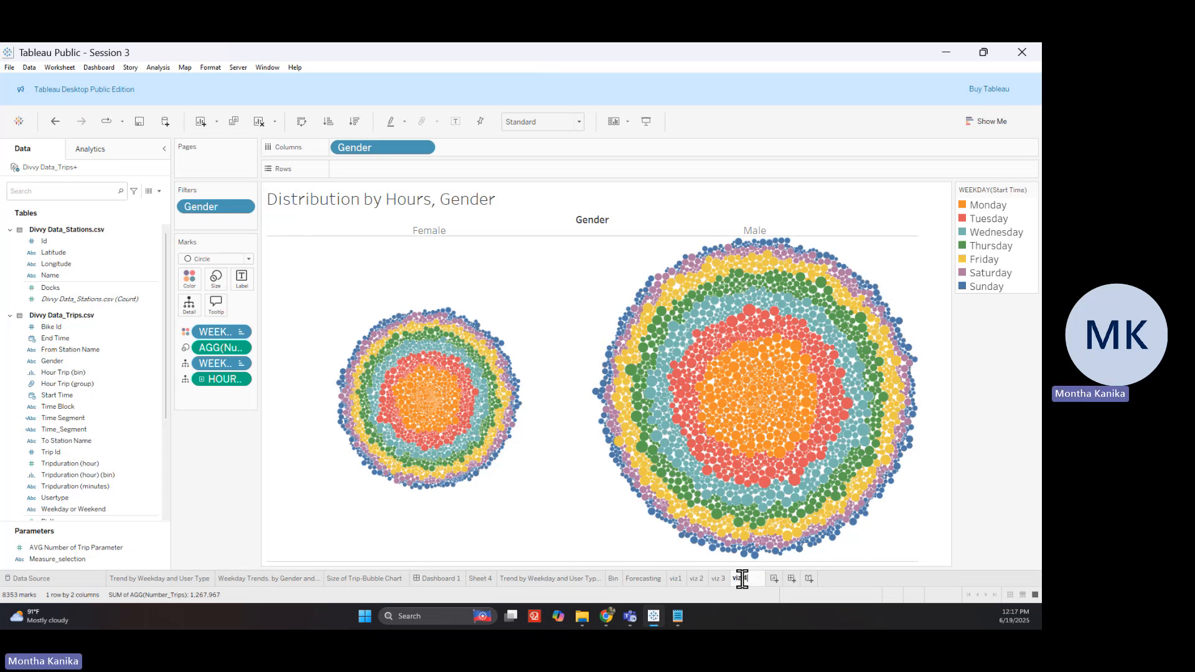
pyautogui.press('Return')
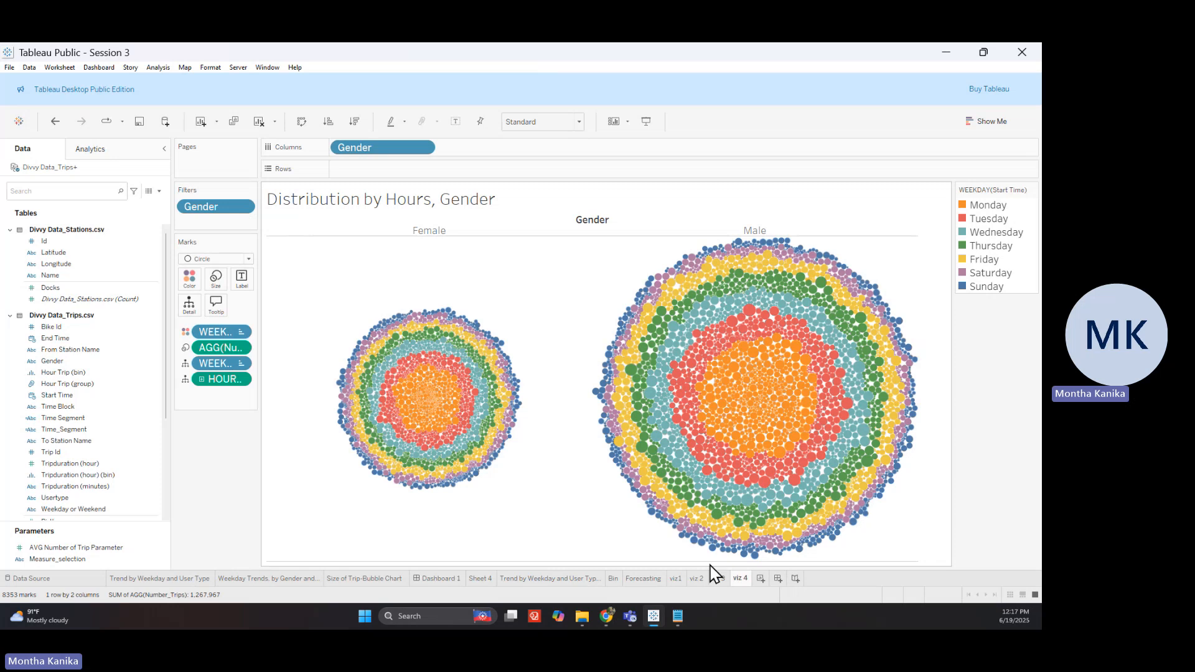
pyautogui.moveTo(747, 578)
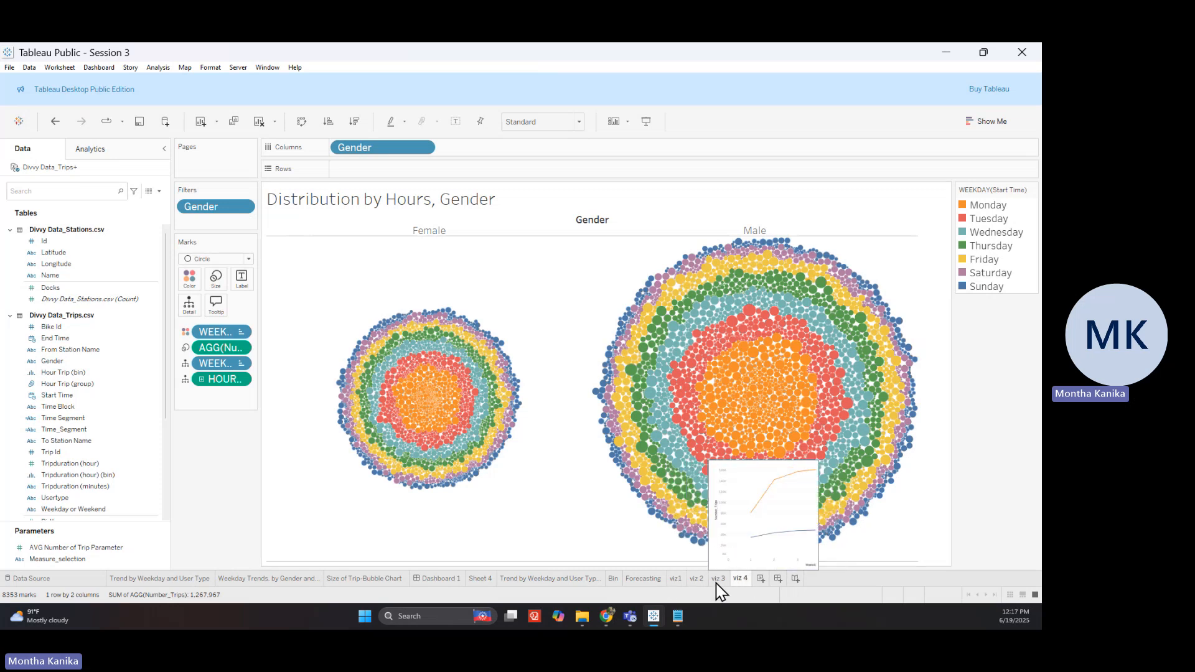
# Delete the viz 3 sheet from the workbook
pyautogui.click(717, 581)
pyautogui.rightClick(718, 580)
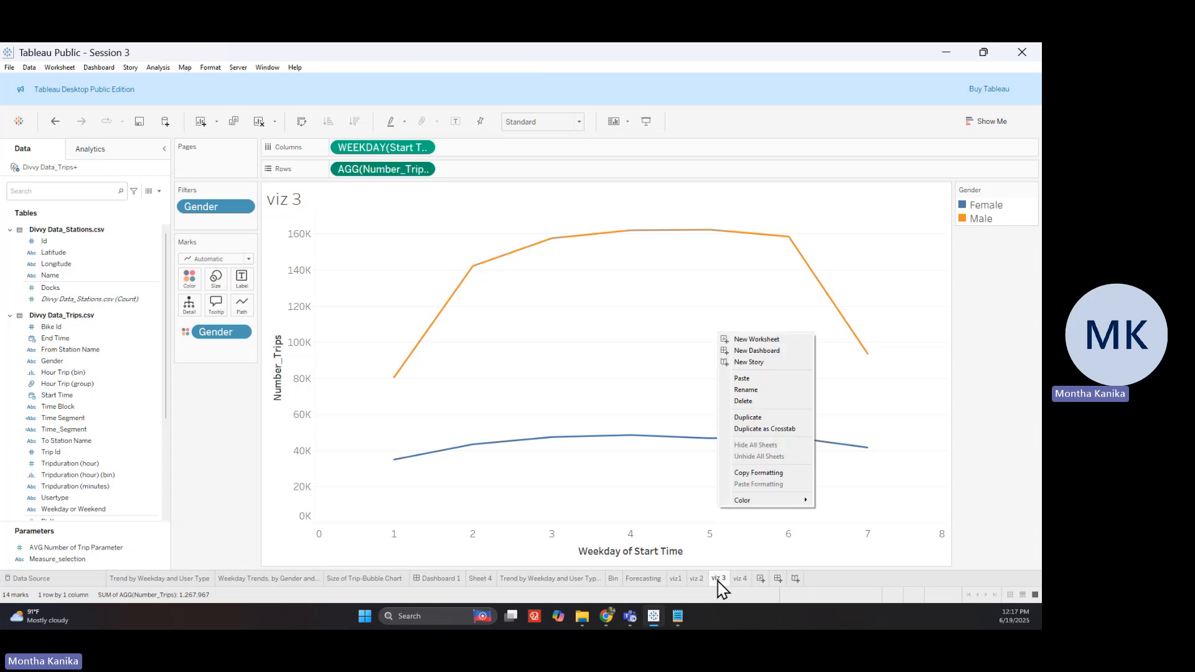
pyautogui.click(740, 401)
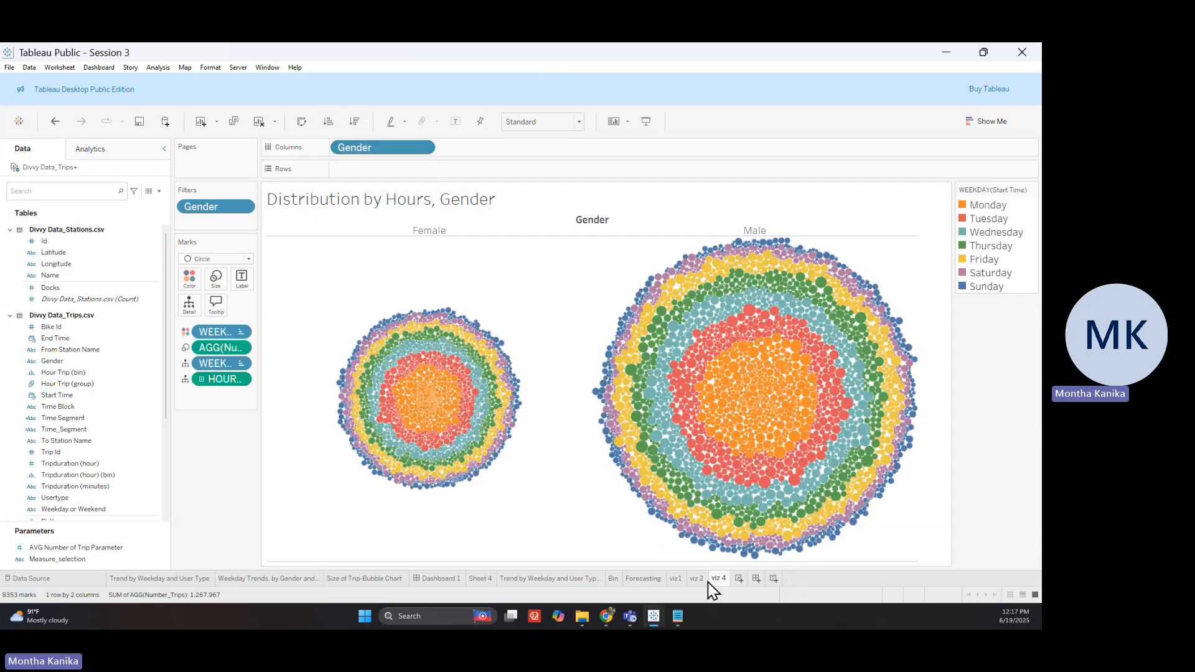
# Add Dashboard 2 with a size range of minimum 1000 x 800 and no maximum
pyautogui.click(758, 580)
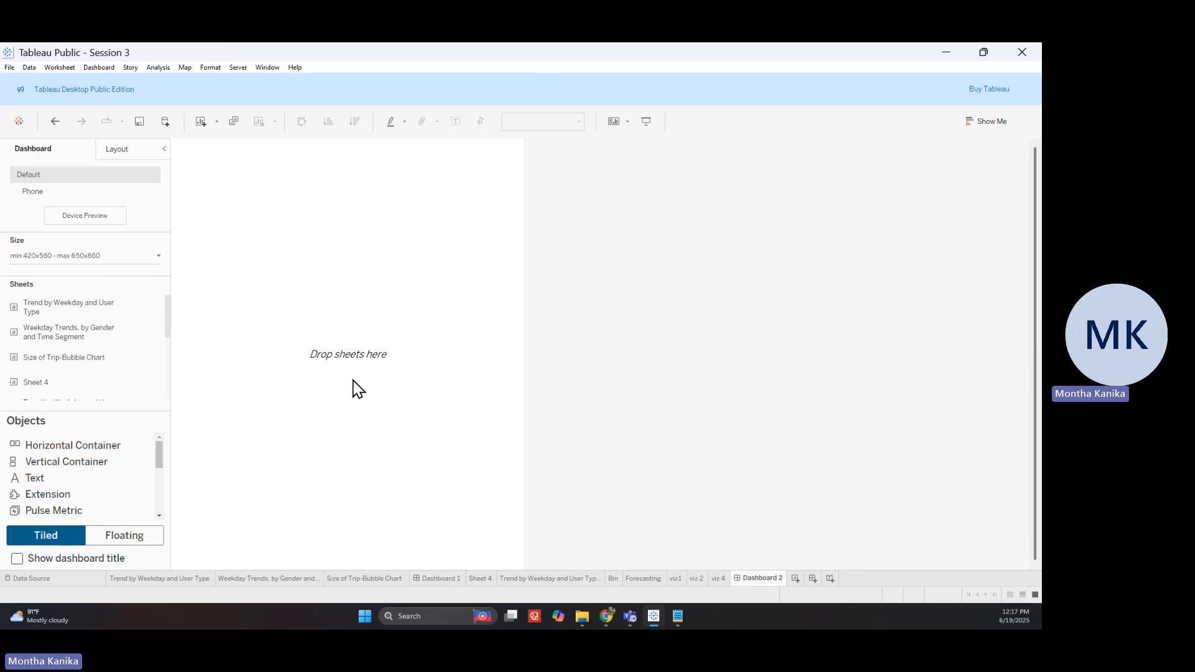
pyautogui.moveTo(142, 396)
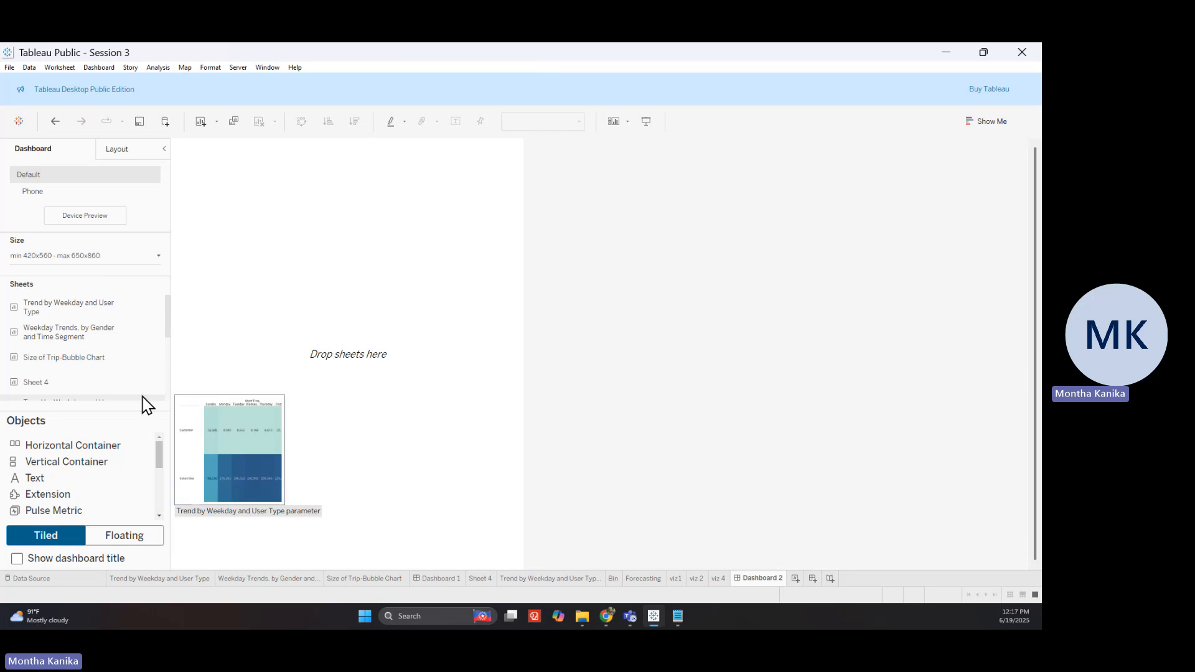
pyautogui.click(129, 257)
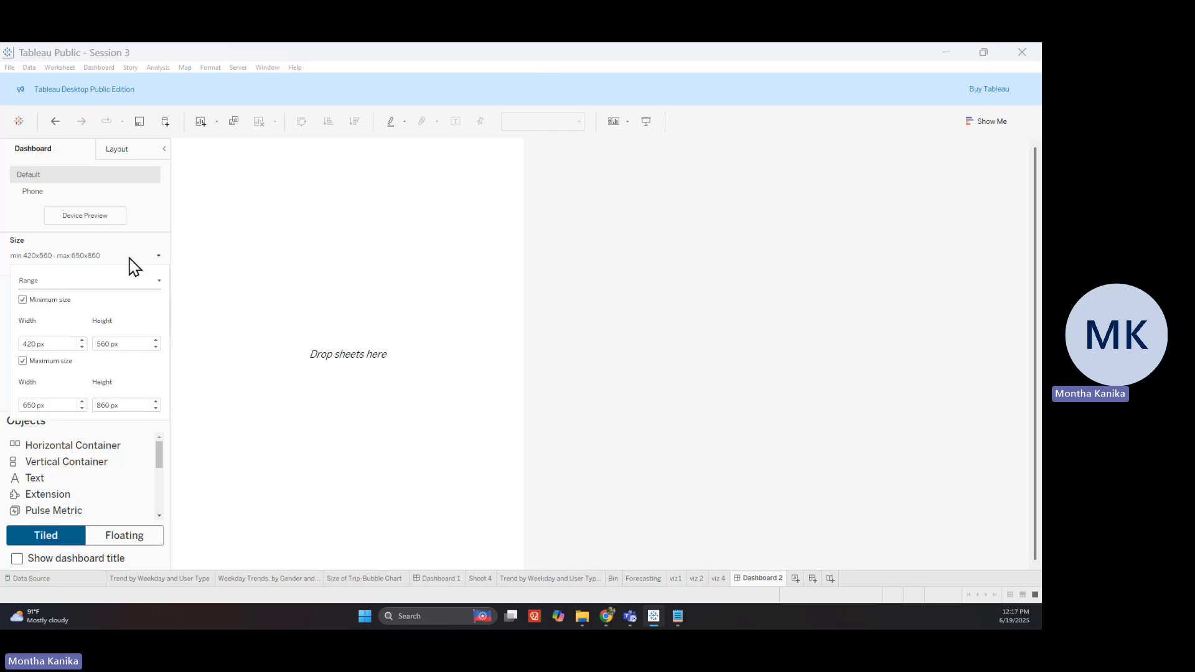
pyautogui.doubleClick(29, 344)
pyautogui.write('1000')
pyautogui.doubleClick(105, 343)
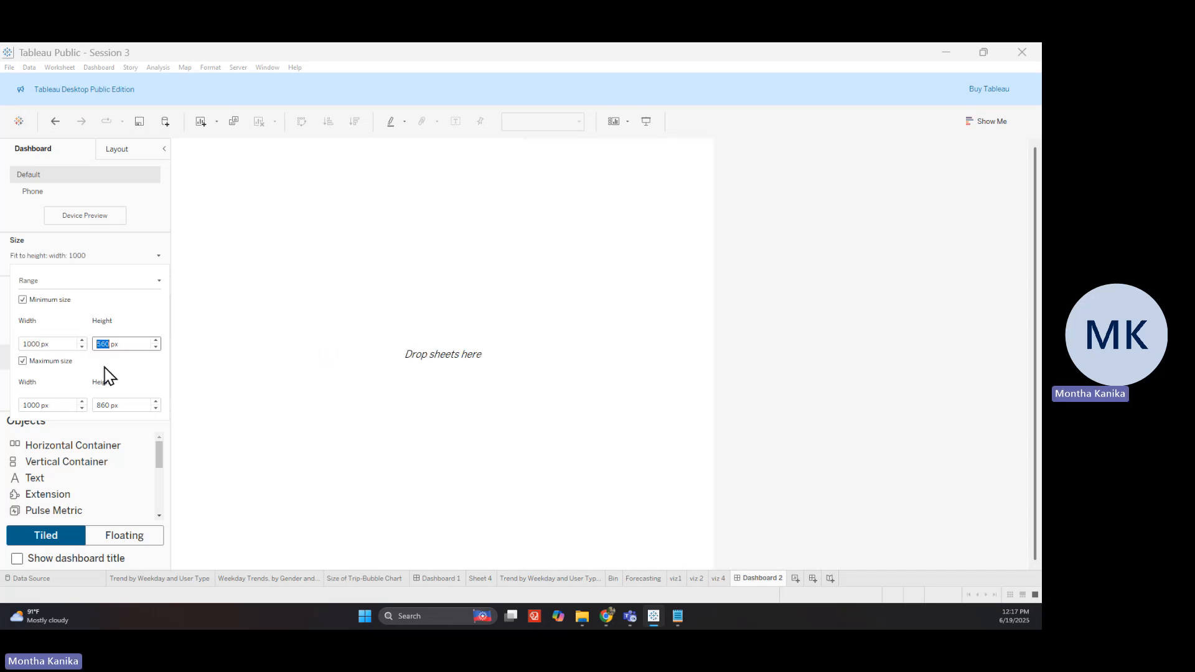
pyautogui.write('800')
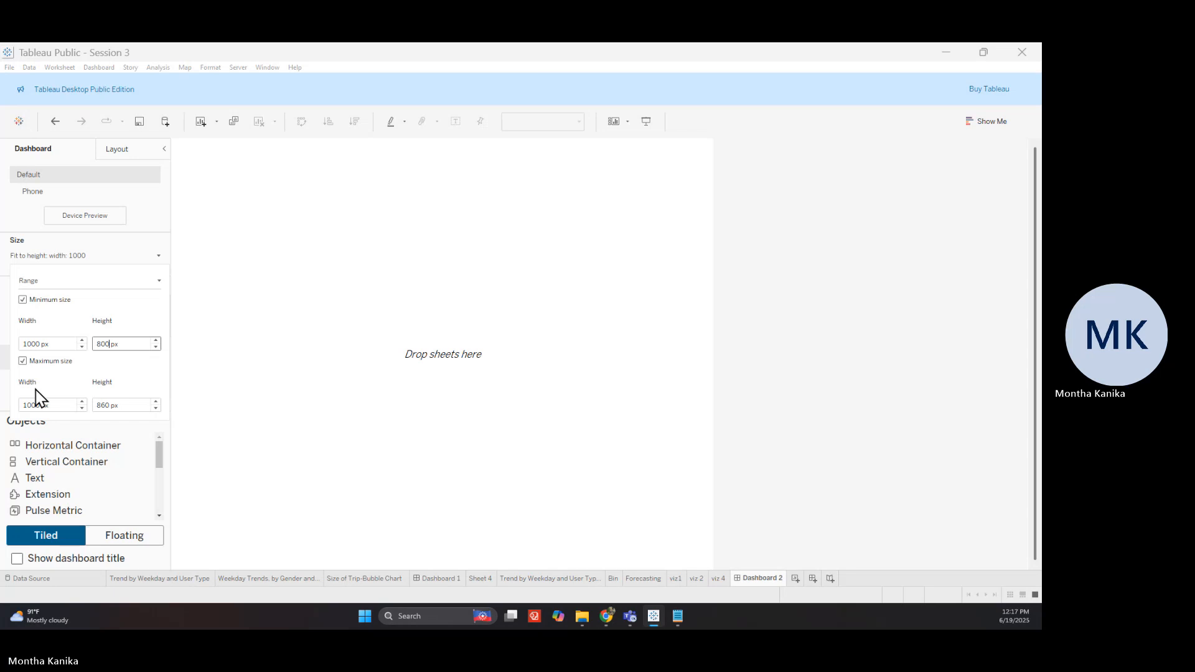
pyautogui.click(23, 362)
pyautogui.click(100, 262)
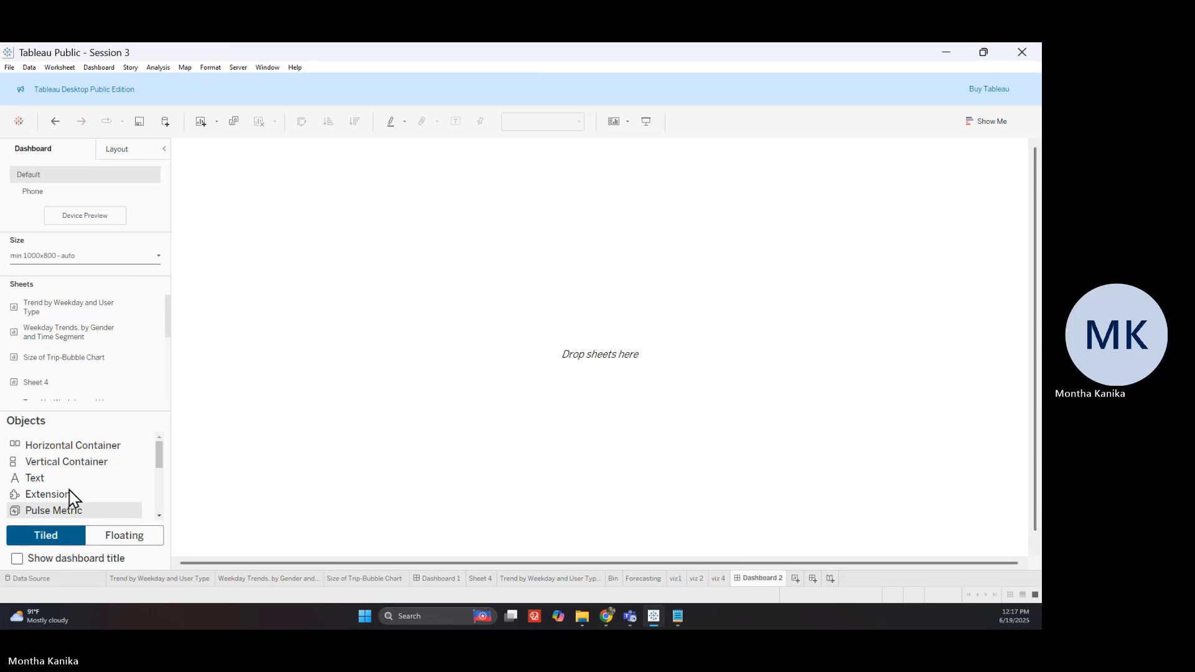
# Scroll the dashboard pane, switch through other windows, and come back to Tableau
pyautogui.scroll(-3, 74, 491)
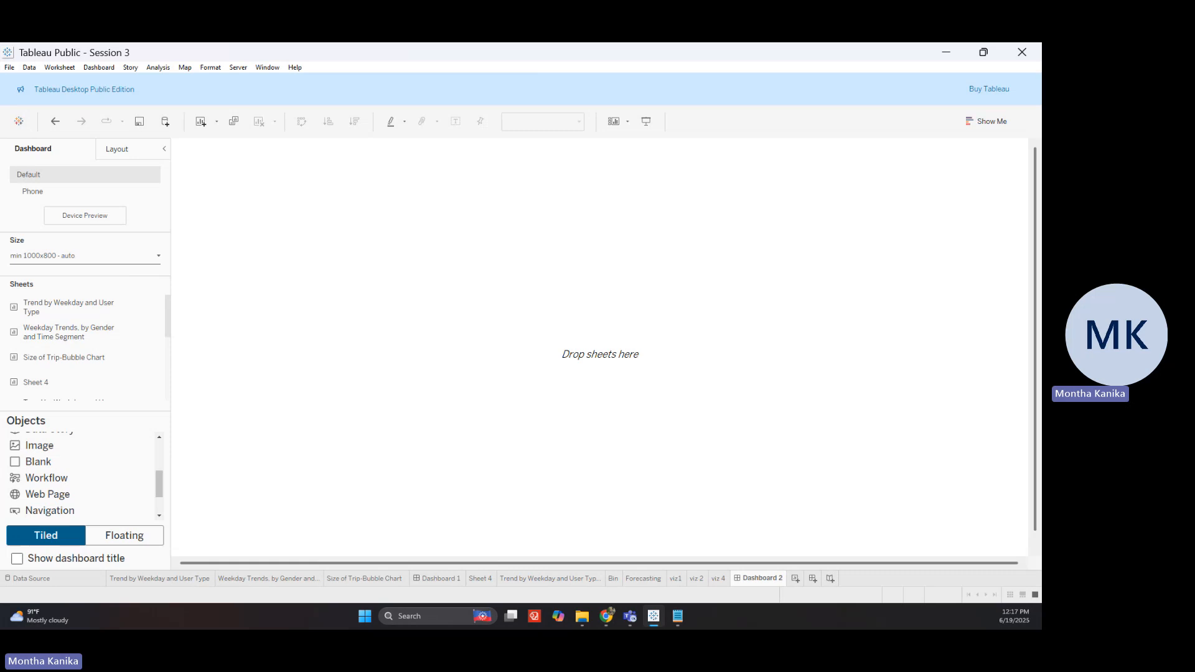
pyautogui.click(582, 617)
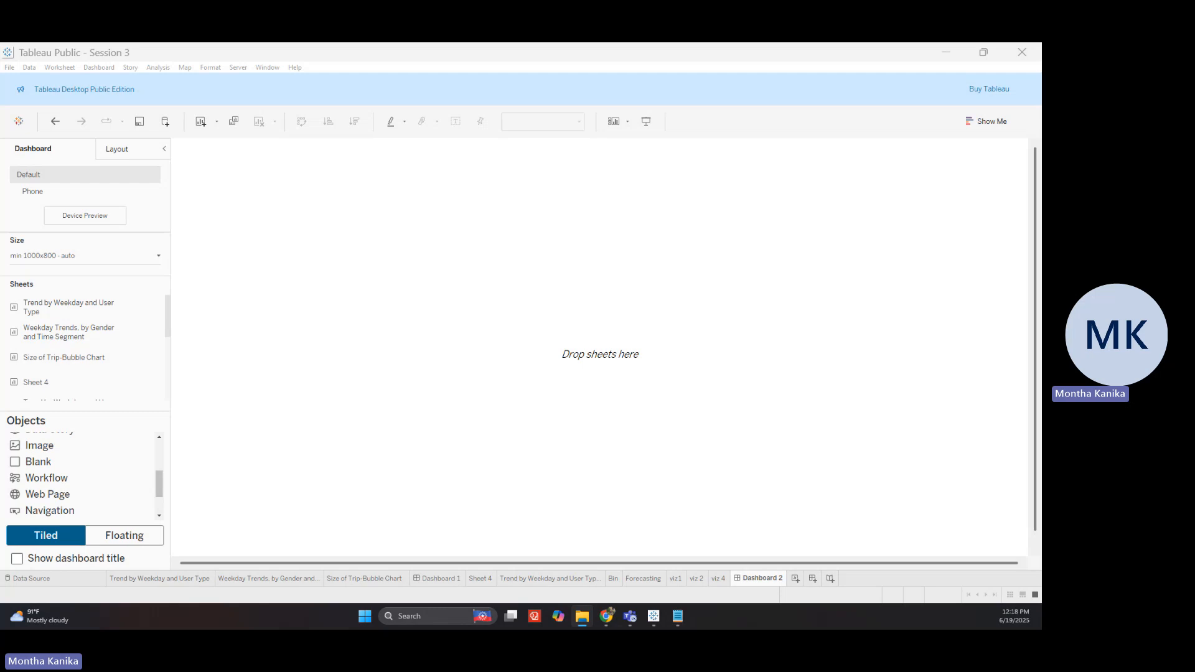
pyautogui.hotkey('alt', 'Tab')
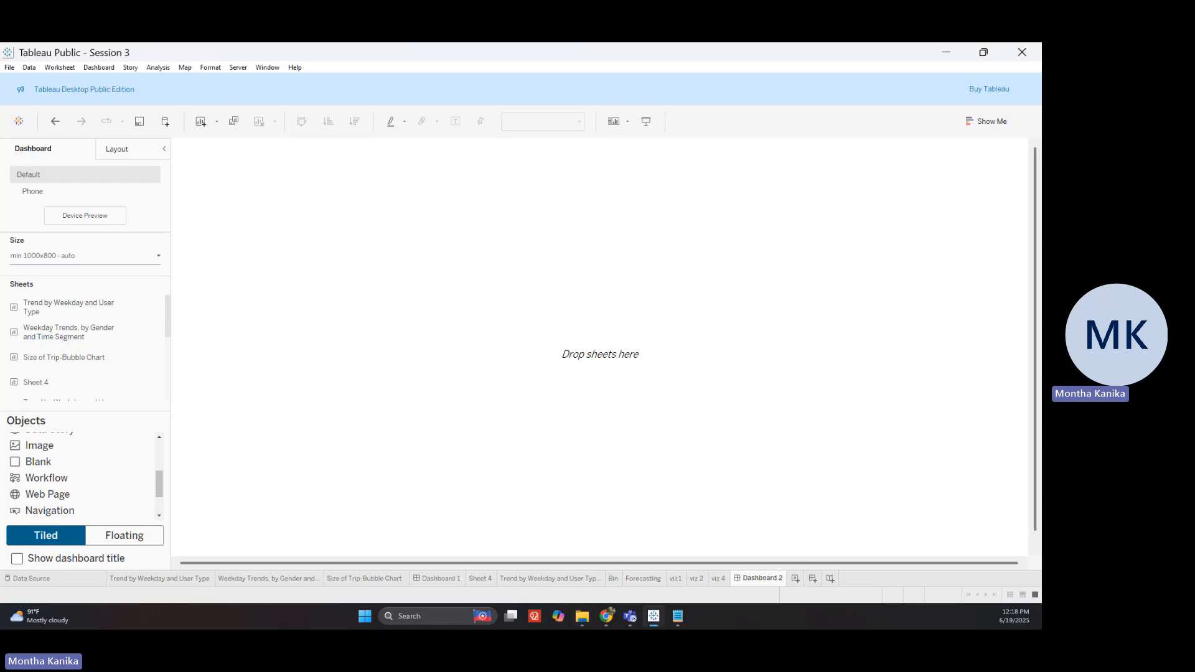
pyautogui.hotkey('alt', 'Tab')
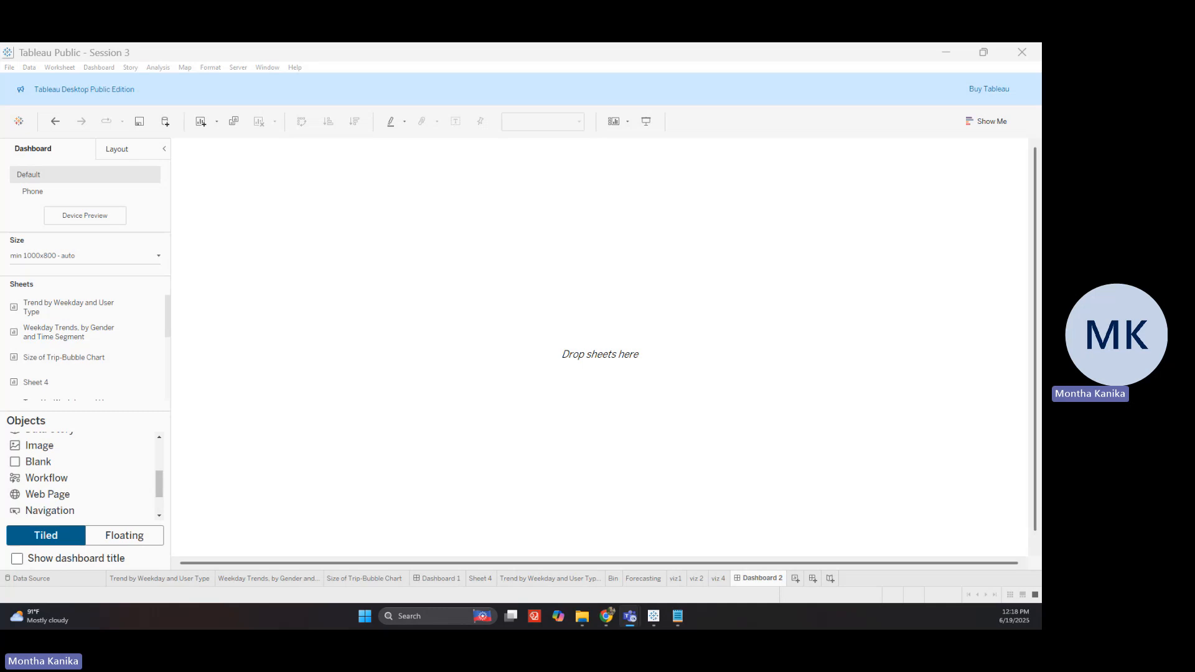
pyautogui.hotkey('alt', 'Tab')
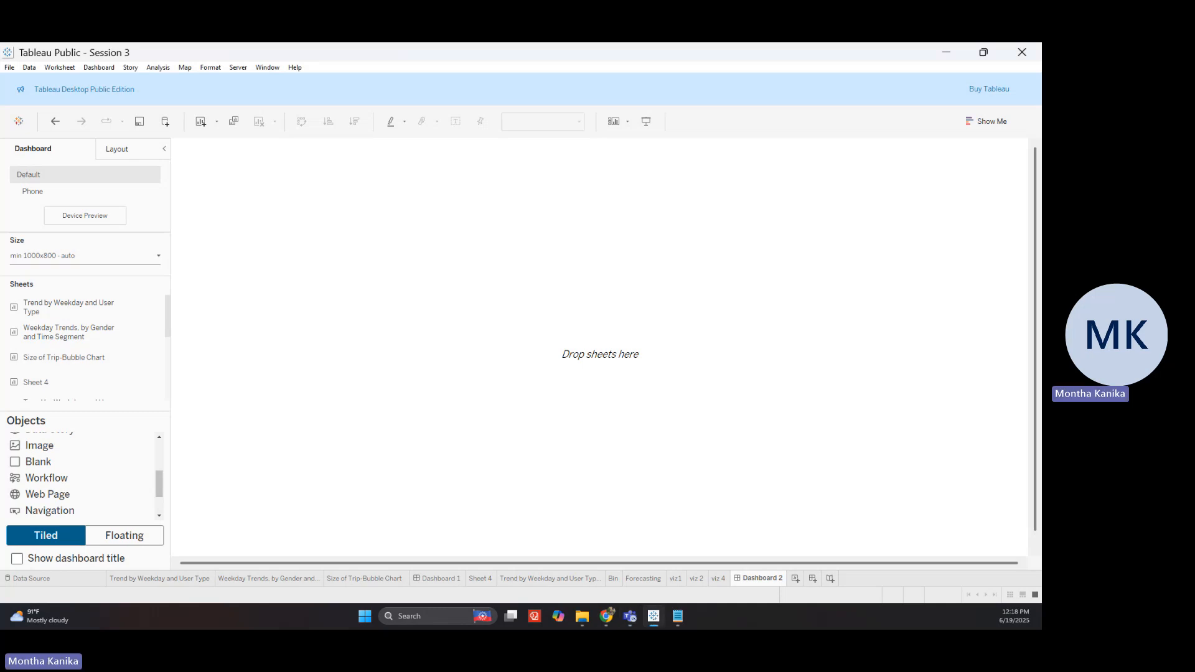
pyautogui.hotkey('alt', 'Tab')
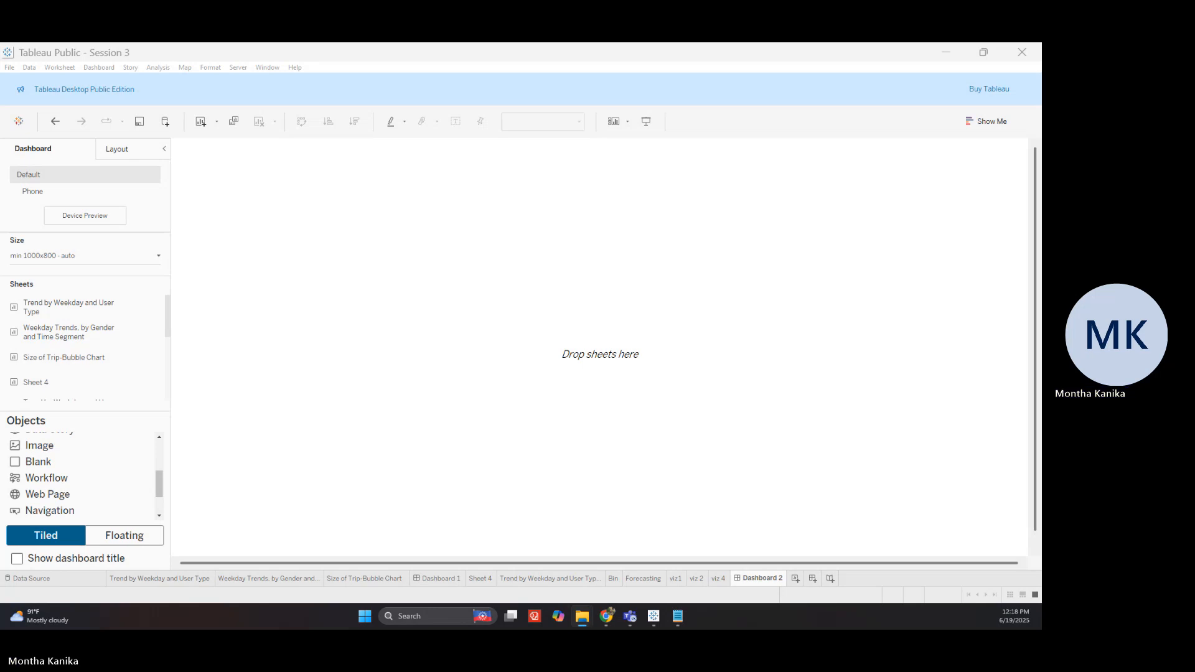
pyautogui.click(543, 244)
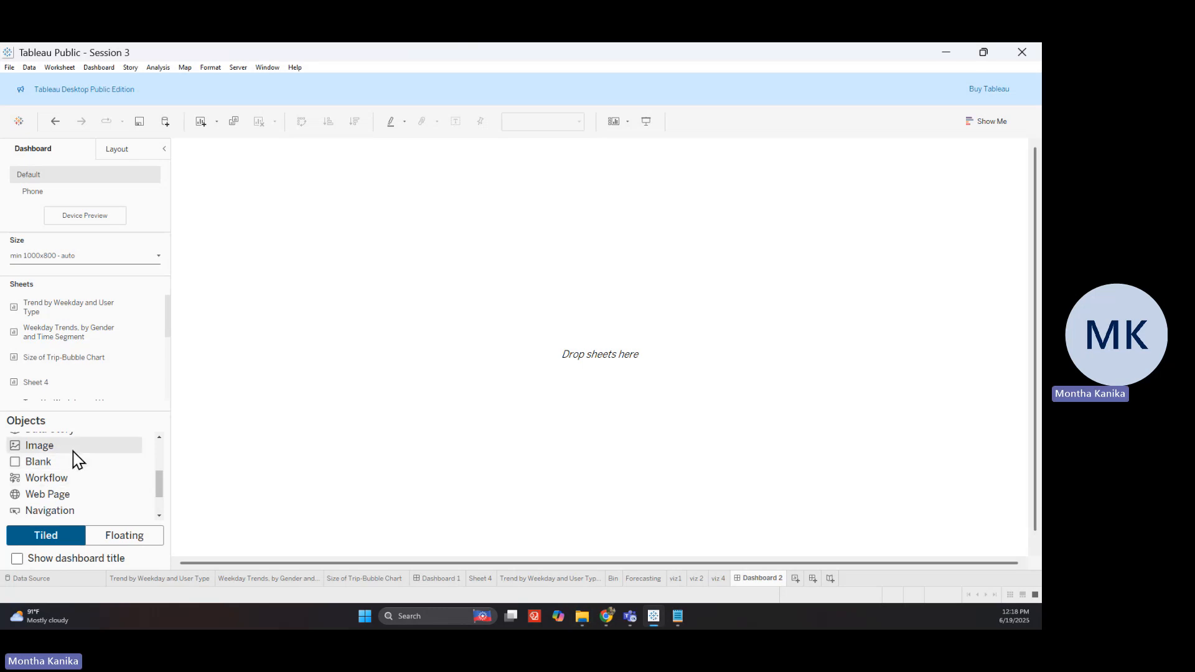
# Insert an Image object on Dashboard 2 showing divvy-logo.png
pyautogui.moveTo(79, 458); pyautogui.dragTo(283, 227)
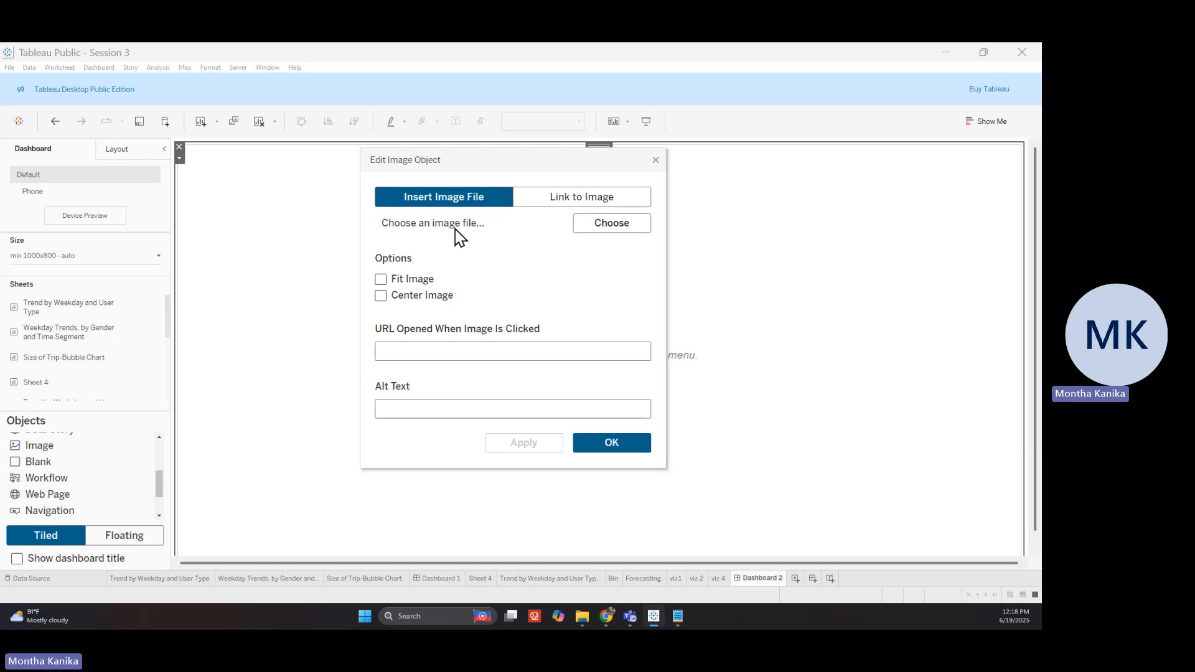
pyautogui.click(616, 229)
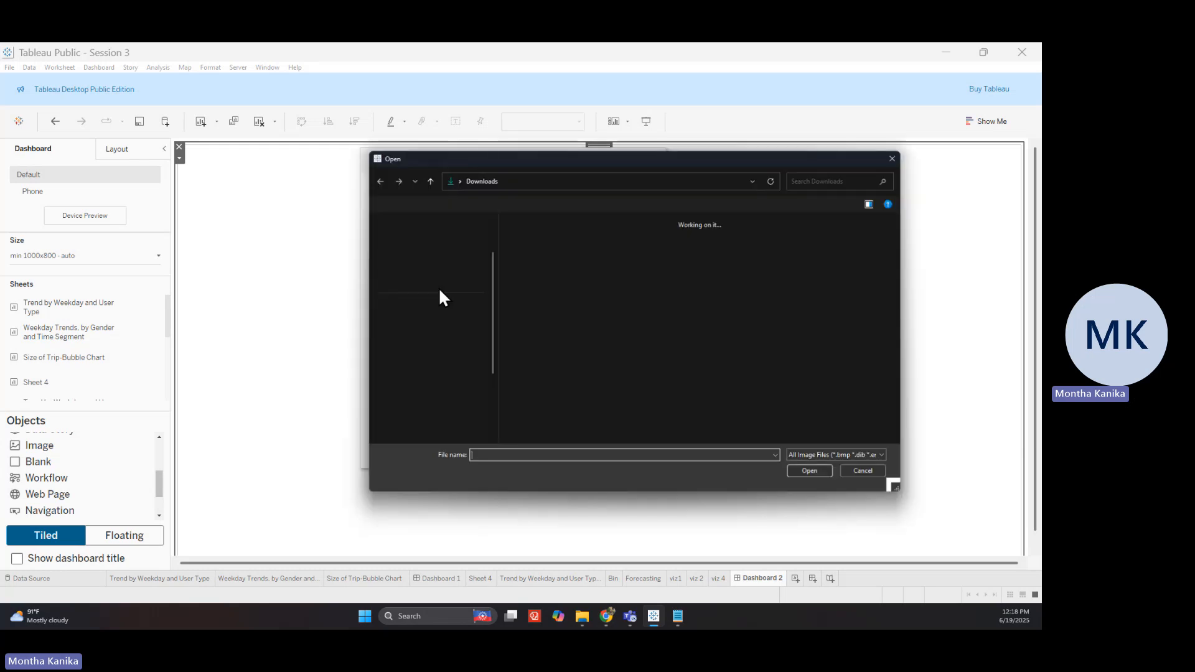
pyautogui.click(550, 275)
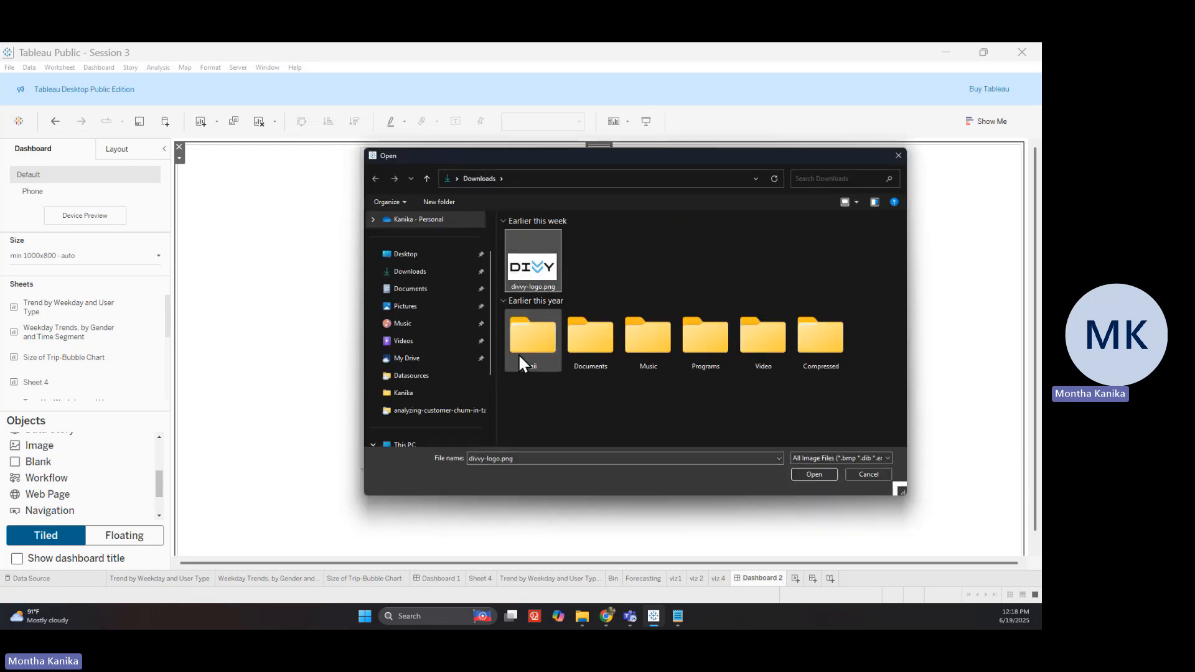
pyautogui.click(809, 474)
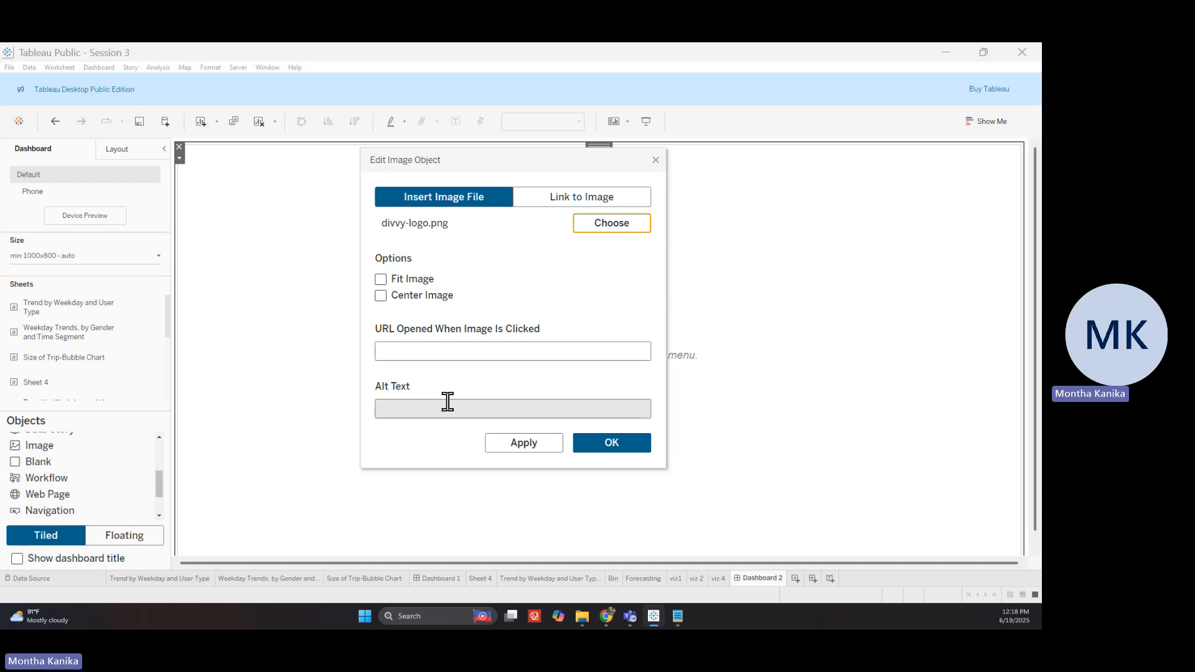
pyautogui.click(590, 444)
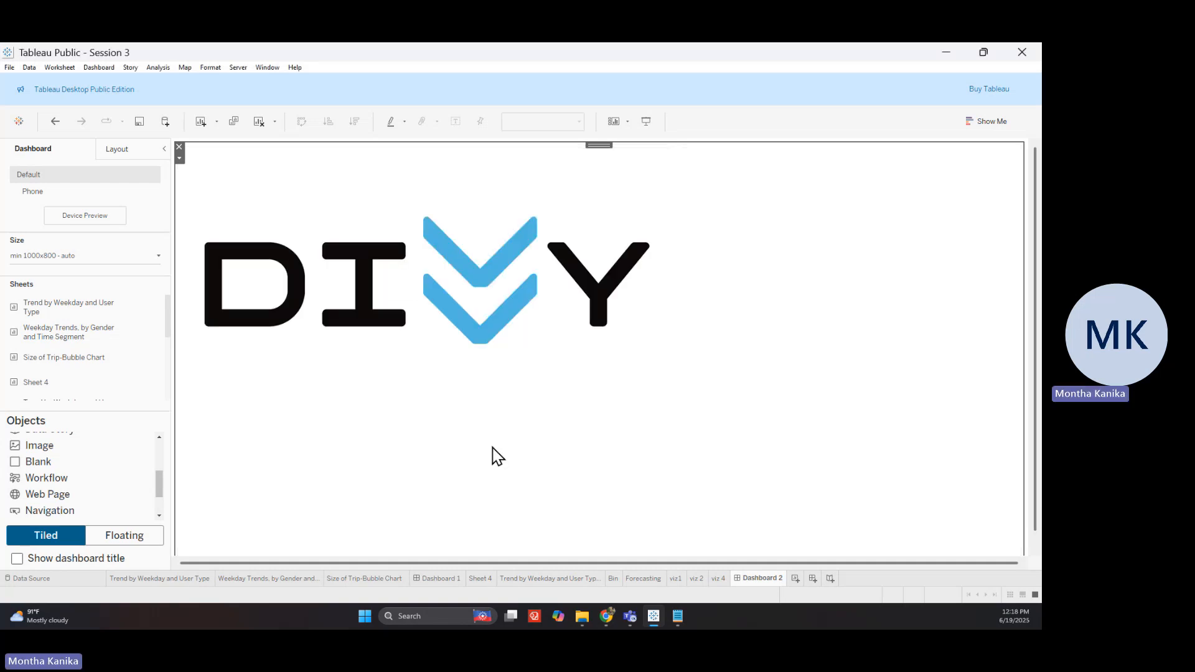
# Make the logo floating and shrink it to a small box at the top-left
pyautogui.click(179, 157)
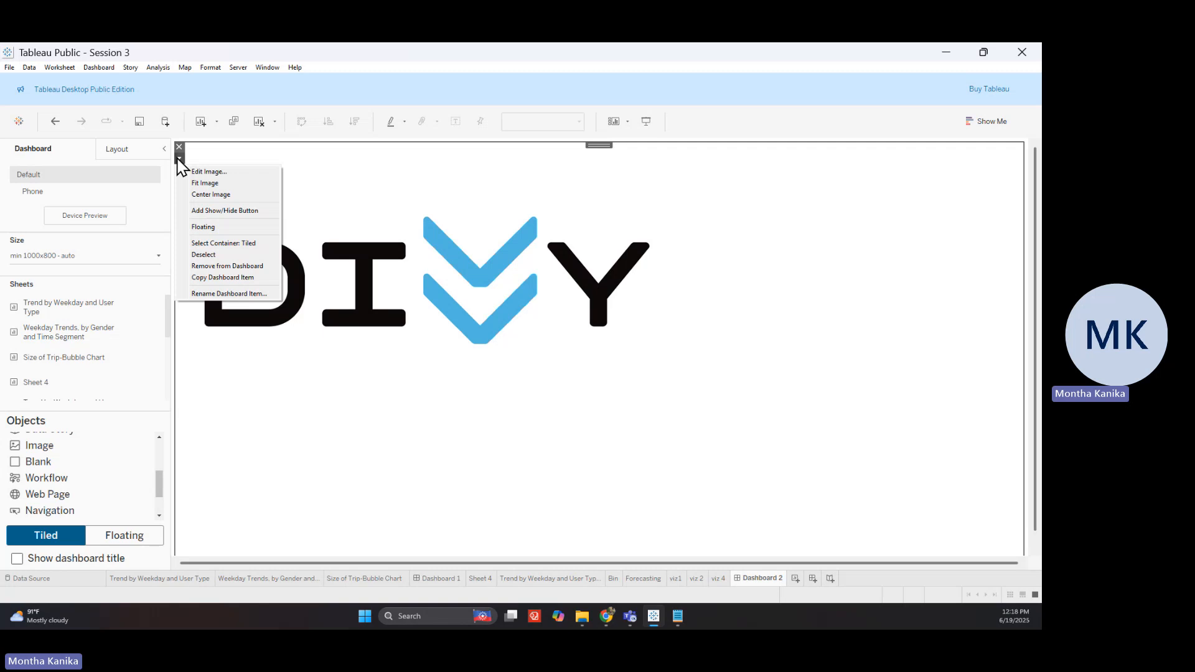
pyautogui.click(204, 227)
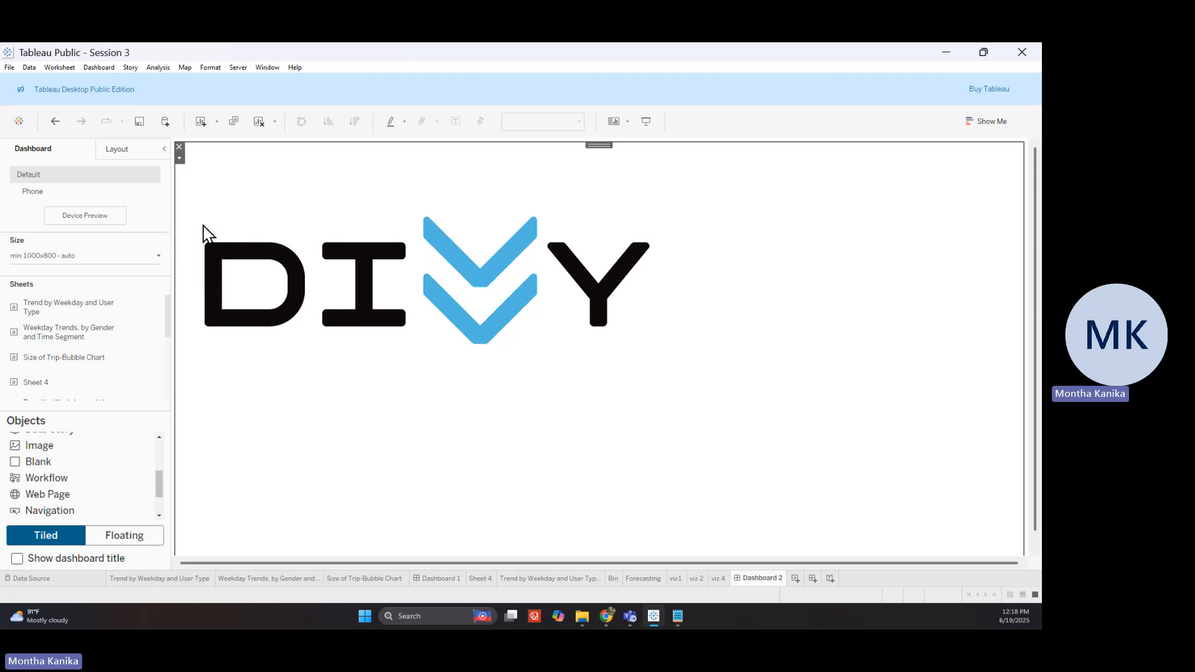
pyautogui.moveTo(615, 386); pyautogui.dragTo(387, 241)
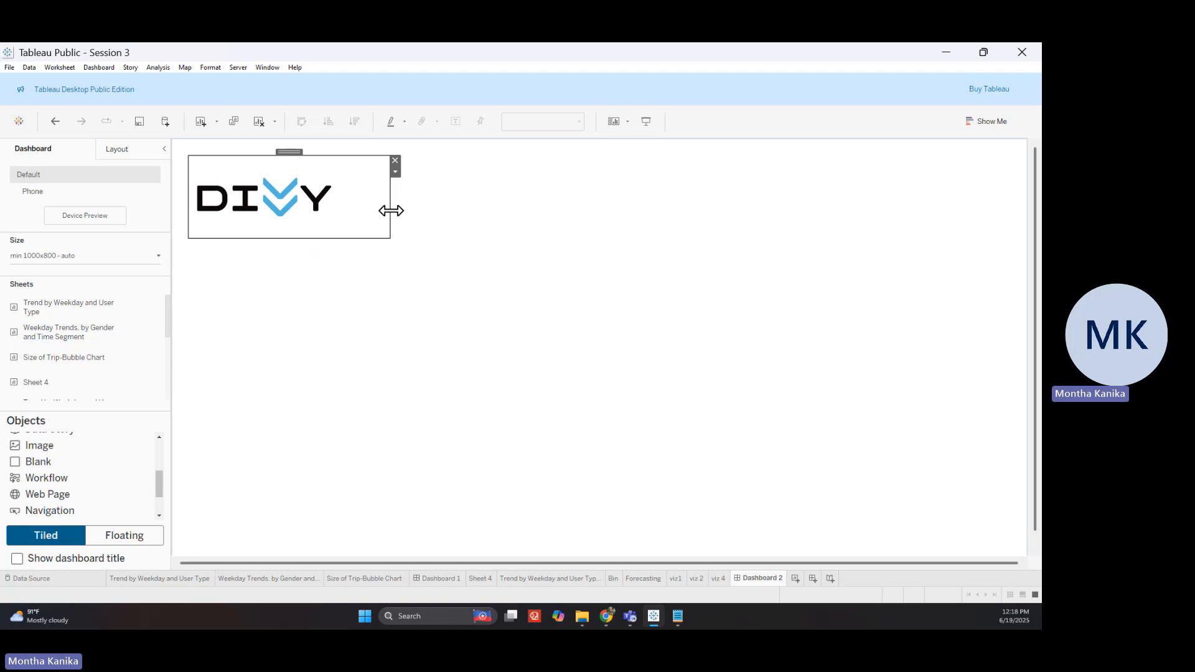
pyautogui.click(281, 317)
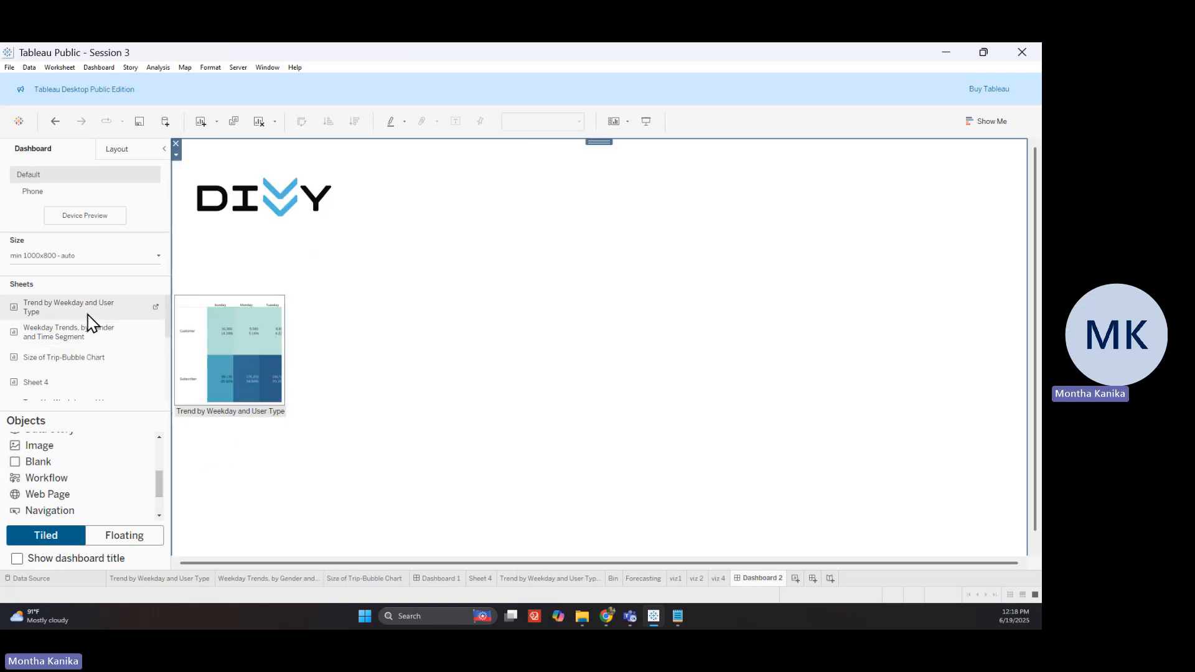
# Add the Trend by Weekday and User Type table as a floating, untitled panel right of the DIVVY logo
pyautogui.moveTo(62, 318); pyautogui.dragTo(440, 330)
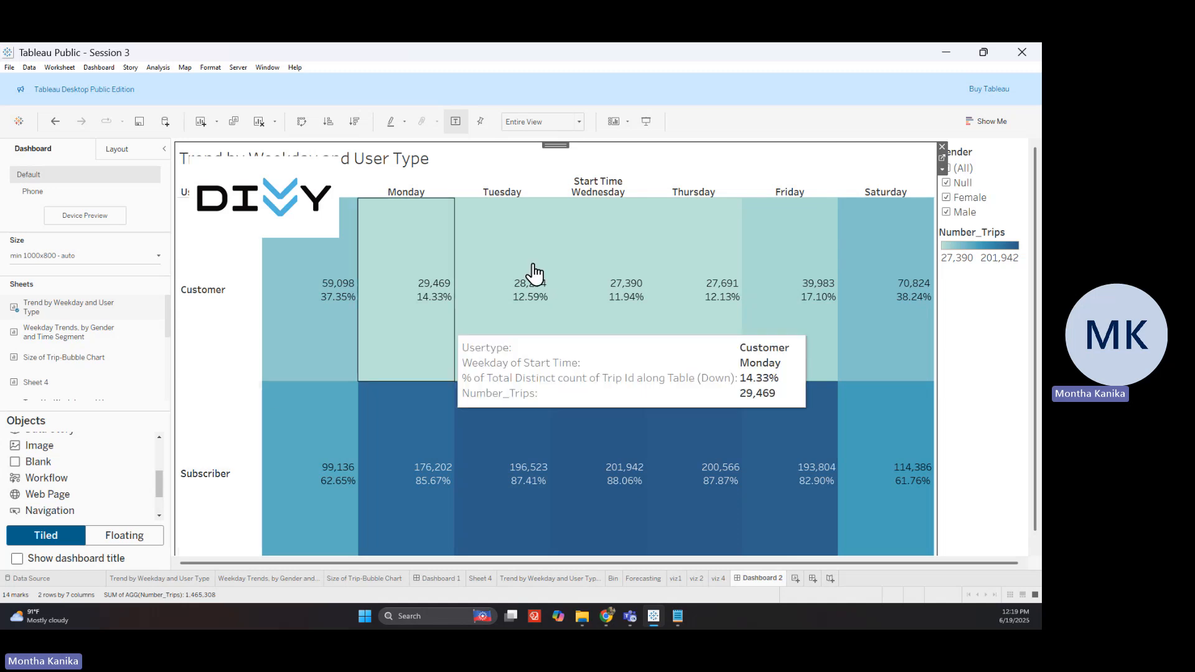
pyautogui.click(942, 170)
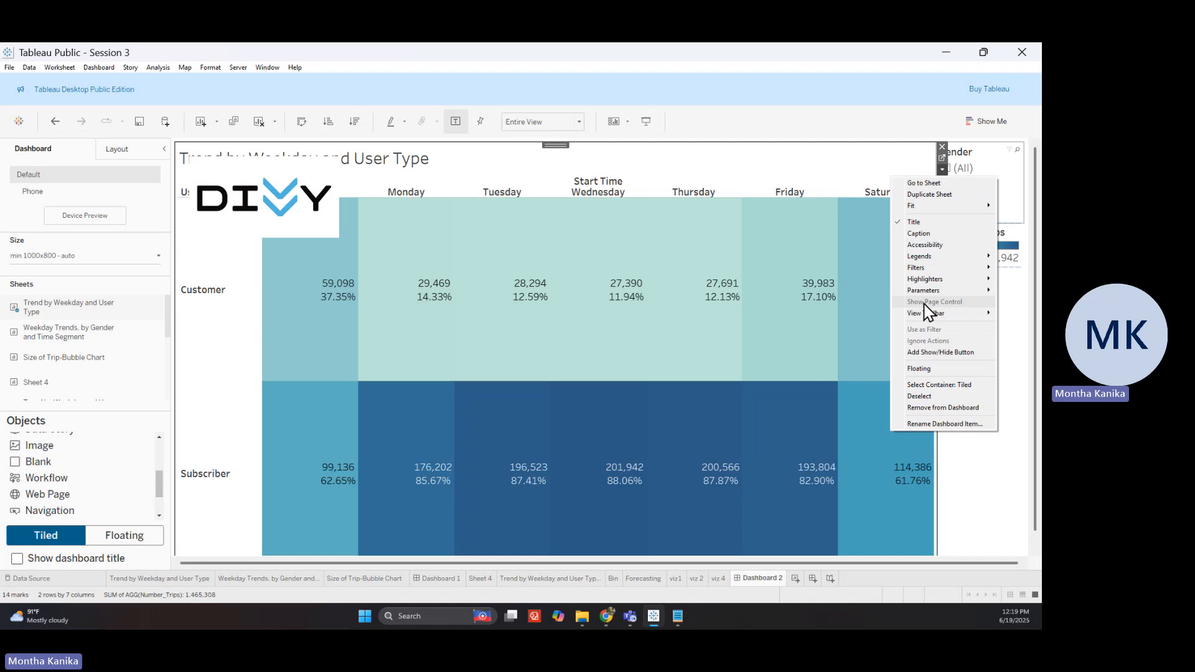
pyautogui.moveTo(925, 315)
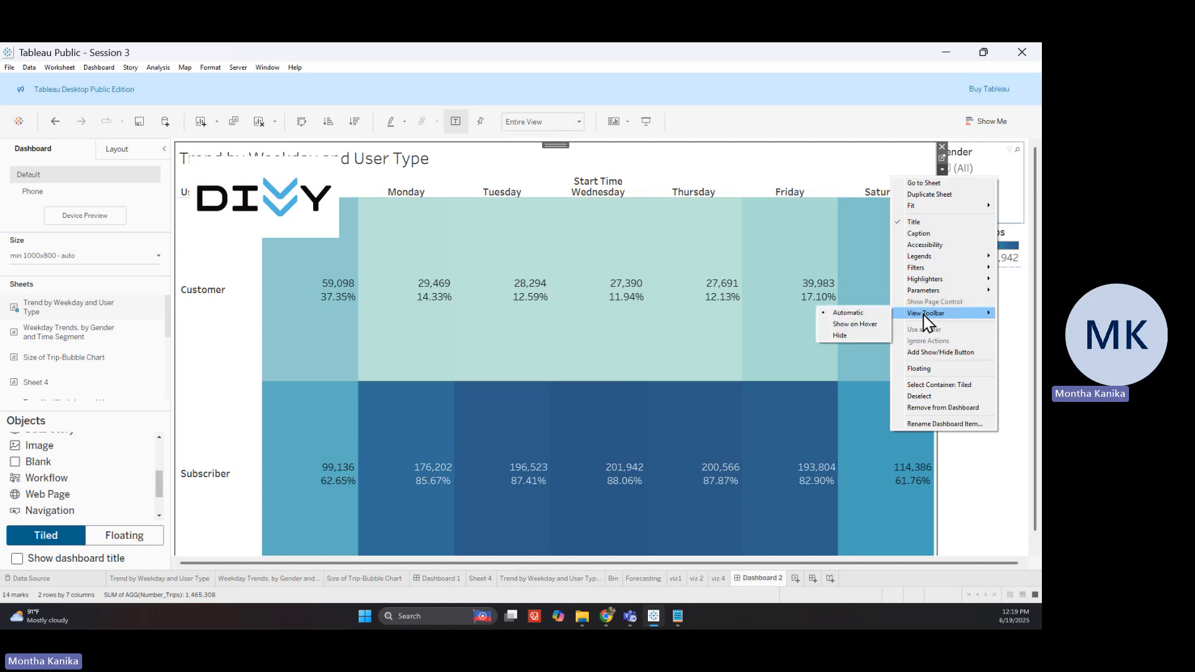
pyautogui.click(921, 369)
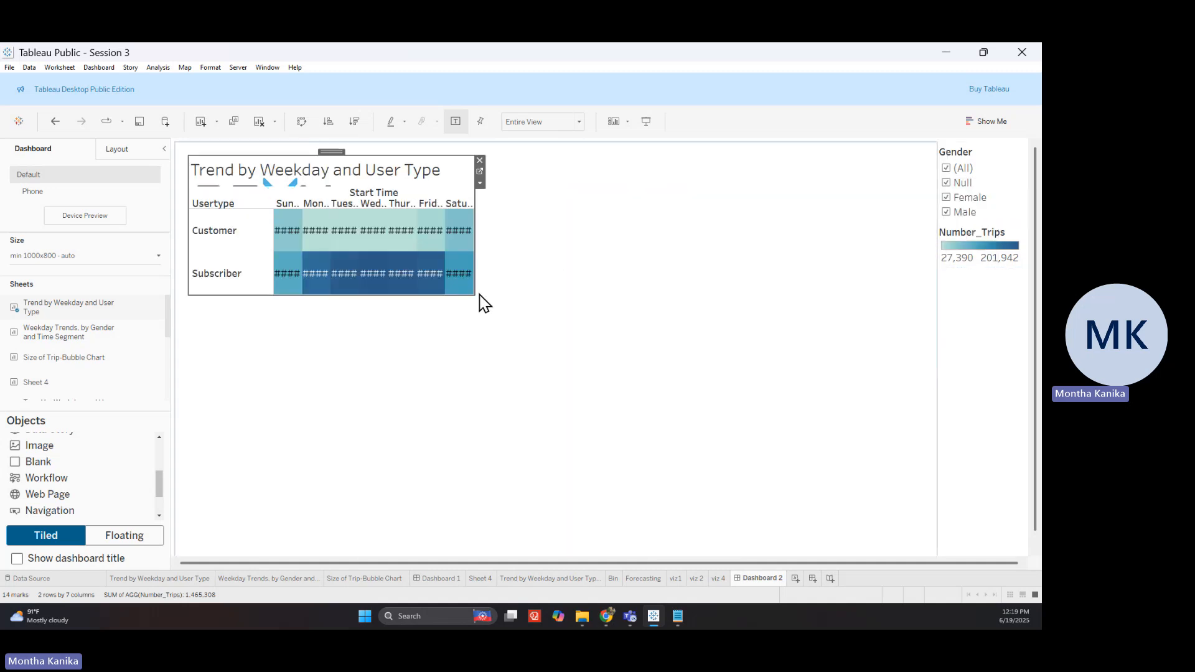
pyautogui.moveTo(479, 296); pyautogui.dragTo(702, 302)
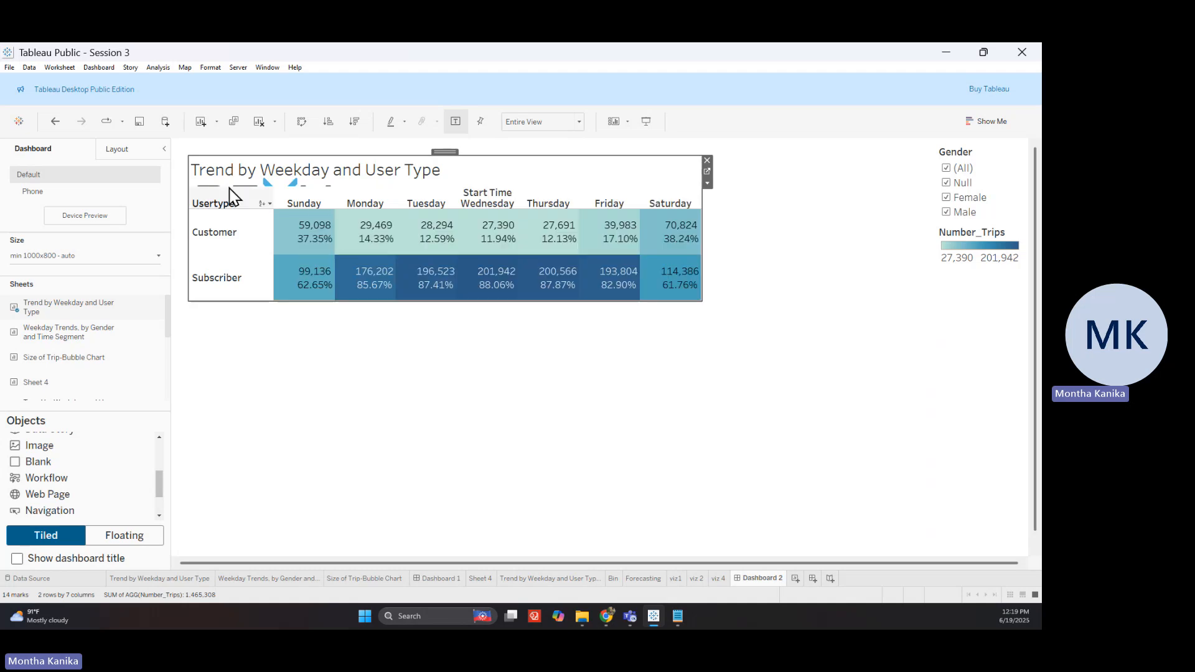
pyautogui.moveTo(444, 152); pyautogui.dragTo(602, 147)
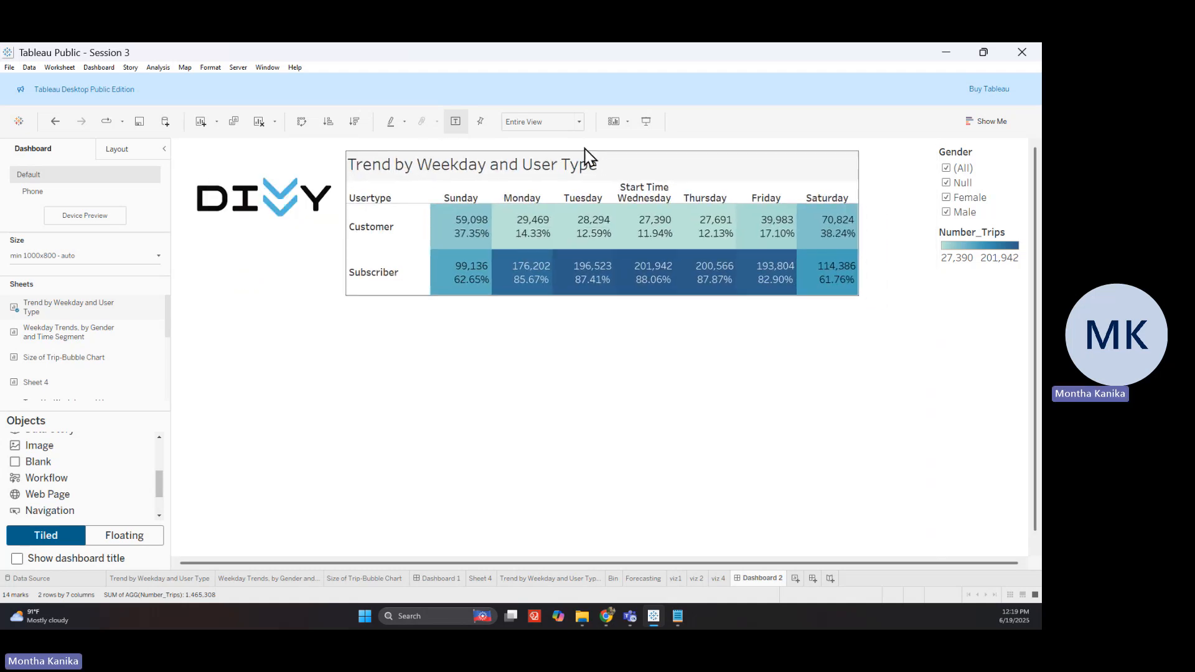
pyautogui.rightClick(478, 163)
pyautogui.click(501, 190)
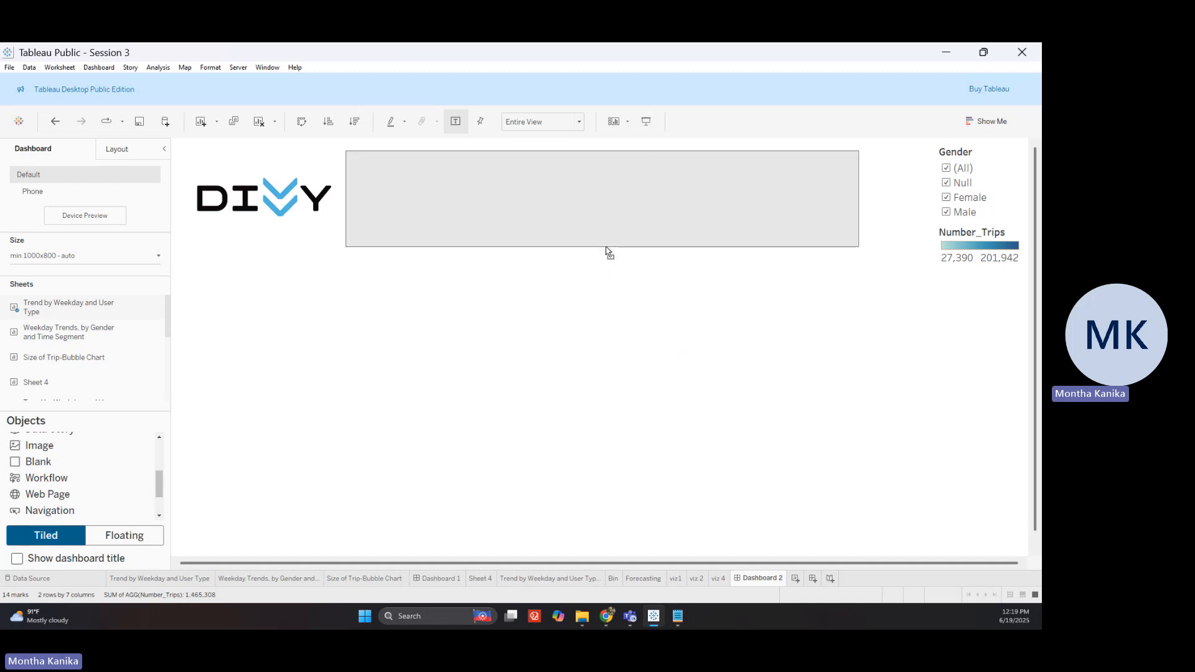
# Widen the user-type table and place the Weekday Trends, by Gender and Time Segment chart below it
pyautogui.moveTo(861, 206); pyautogui.dragTo(915, 213)
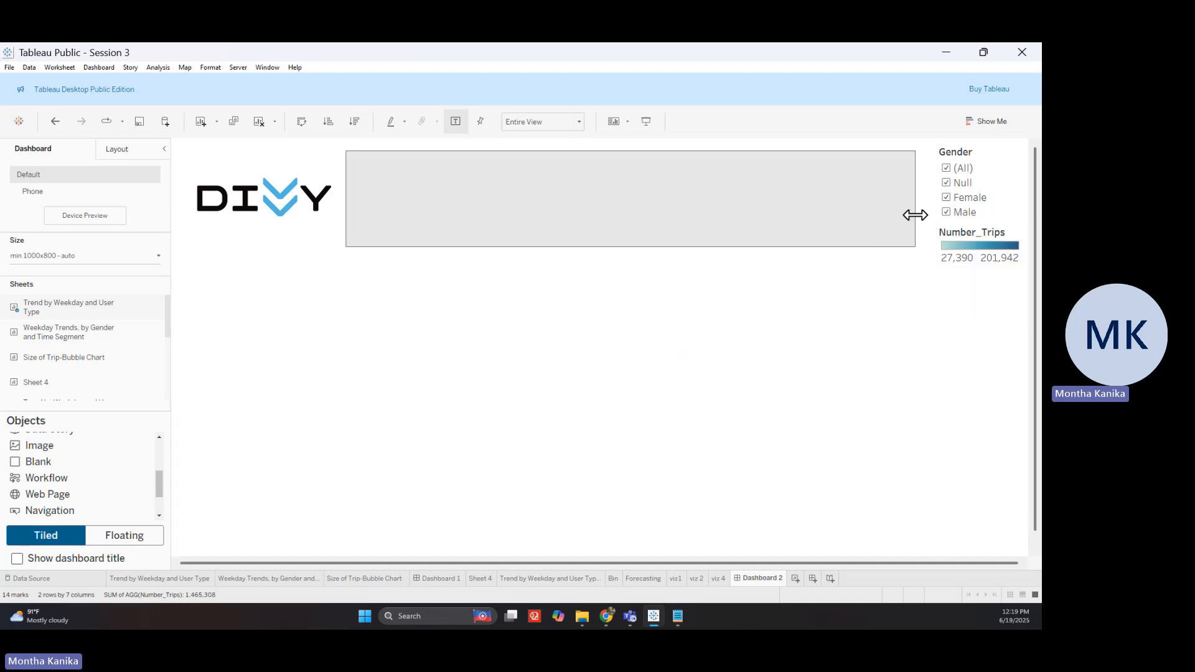
pyautogui.click(296, 327)
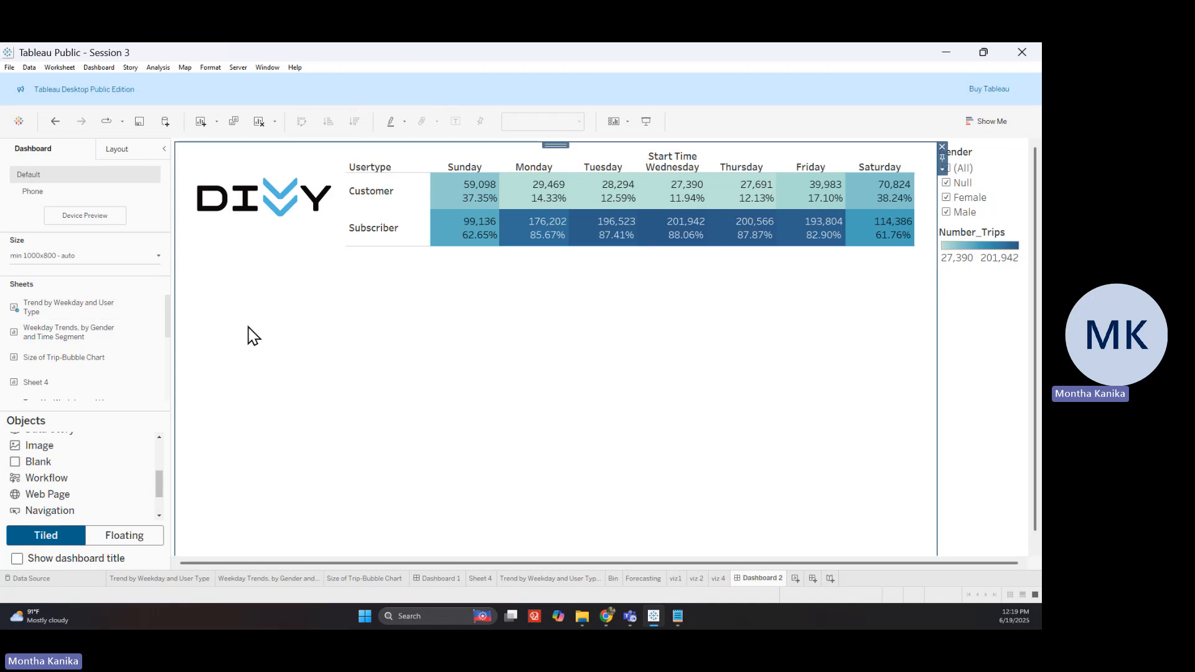
pyautogui.moveTo(70, 339); pyautogui.dragTo(340, 439)
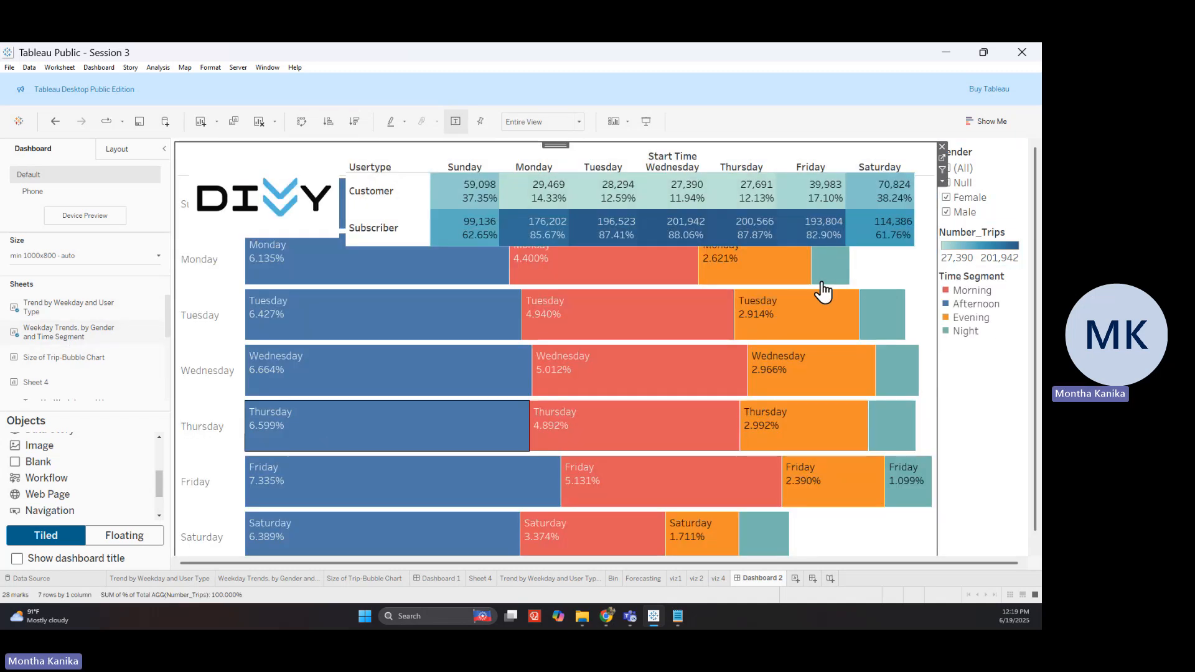
# Float the time-segment bar chart, size it to fill the lower left down to the bottom, and hide its title
pyautogui.click(942, 182)
pyautogui.click(920, 379)
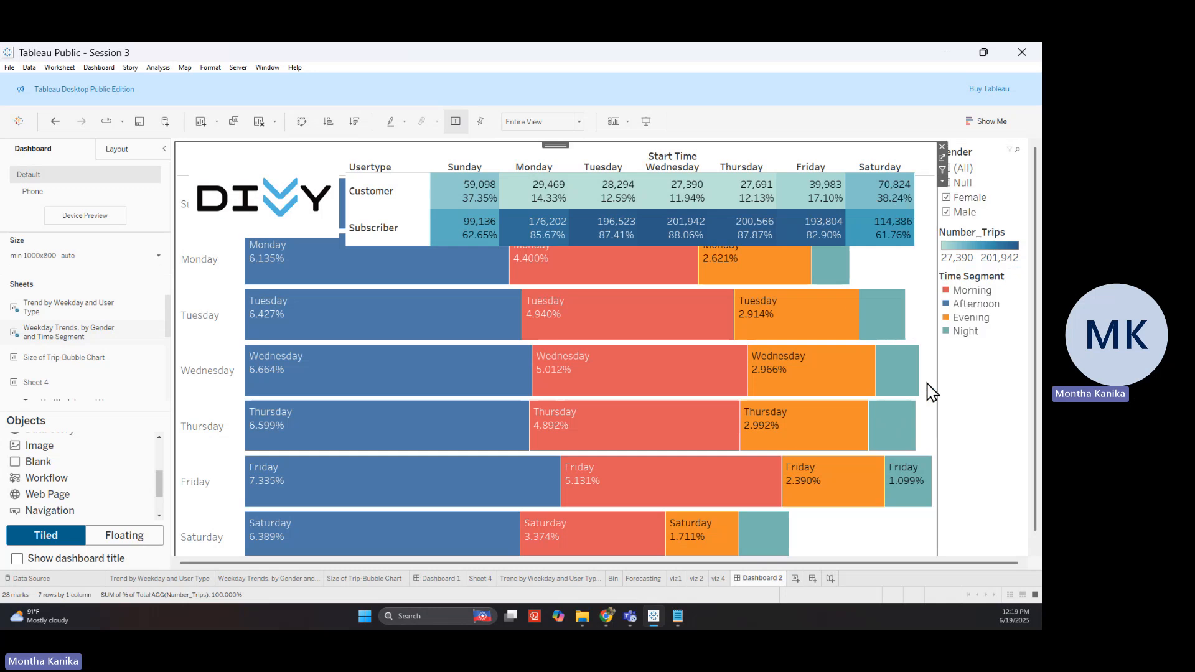
pyautogui.moveTo(476, 297); pyautogui.dragTo(623, 512)
pyautogui.moveTo(378, 154); pyautogui.dragTo(359, 248)
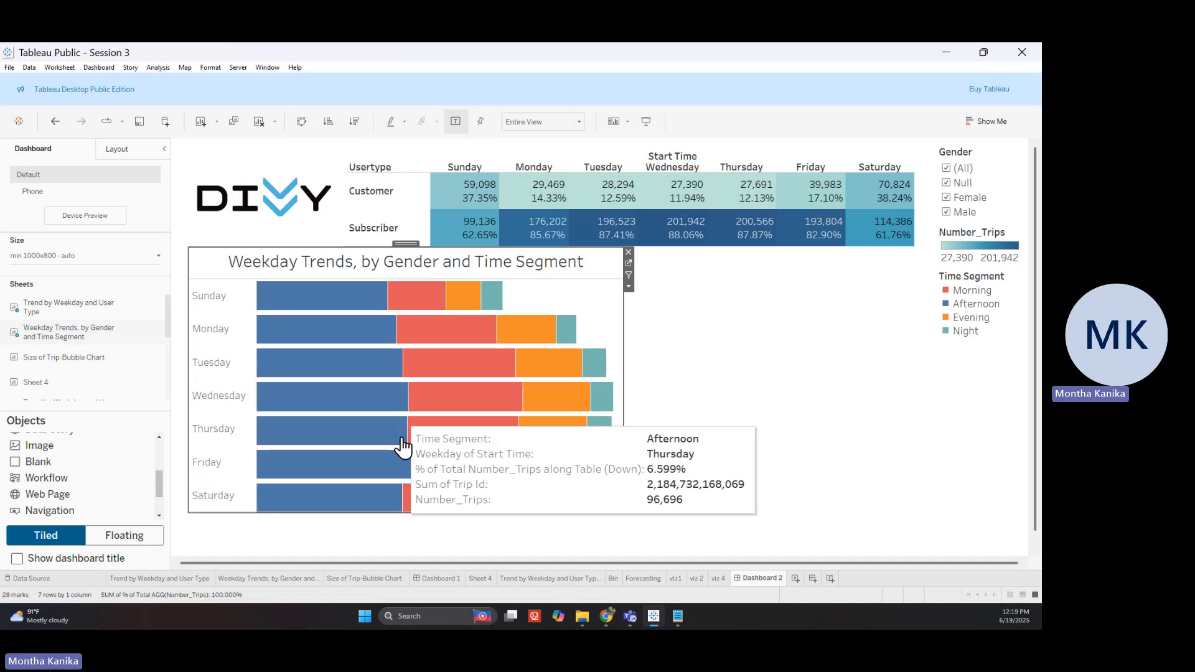
pyautogui.moveTo(386, 512); pyautogui.dragTo(395, 549)
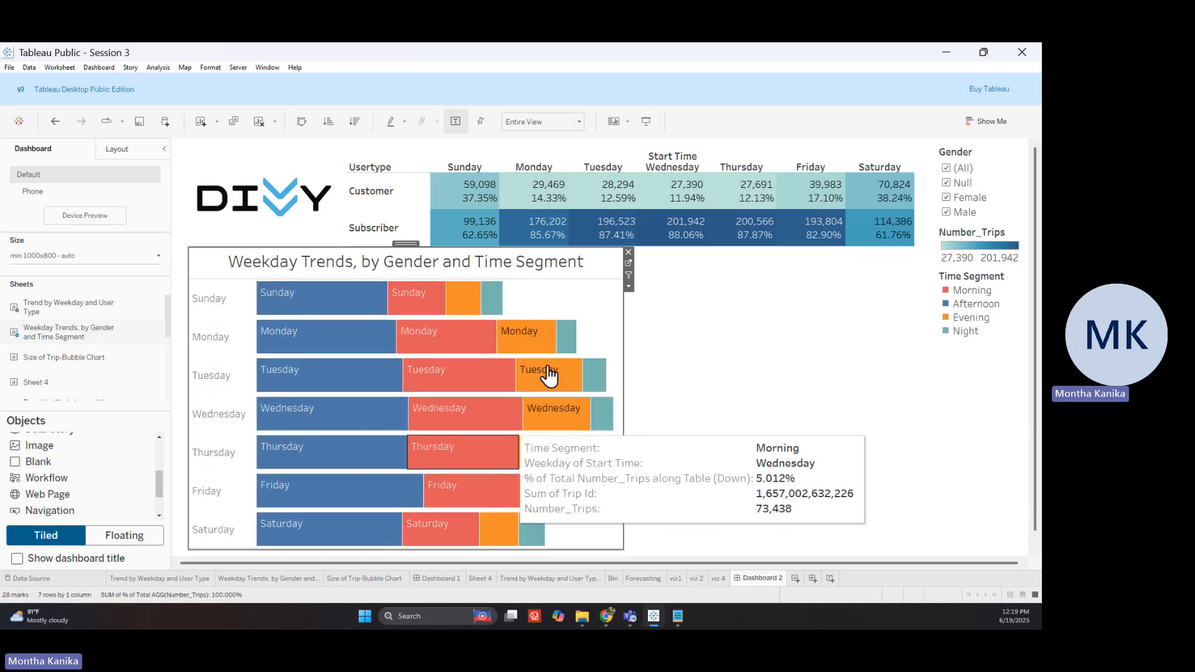
pyautogui.rightClick(538, 269)
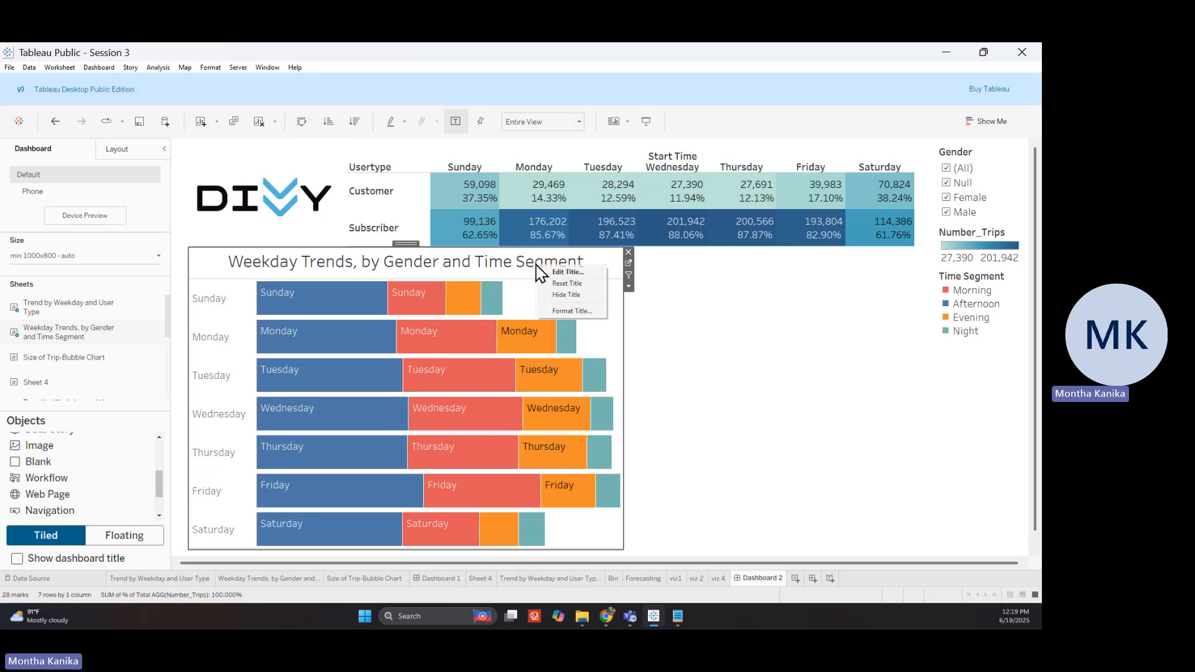
pyautogui.click(575, 297)
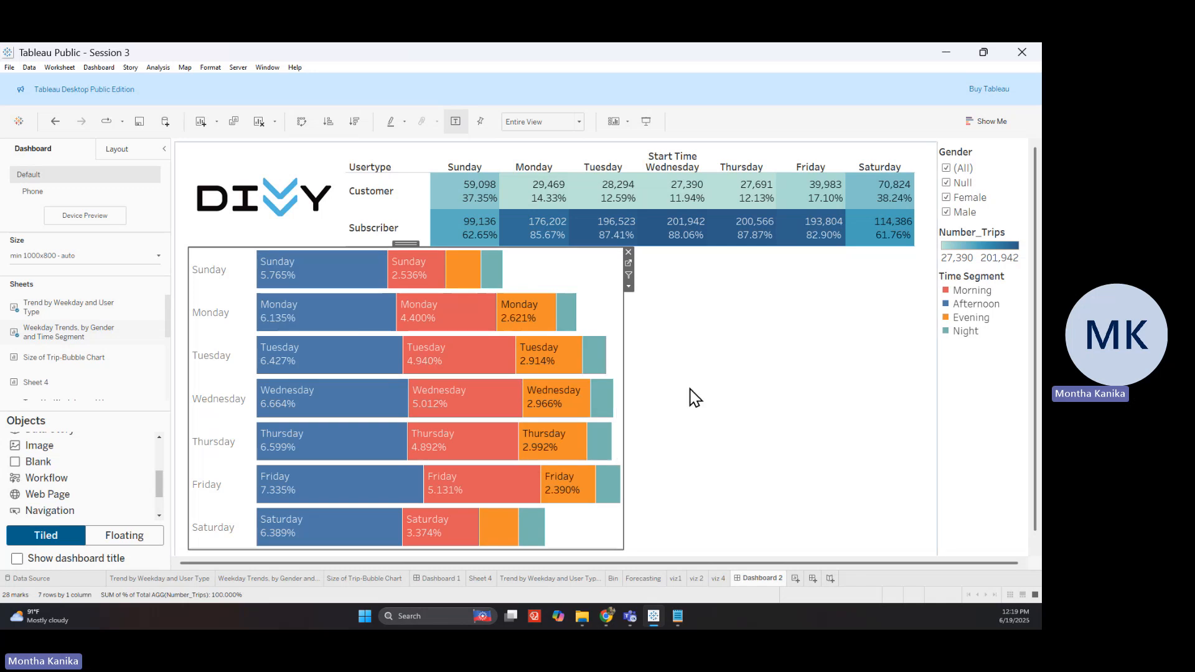
# Add the Size of Trip-Bubble Chart as a floating panel filling the lower right below the table
pyautogui.moveTo(134, 363)
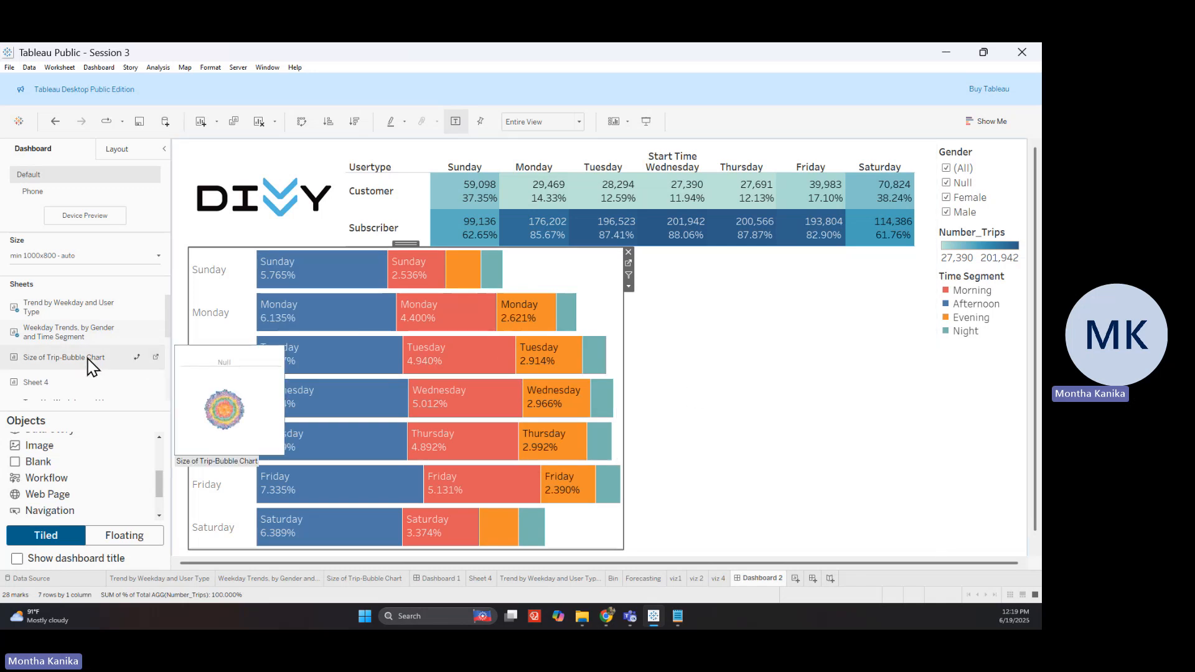
pyautogui.moveTo(77, 359); pyautogui.dragTo(785, 415)
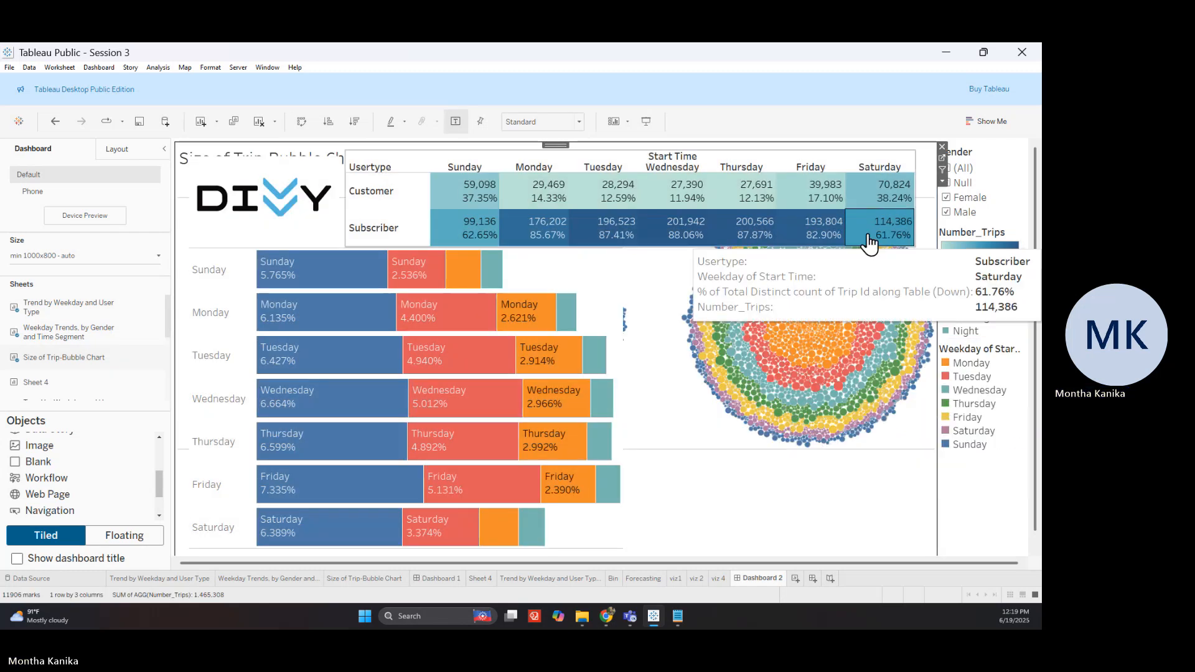
pyautogui.click(943, 181)
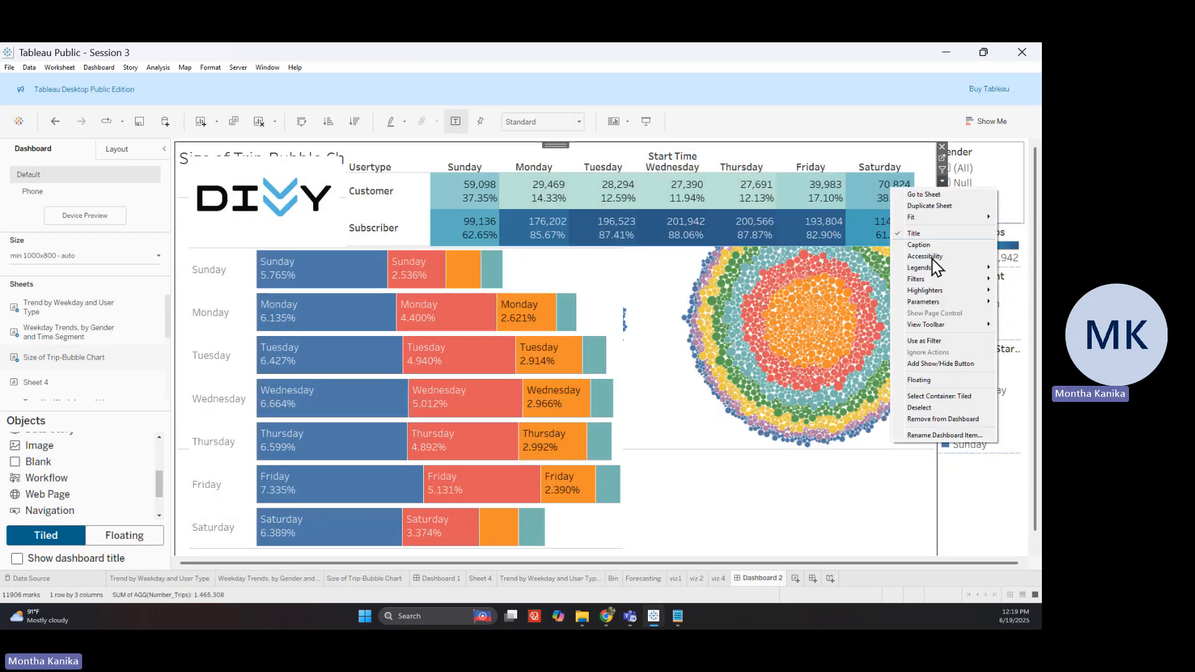
pyautogui.click(938, 380)
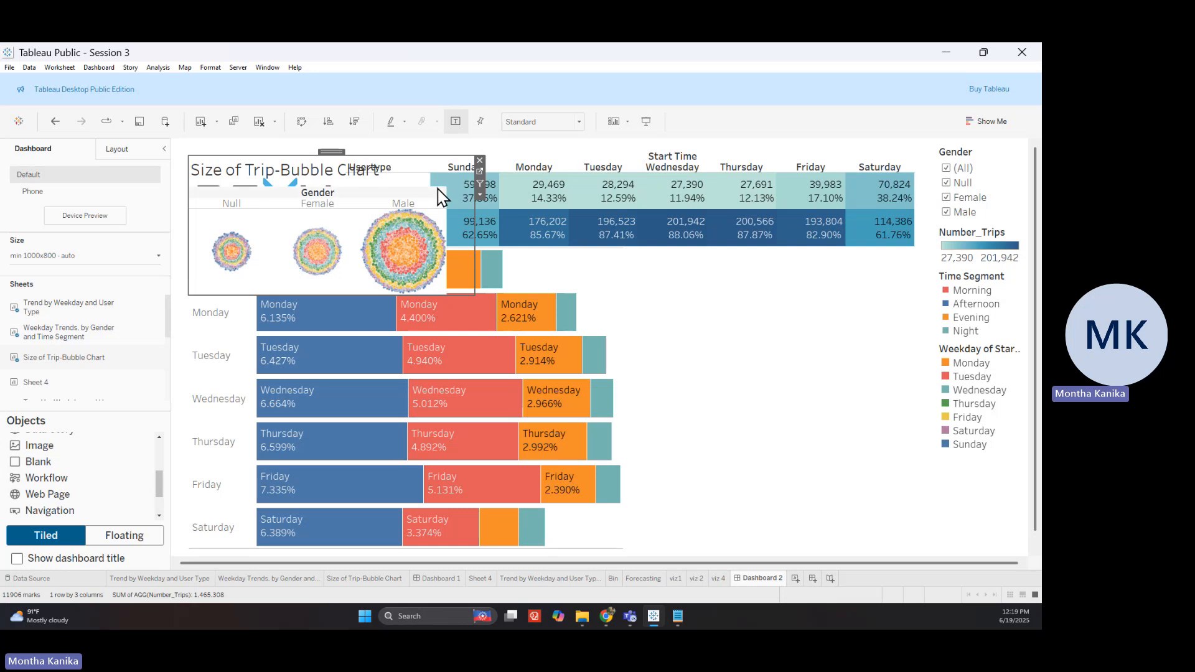
pyautogui.moveTo(334, 151); pyautogui.dragTo(770, 244)
pyautogui.moveTo(903, 387); pyautogui.dragTo(935, 556)
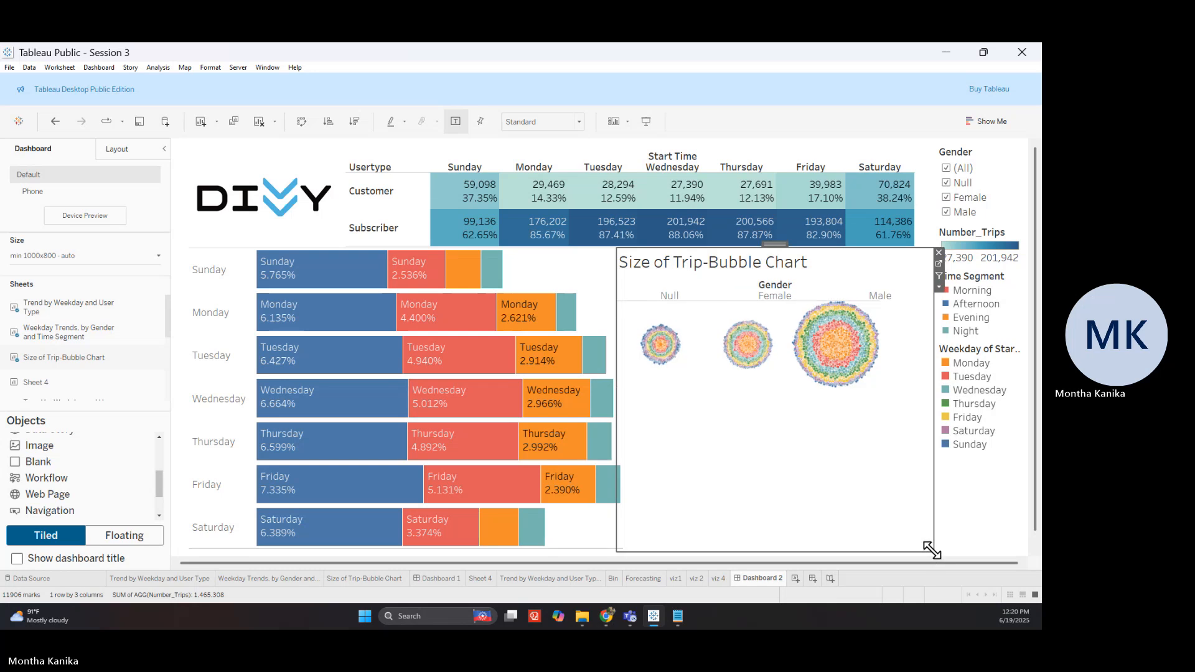
# Exclude the Null gender, hide the bubble chart's title, and shift the chart lower down
pyautogui.click(668, 297)
pyautogui.click(769, 312)
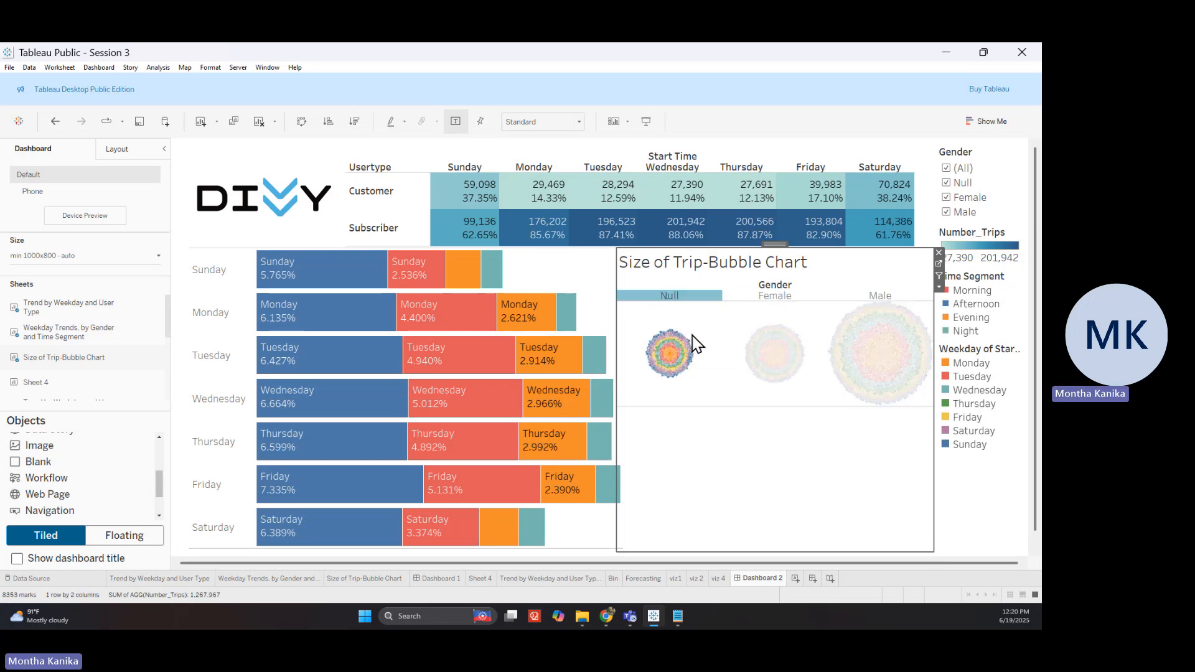
pyautogui.rightClick(682, 275)
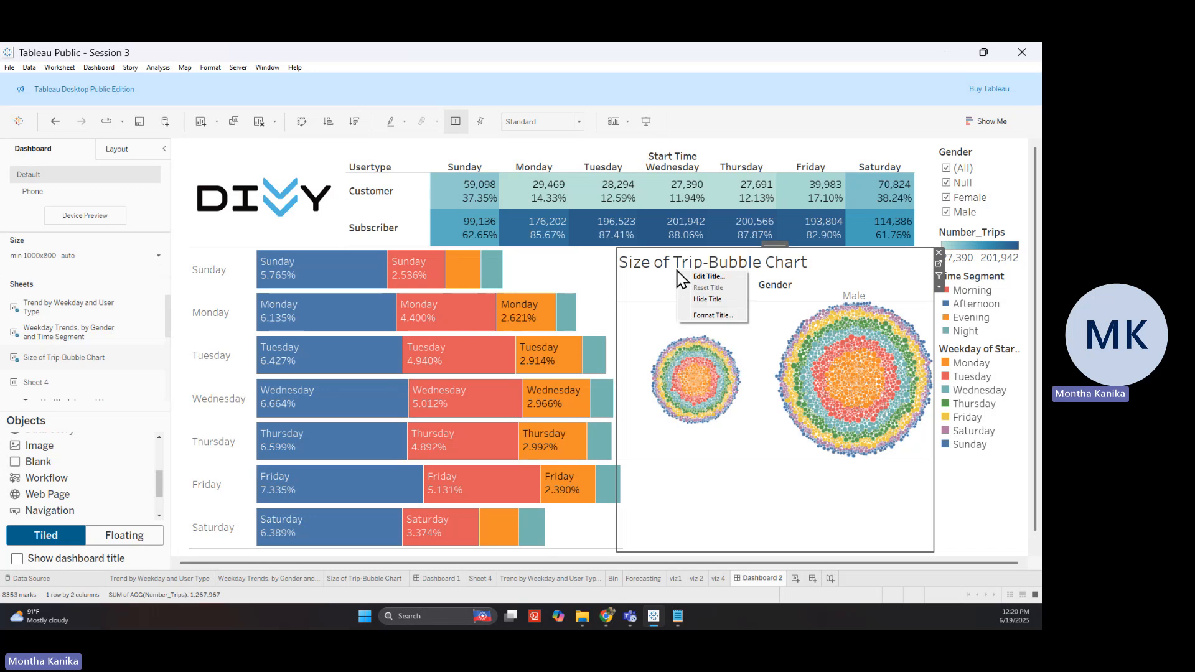
pyautogui.click(716, 305)
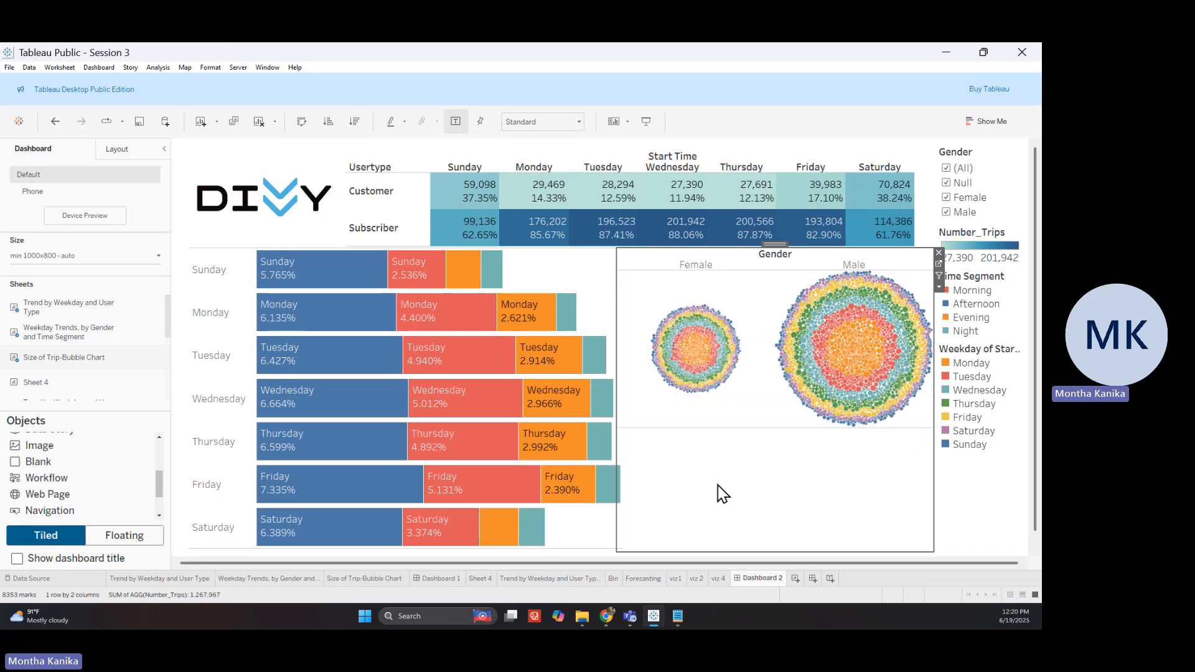
pyautogui.moveTo(776, 245); pyautogui.dragTo(801, 287)
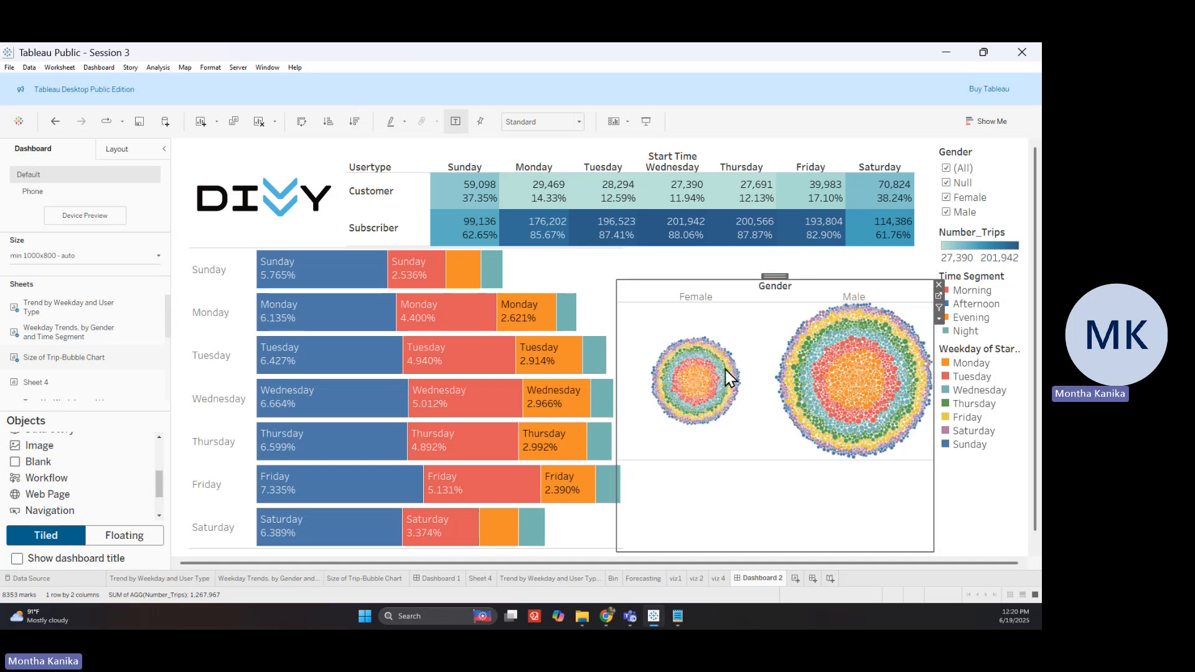
pyautogui.click(973, 355)
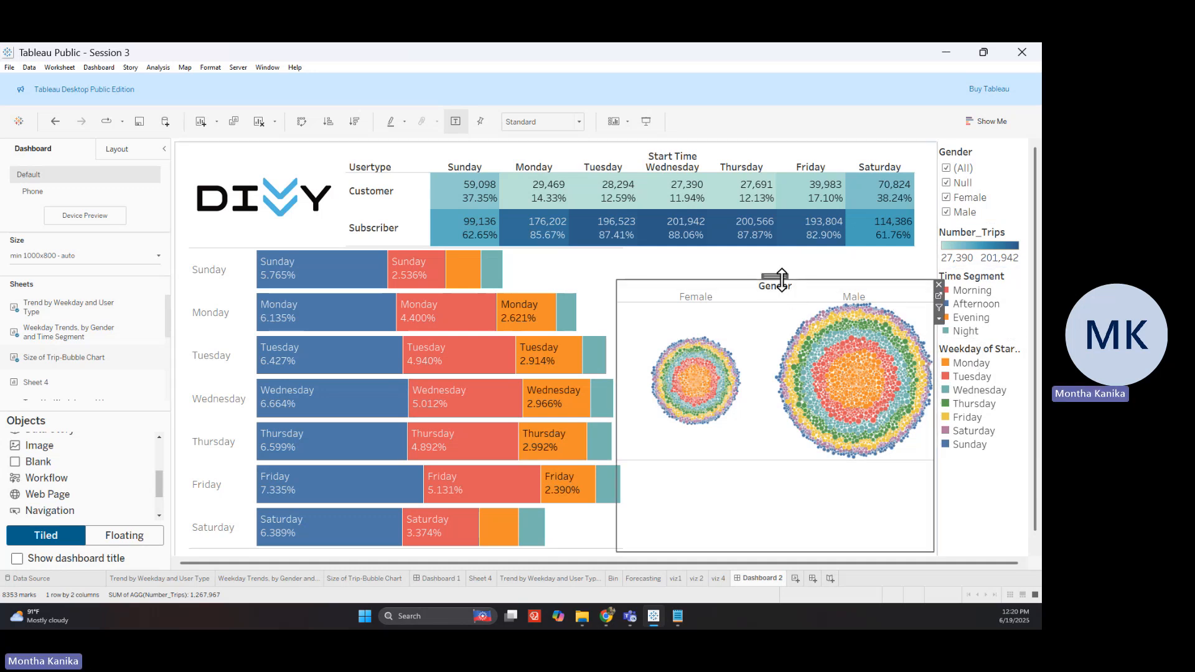
pyautogui.moveTo(774, 275); pyautogui.dragTo(953, 398)
# Float the Weekday of Start Time legend, reshape it to two columns, and place it above the Gender chart
pyautogui.click(980, 352)
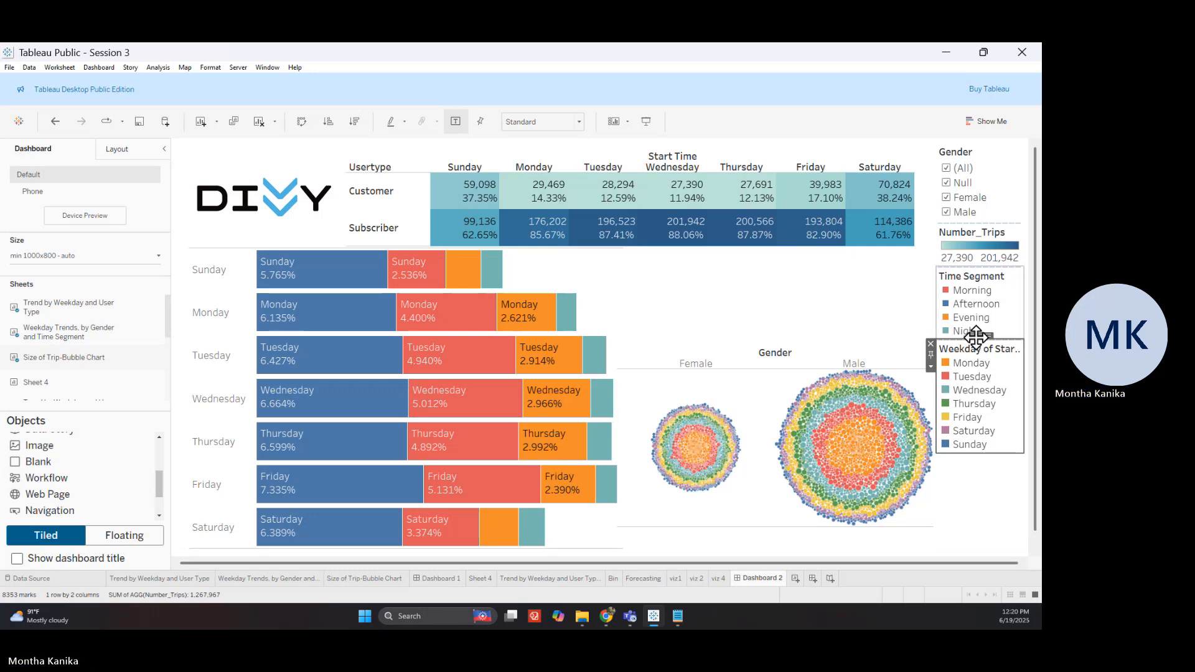
pyautogui.moveTo(979, 338); pyautogui.dragTo(762, 293)
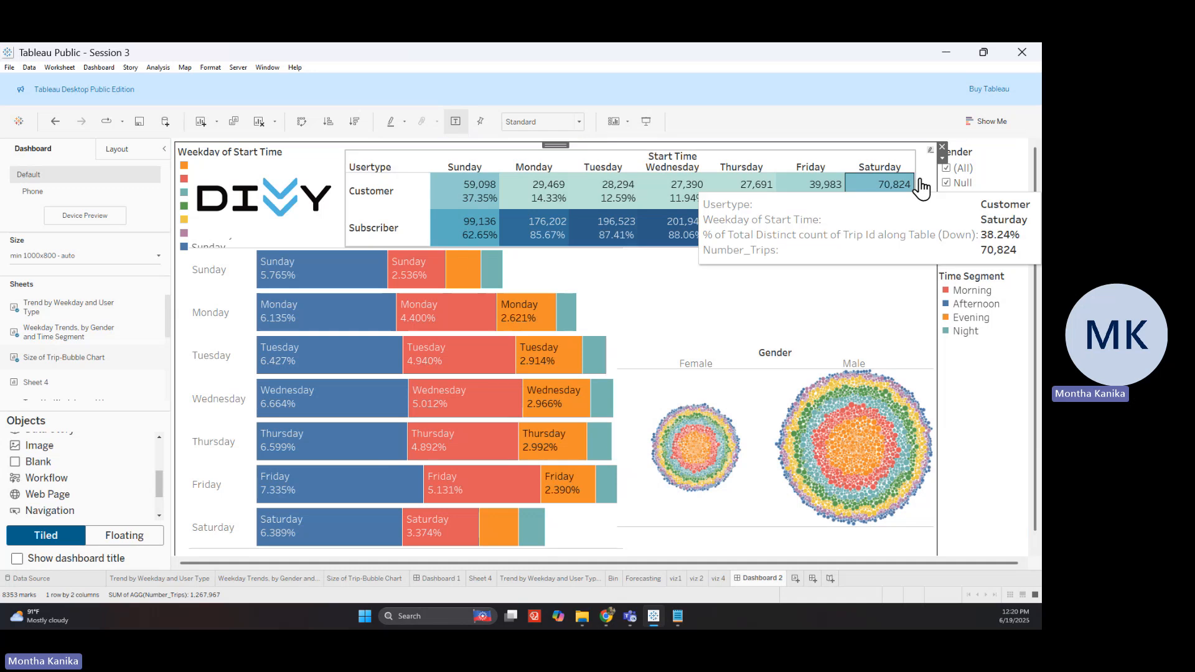
pyautogui.click(942, 160)
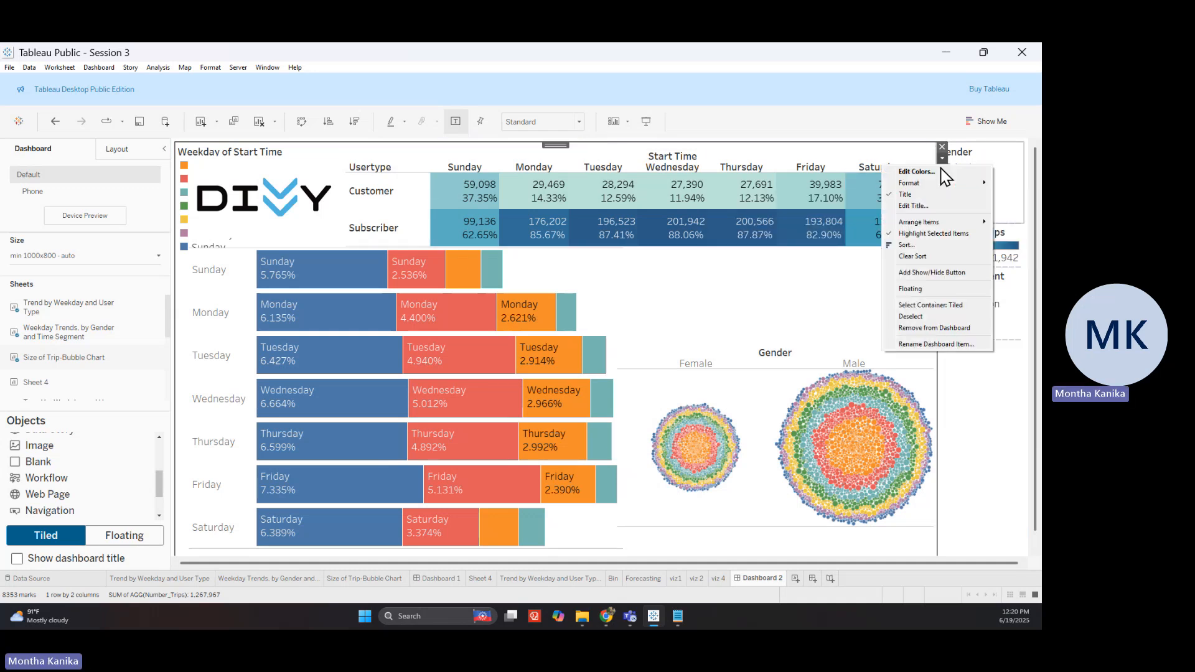
pyautogui.click(934, 302)
pyautogui.moveTo(225, 151); pyautogui.dragTo(669, 251)
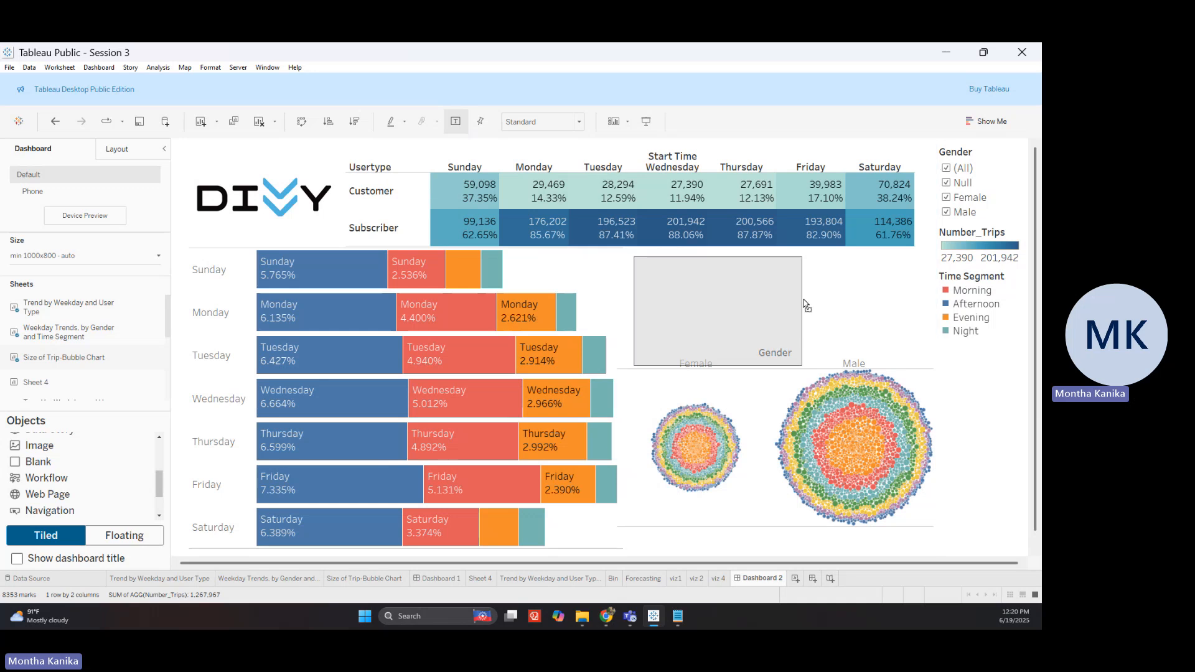
pyautogui.moveTo(711, 365); pyautogui.dragTo(901, 317)
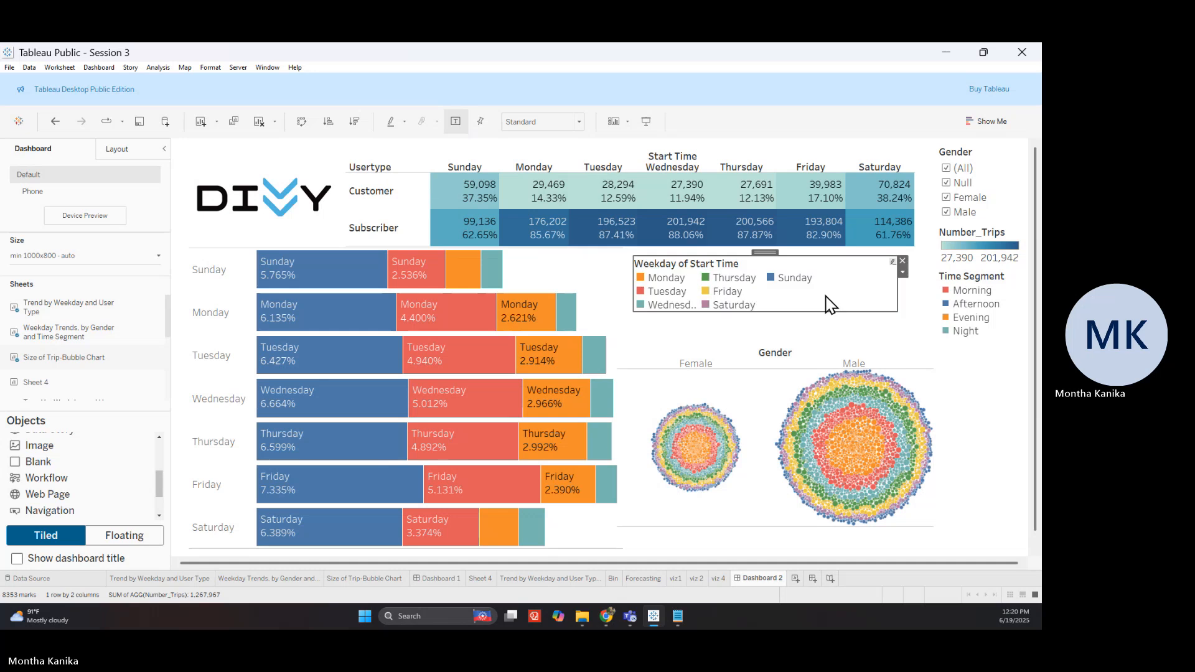
pyautogui.moveTo(766, 254); pyautogui.dragTo(763, 289)
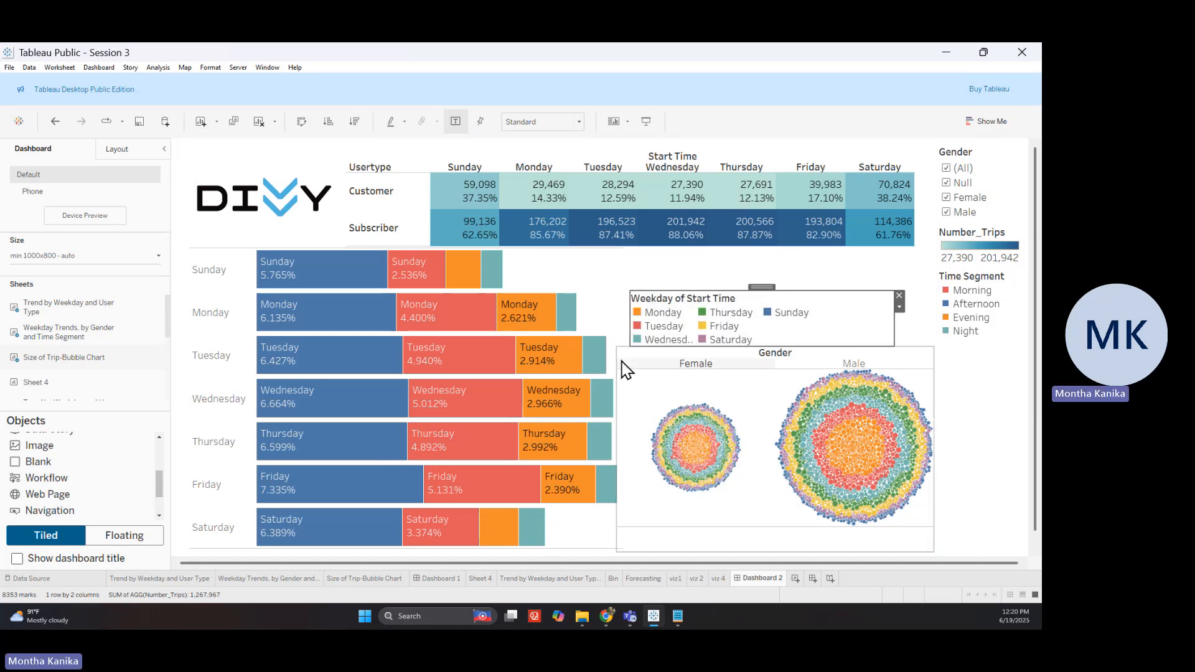
pyautogui.click(630, 283)
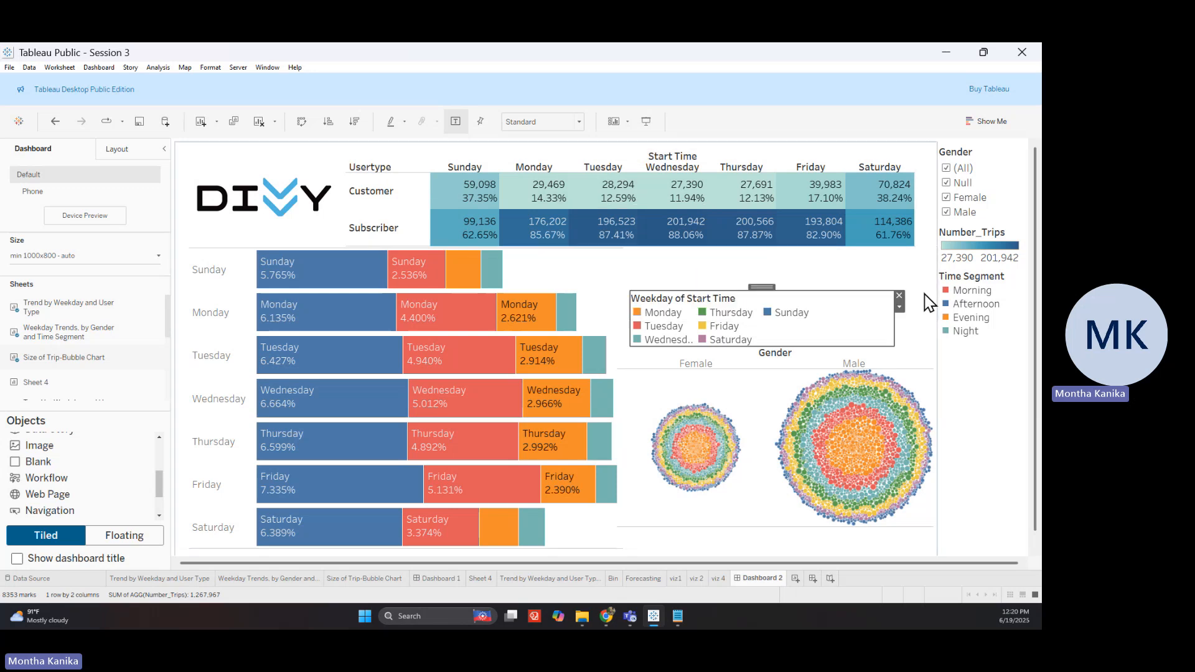
# Apply the Gender filter to all sheets using this data source, with Female and Male both checked
pyautogui.click(948, 169)
pyautogui.click(947, 197)
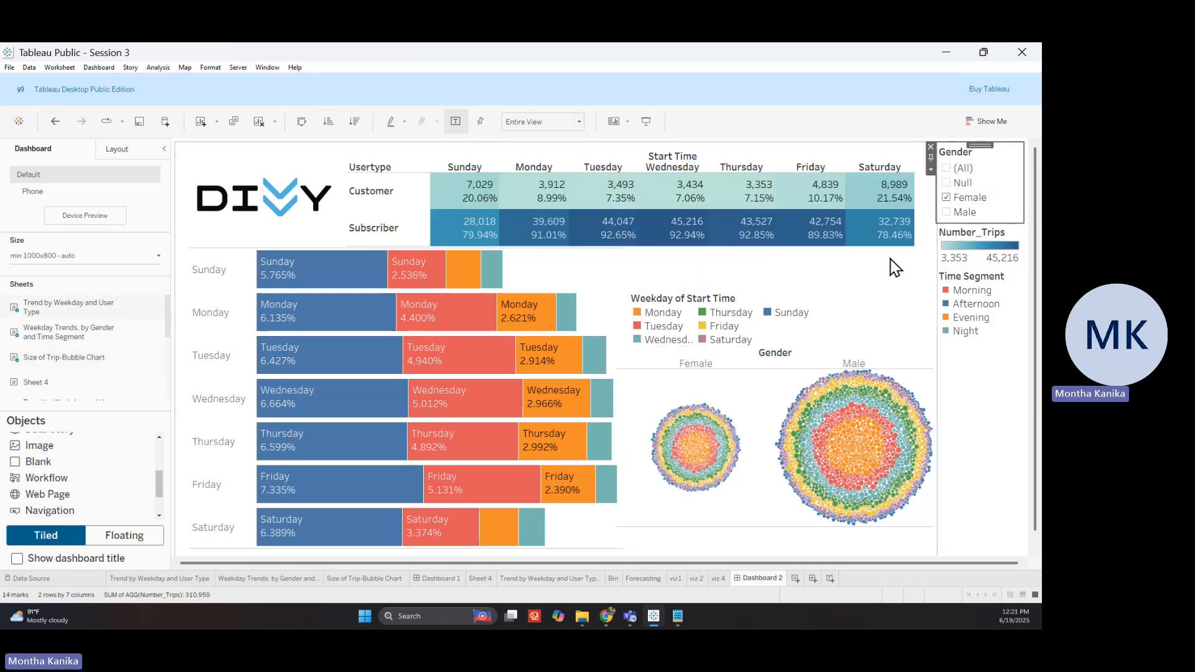
pyautogui.click(948, 214)
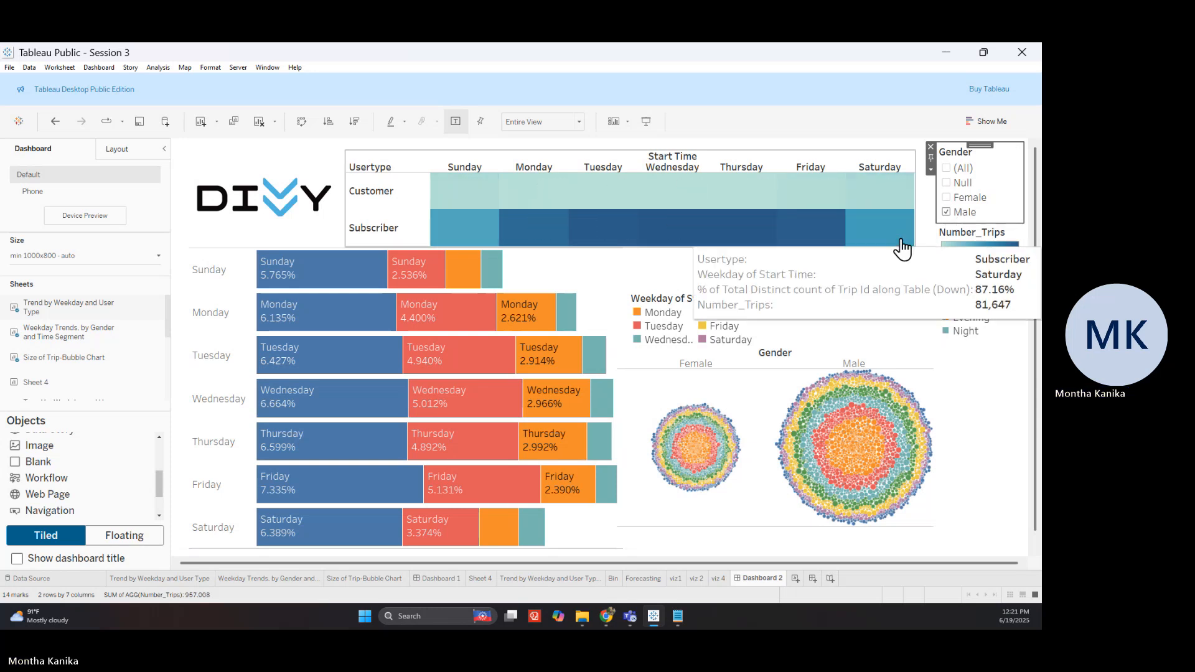
pyautogui.click(932, 171)
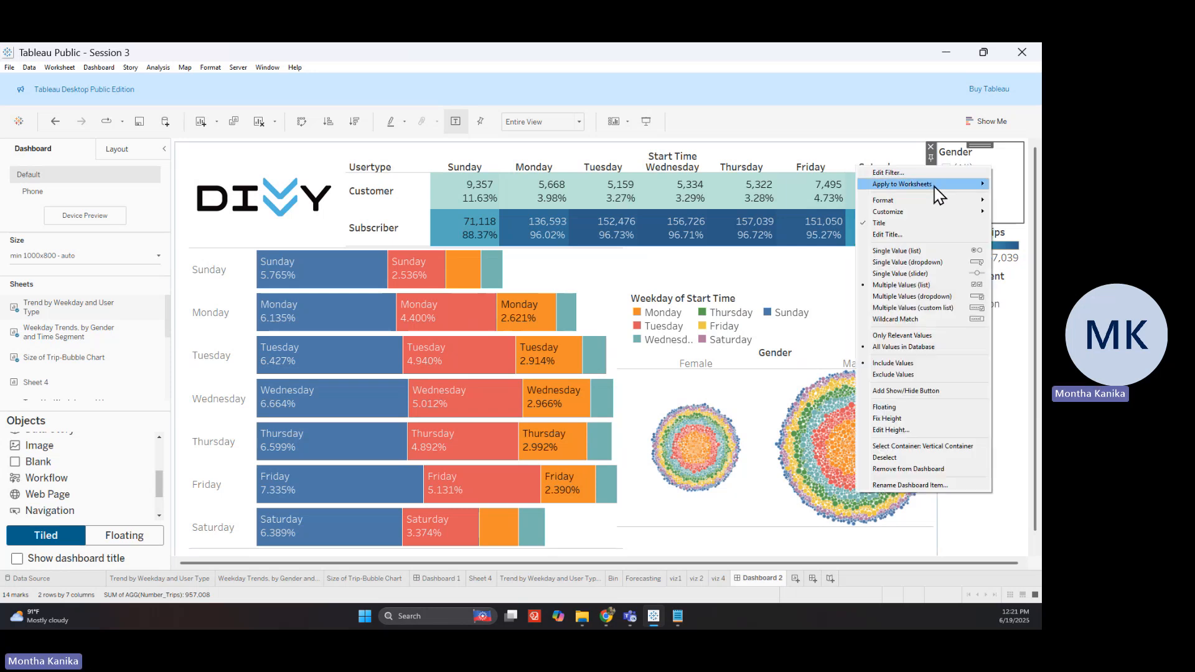
pyautogui.moveTo(939, 194)
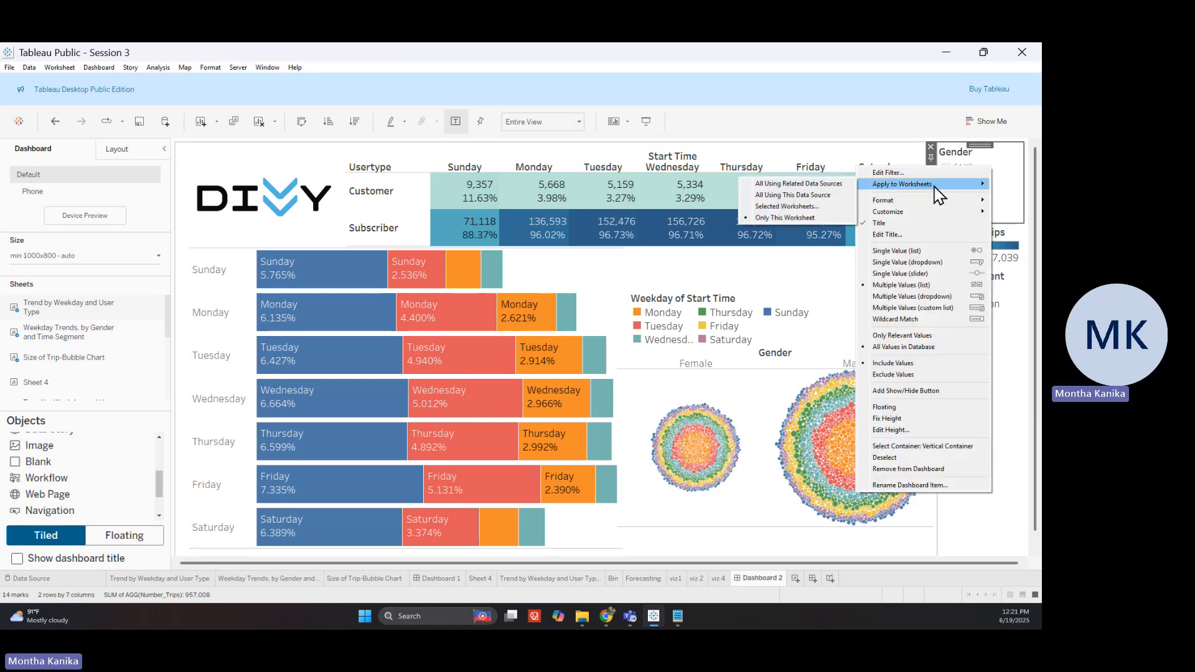
pyautogui.click(820, 198)
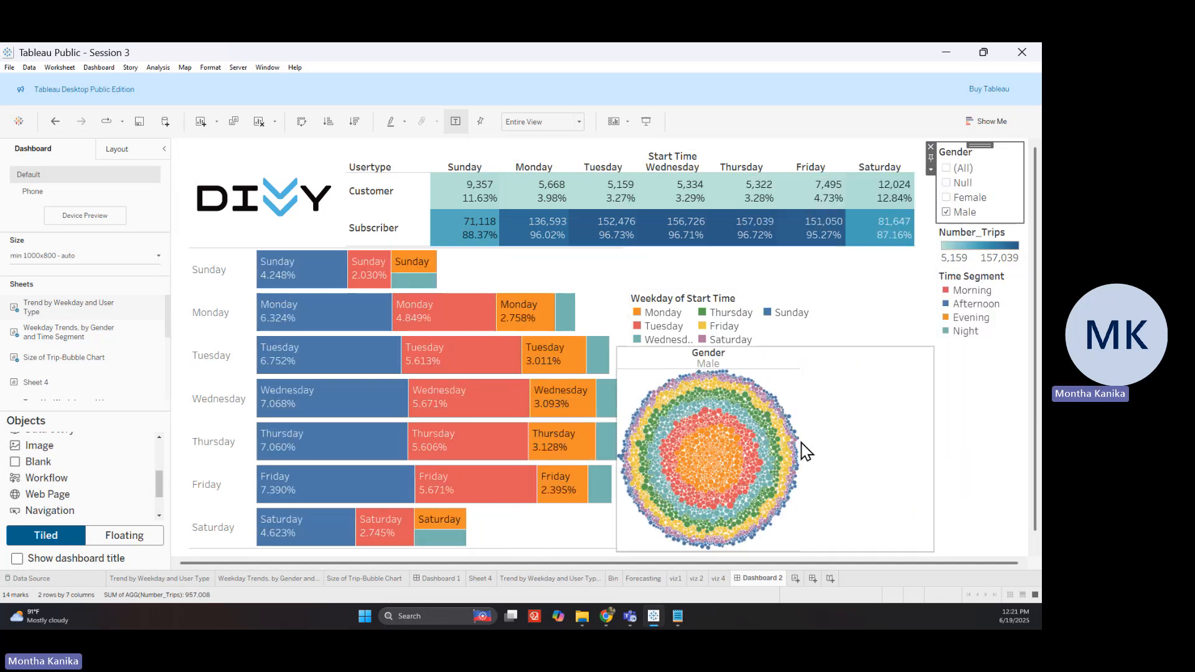
pyautogui.moveTo(684, 412)
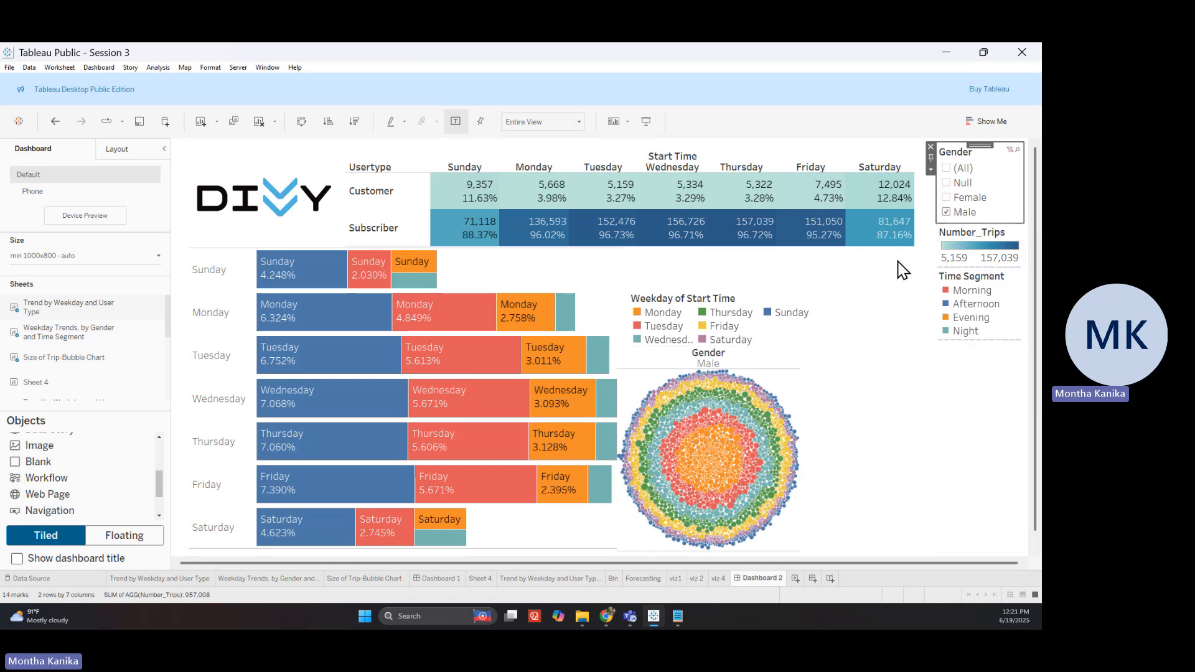
pyautogui.click(946, 198)
# Select the Monday Morning bar and turn on Use as Filter for the time-segment chart
pyautogui.click(947, 212)
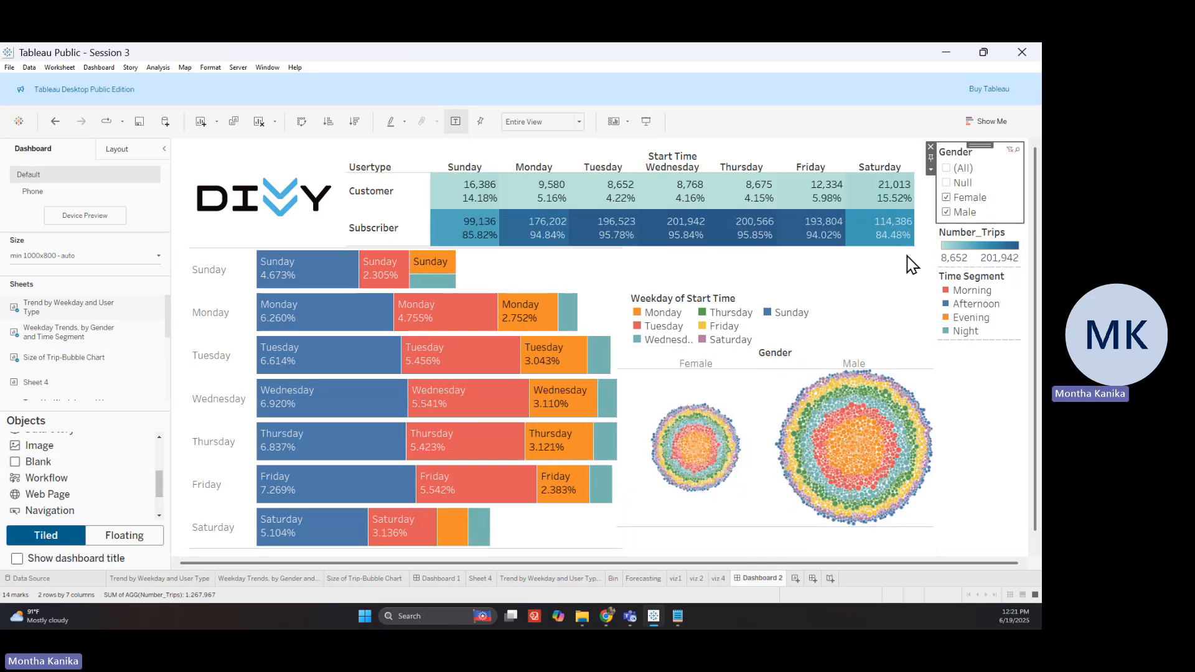
pyautogui.click(947, 213)
pyautogui.moveTo(453, 326)
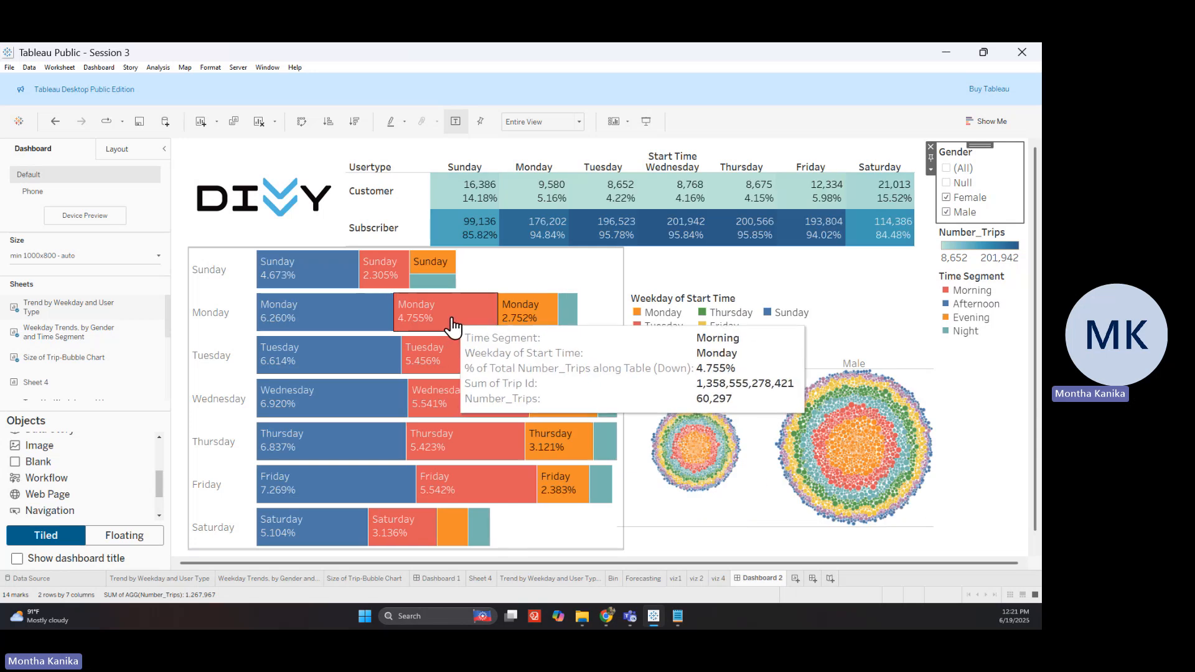
pyautogui.click(452, 328)
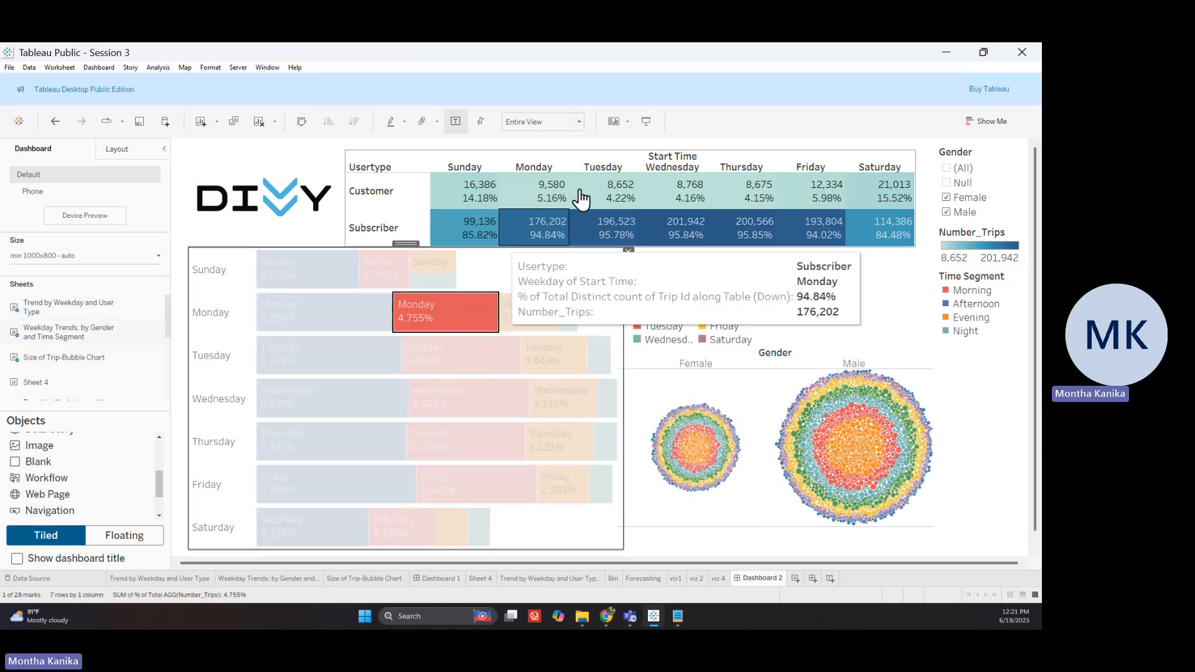
pyautogui.moveTo(533, 198)
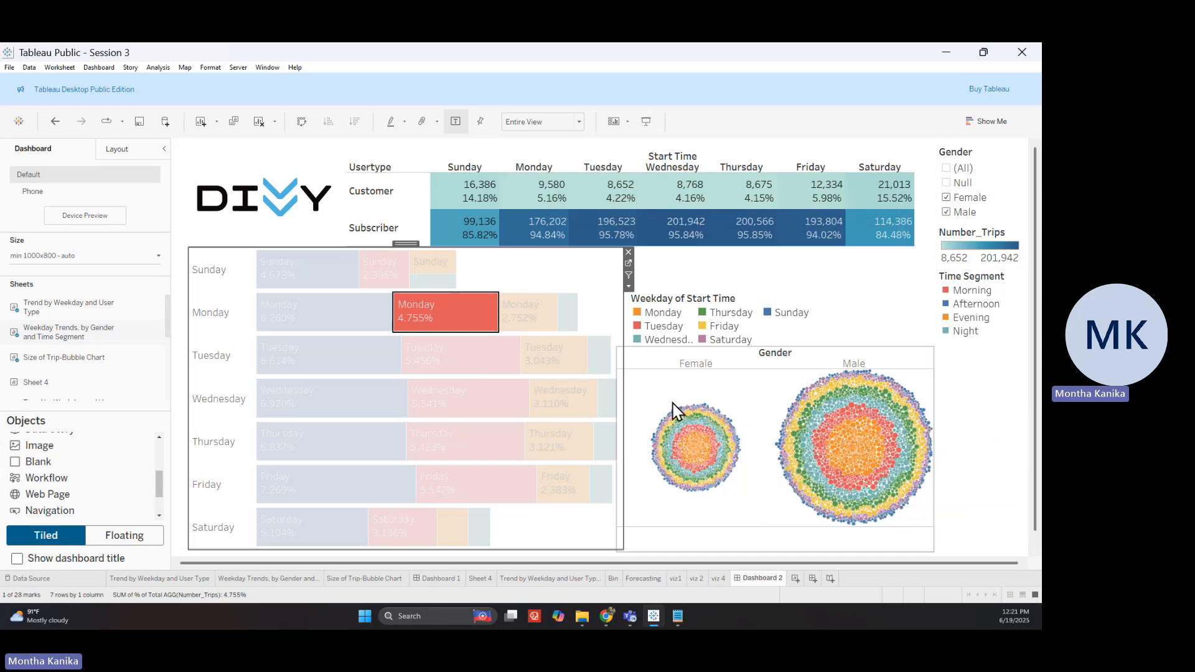
pyautogui.click(629, 276)
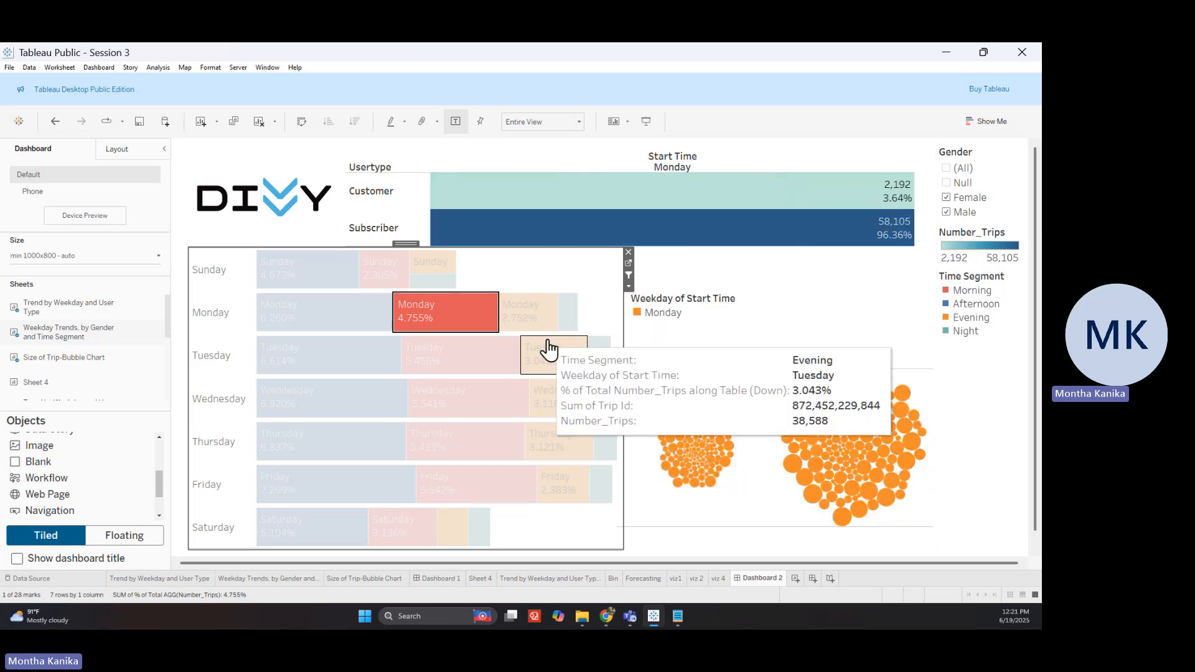
# Test the filter with the Monday Evening, Tuesday Night and Wednesday Morning bars, then clear the selection
pyautogui.click(479, 315)
pyautogui.click(517, 312)
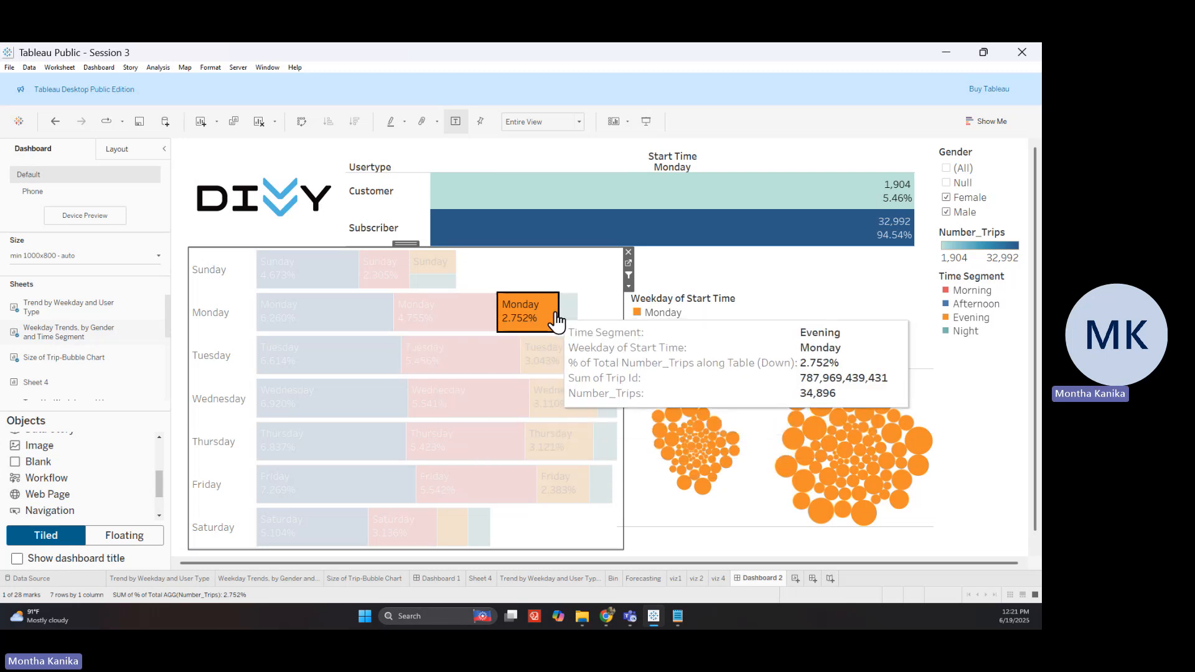
pyautogui.click(599, 365)
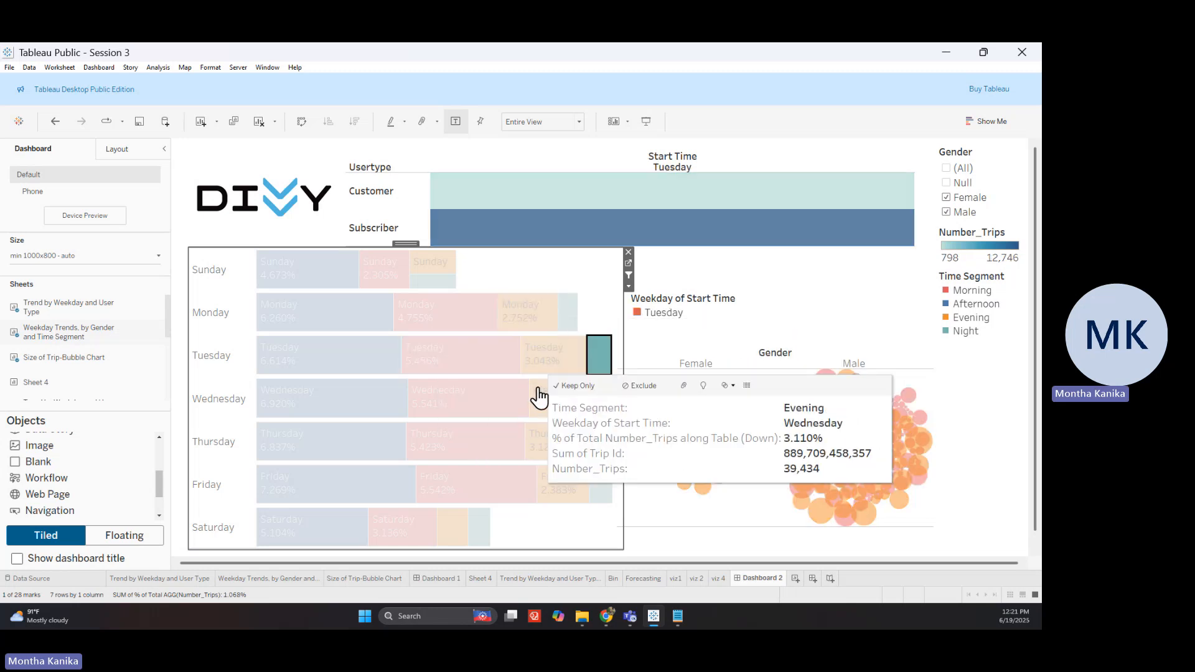
pyautogui.click(498, 406)
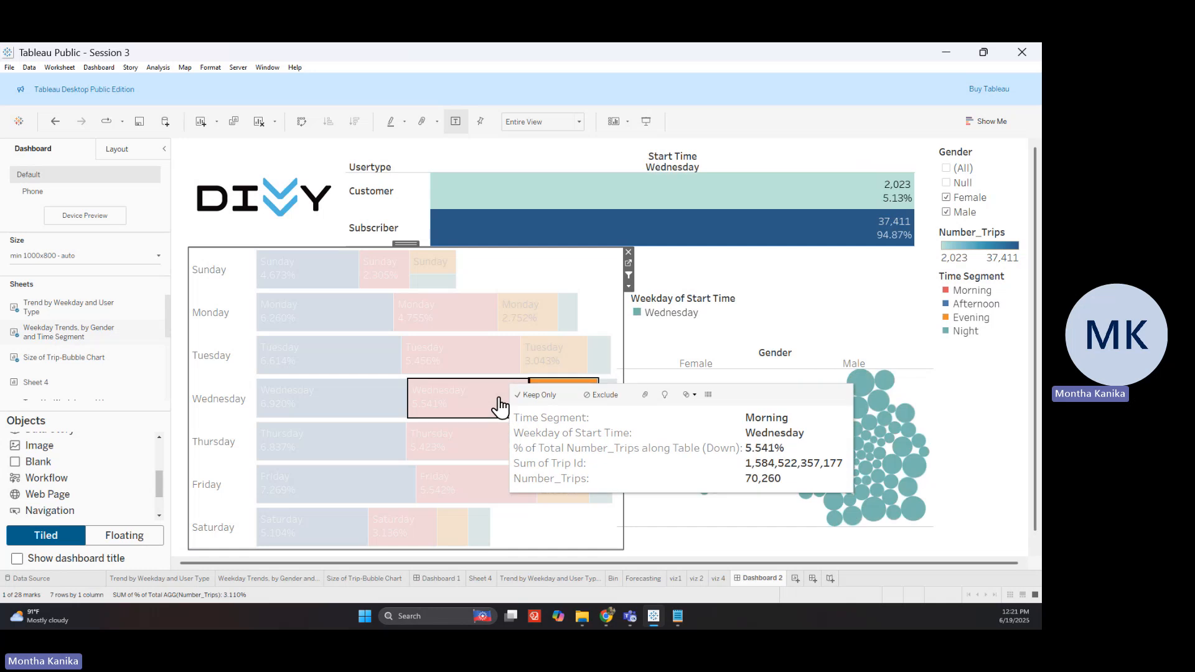
pyautogui.click(499, 406)
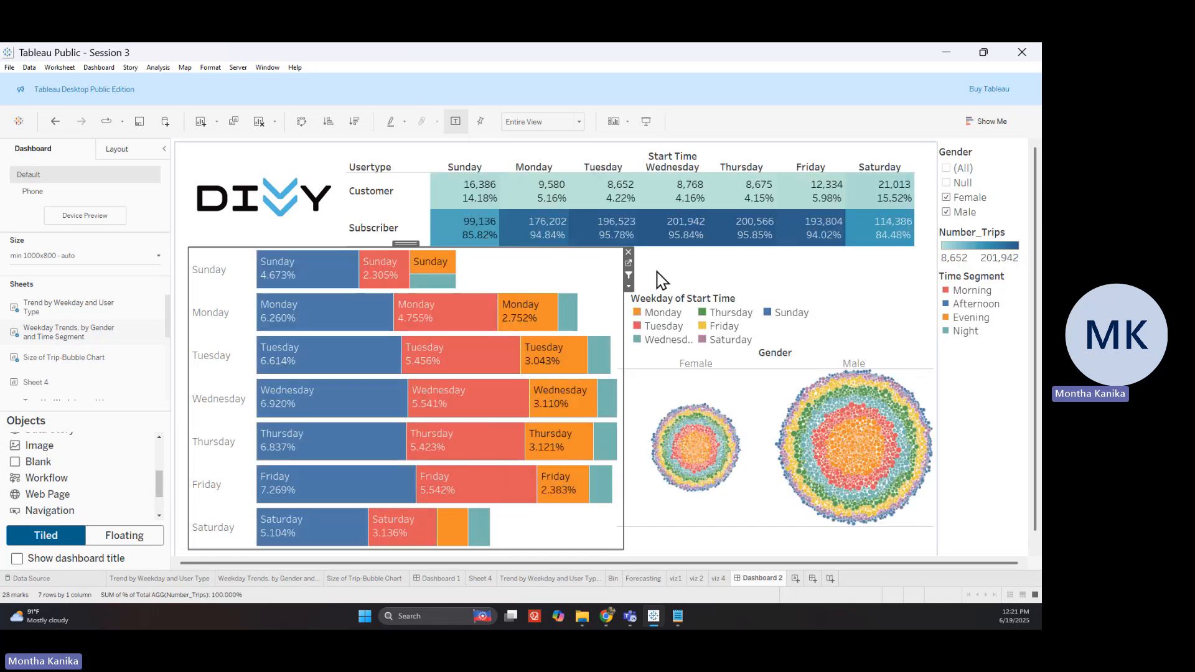
# Turn on Use as Filter for the Usertype table, test it with Tuesday Customer and Subscriber cells, then clear
pyautogui.click(621, 204)
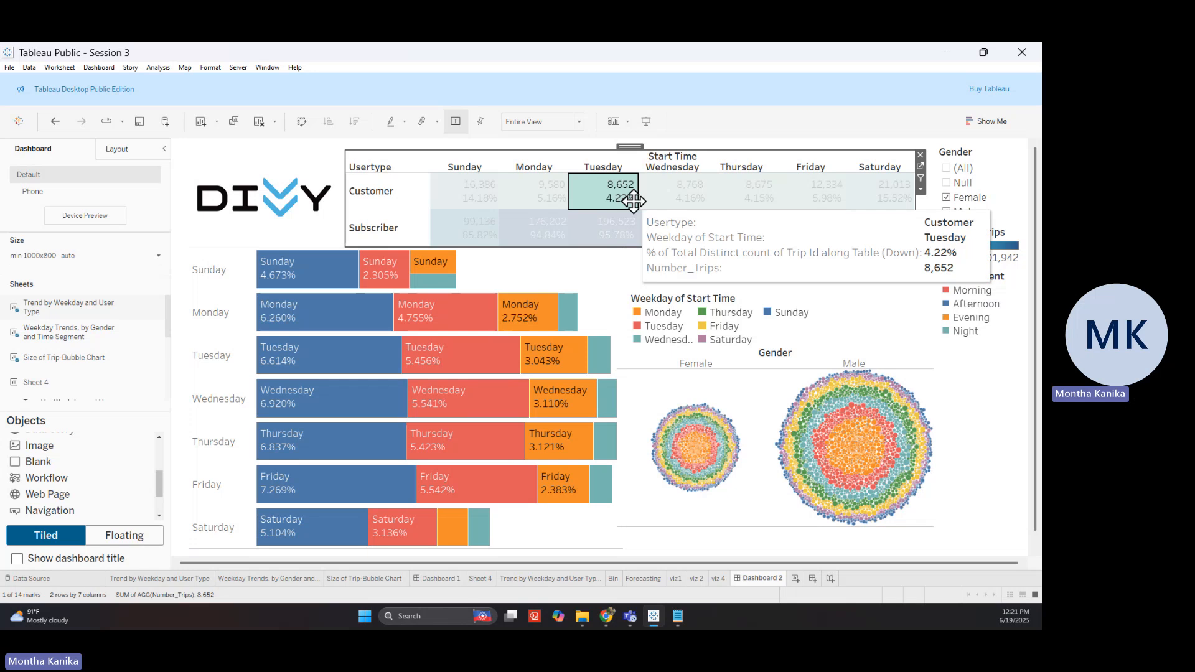
pyautogui.click(921, 179)
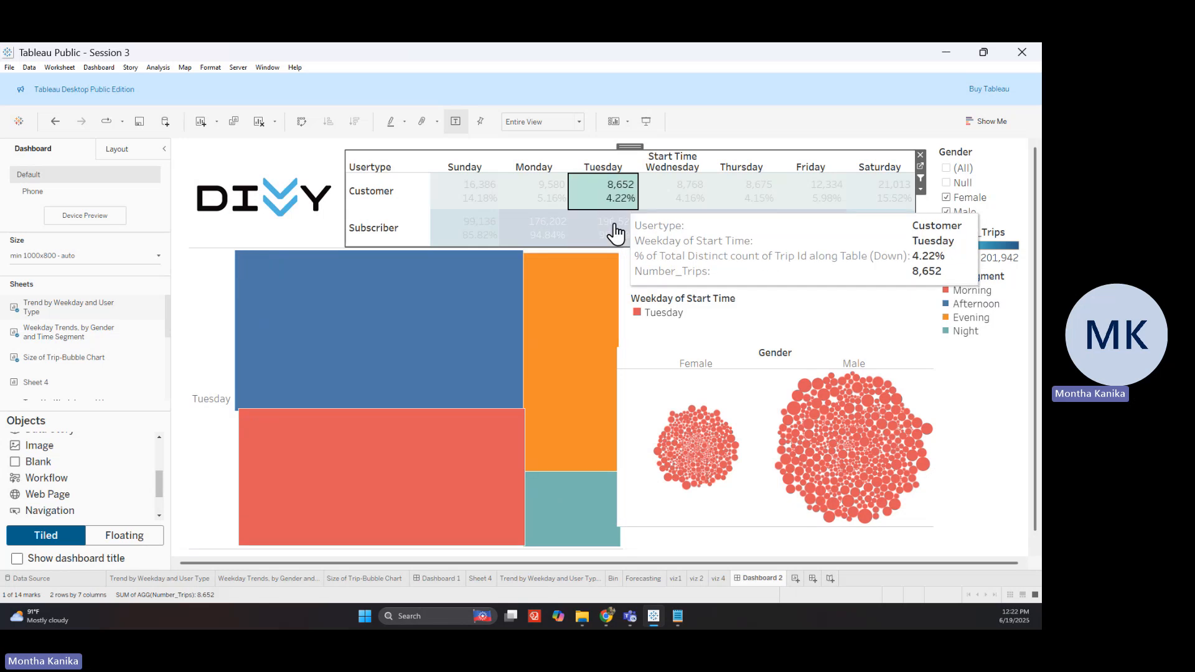
pyautogui.click(615, 230)
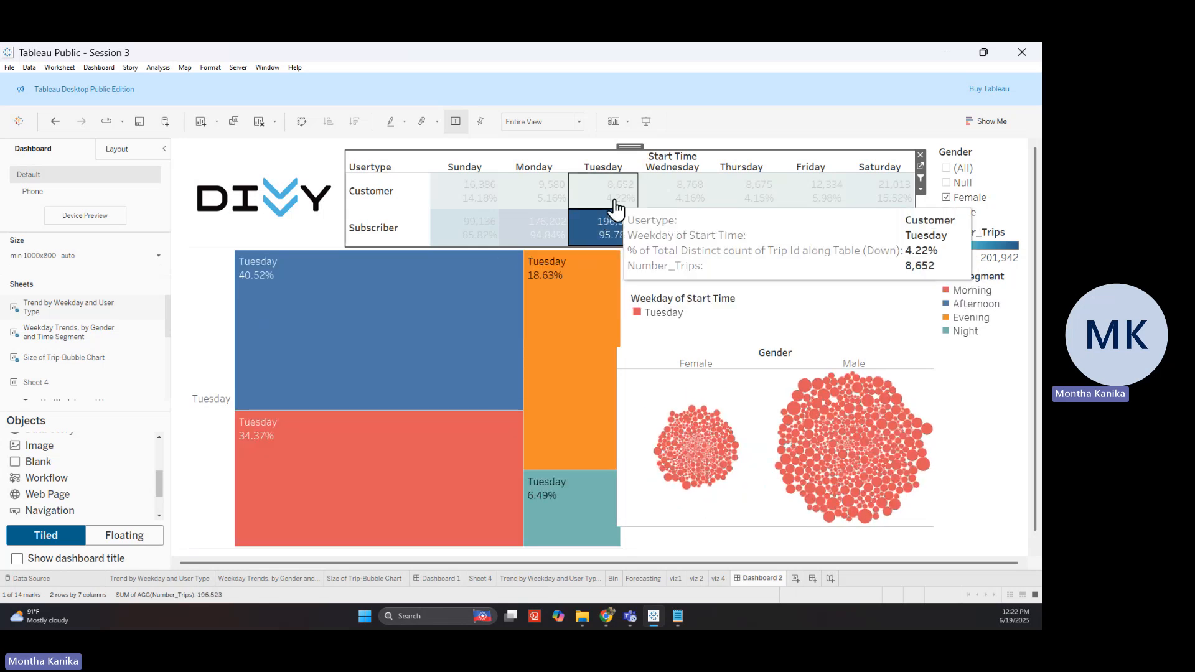
pyautogui.click(616, 204)
pyautogui.click(592, 196)
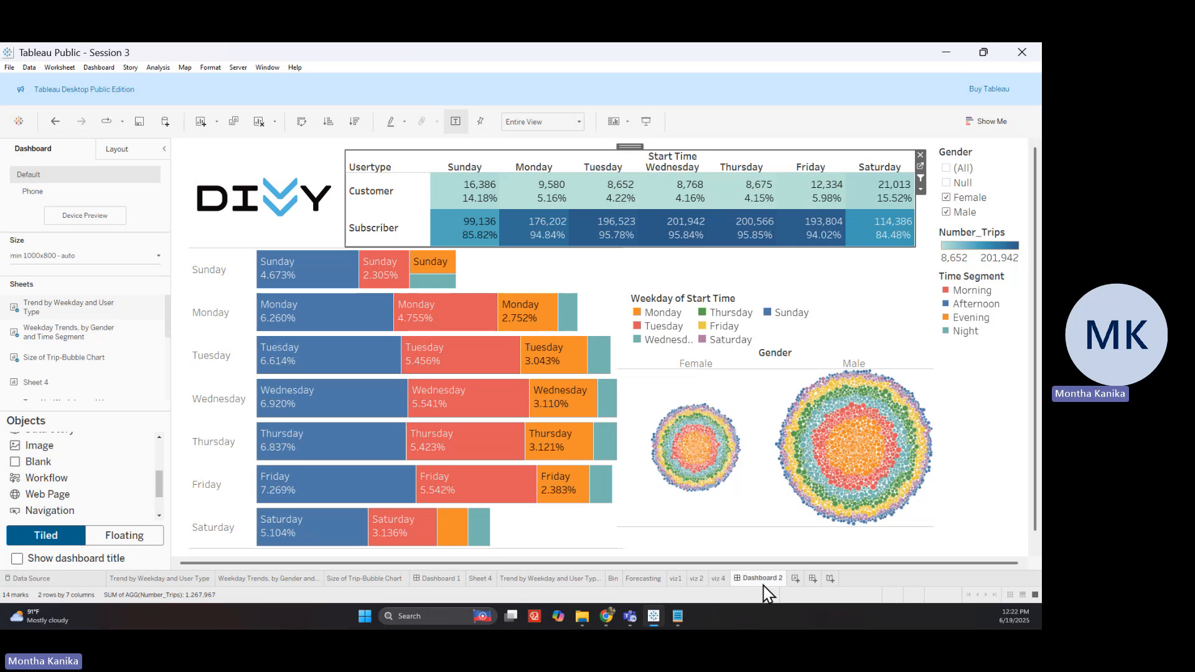
# Rename the Dashboard 2 tab to 'Divvy Sales Analysis'
pyautogui.doubleClick(765, 583)
pyautogui.write('Divvy Sales Analysis')
pyautogui.press('Return')
pyautogui.click(311, 156)
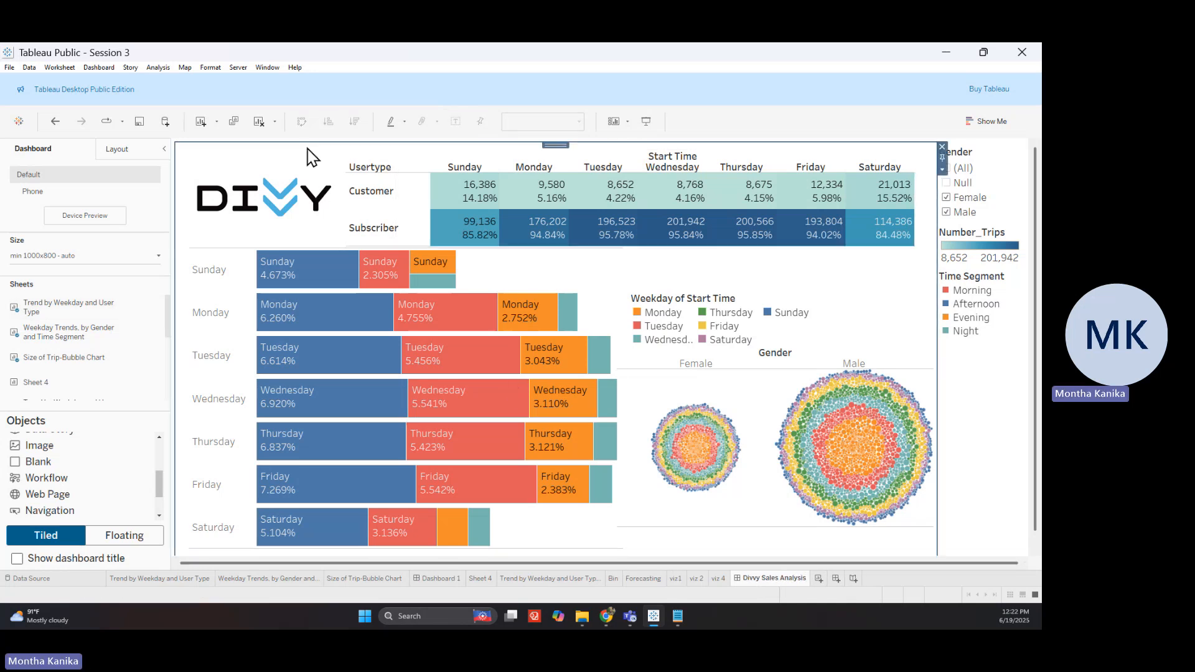
pyautogui.click(9, 67)
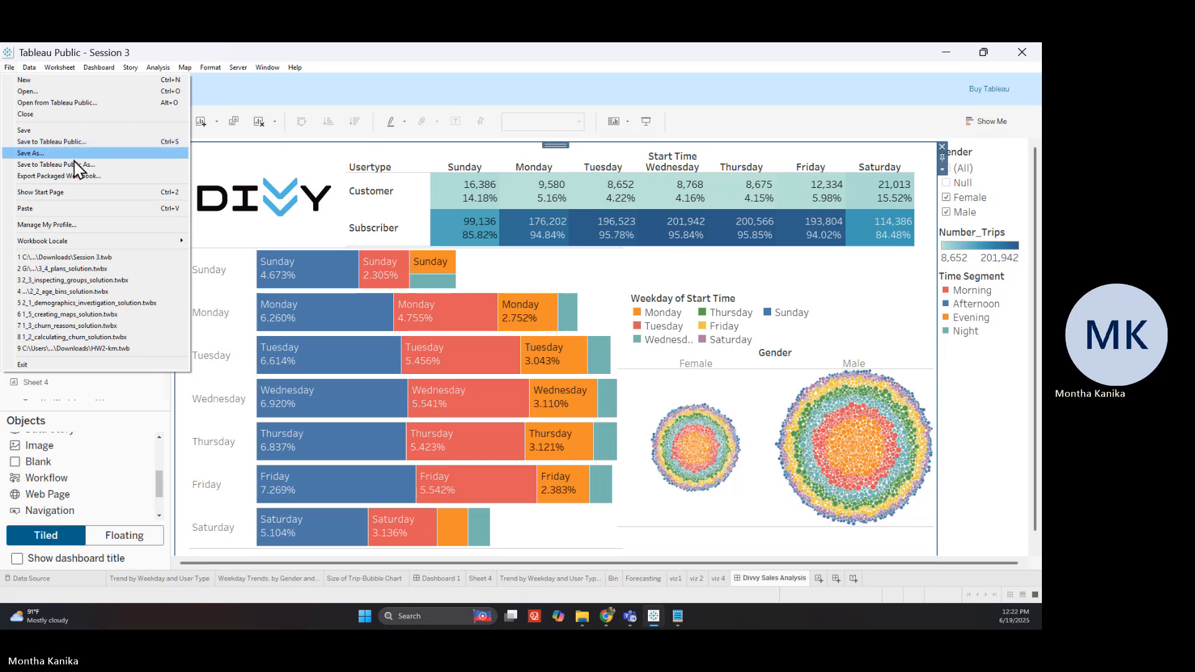
# Choose Save to Tableau Public As and sign in with the account e-mail, finishing sign-in in the browser
pyautogui.click(76, 166)
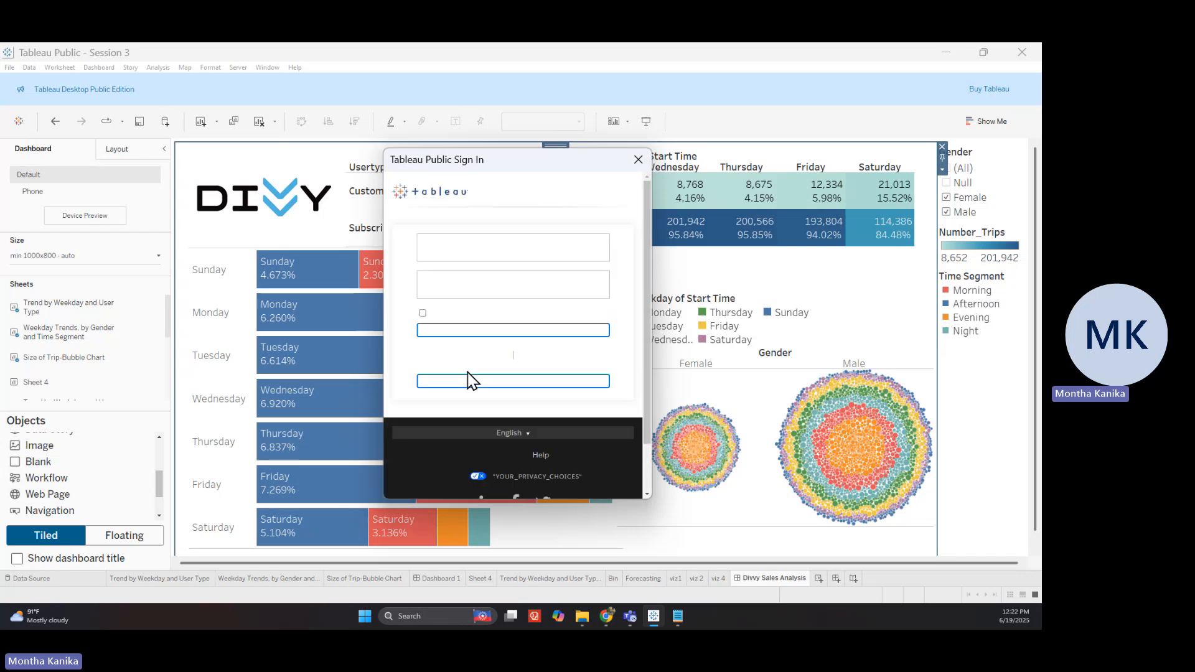
pyautogui.click(486, 284)
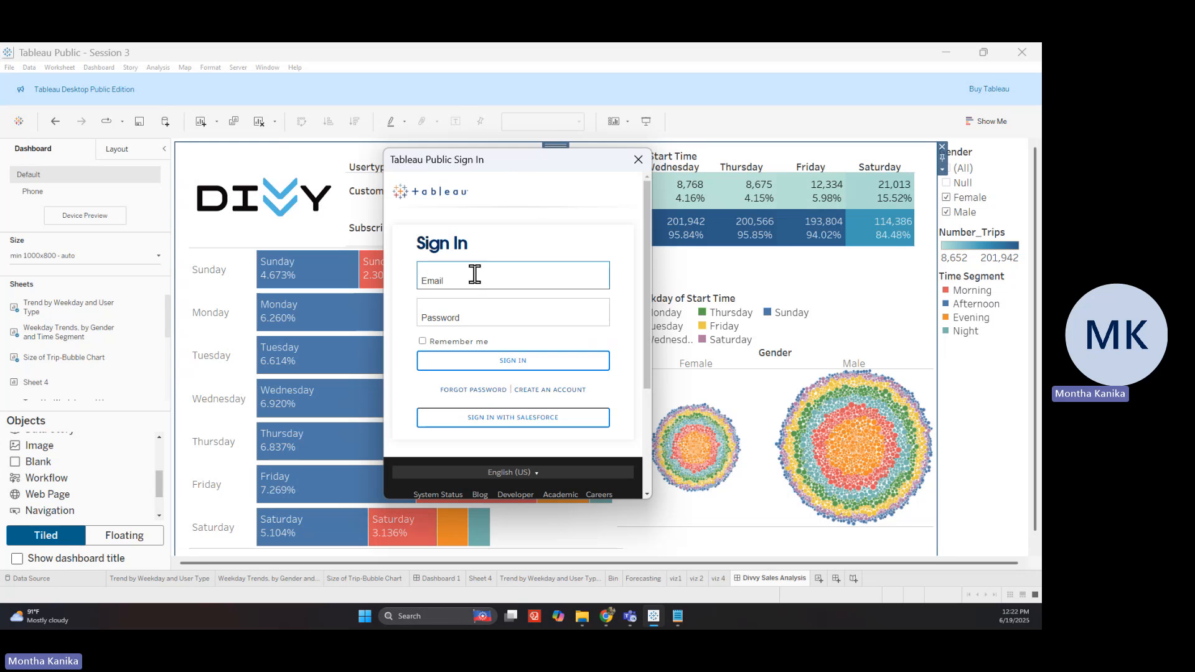
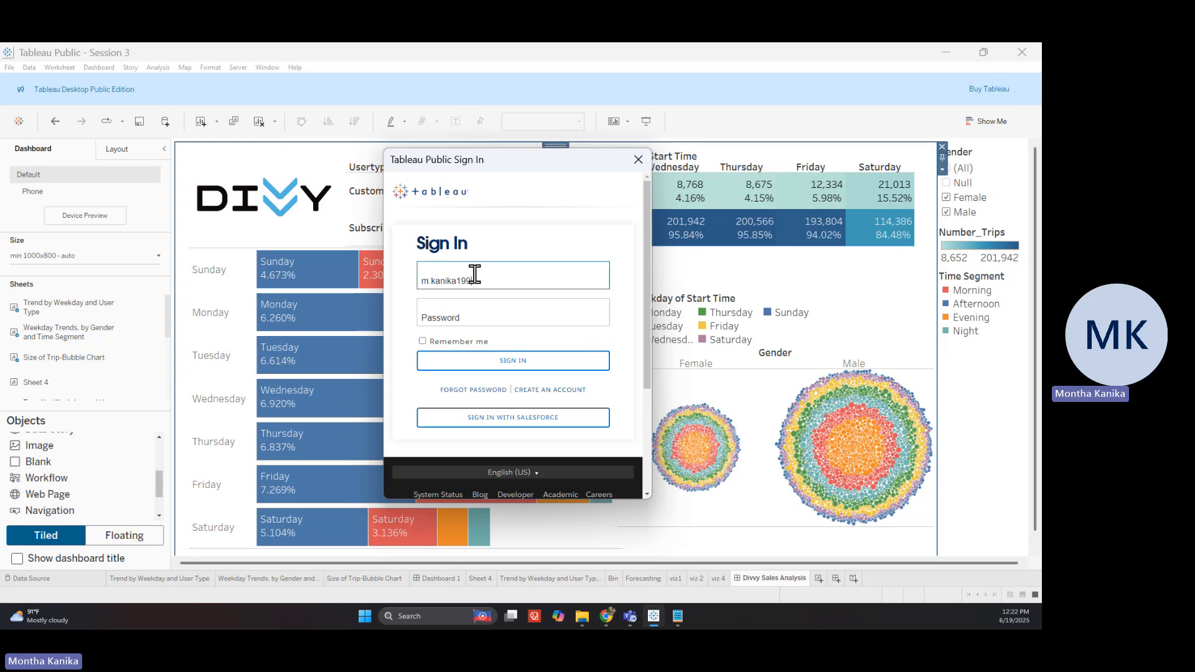
pyautogui.moveTo(557, 168); pyautogui.dragTo(2, 174)
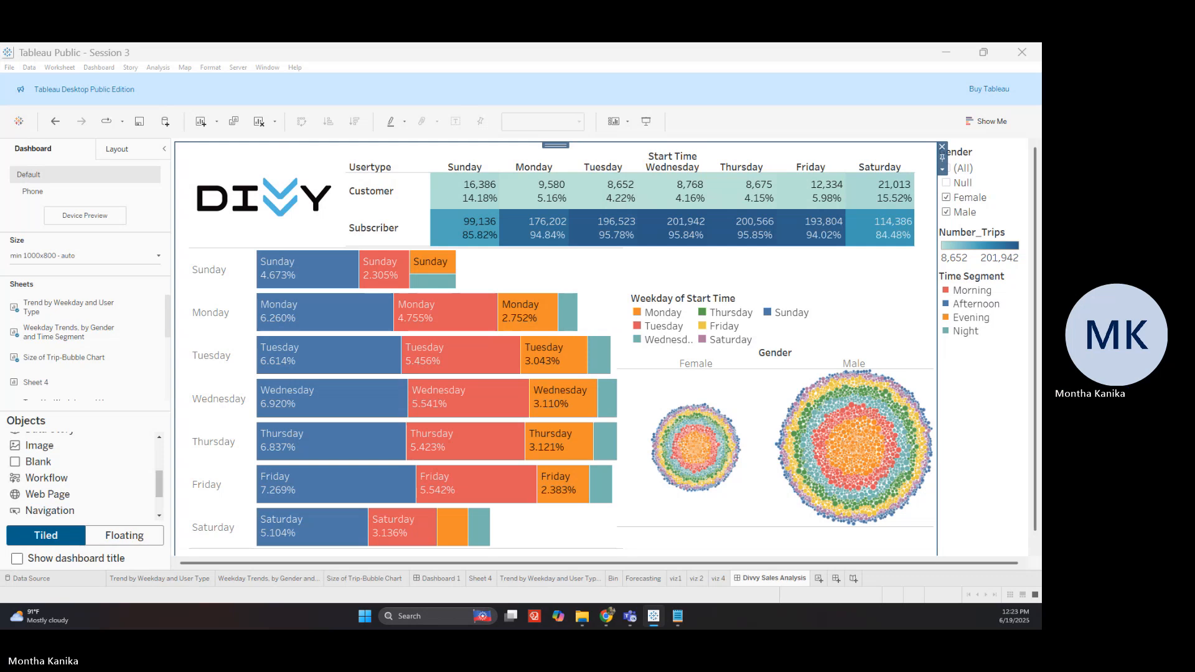
pyautogui.hotkey('alt', 'Tab')
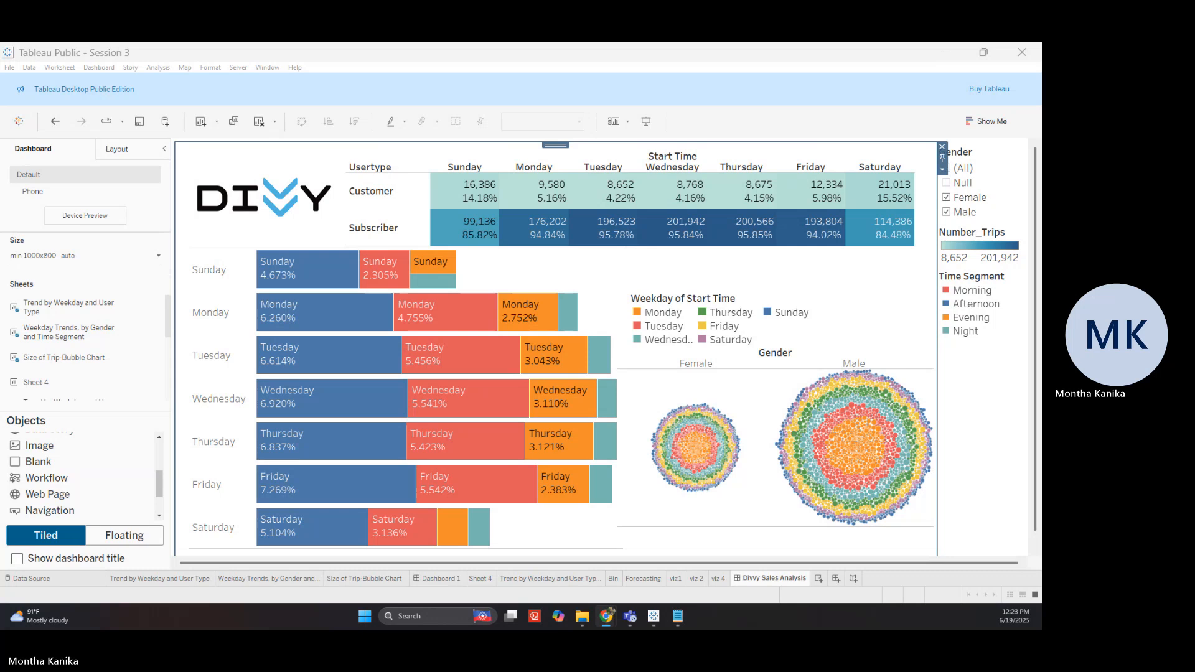
pyautogui.hotkey('alt', 'Tab')
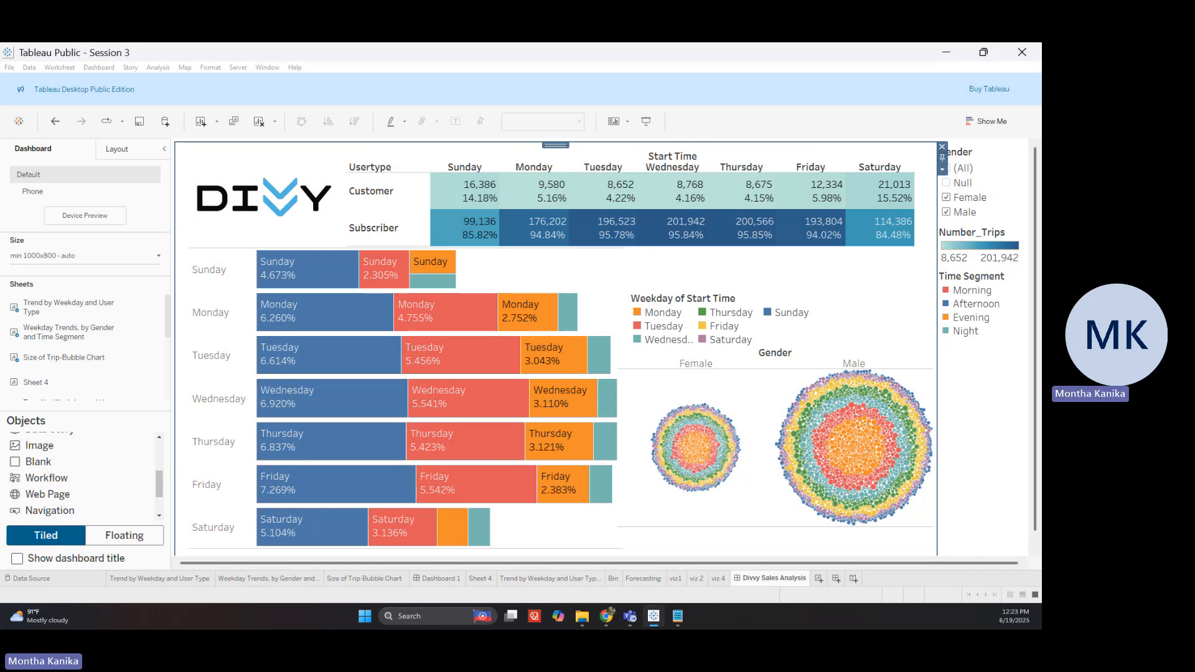
# Save the workbook to Tableau Public with the title 'Divvy Sales Analysis'
pyautogui.hotkey('ctrl', 's')
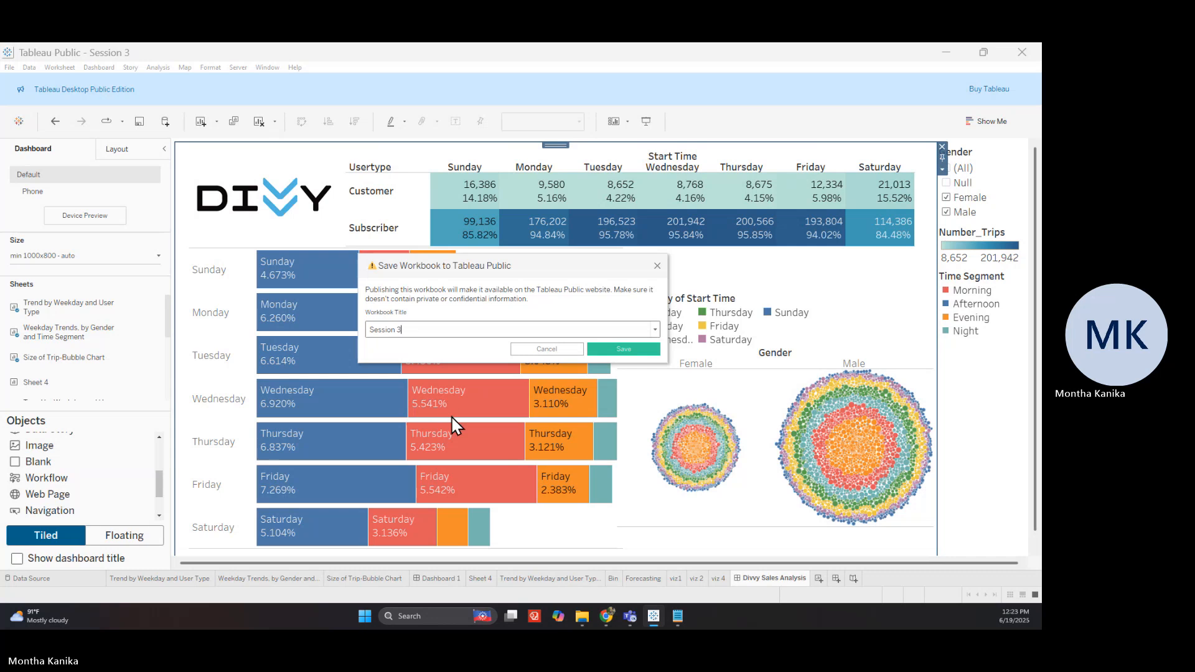
pyautogui.tripleClick(478, 330)
pyautogui.write('Div')
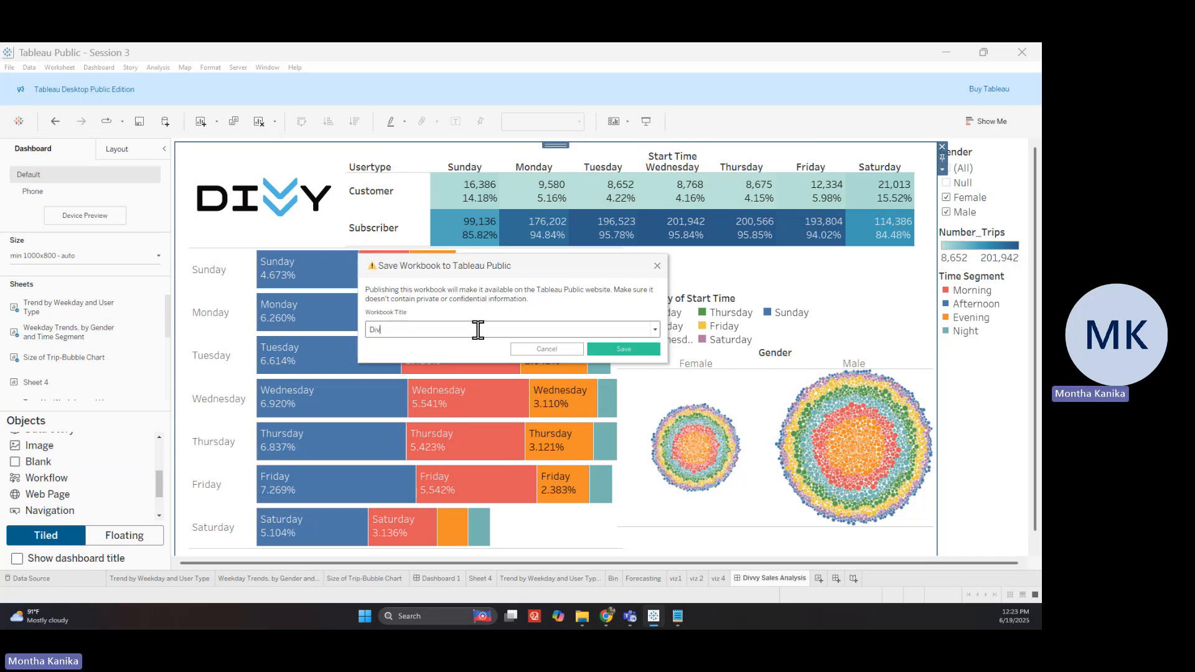
pyautogui.write('vy Sales Analysis')
pyautogui.click(636, 351)
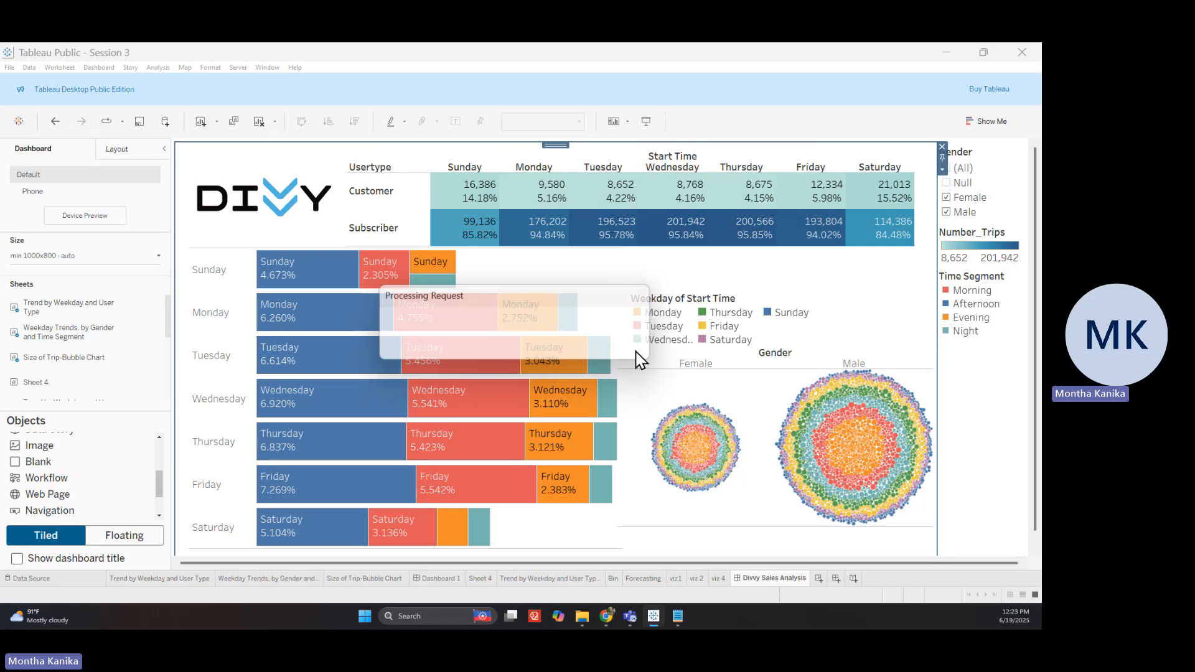